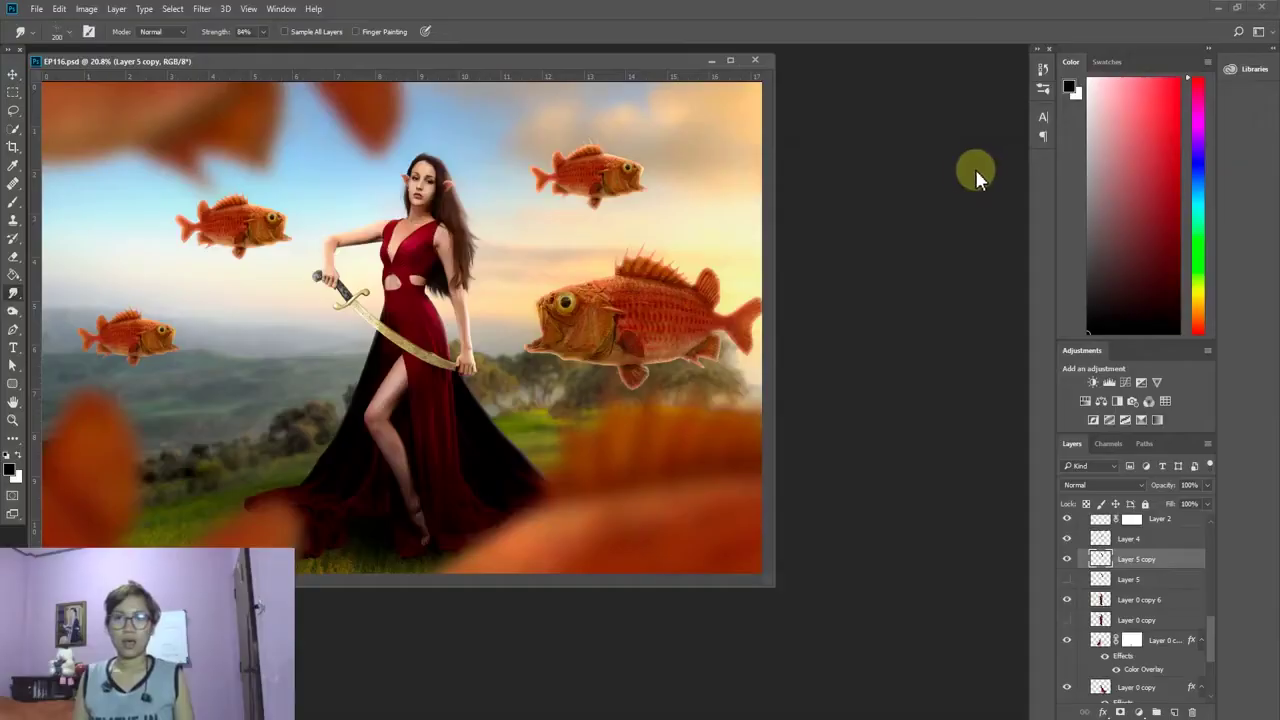
Step: Check the composite's Image Size, confirming a resolution of 300, without changing anything
{"action": "mouse_move", "coordinate": [152, 61]}
{"action": "left_mouse_down"}
{"action": "mouse_move", "coordinate": [155, 84]}
{"action": "mouse_move", "coordinate": [161, 71]}
{"action": "left_mouse_up"}
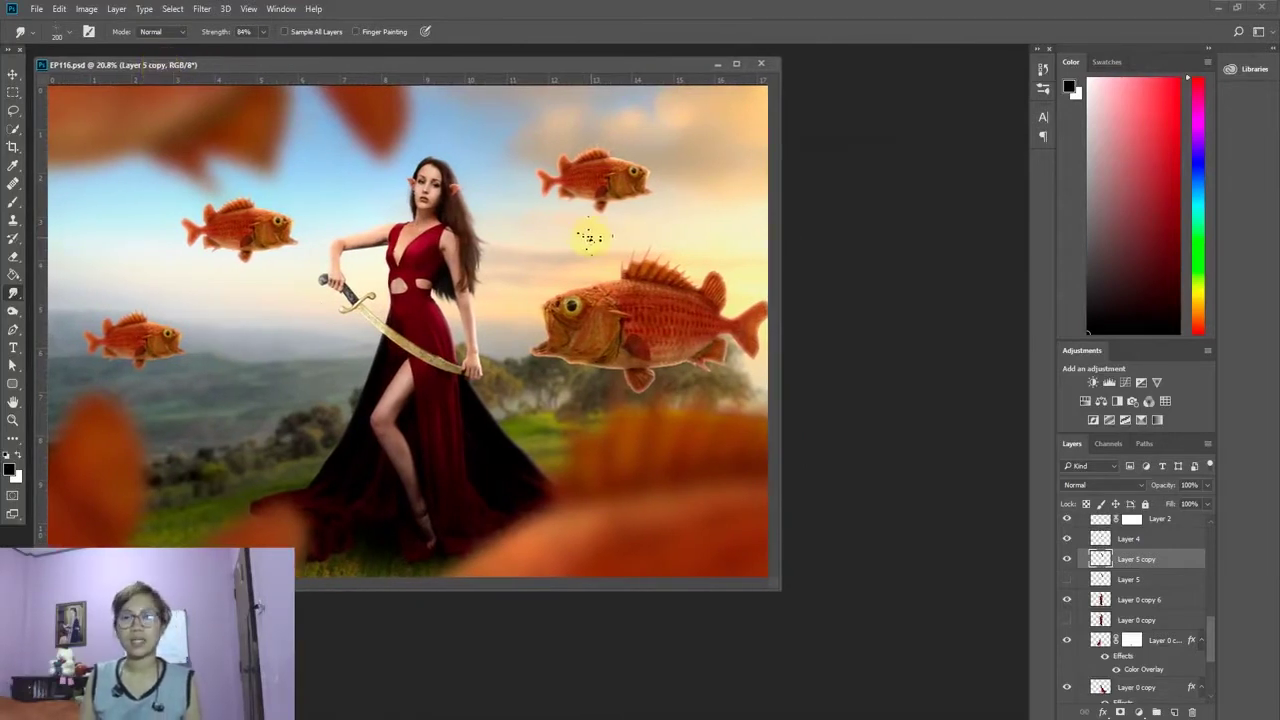
{"action": "right_click", "coordinate": [298, 67]}
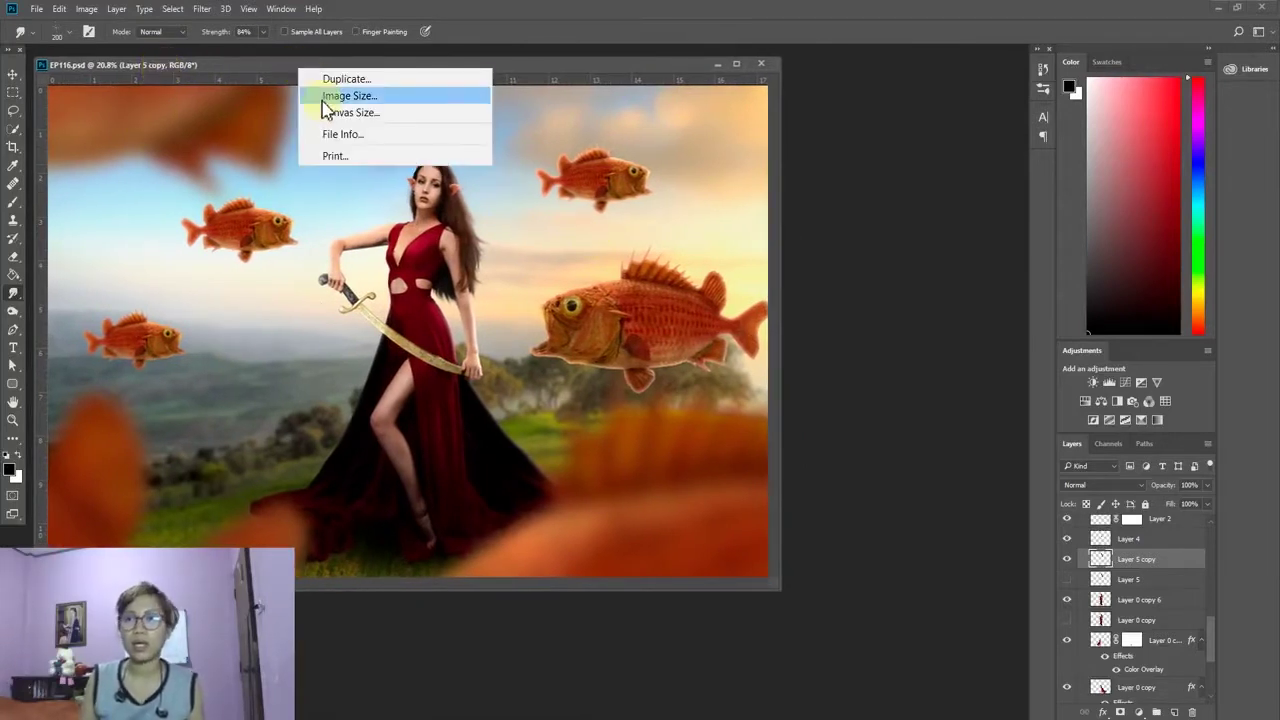
{"action": "left_click", "coordinate": [324, 96]}
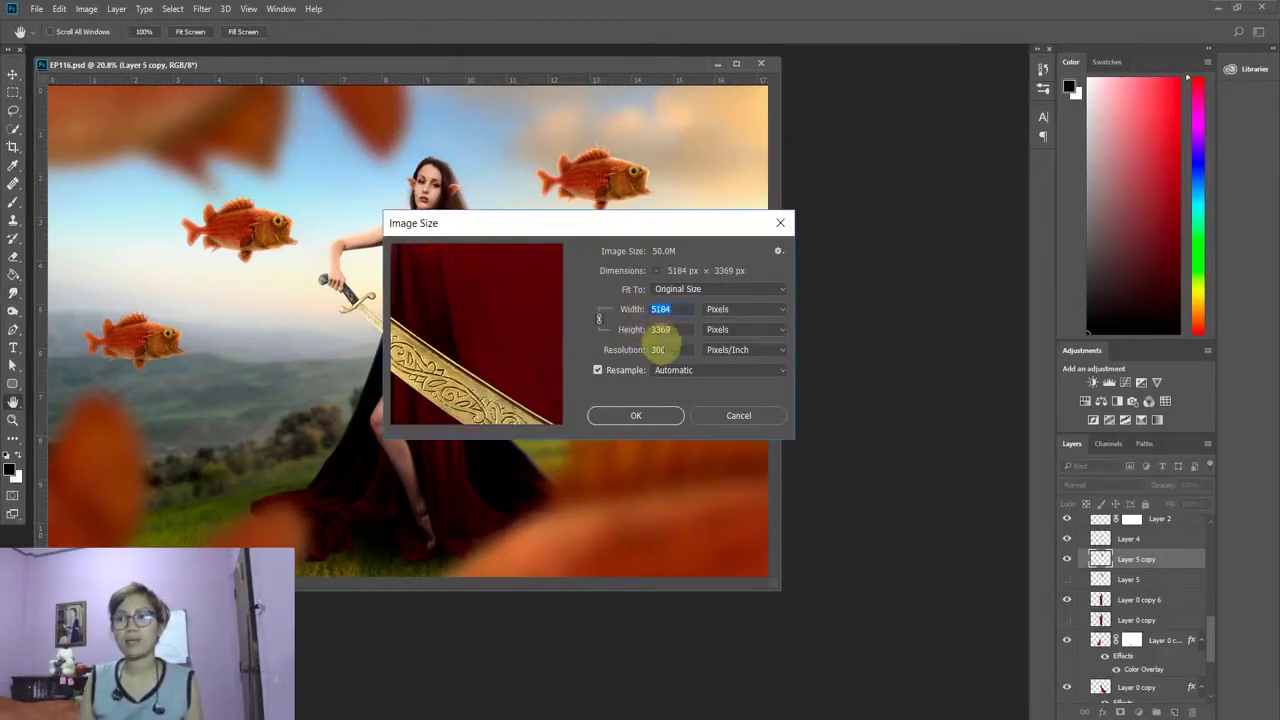
{"action": "left_click", "coordinate": [660, 349]}
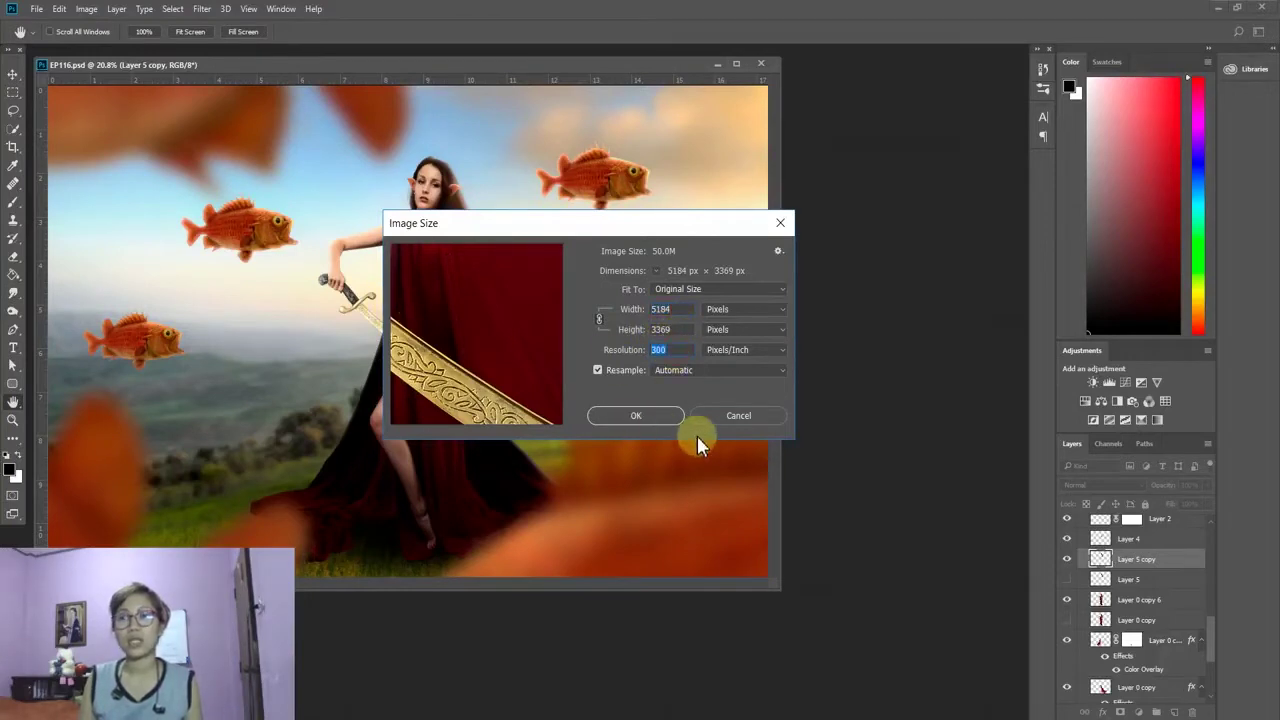
{"action": "left_click", "coordinate": [717, 417]}
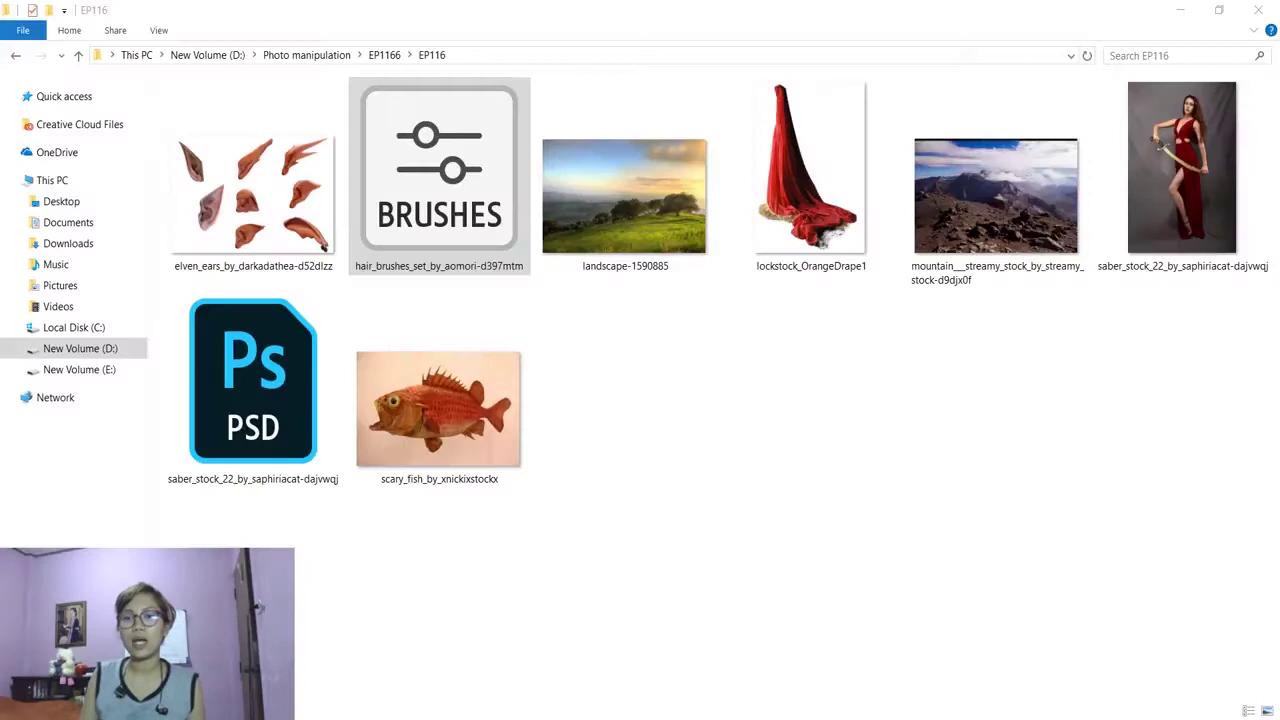
Step: Drag landscape-1590885 from the EP116 folder onto Photoshop to open it
{"action": "left_click", "coordinate": [439, 170]}
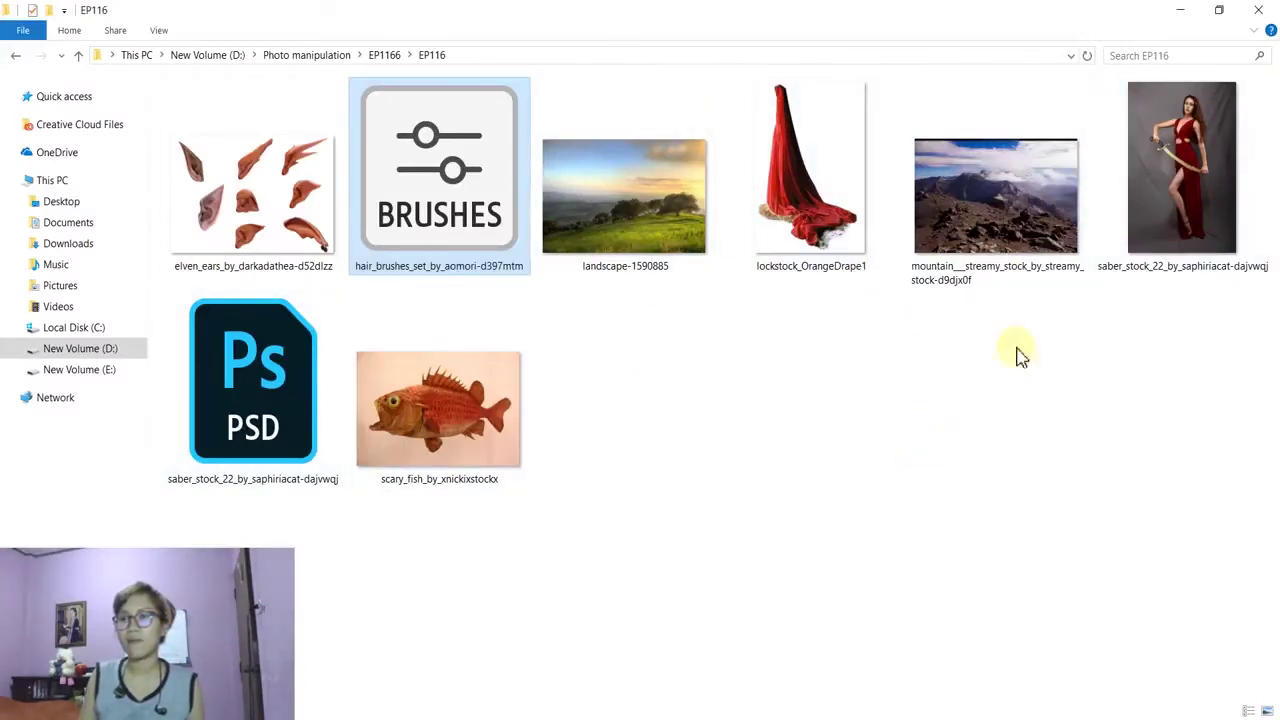
{"action": "left_click", "coordinate": [672, 258]}
{"action": "mouse_move", "coordinate": [625, 199]}
{"action": "left_mouse_down"}
{"action": "mouse_move", "coordinate": [300, 680]}
{"action": "mouse_move", "coordinate": [340, 716]}
{"action": "mouse_move", "coordinate": [160, 63]}
{"action": "mouse_move", "coordinate": [645, 119]}
{"action": "mouse_move", "coordinate": [468, 65]}
{"action": "mouse_move", "coordinate": [480, 93]}
{"action": "left_mouse_up"}
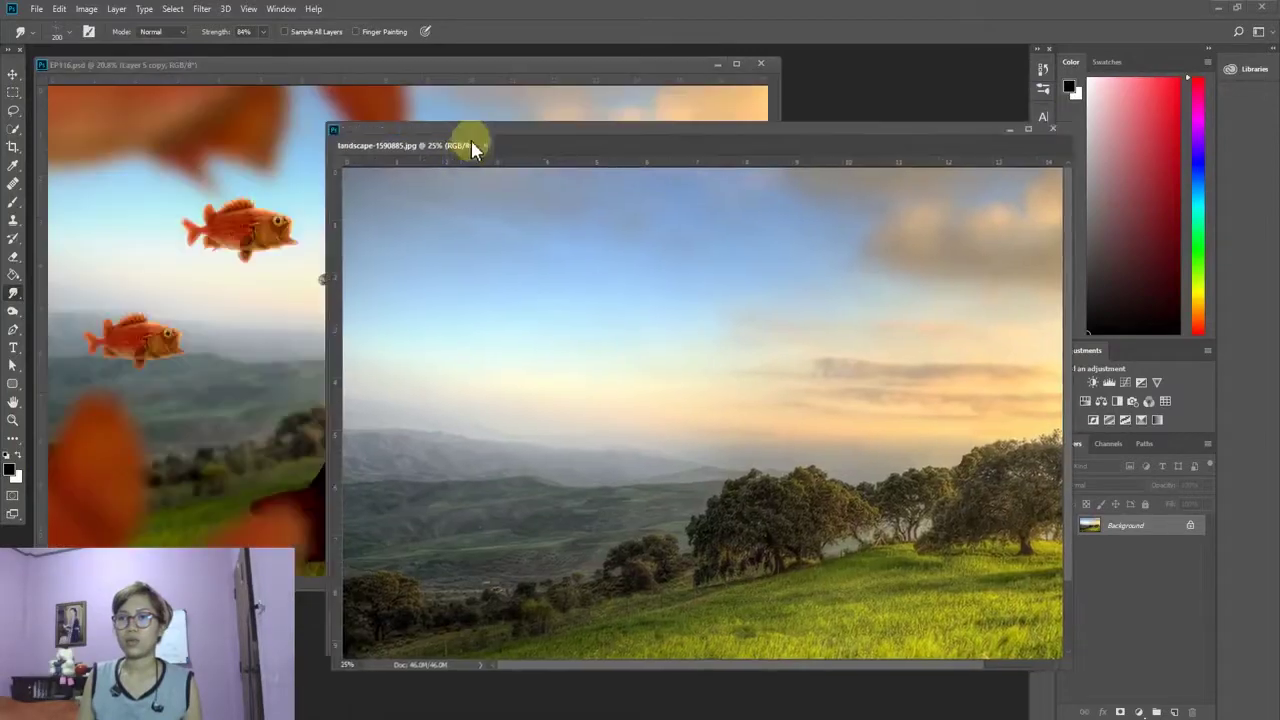
Step: Float the landscape document into its own window
{"action": "left_click_drag", "start_coordinate": [353, 87], "coordinate": [481, 138]}
{"action": "scroll", "coordinate": [628, 460], "scroll_direction": "down", "scroll_amount": 1}
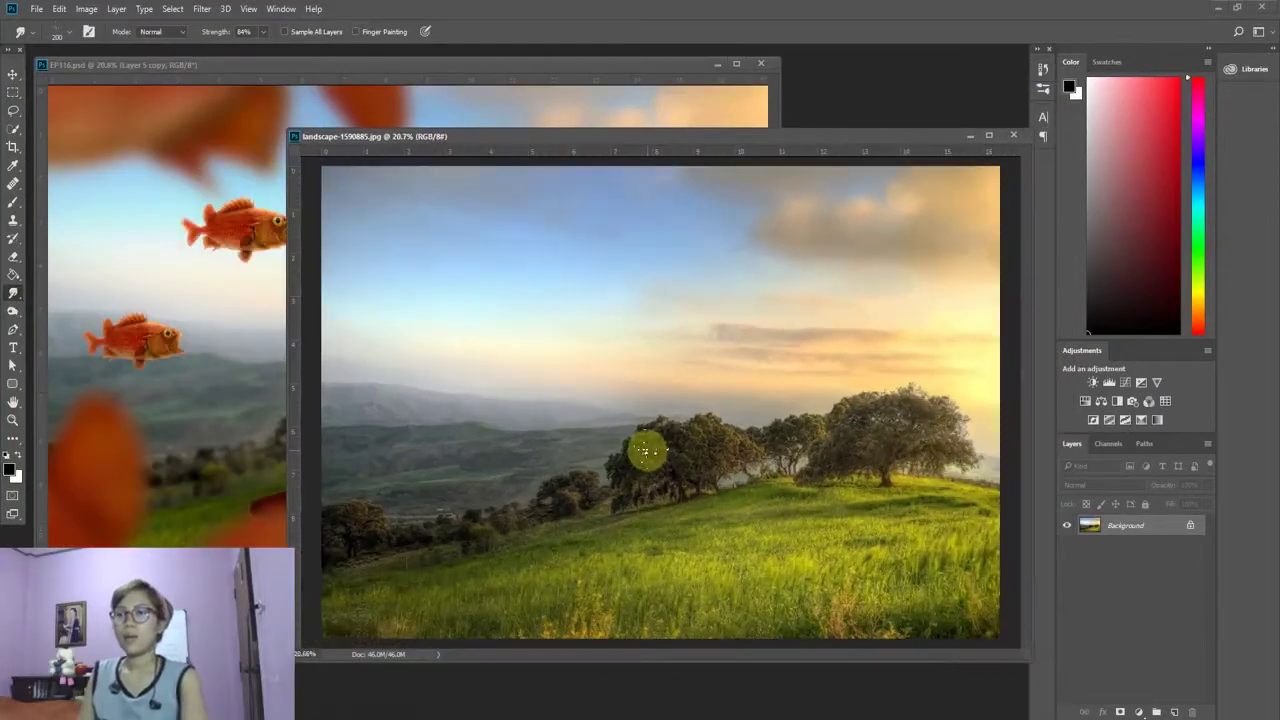
{"action": "scroll", "coordinate": [628, 460], "scroll_direction": "down", "scroll_amount": 1}
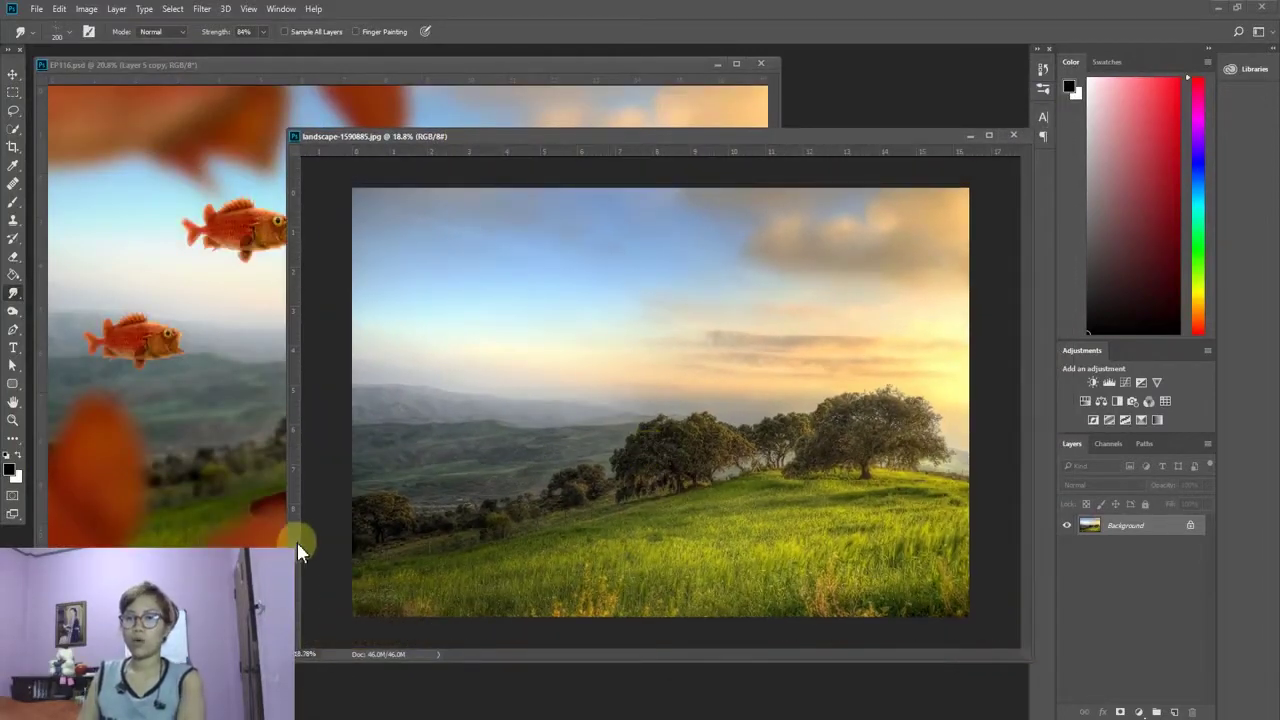
Step: Open the saber_stock_22 swordswoman photo in Photoshop and centre its window
{"action": "key", "text": "alt+Tab"}
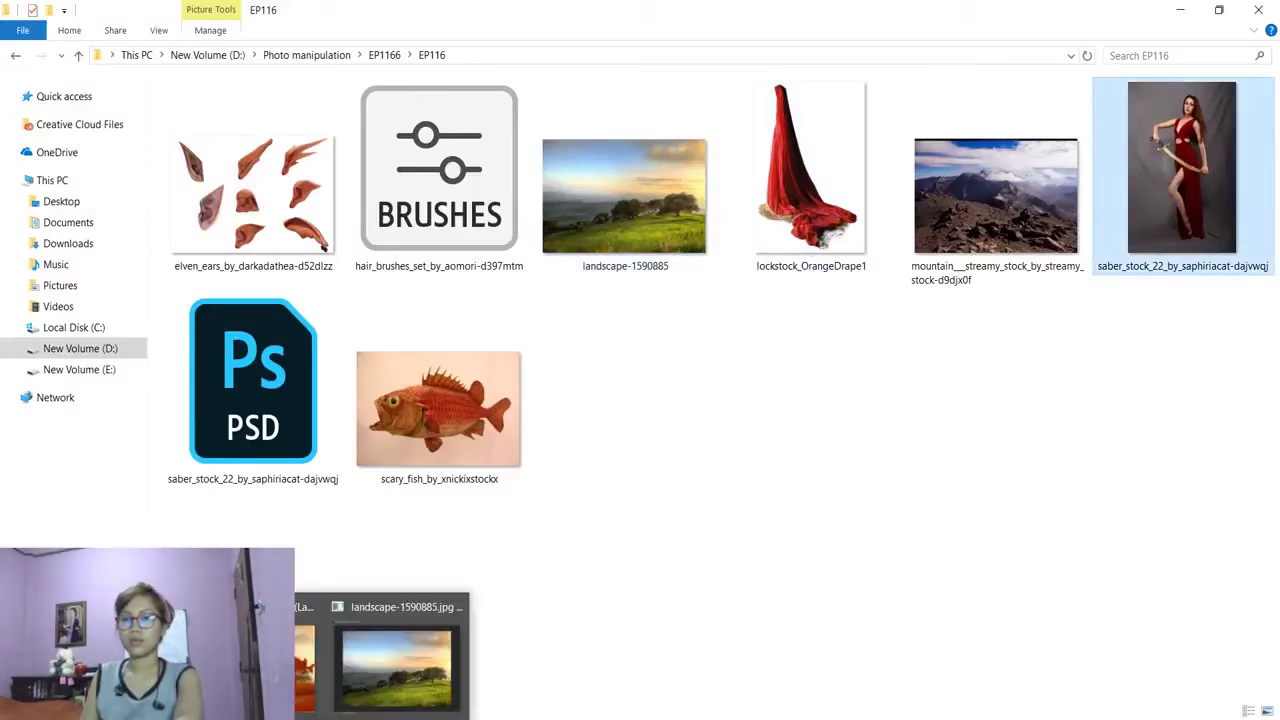
{"action": "left_click", "coordinate": [397, 665]}
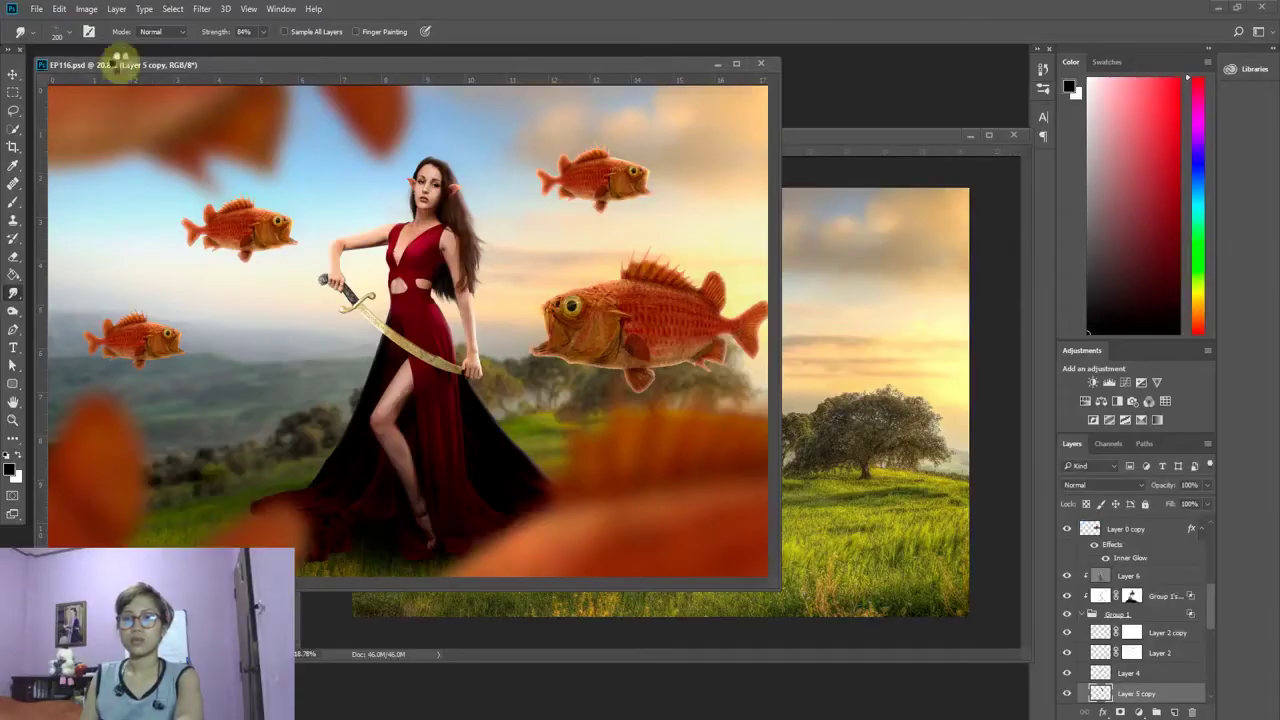
{"action": "left_click_drag", "start_coordinate": [112, 53], "coordinate": [137, 121]}
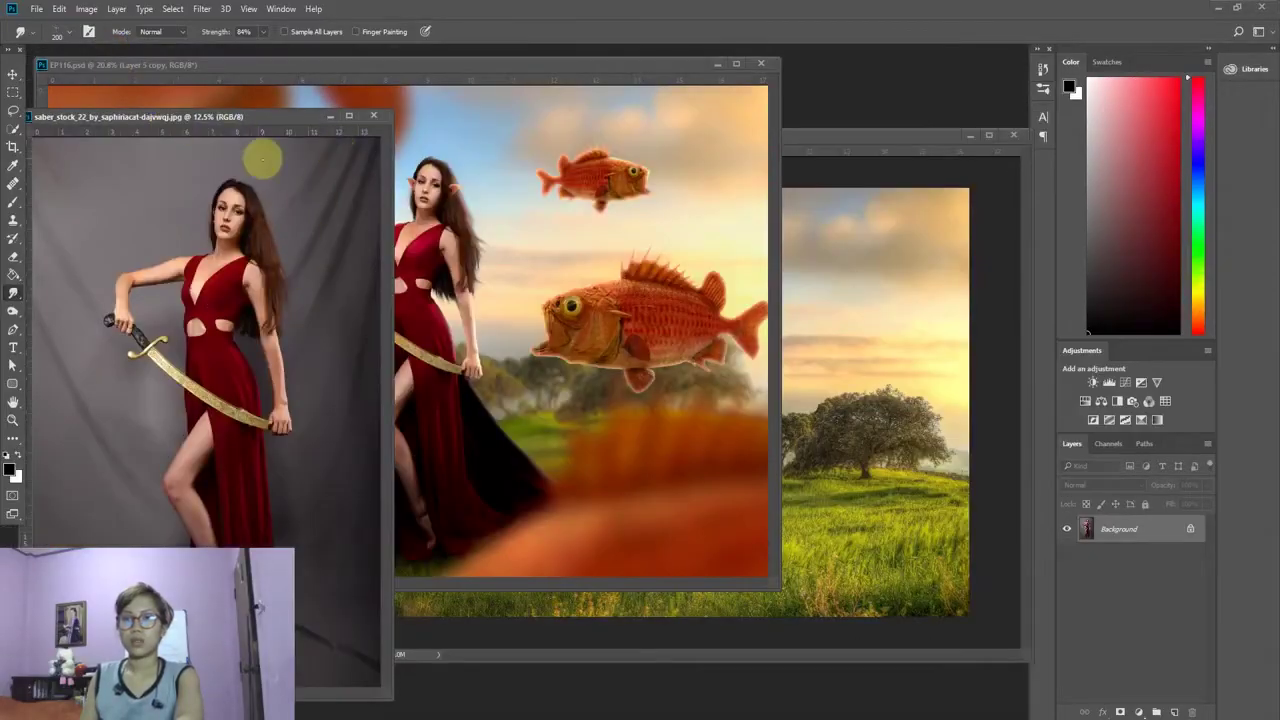
{"action": "left_click_drag", "start_coordinate": [262, 116], "coordinate": [705, 119]}
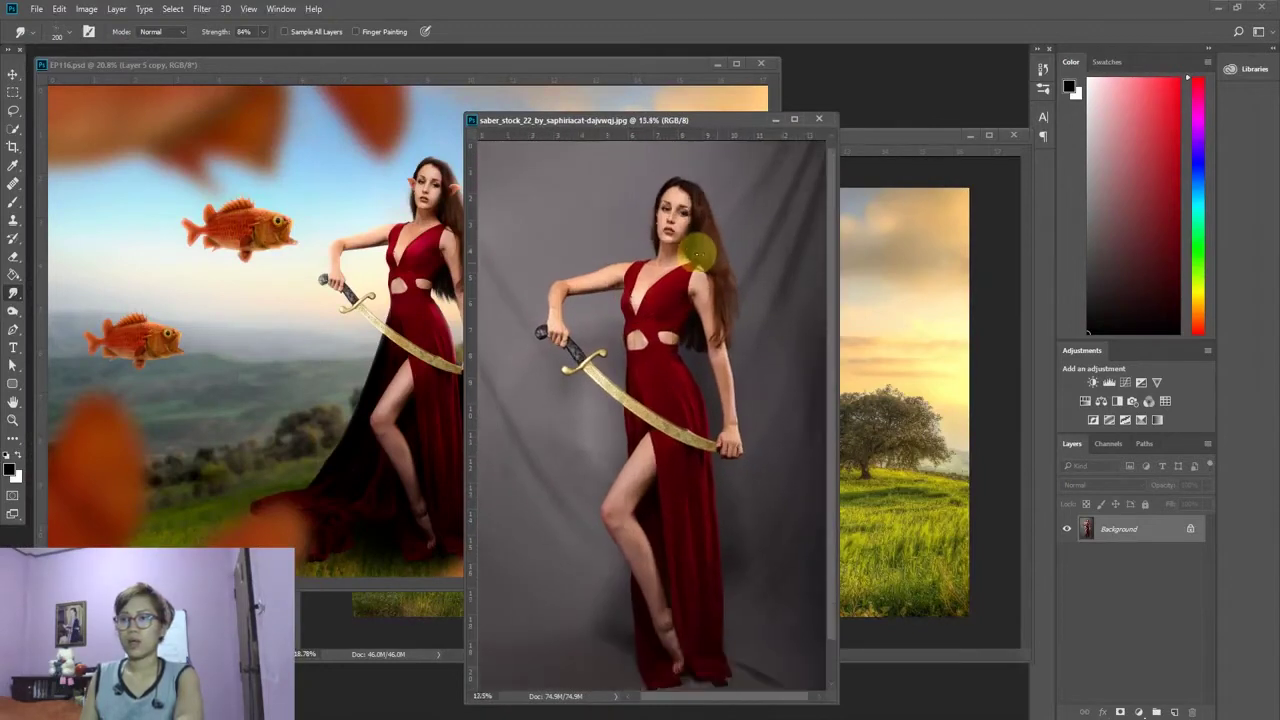
Step: Unlock the Background as Layer 0 and set up Quick Selection with a 250 brush
{"action": "double_click", "coordinate": [1118, 528]}
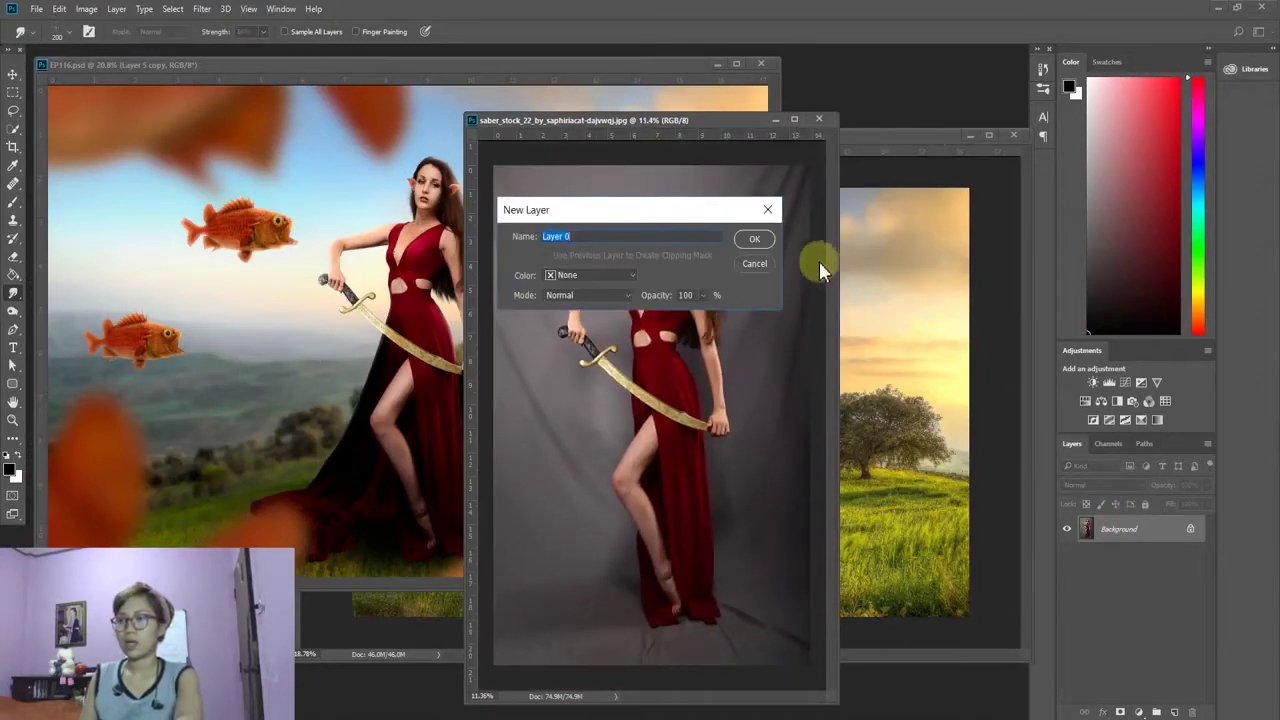
{"action": "left_click", "coordinate": [757, 245]}
{"action": "left_click", "coordinate": [13, 128]}
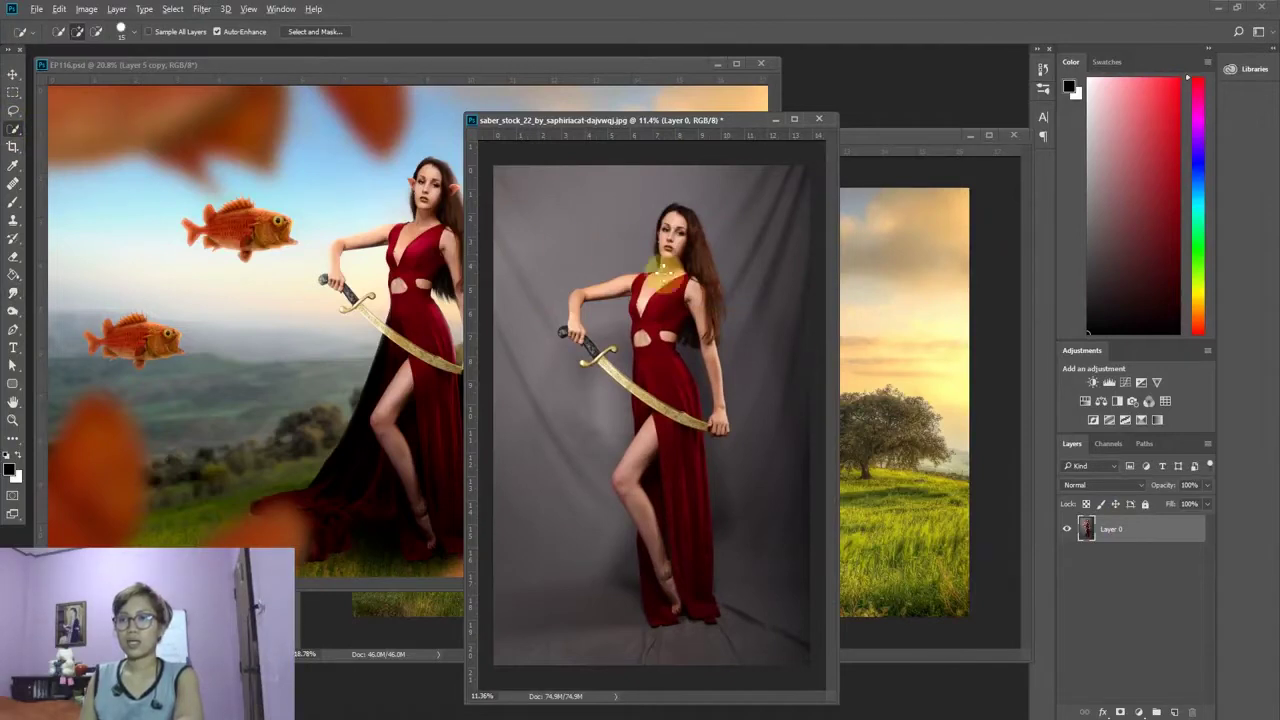
{"action": "key", "text": "ctrl+plus"}
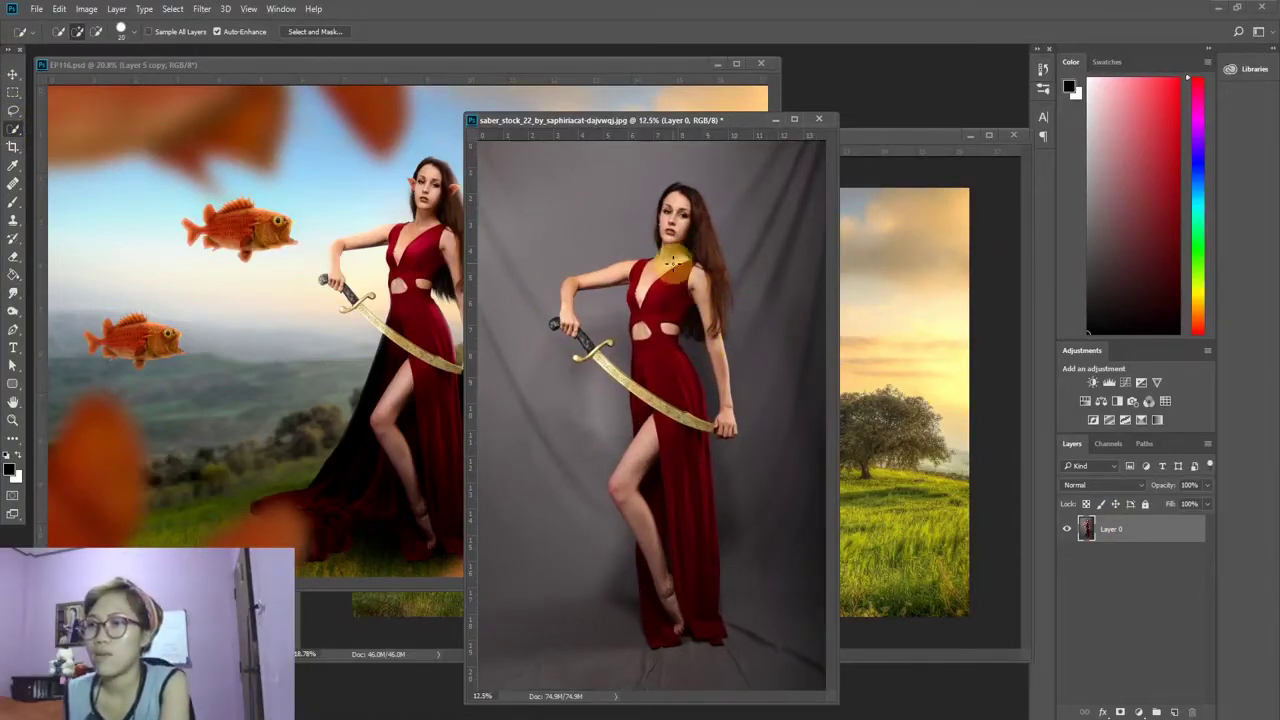
{"action": "key", "text": "bracketright"}
{"action": "key", "text": "bracketright"}
{"action": "key", "text": "bracketright"}
{"action": "key", "text": "bracketleft"}
{"action": "key", "text": "bracketleft"}
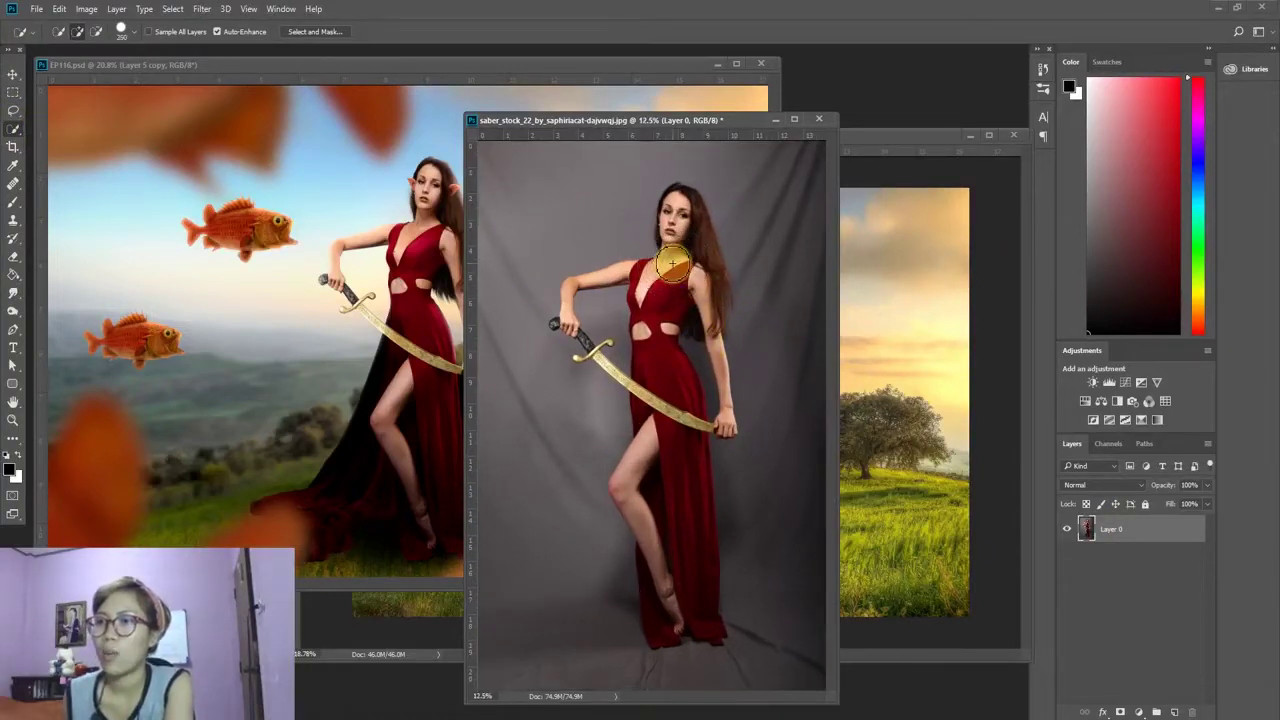
Step: Paint a quick selection over the woman's face, hand and sword
{"action": "mouse_move", "coordinate": [673, 262]}
{"action": "left_mouse_down"}
{"action": "mouse_move", "coordinate": [675, 212]}
{"action": "mouse_move", "coordinate": [714, 229]}
{"action": "mouse_move", "coordinate": [706, 323]}
{"action": "mouse_move", "coordinate": [663, 277]}
{"action": "mouse_move", "coordinate": [640, 371]}
{"action": "mouse_move", "coordinate": [654, 614]}
{"action": "mouse_move", "coordinate": [689, 586]}
{"action": "mouse_move", "coordinate": [689, 443]}
{"action": "mouse_move", "coordinate": [722, 428]}
{"action": "left_mouse_up"}
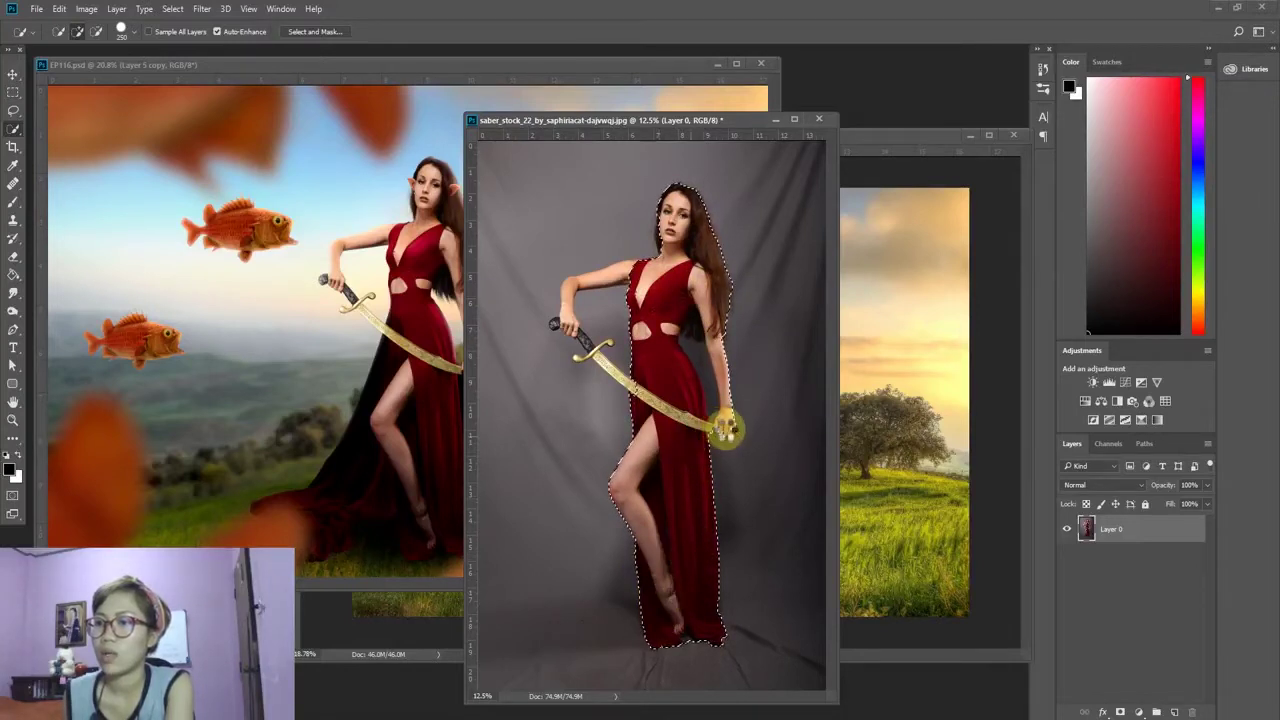
{"action": "left_click", "coordinate": [725, 430]}
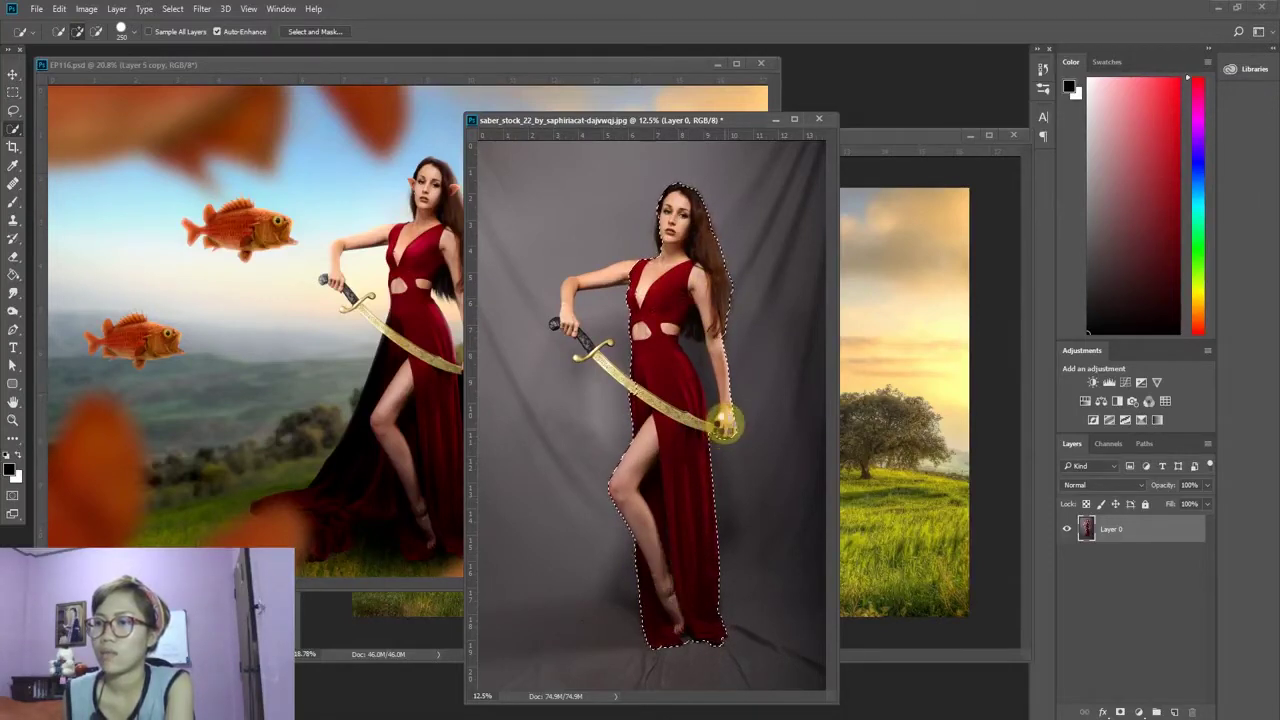
{"action": "left_click", "coordinate": [727, 430]}
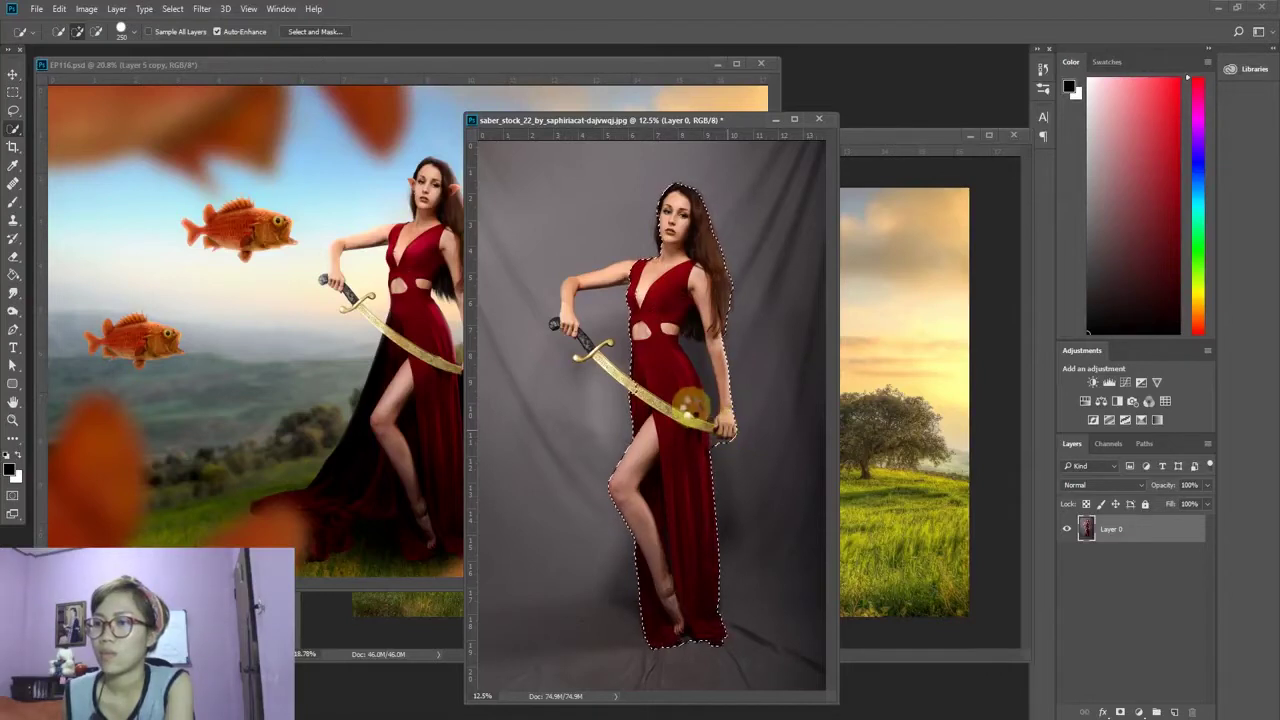
{"action": "mouse_move", "coordinate": [690, 403]}
{"action": "left_mouse_down"}
{"action": "mouse_move", "coordinate": [622, 343]}
{"action": "mouse_move", "coordinate": [565, 322]}
{"action": "mouse_move", "coordinate": [563, 292]}
{"action": "mouse_move", "coordinate": [597, 281]}
{"action": "mouse_move", "coordinate": [566, 325]}
{"action": "mouse_move", "coordinate": [666, 434]}
{"action": "mouse_move", "coordinate": [695, 597]}
{"action": "left_mouse_up"}
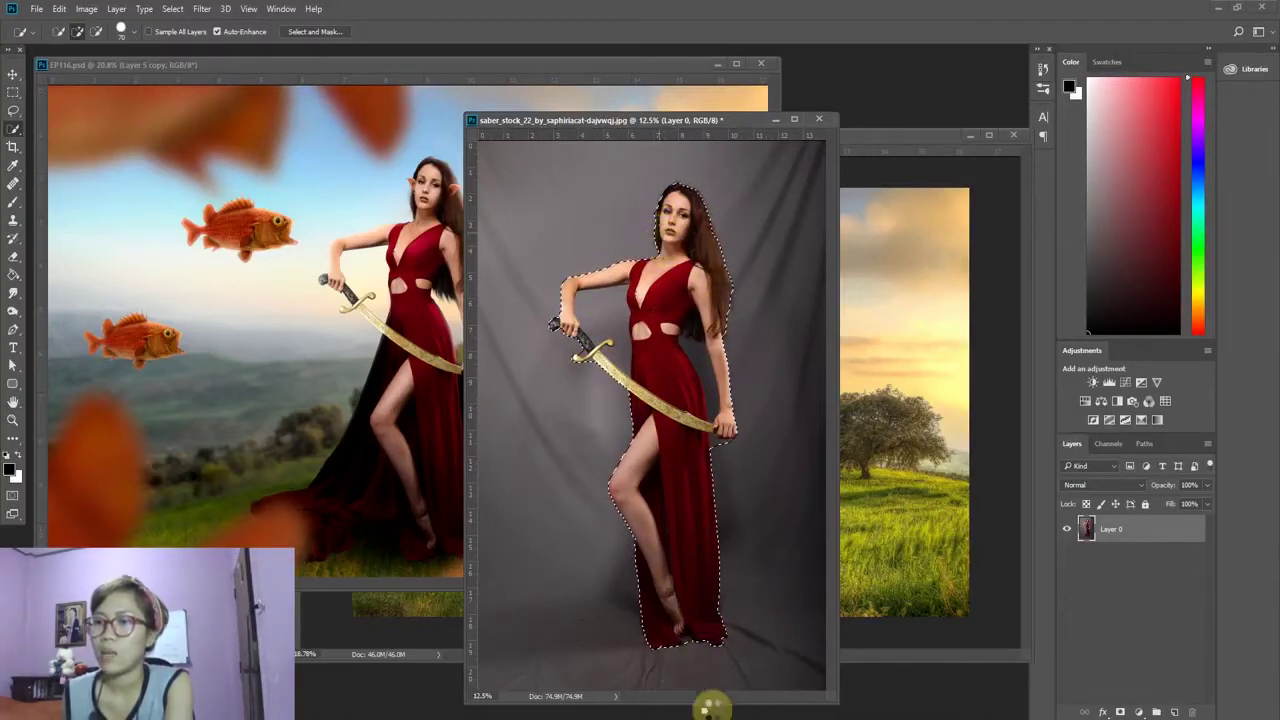
Step: In Select and Mask, refine the edges along the hair, waist and arm
{"action": "left_click", "coordinate": [316, 34]}
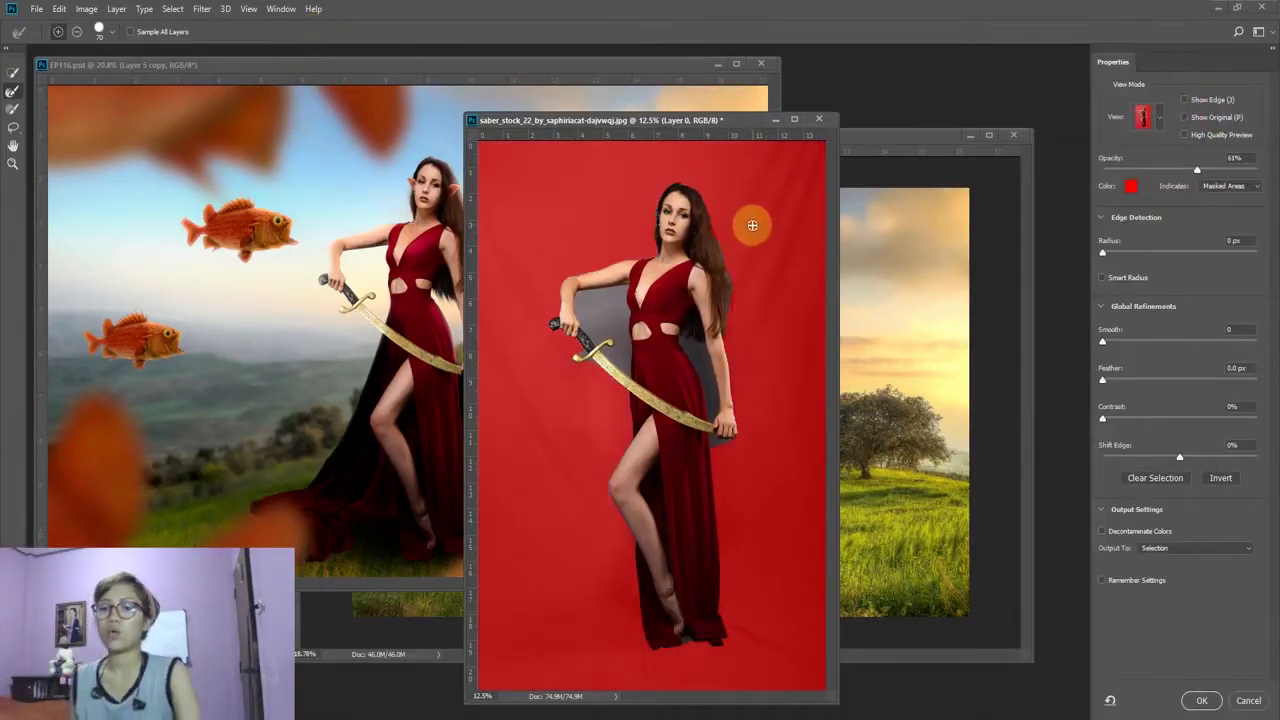
{"action": "scroll", "coordinate": [752, 225], "scroll_direction": "up", "scroll_amount": 3}
{"action": "scroll", "coordinate": [600, 235], "scroll_direction": "up", "scroll_amount": 2}
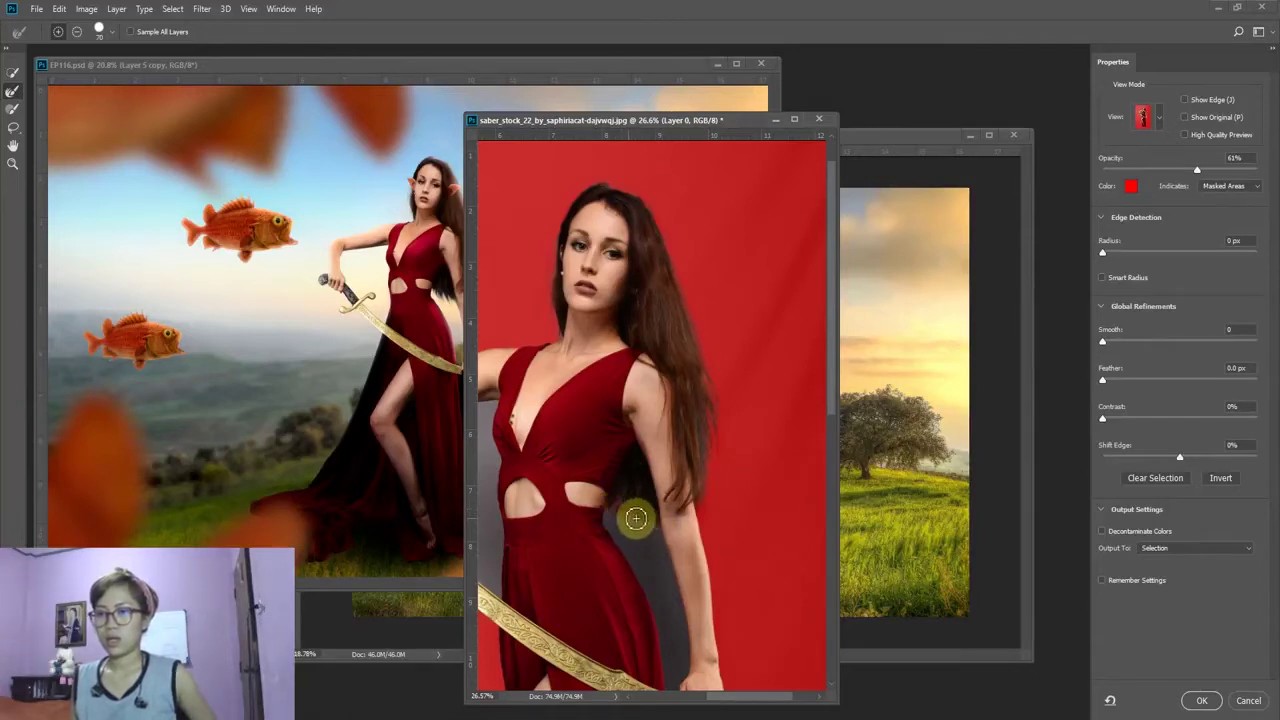
{"action": "mouse_move", "coordinate": [634, 517]}
{"action": "left_mouse_down"}
{"action": "mouse_move", "coordinate": [665, 545]}
{"action": "mouse_move", "coordinate": [669, 516]}
{"action": "left_mouse_up"}
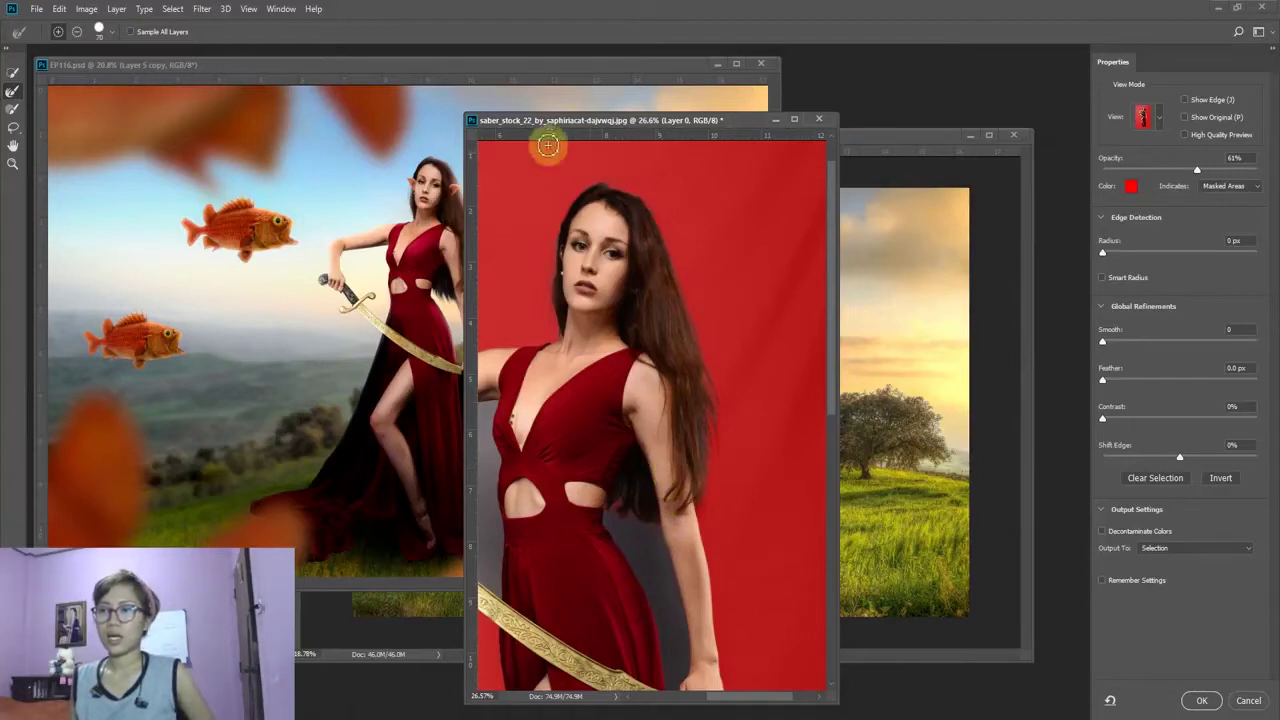
{"action": "left_click_drag", "start_coordinate": [665, 502], "coordinate": [683, 477]}
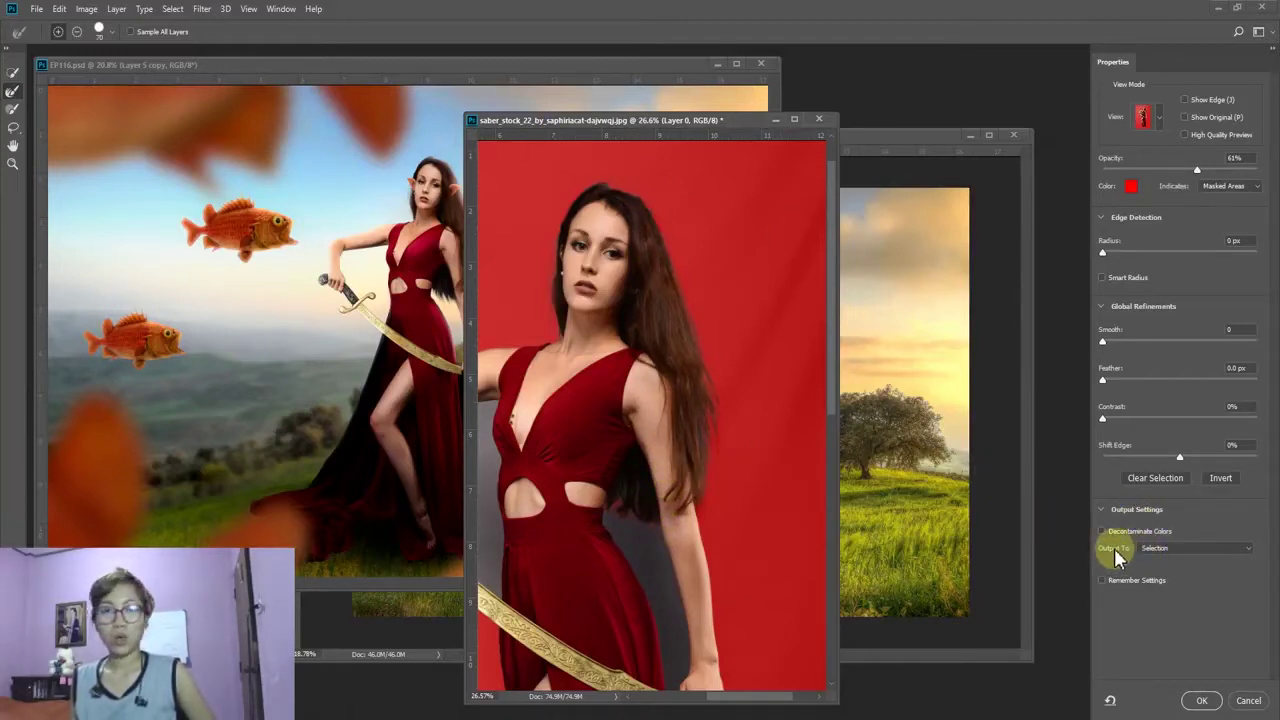
Step: Output the refined cutout to a new layer with layer mask
{"action": "left_click", "coordinate": [1150, 548]}
{"action": "left_click", "coordinate": [1157, 577]}
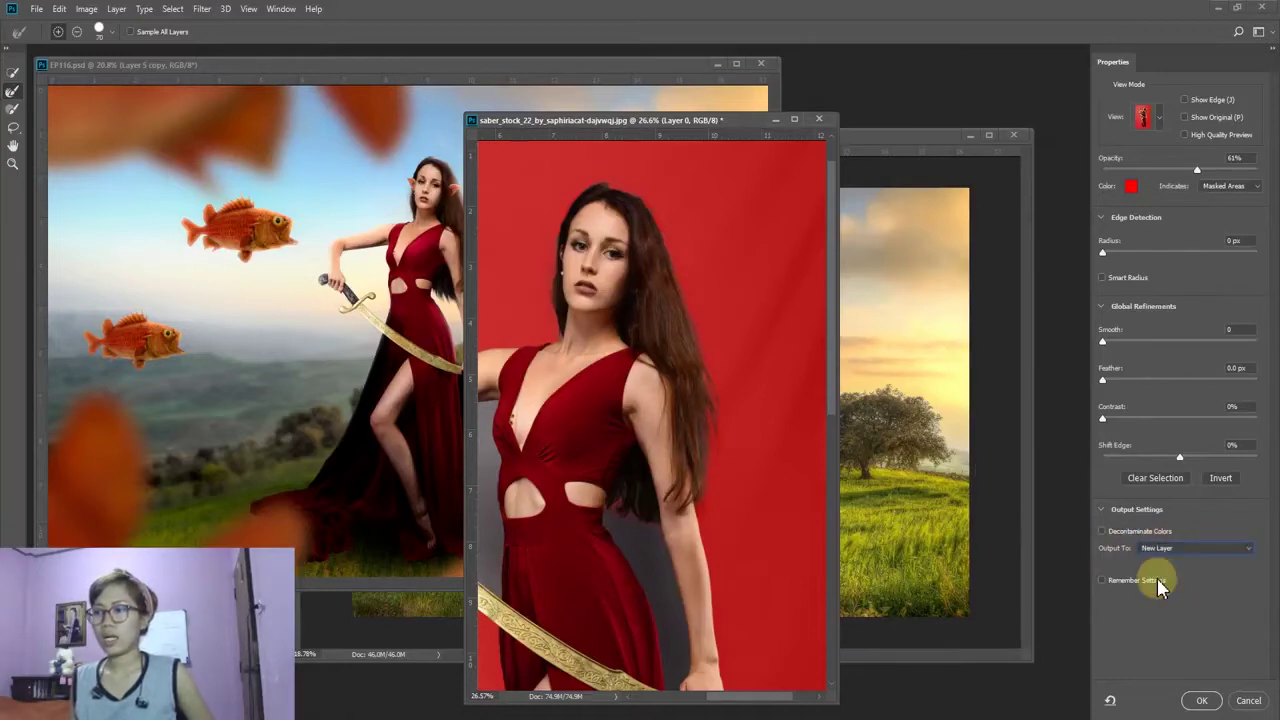
{"action": "left_click", "coordinate": [1201, 700]}
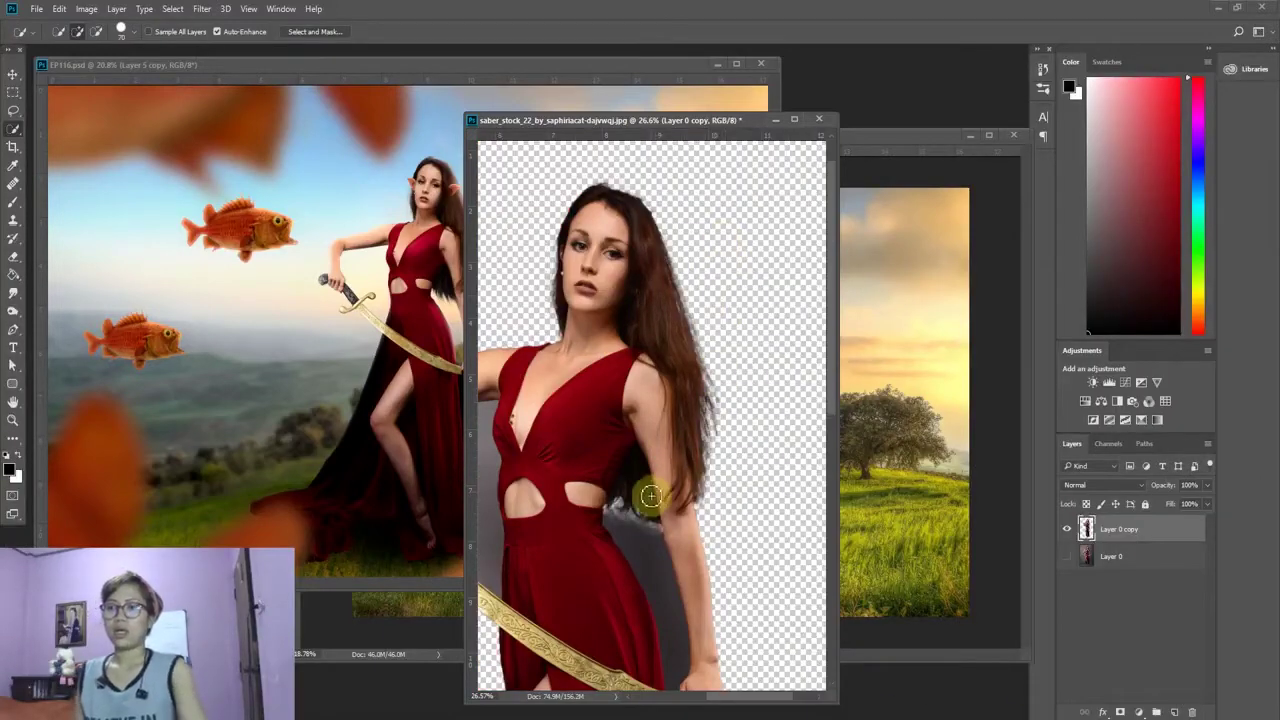
Step: Trace a Pen path around the grey gap between the dress and arm
{"action": "scroll", "coordinate": [650, 495], "scroll_direction": "up", "scroll_amount": 3}
{"action": "scroll", "coordinate": [694, 455], "scroll_direction": "up", "scroll_amount": 2}
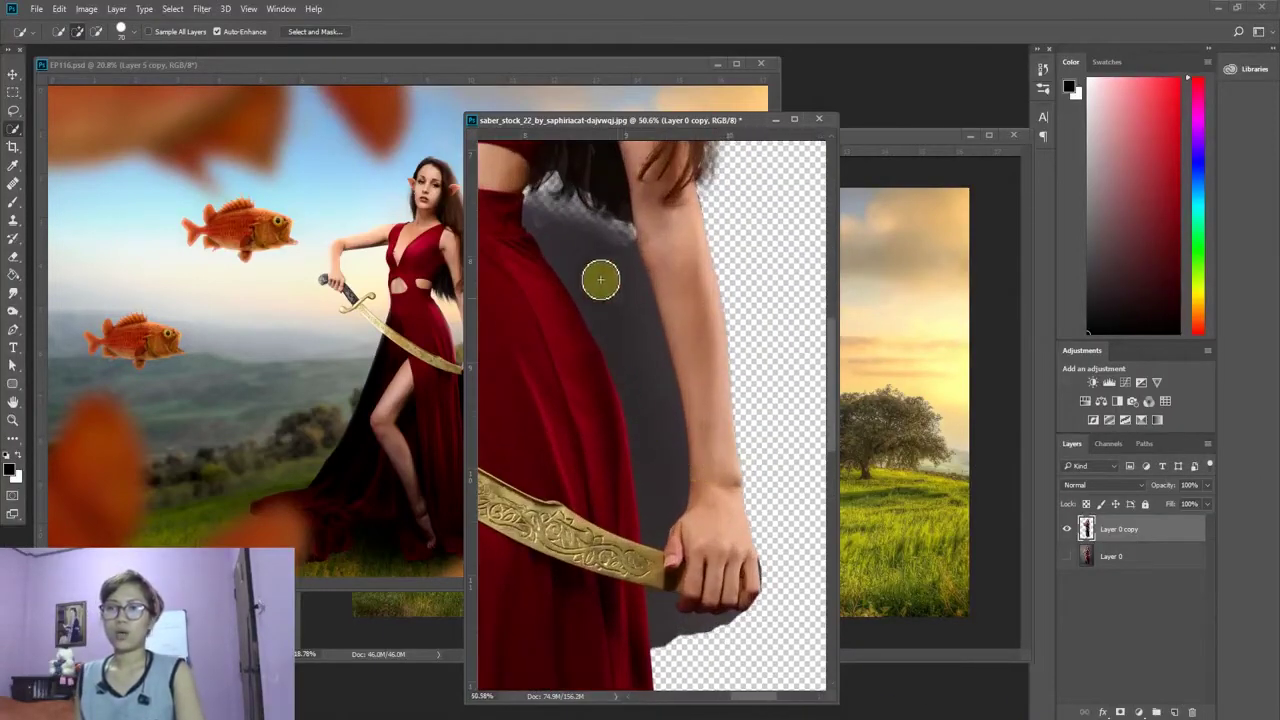
{"action": "scroll", "coordinate": [600, 280], "scroll_direction": "up", "scroll_amount": 2}
{"action": "left_click", "coordinate": [13, 332]}
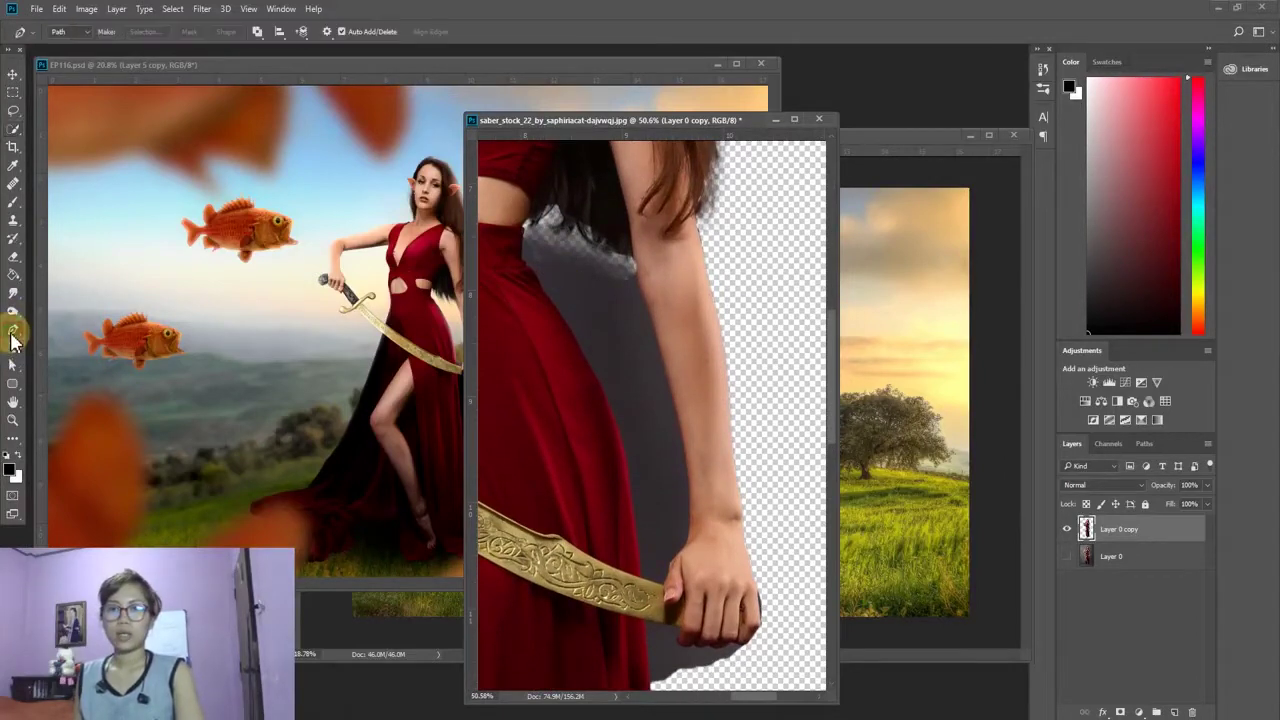
{"action": "left_click", "coordinate": [633, 263]}
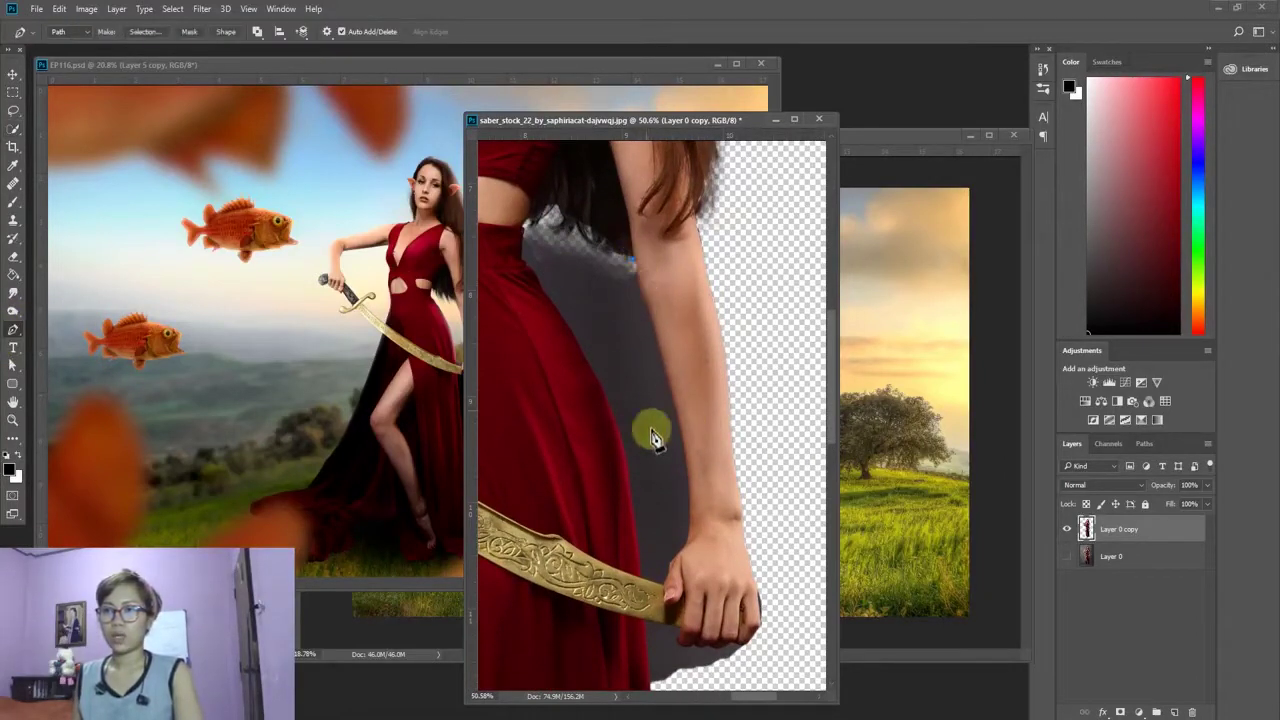
{"action": "left_click", "coordinate": [688, 520]}
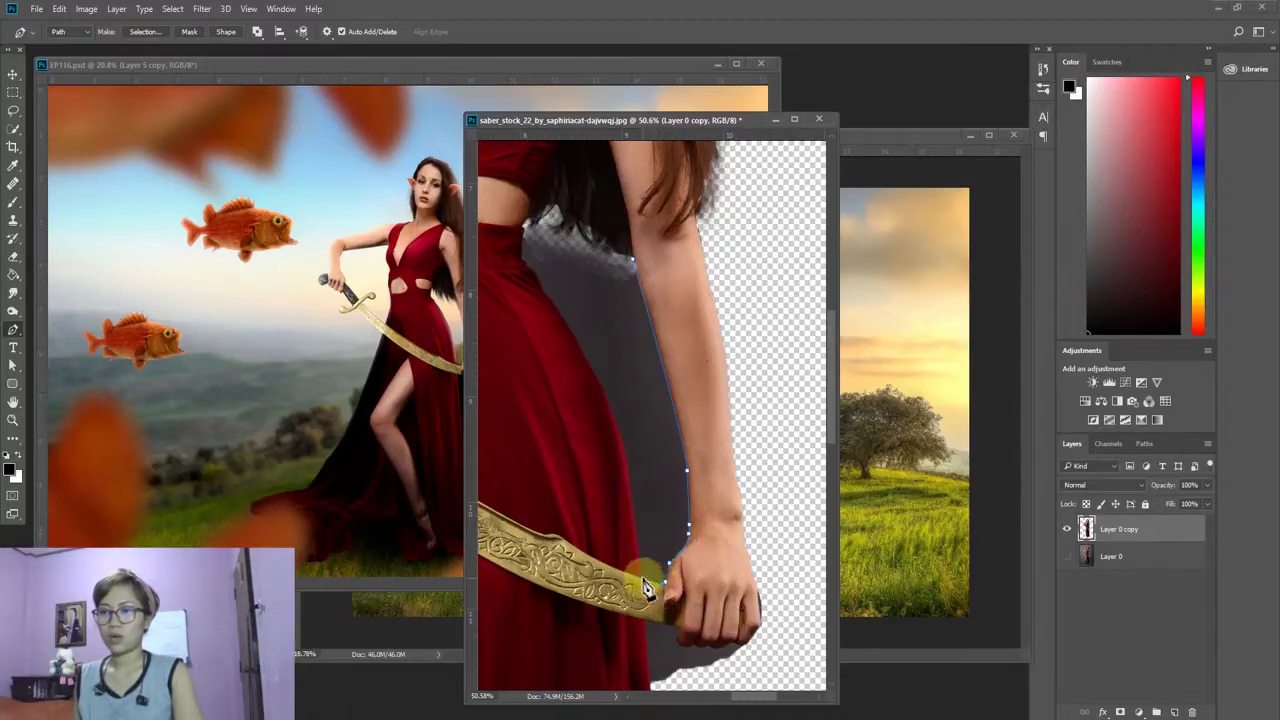
{"action": "left_click_drag", "start_coordinate": [634, 454], "coordinate": [613, 418]}
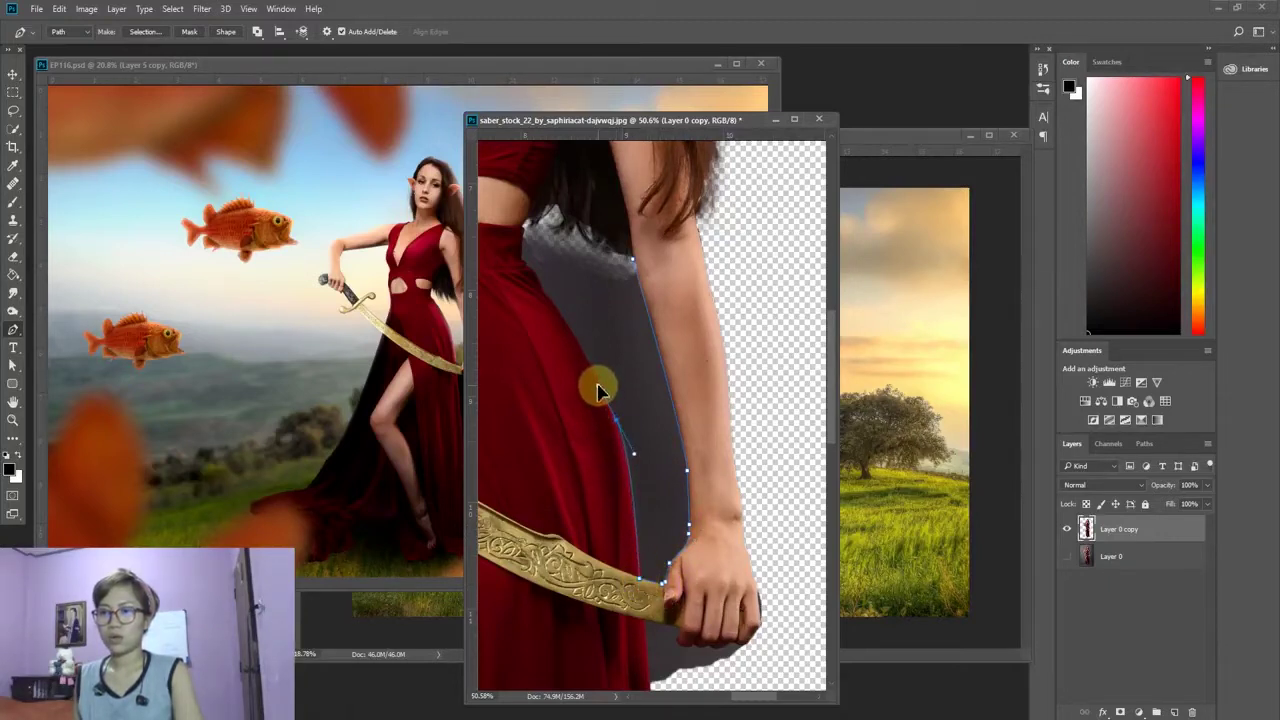
{"action": "left_click", "coordinate": [597, 384]}
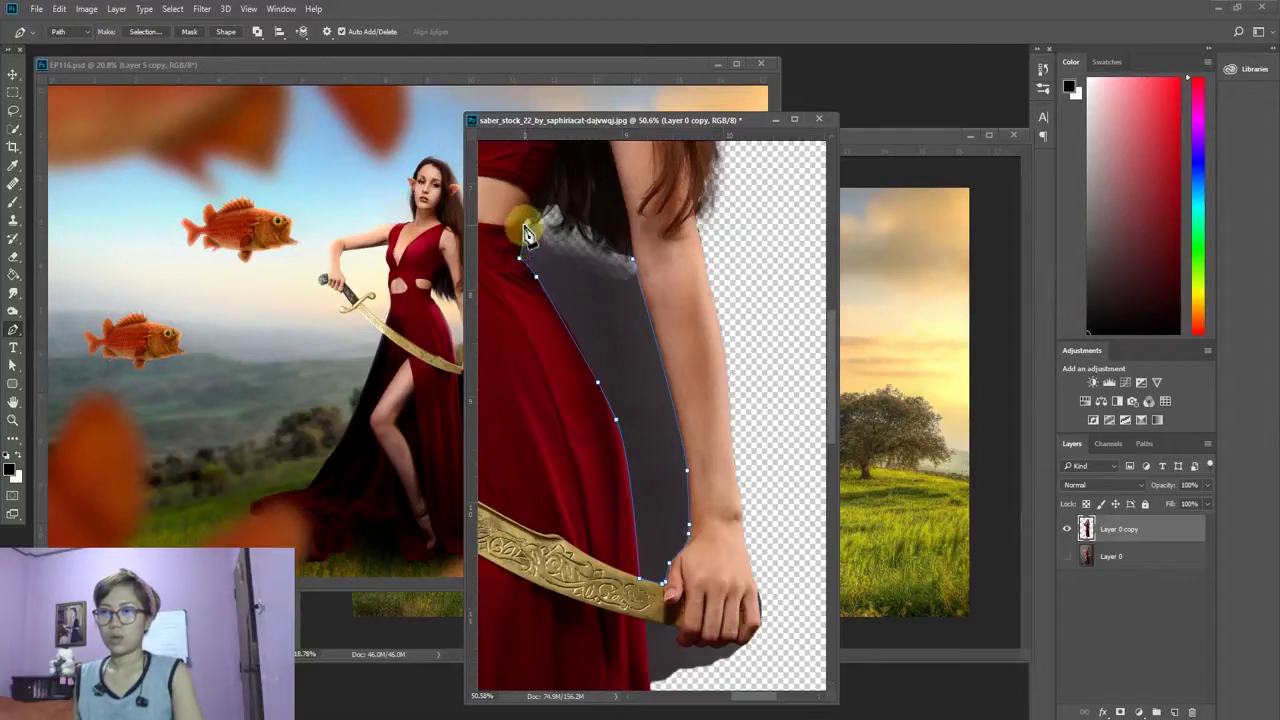
{"action": "left_click_drag", "start_coordinate": [527, 232], "coordinate": [603, 253]}
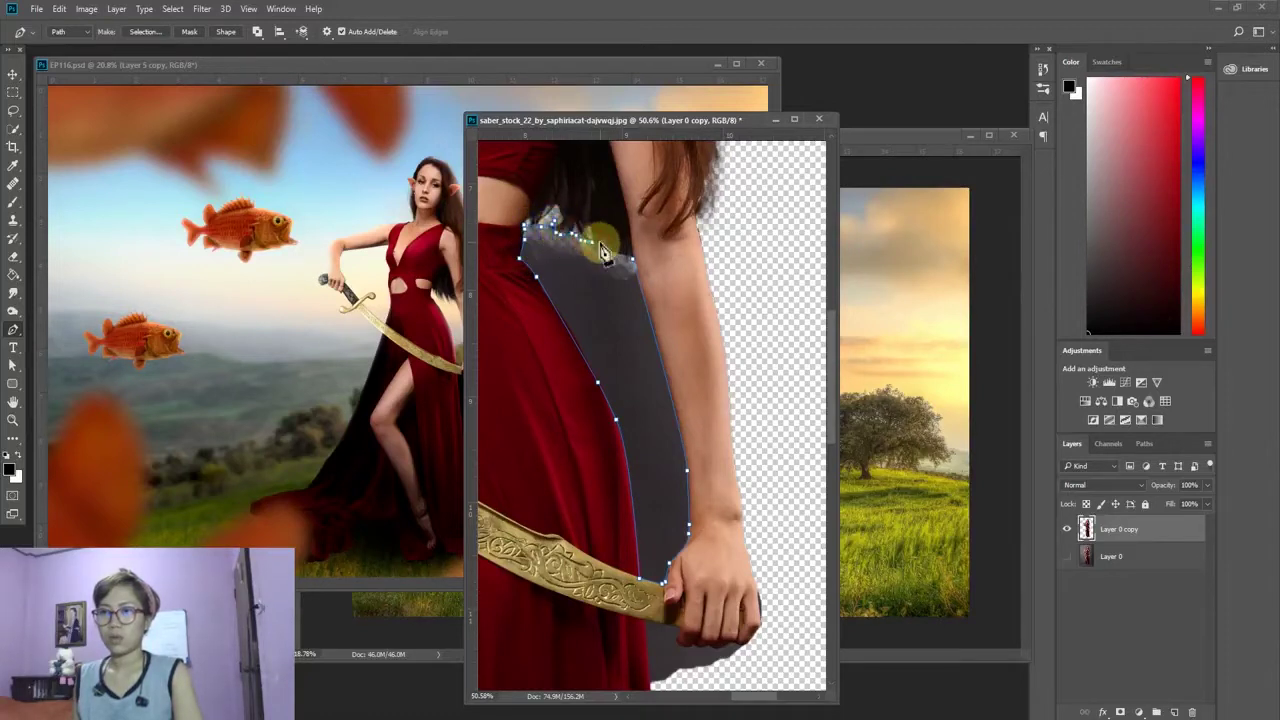
Step: Convert the path to a selection and delete the grey backdrop inside it
{"action": "left_click", "coordinate": [145, 32]}
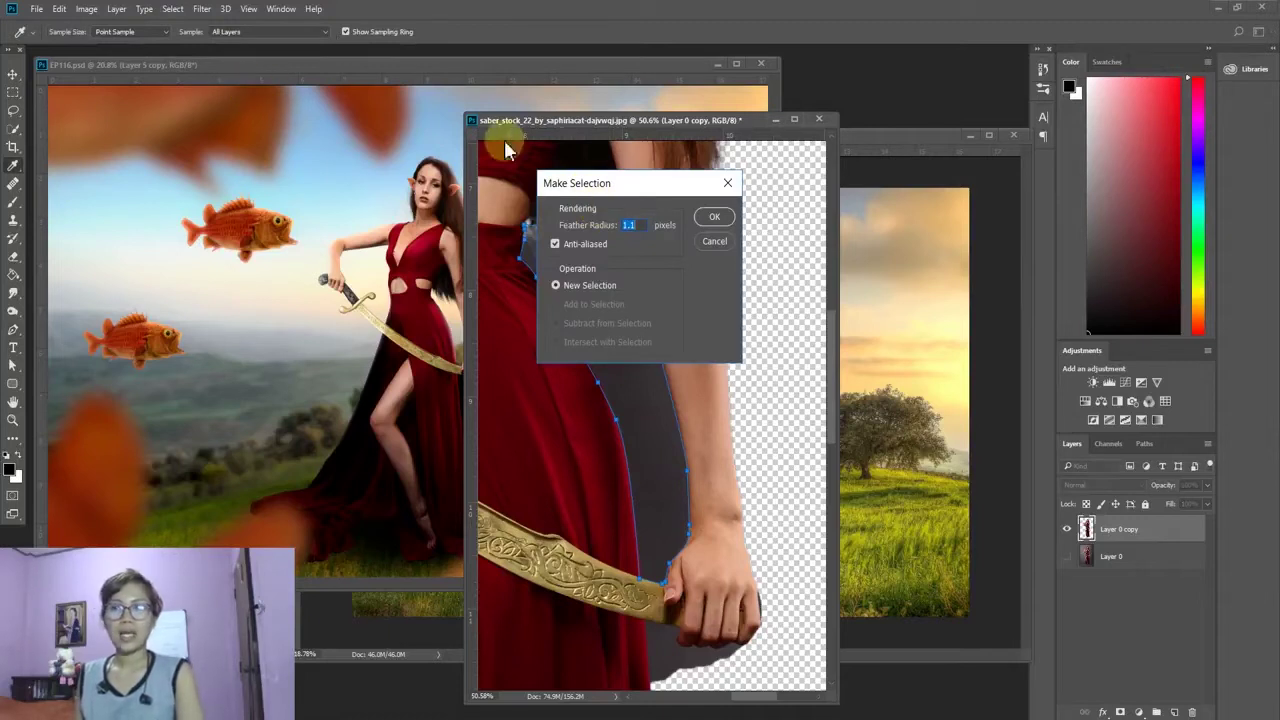
{"action": "left_click", "coordinate": [713, 217]}
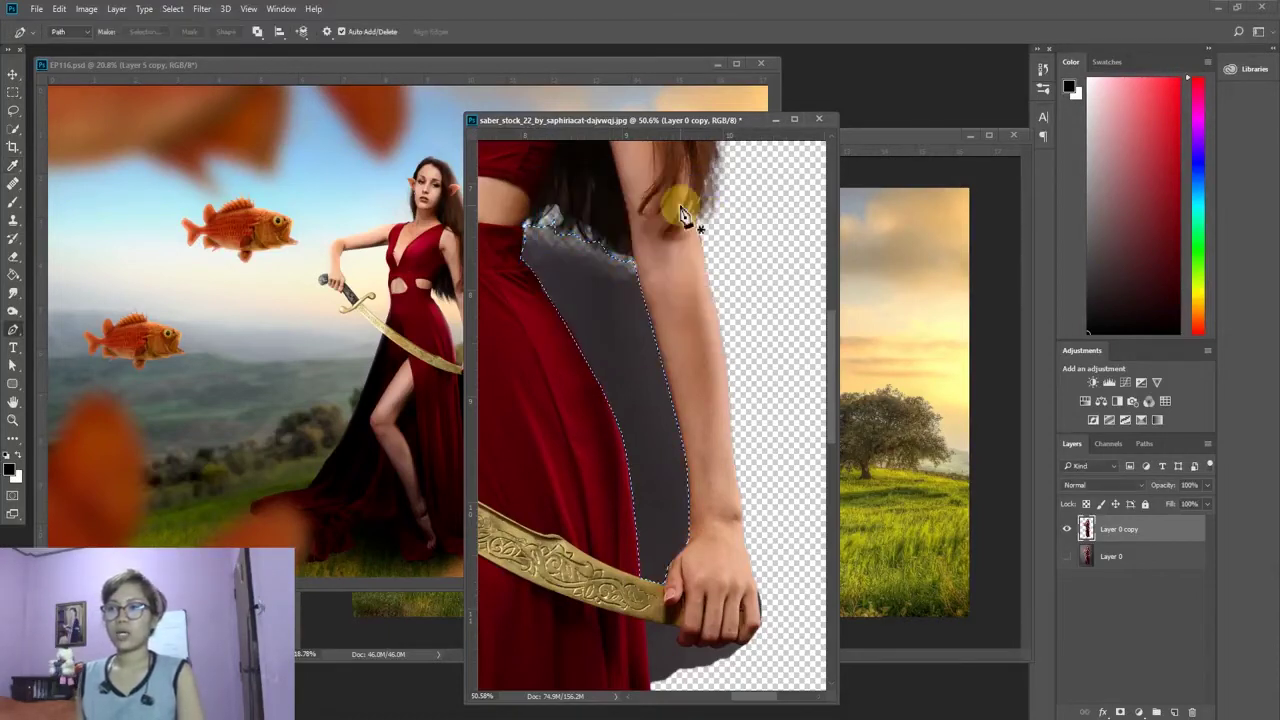
{"action": "key", "text": "Delete"}
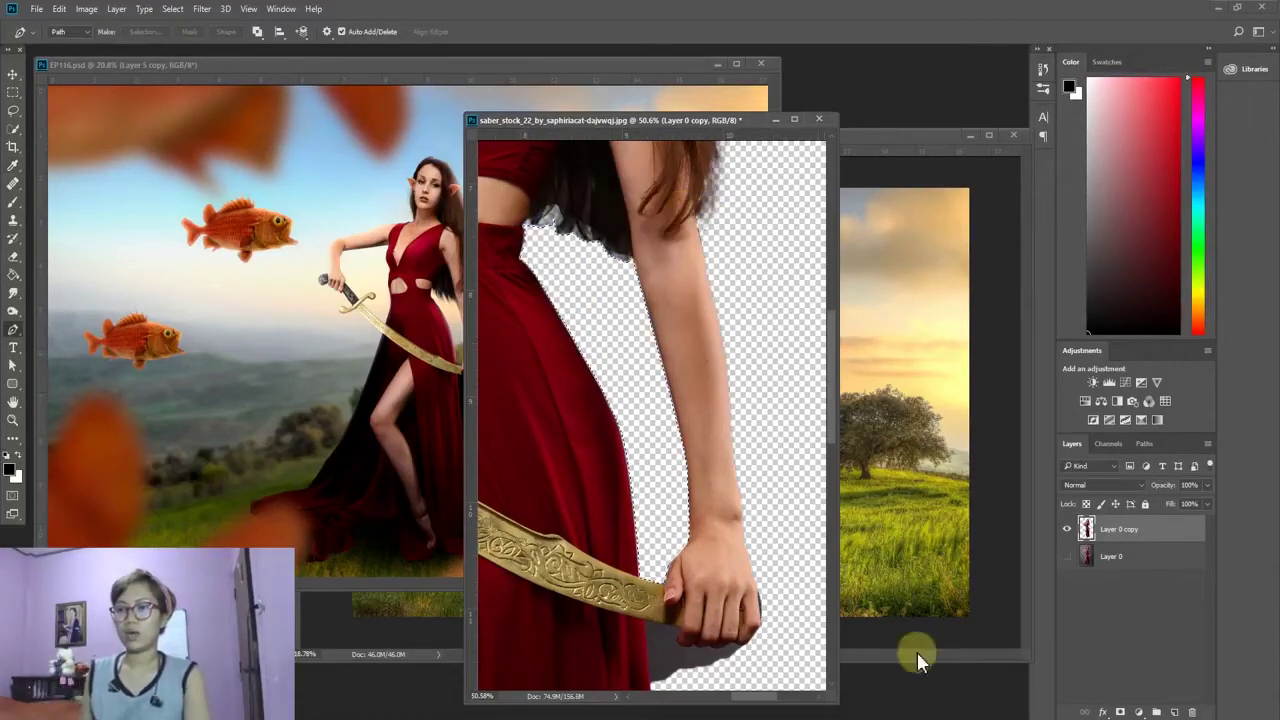
Step: Pen-trace the shadow under the hand and turn it into a selection
{"action": "scroll", "coordinate": [777, 634], "scroll_direction": "up", "scroll_amount": 3}
{"action": "scroll", "coordinate": [700, 540], "scroll_direction": "up", "scroll_amount": 3}
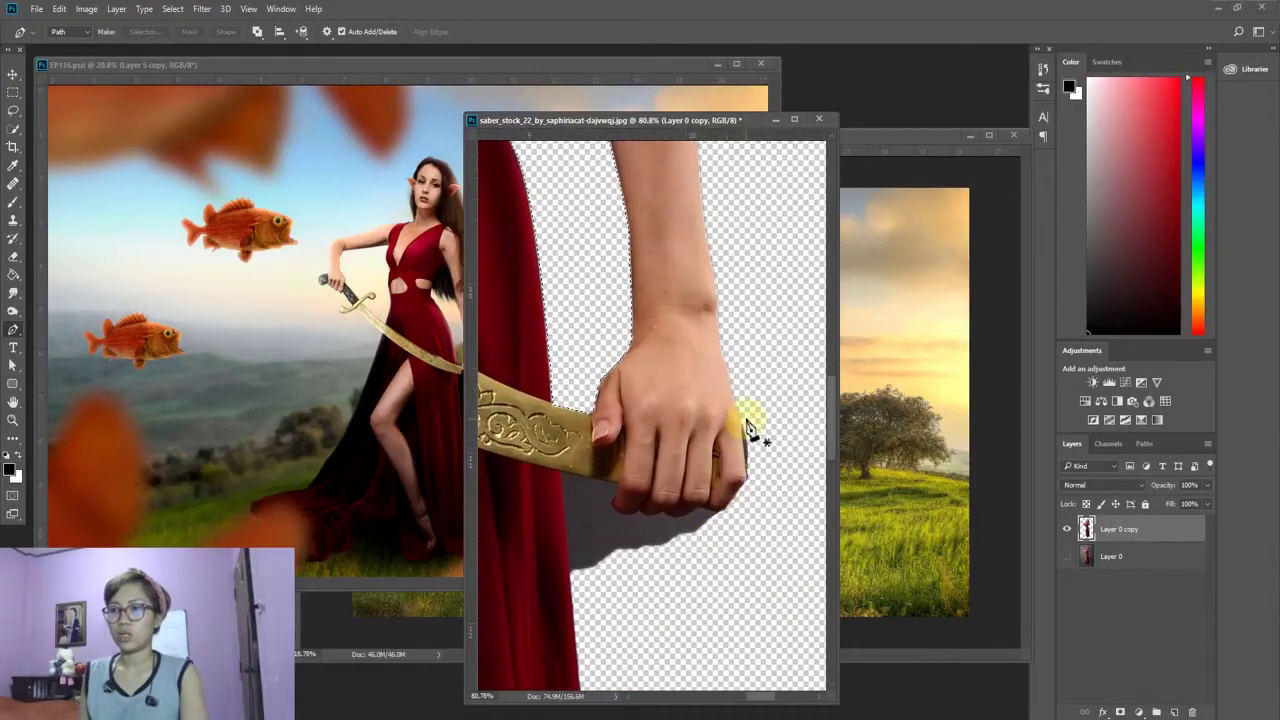
{"action": "left_click", "coordinate": [740, 418]}
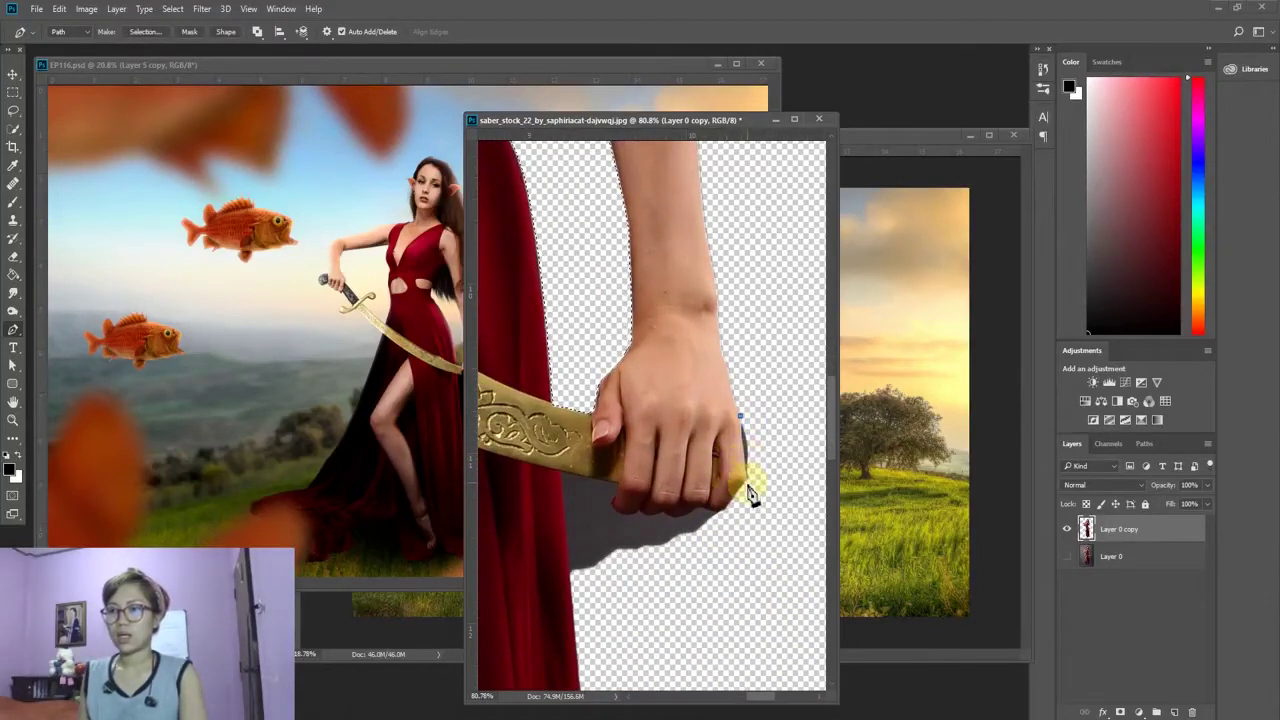
{"action": "mouse_move", "coordinate": [749, 496]}
{"action": "left_mouse_down"}
{"action": "mouse_move", "coordinate": [732, 516]}
{"action": "mouse_move", "coordinate": [668, 522]}
{"action": "mouse_move", "coordinate": [620, 522]}
{"action": "mouse_move", "coordinate": [593, 500]}
{"action": "left_mouse_up"}
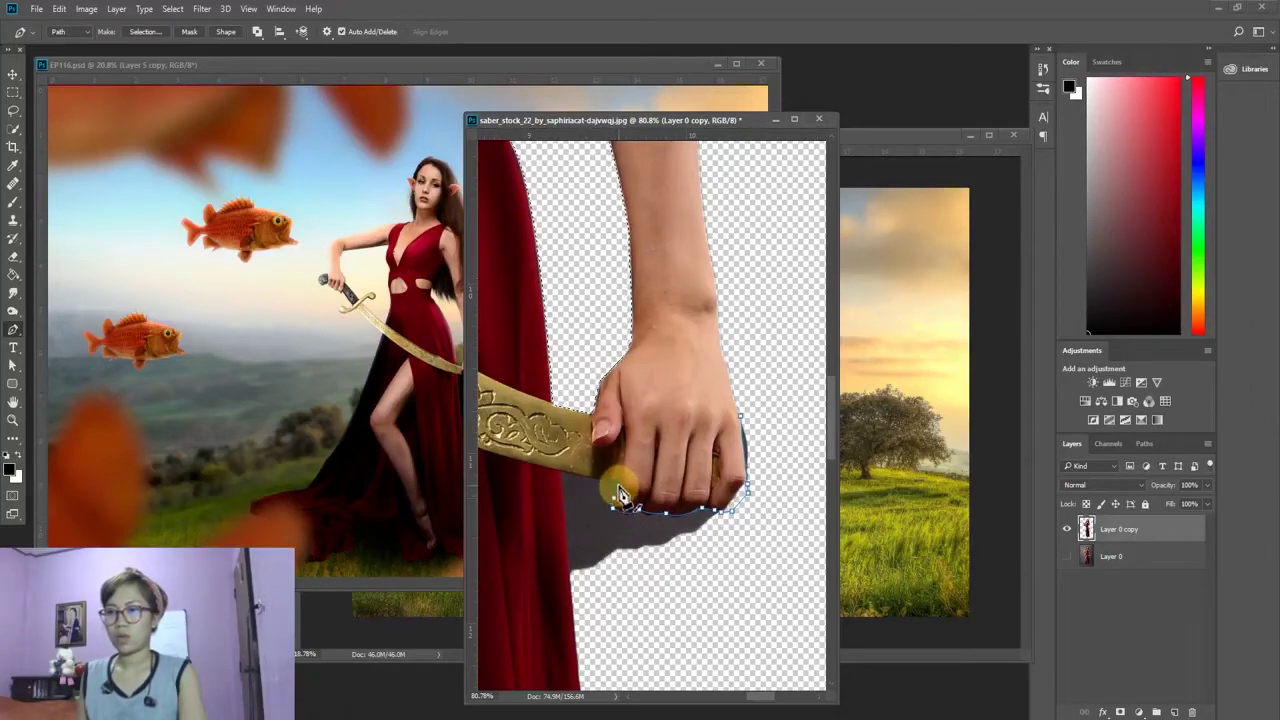
{"action": "left_click_drag", "start_coordinate": [620, 495], "coordinate": [560, 486]}
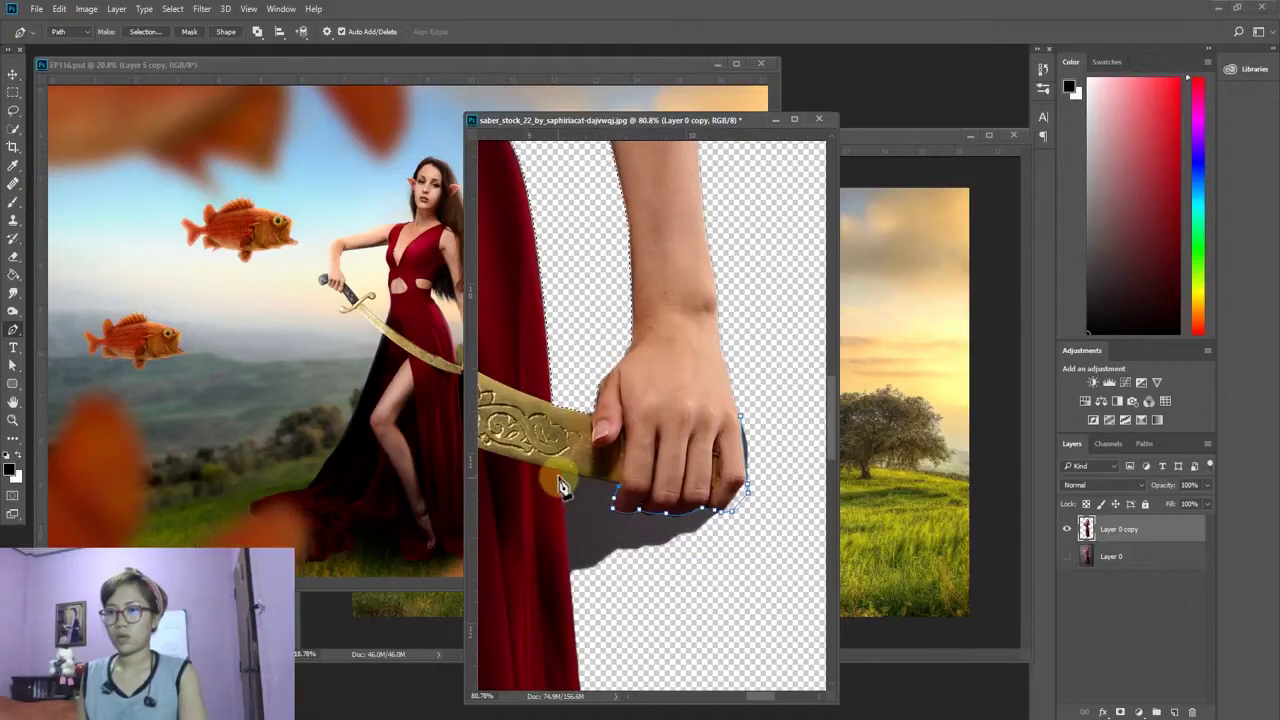
{"action": "left_click", "coordinate": [569, 598]}
{"action": "left_click", "coordinate": [578, 630]}
{"action": "left_click", "coordinate": [664, 641]}
{"action": "left_click", "coordinate": [740, 626]}
{"action": "left_click", "coordinate": [757, 528]}
{"action": "left_click", "coordinate": [764, 427]}
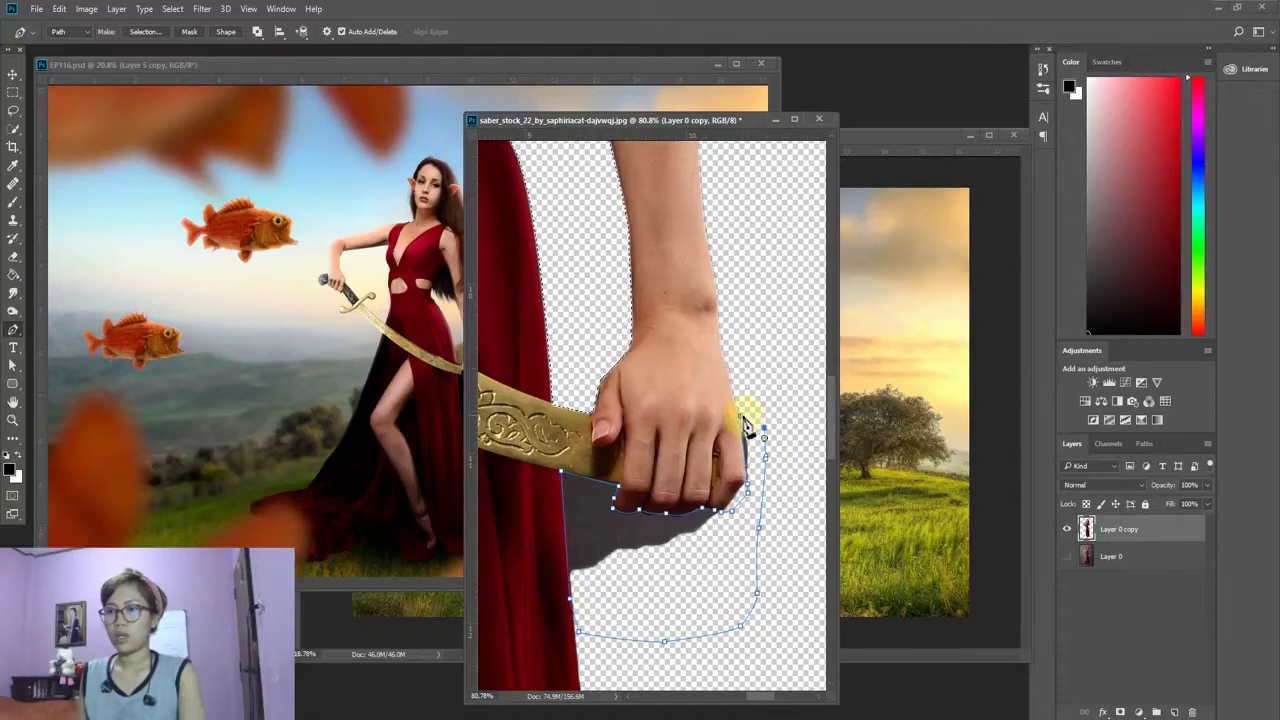
{"action": "left_click", "coordinate": [742, 417]}
{"action": "left_click", "coordinate": [140, 31]}
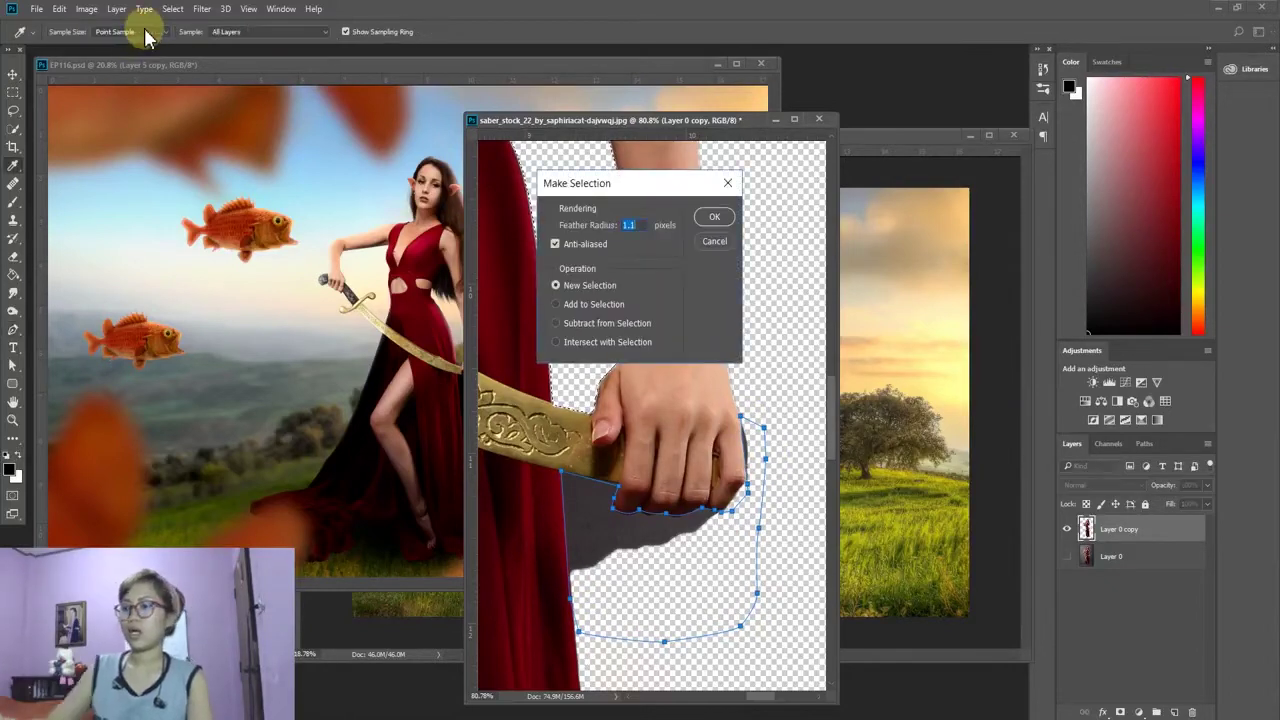
{"action": "key", "text": "Return"}
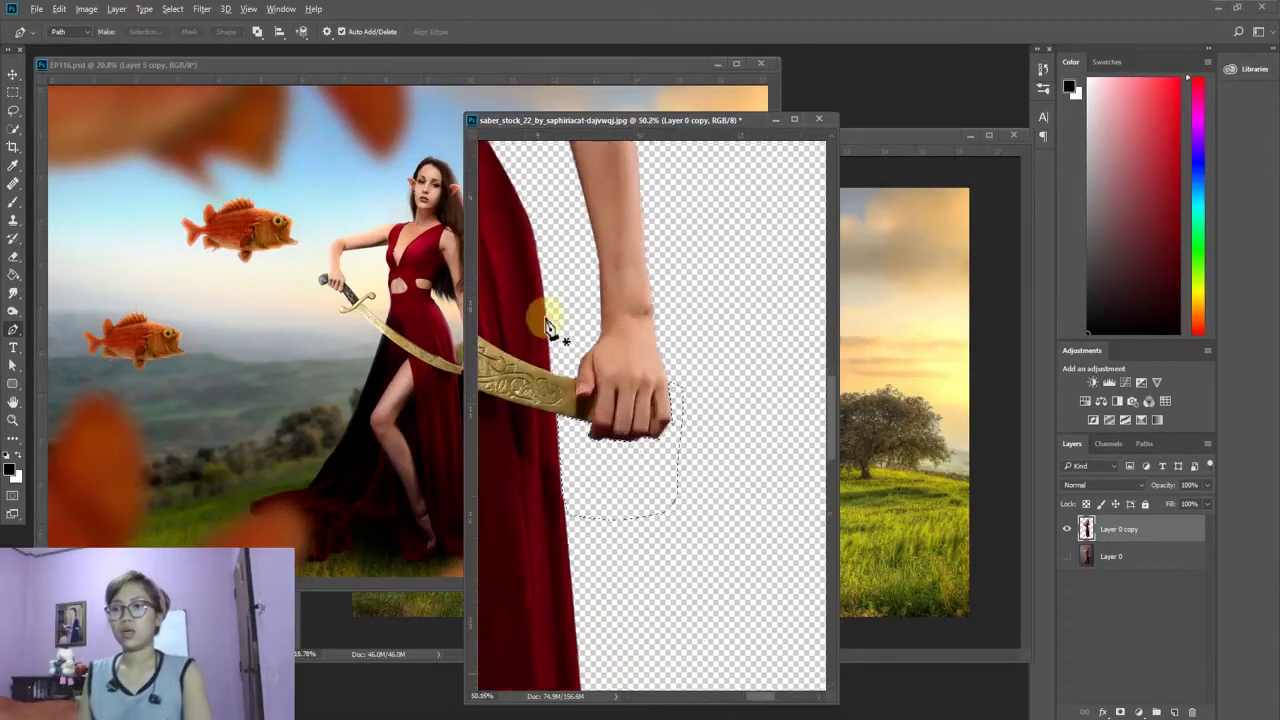
Step: Trace the grey area beside the saber guard and make it a selection
{"action": "scroll", "coordinate": [545, 320], "scroll_direction": "down", "scroll_amount": 3}
{"action": "scroll", "coordinate": [548, 333], "scroll_direction": "down", "scroll_amount": 3}
{"action": "scroll", "coordinate": [548, 333], "scroll_direction": "up", "scroll_amount": 3}
{"action": "scroll", "coordinate": [677, 277], "scroll_direction": "up", "scroll_amount": 2}
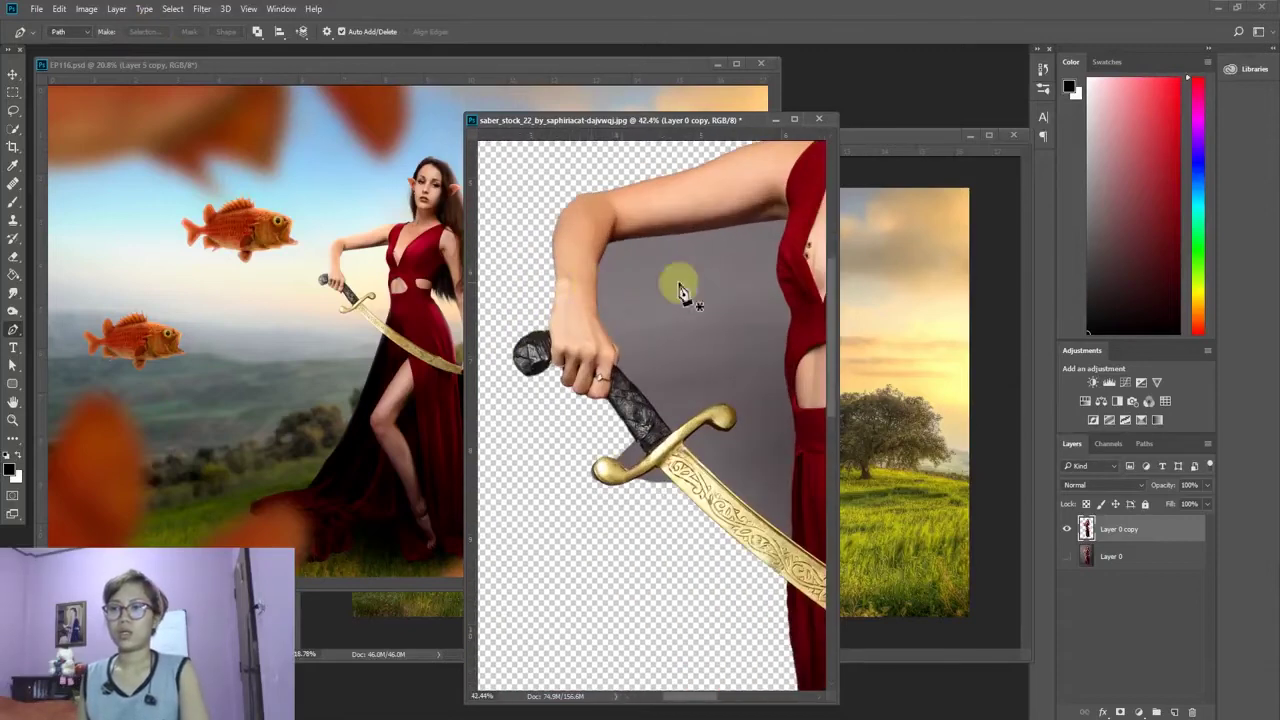
{"action": "scroll", "coordinate": [586, 405], "scroll_direction": "up", "scroll_amount": 2}
{"action": "scroll", "coordinate": [530, 485], "scroll_direction": "up", "scroll_amount": 2}
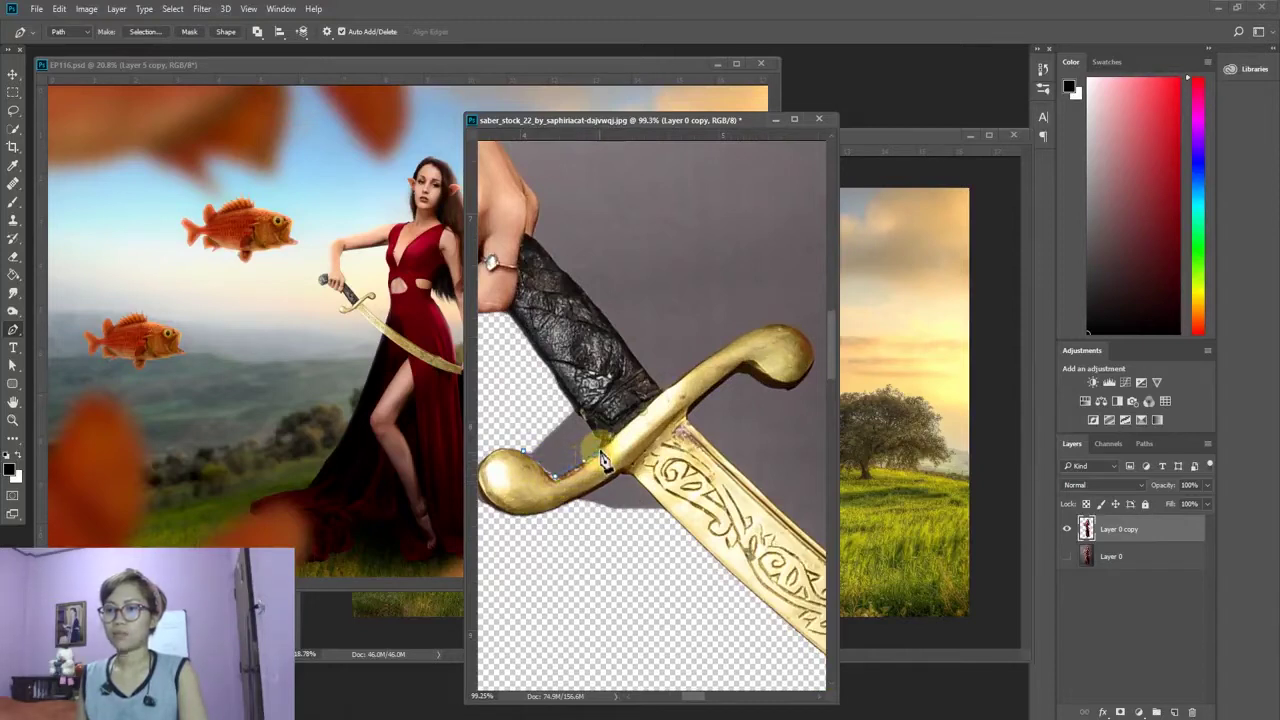
{"action": "left_click_drag", "start_coordinate": [605, 450], "coordinate": [590, 435]}
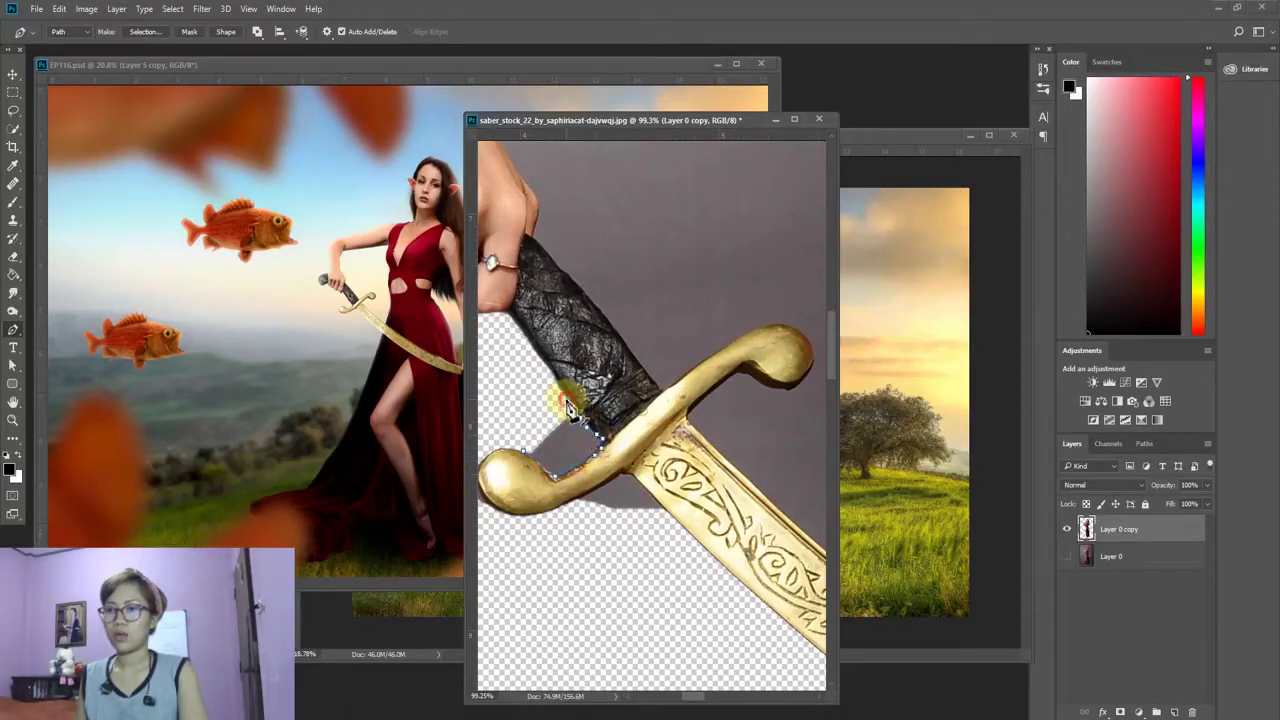
{"action": "left_click", "coordinate": [145, 31]}
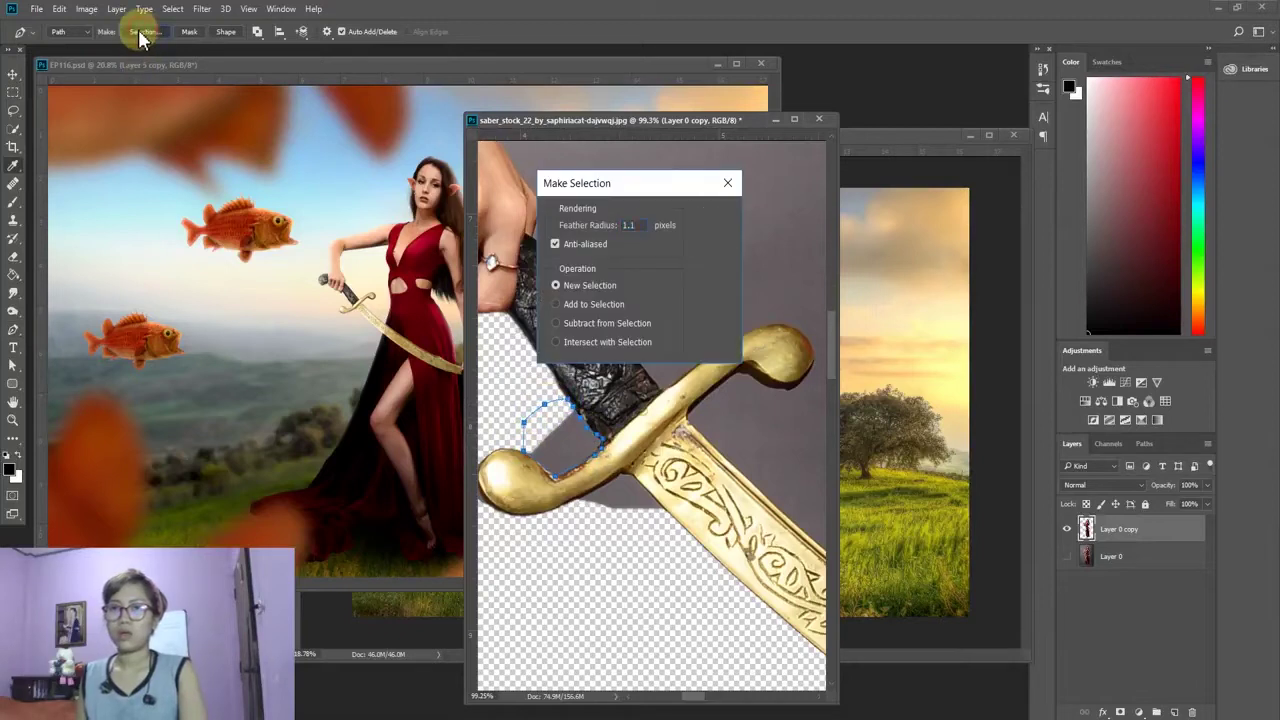
{"action": "key", "text": "Return"}
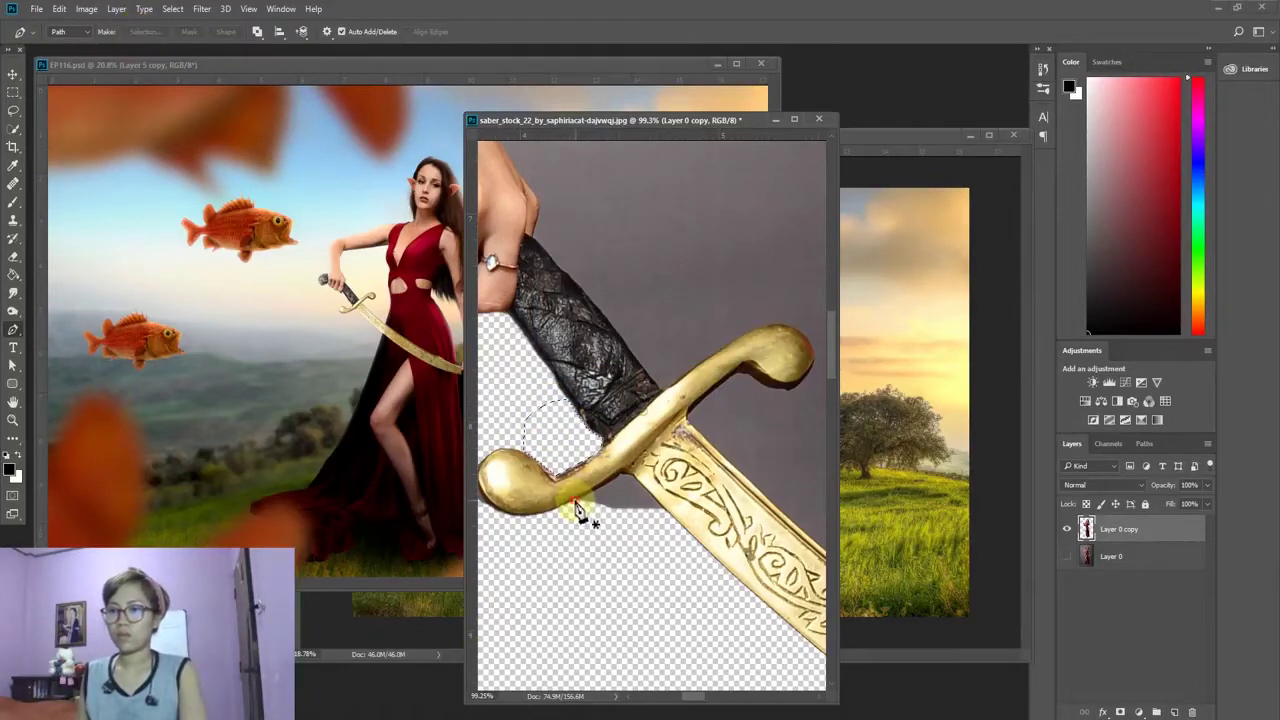
Step: Trace the shadow below the guard and make it a selection
{"action": "left_click_drag", "start_coordinate": [576, 505], "coordinate": [628, 484]}
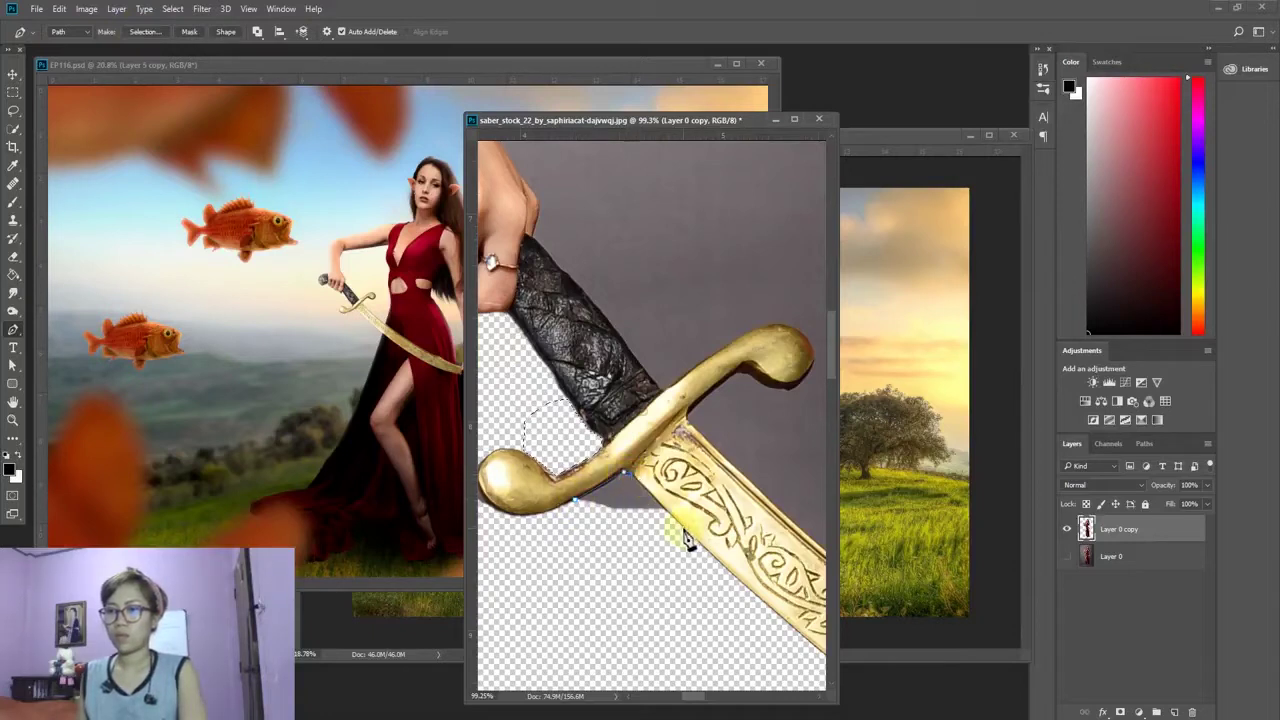
{"action": "left_click_drag", "start_coordinate": [624, 607], "coordinate": [581, 605]}
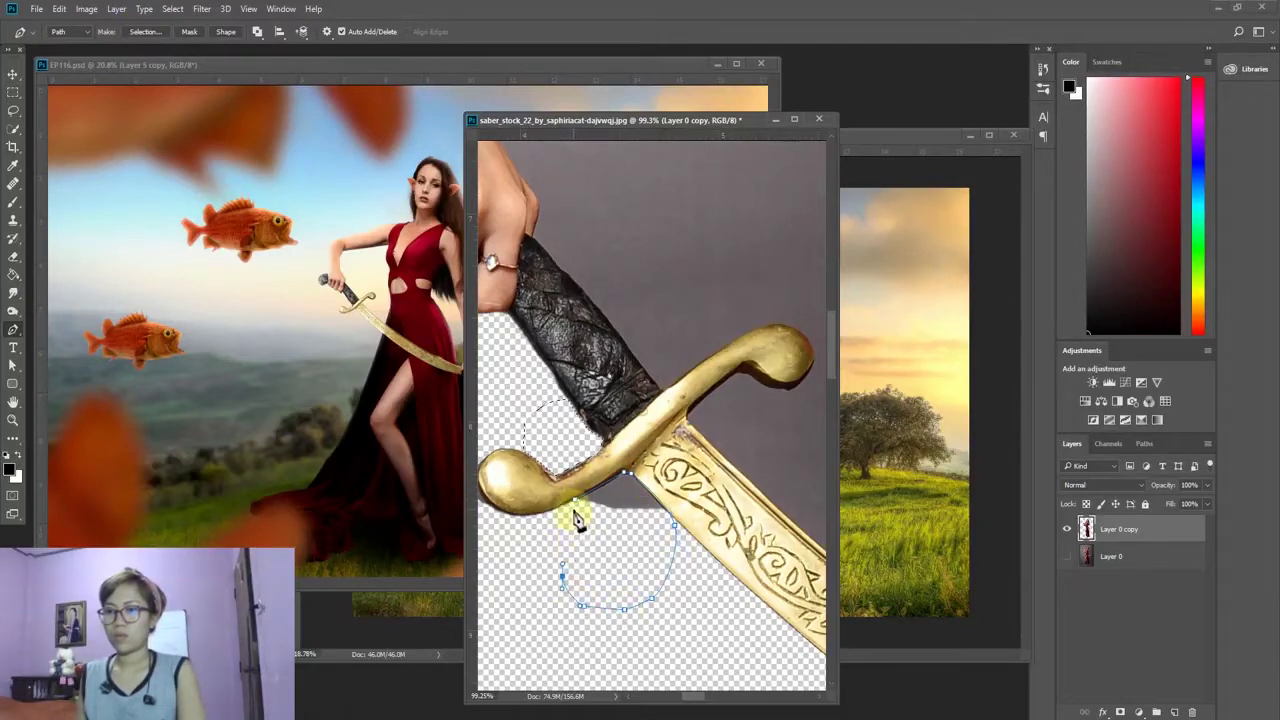
{"action": "left_click", "coordinate": [575, 510]}
{"action": "left_click", "coordinate": [145, 31]}
{"action": "key", "text": "Return"}
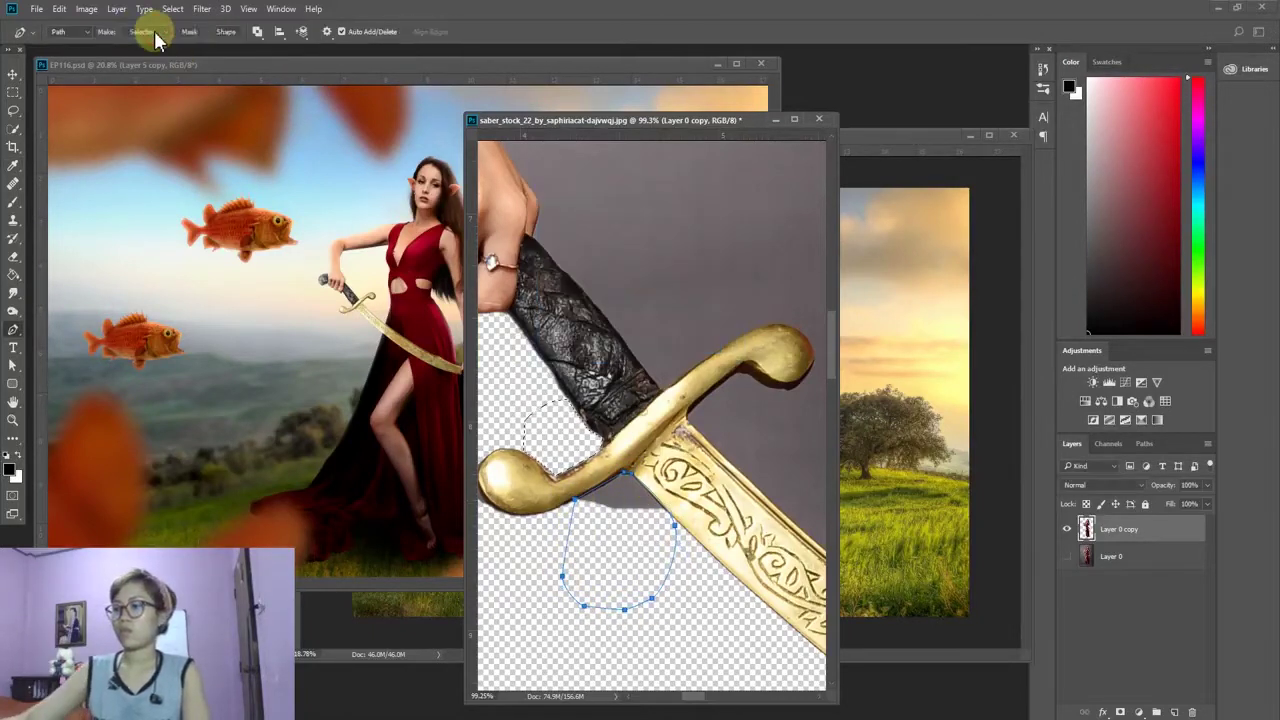
Step: Trace the grey patch beside the pommel and convert it to a selection
{"action": "scroll", "coordinate": [567, 545], "scroll_direction": "down", "scroll_amount": 2}
{"action": "scroll", "coordinate": [567, 545], "scroll_direction": "up", "scroll_amount": 1}
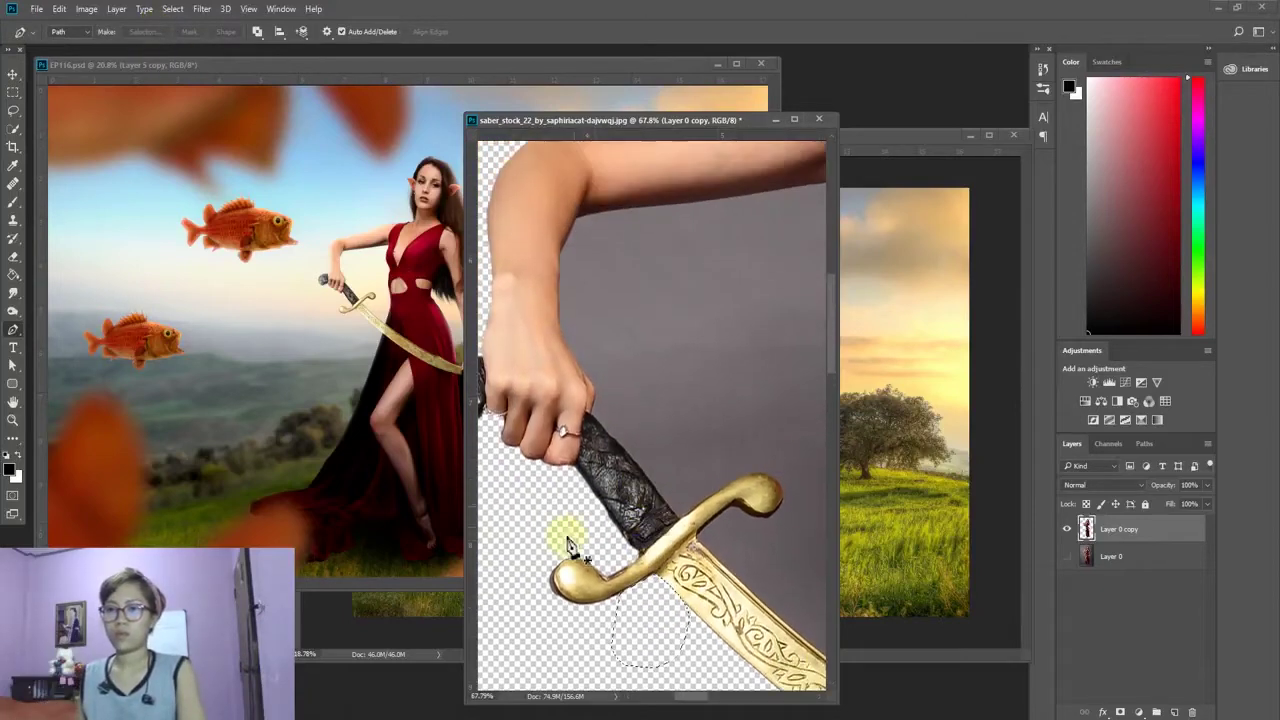
{"action": "scroll", "coordinate": [567, 545], "scroll_direction": "up", "scroll_amount": 2}
{"action": "left_click", "coordinate": [553, 579]}
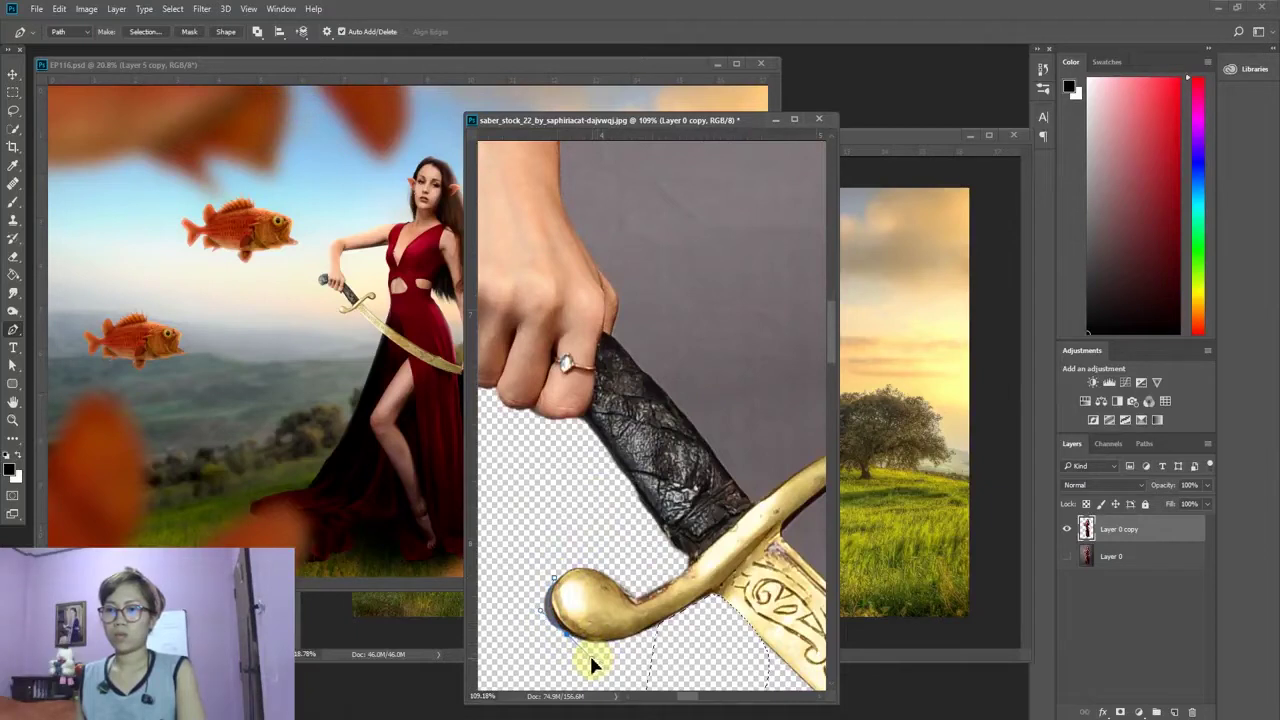
{"action": "left_click", "coordinate": [521, 552]}
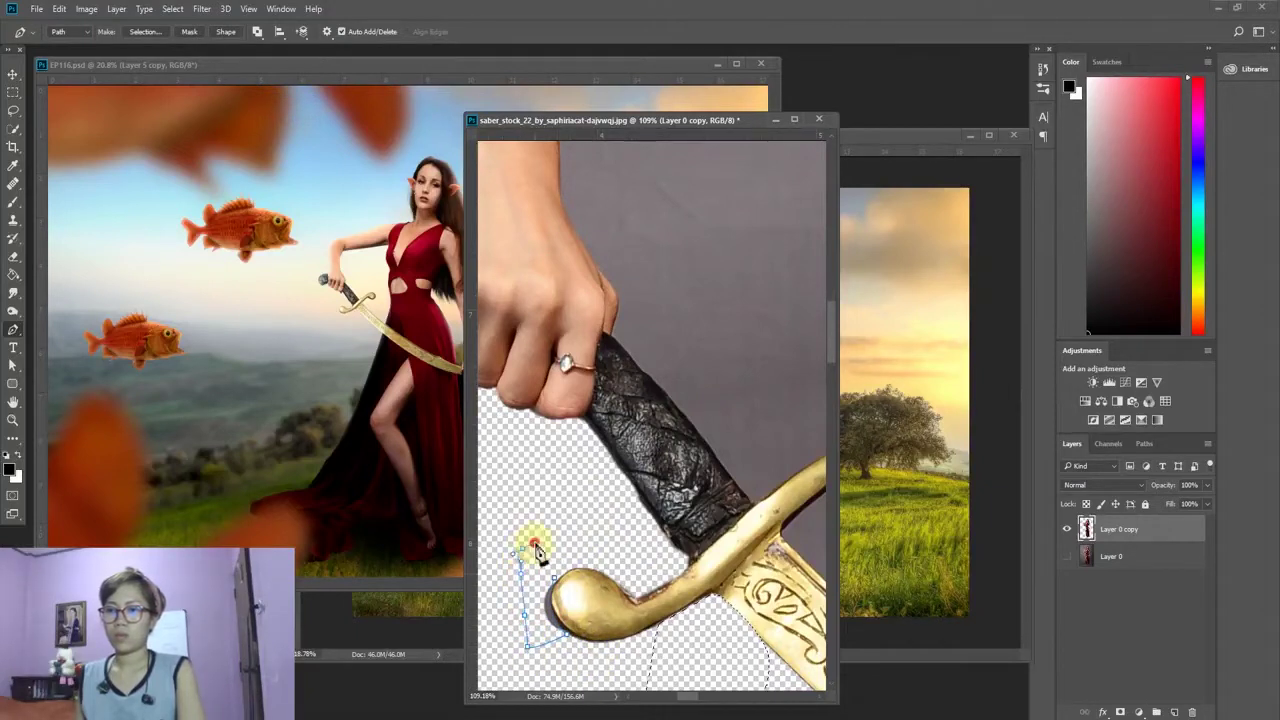
{"action": "left_click", "coordinate": [145, 31]}
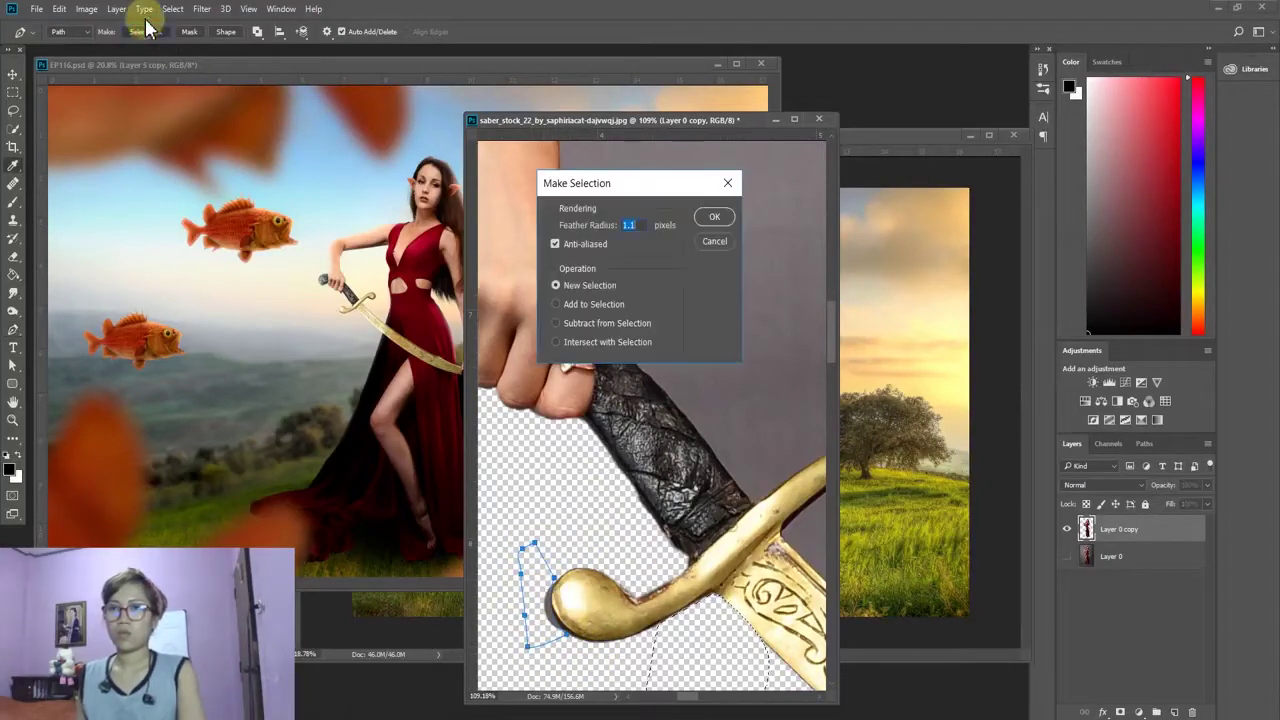
{"action": "key", "text": "Return"}
{"action": "scroll", "coordinate": [737, 297], "scroll_direction": "down", "scroll_amount": 1}
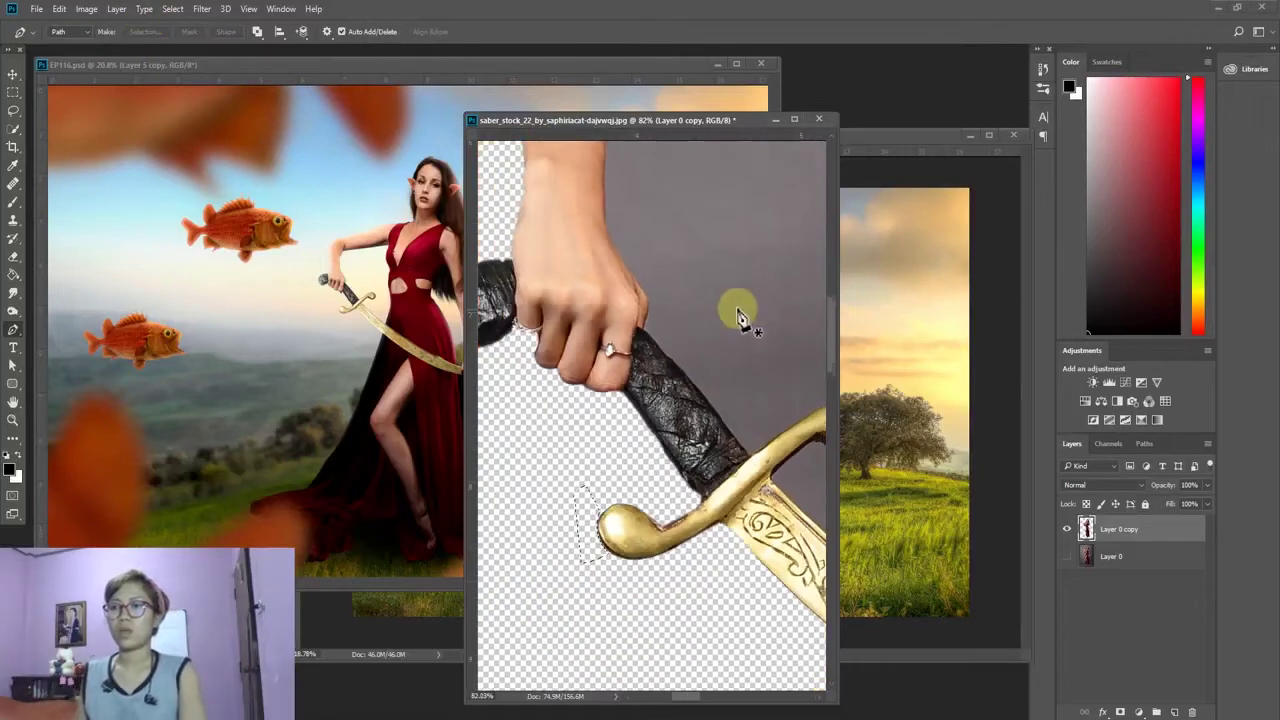
{"action": "scroll", "coordinate": [737, 300], "scroll_direction": "down", "scroll_amount": 2}
{"action": "scroll", "coordinate": [737, 312], "scroll_direction": "down", "scroll_amount": 2}
{"action": "scroll", "coordinate": [700, 270], "scroll_direction": "up", "scroll_amount": 2}
Step: Pen-trace along the arm's underside, hand, hilt and up the blade
{"action": "scroll", "coordinate": [655, 240], "scroll_direction": "up", "scroll_amount": 2}
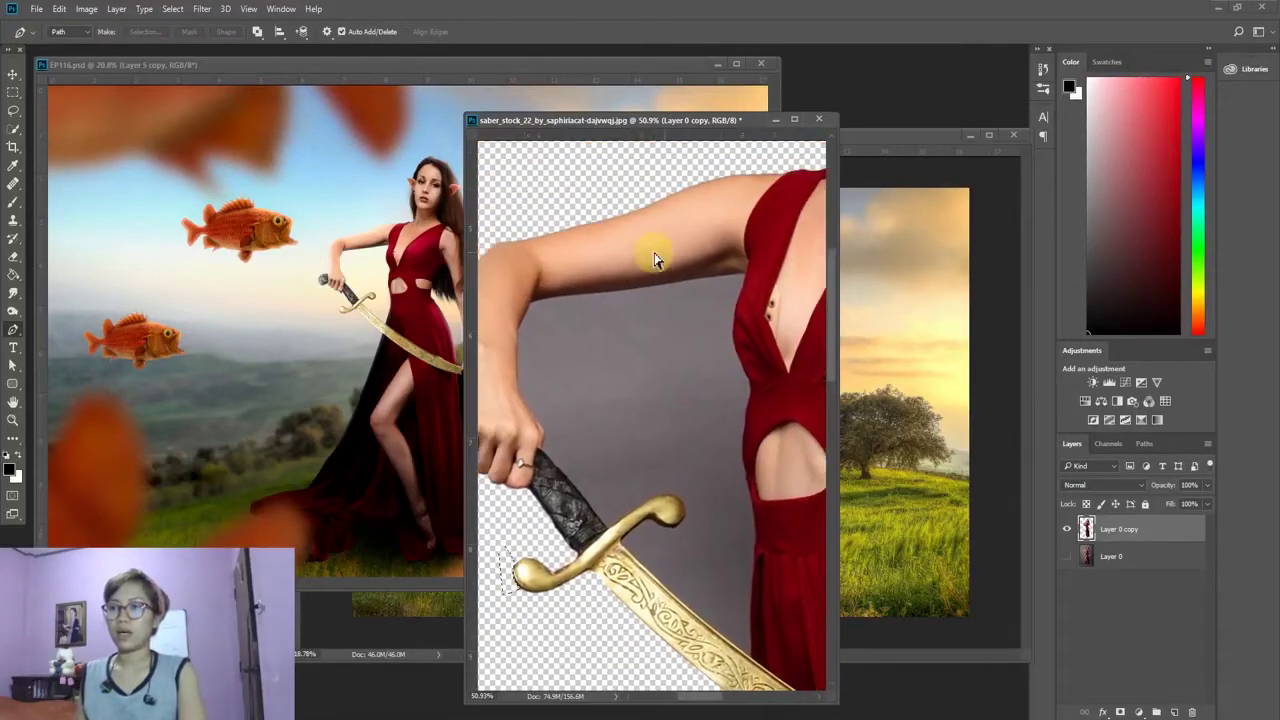
{"action": "scroll", "coordinate": [700, 270], "scroll_direction": "up", "scroll_amount": 1}
{"action": "left_click", "coordinate": [776, 275]}
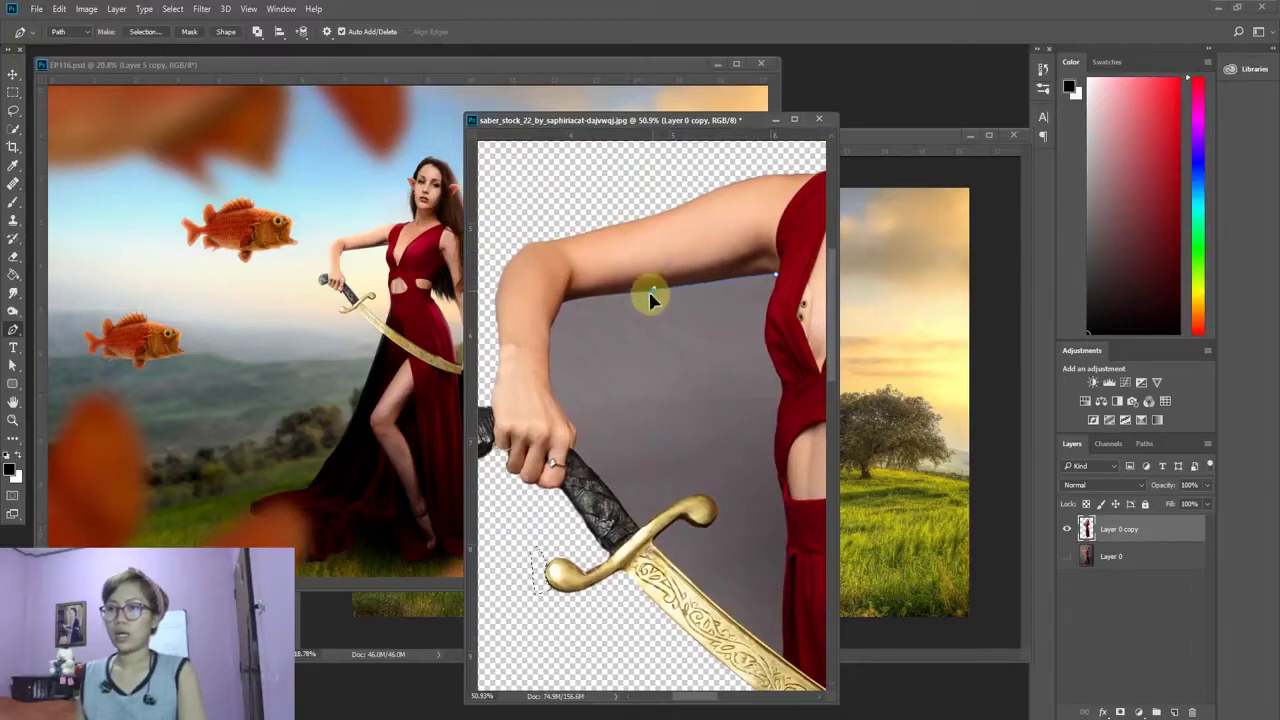
{"action": "mouse_move", "coordinate": [643, 301]}
{"action": "left_mouse_down"}
{"action": "mouse_move", "coordinate": [578, 310]}
{"action": "mouse_move", "coordinate": [558, 340]}
{"action": "mouse_move", "coordinate": [573, 309]}
{"action": "mouse_move", "coordinate": [562, 414]}
{"action": "left_mouse_up"}
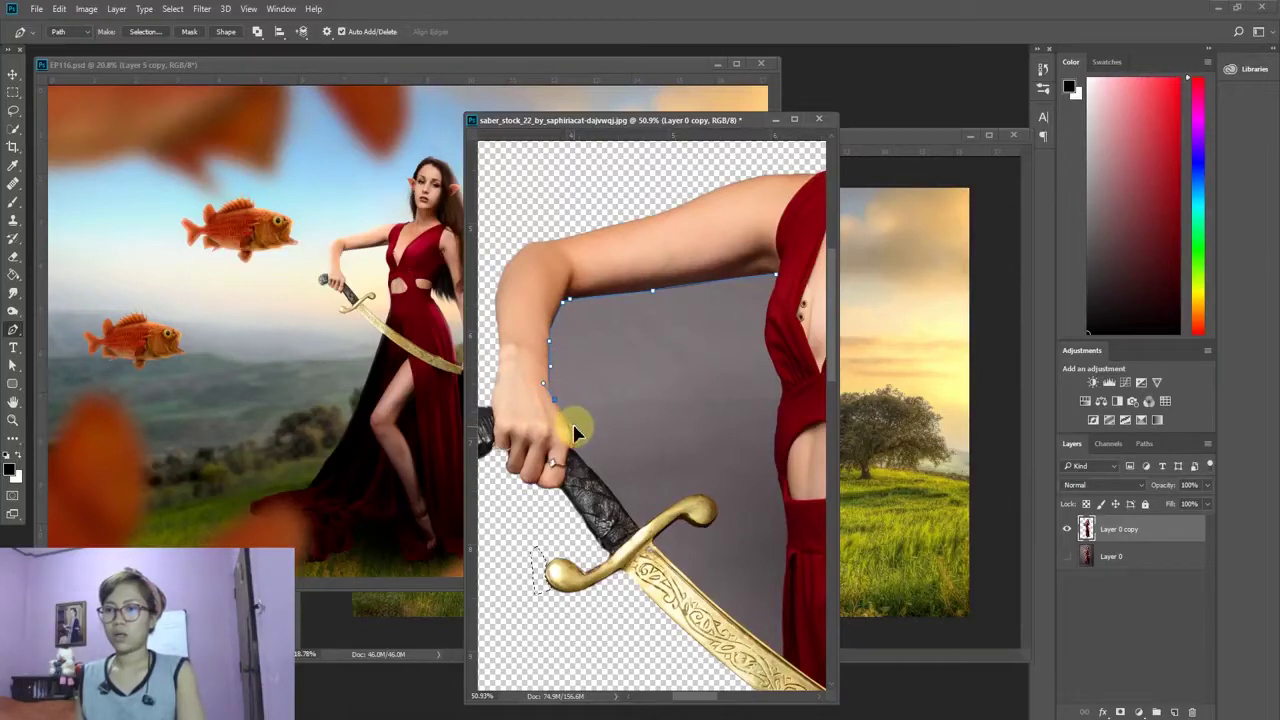
{"action": "mouse_move", "coordinate": [576, 432]}
{"action": "left_mouse_down"}
{"action": "mouse_move", "coordinate": [642, 540]}
{"action": "mouse_move", "coordinate": [720, 514]}
{"action": "mouse_move", "coordinate": [720, 550]}
{"action": "mouse_move", "coordinate": [716, 522]}
{"action": "mouse_move", "coordinate": [674, 527]}
{"action": "left_mouse_up"}
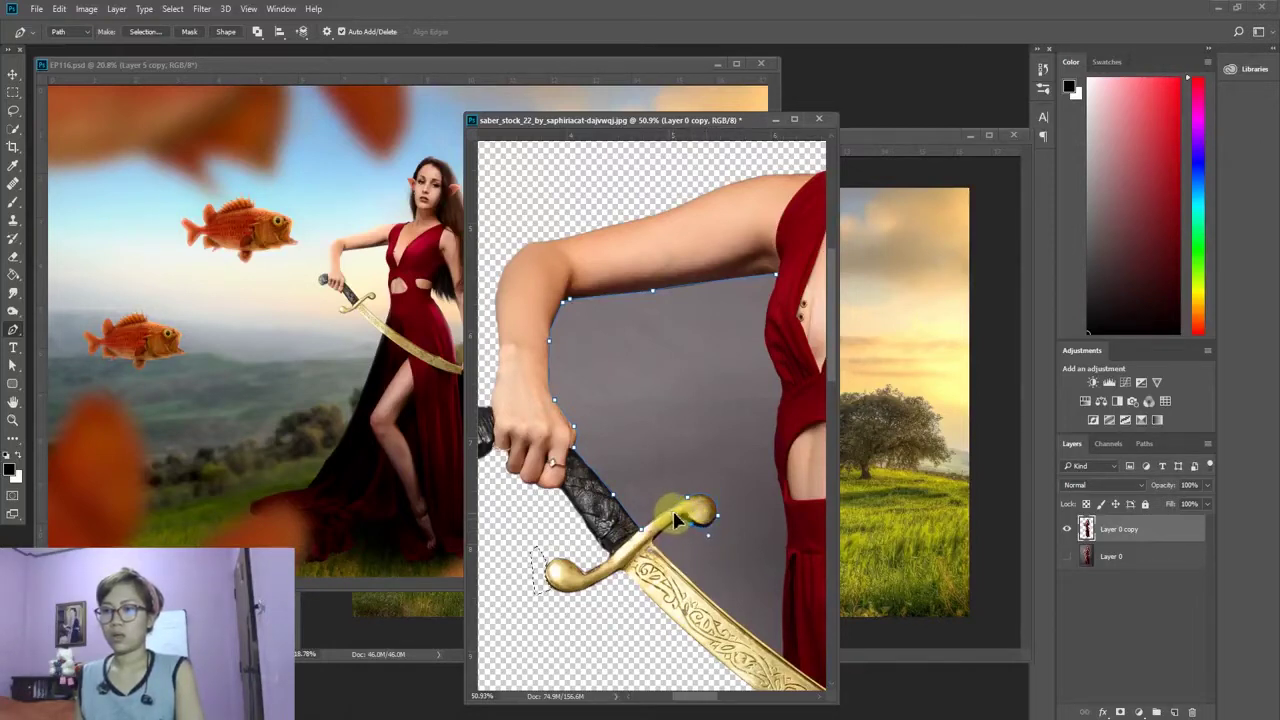
{"action": "left_click_drag", "start_coordinate": [680, 527], "coordinate": [659, 549]}
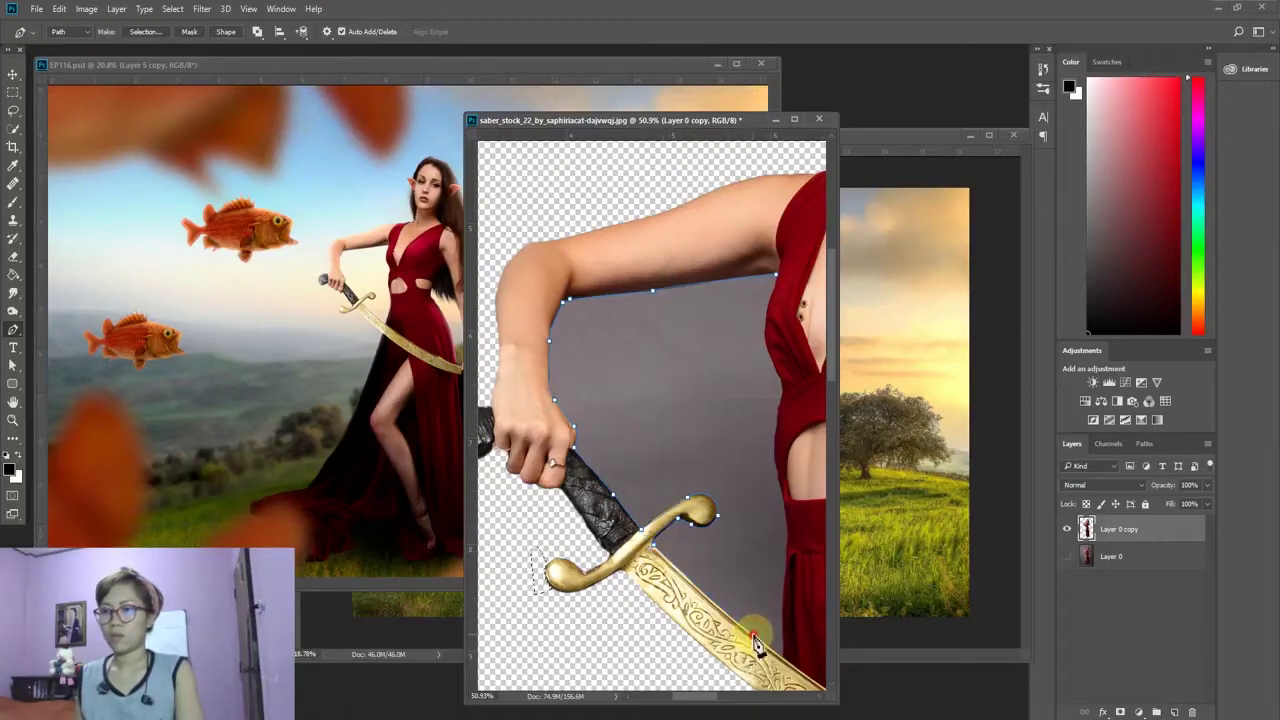
{"action": "left_click_drag", "start_coordinate": [754, 638], "coordinate": [786, 660]}
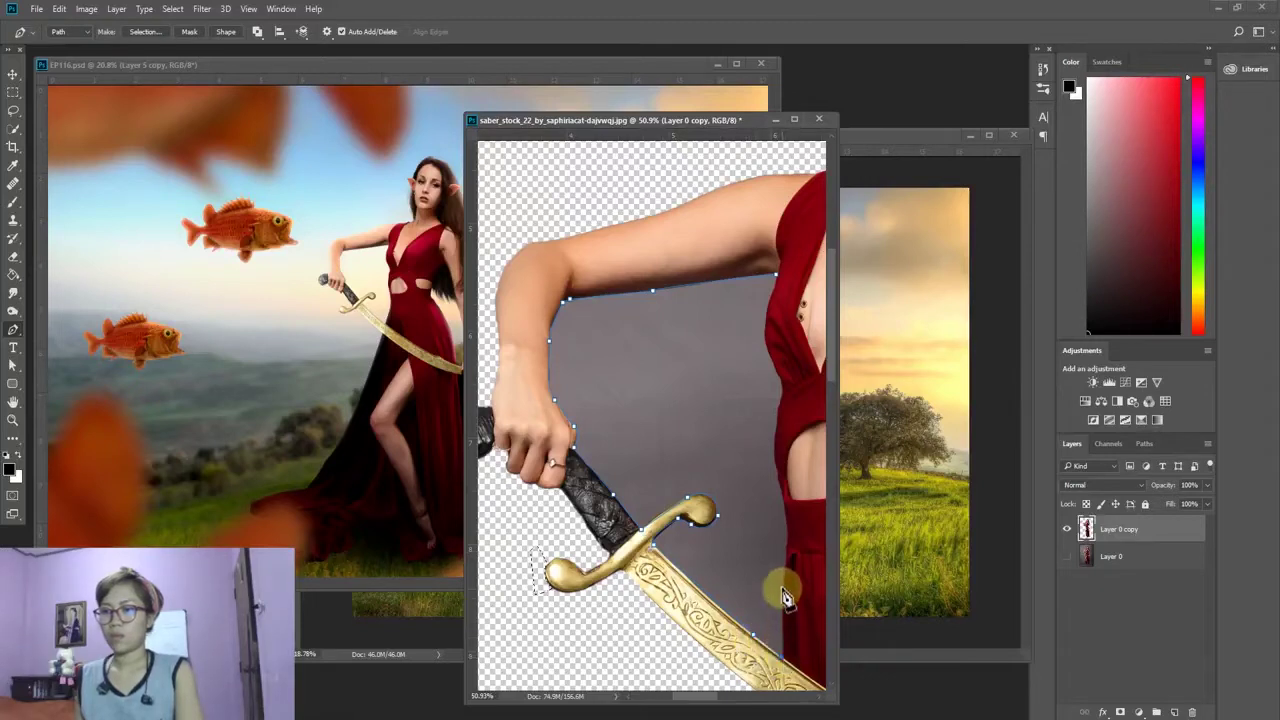
{"action": "left_click_drag", "start_coordinate": [781, 573], "coordinate": [786, 547]}
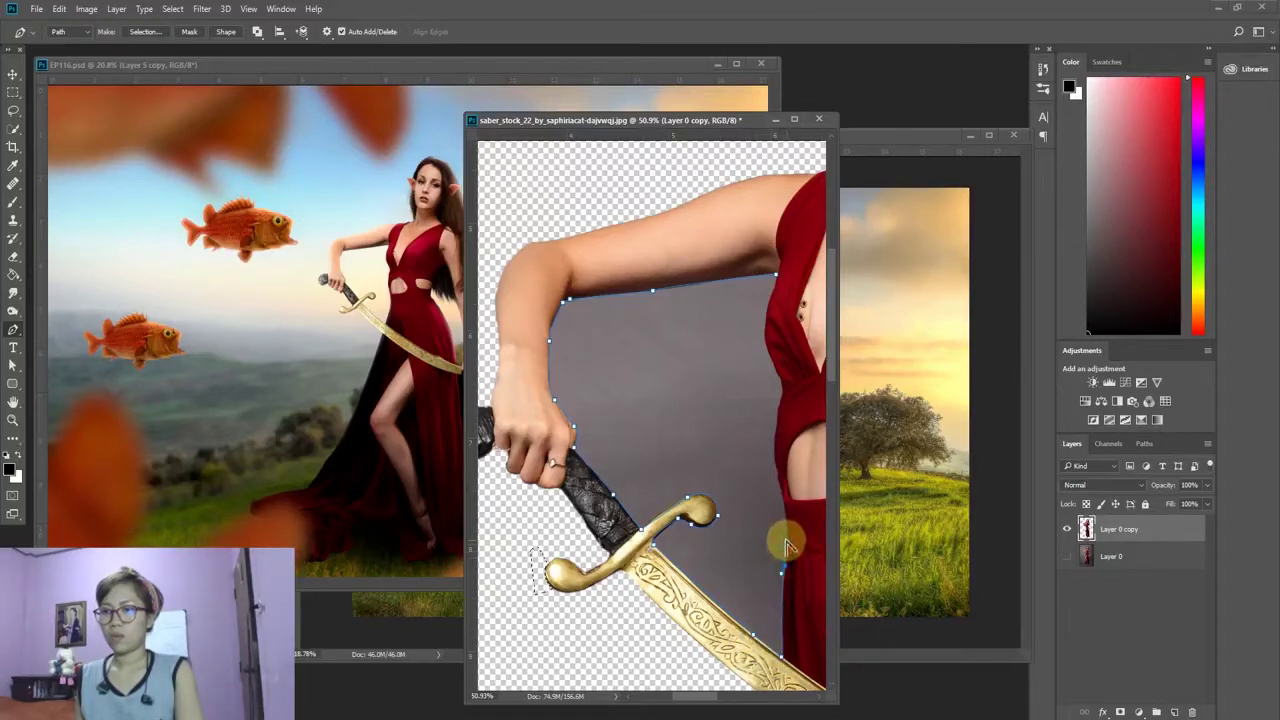
Step: Continue the path up the dress edge, close it, and make it a selection
{"action": "left_click", "coordinate": [775, 462]}
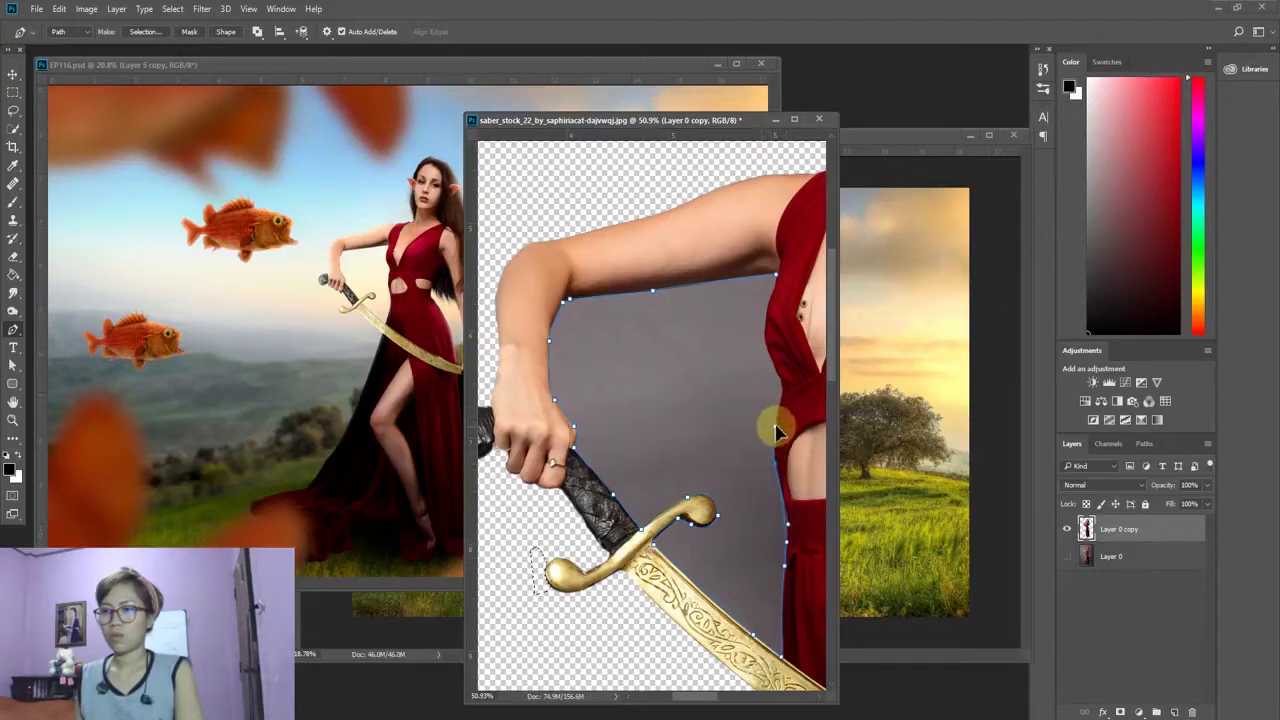
{"action": "left_click", "coordinate": [777, 421]}
{"action": "left_click", "coordinate": [781, 381]}
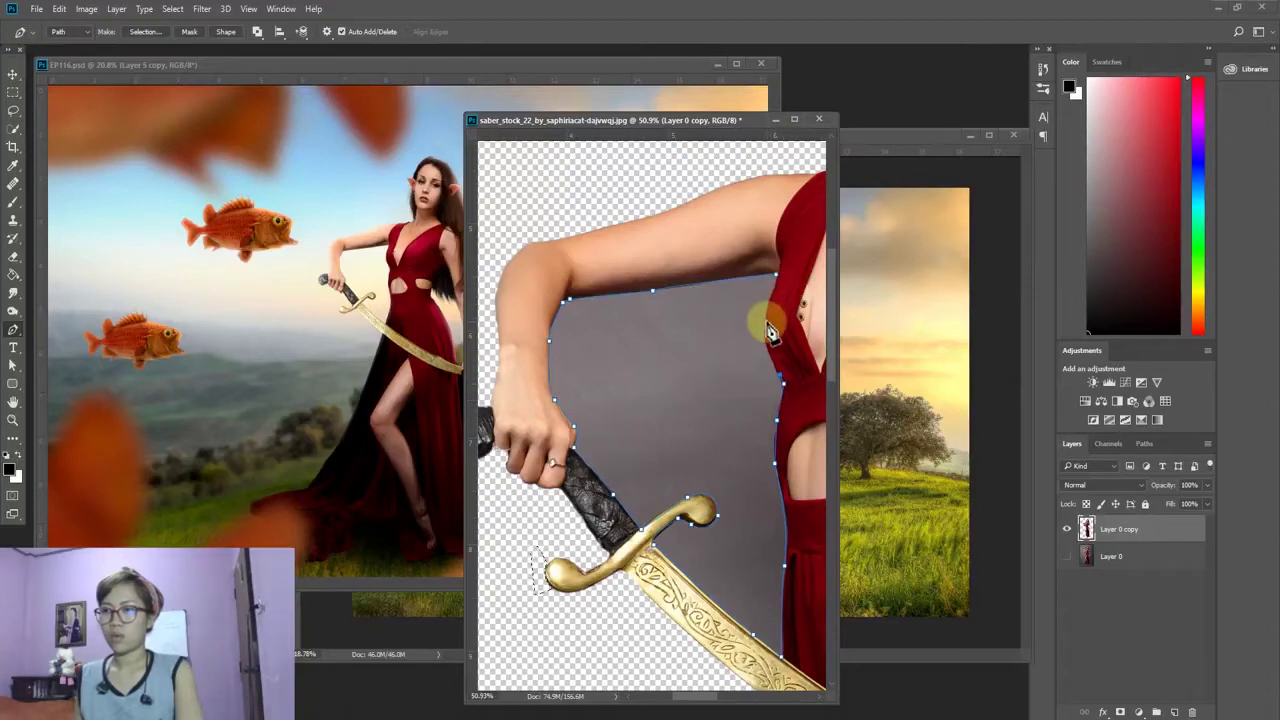
{"action": "left_click_drag", "start_coordinate": [768, 320], "coordinate": [776, 306]}
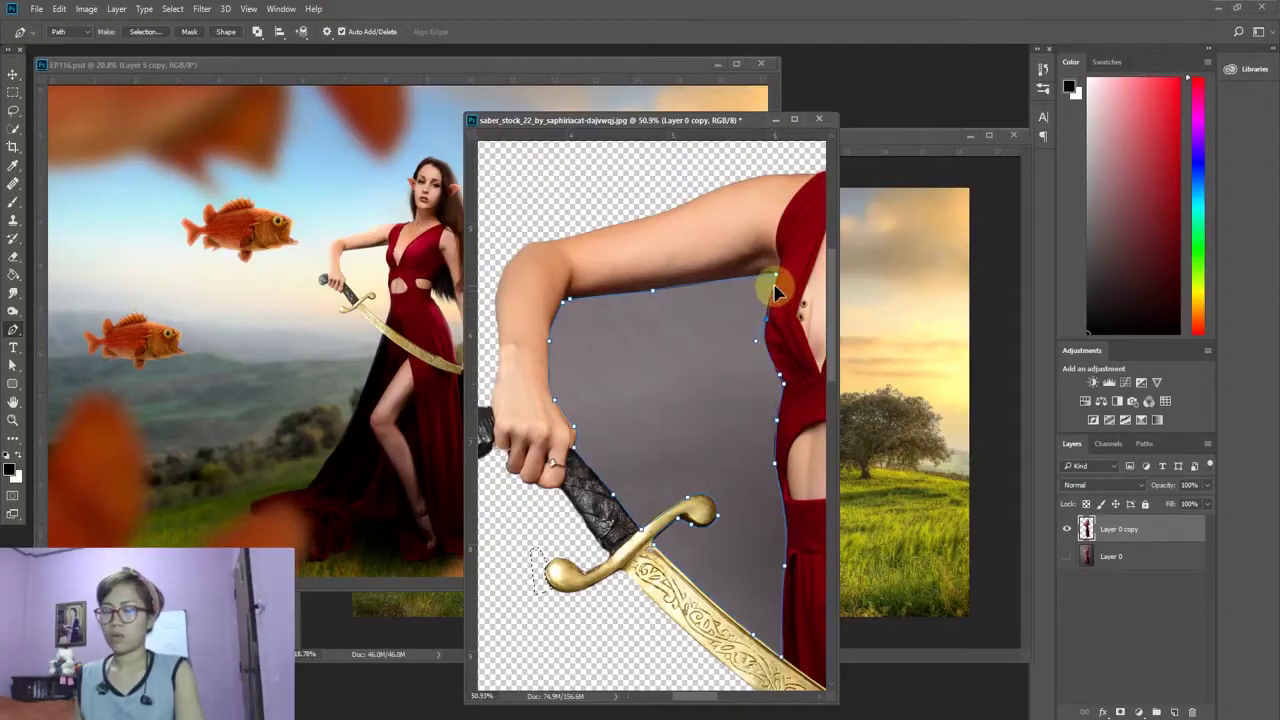
{"action": "left_click", "coordinate": [781, 286]}
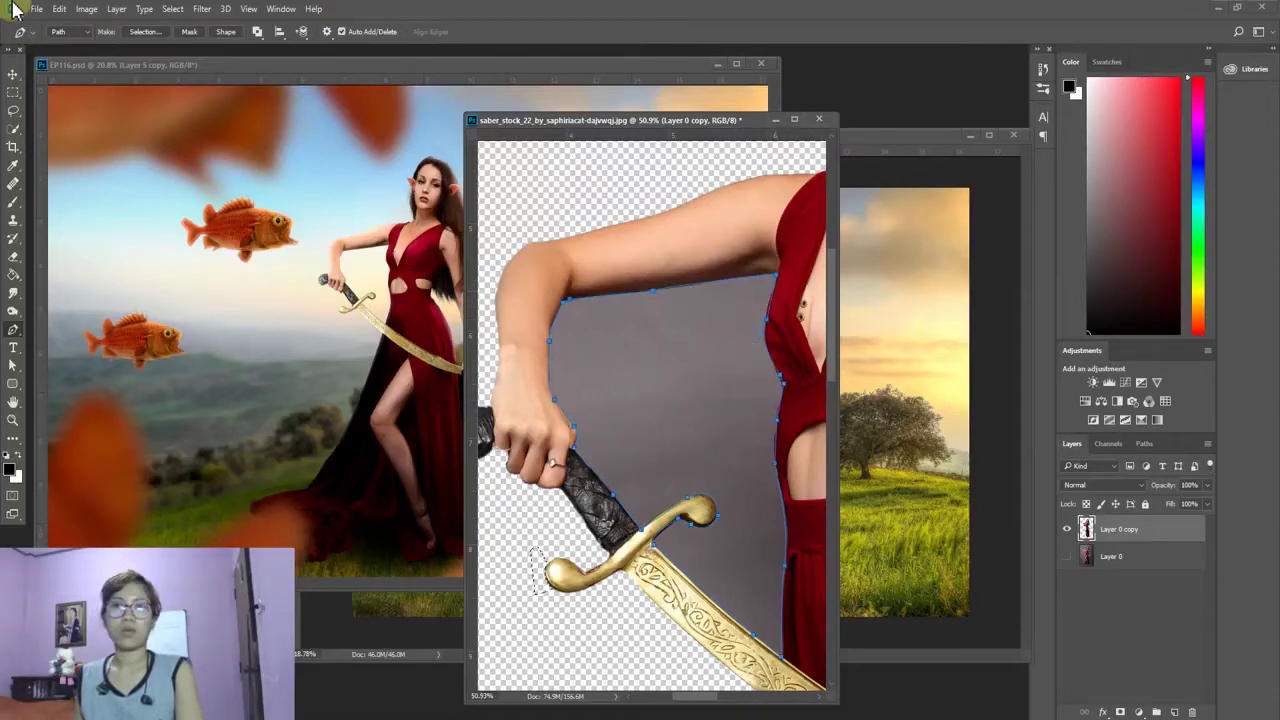
{"action": "left_click", "coordinate": [131, 31]}
{"action": "key", "text": "Return"}
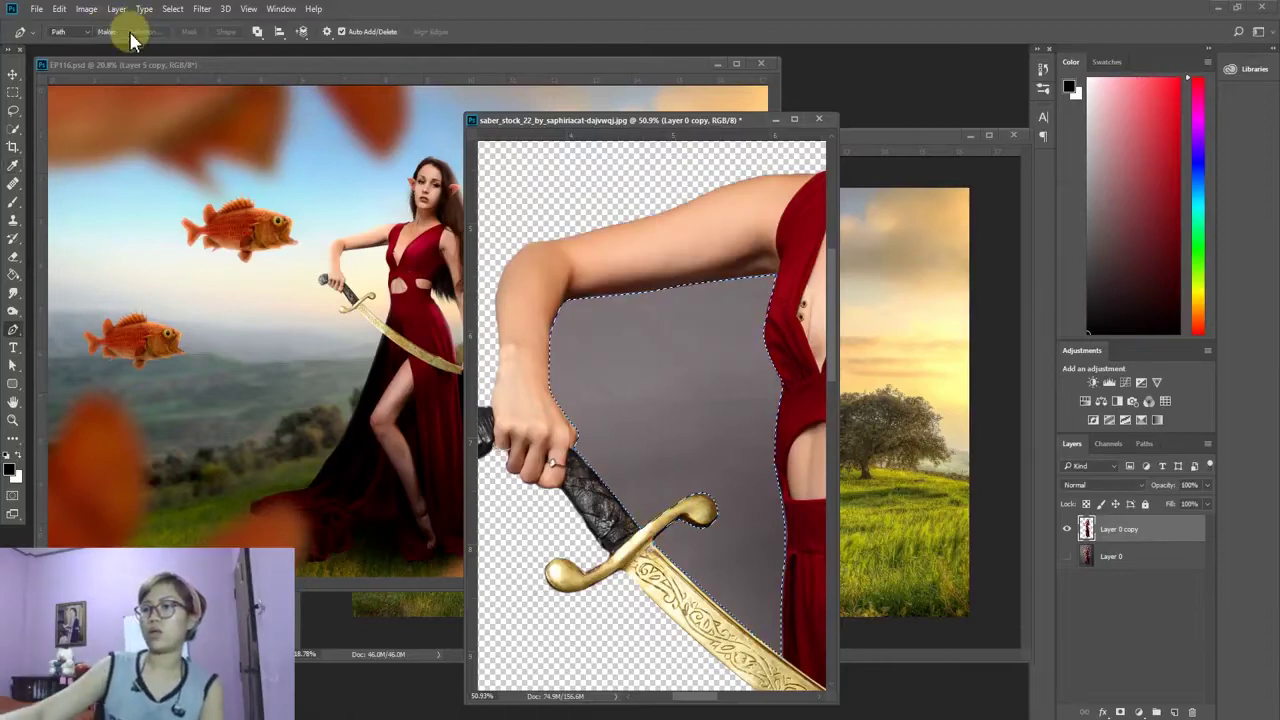
Step: Arrange the saber and landscape windows side by side with the composite put away
{"action": "left_click", "coordinate": [12, 92]}
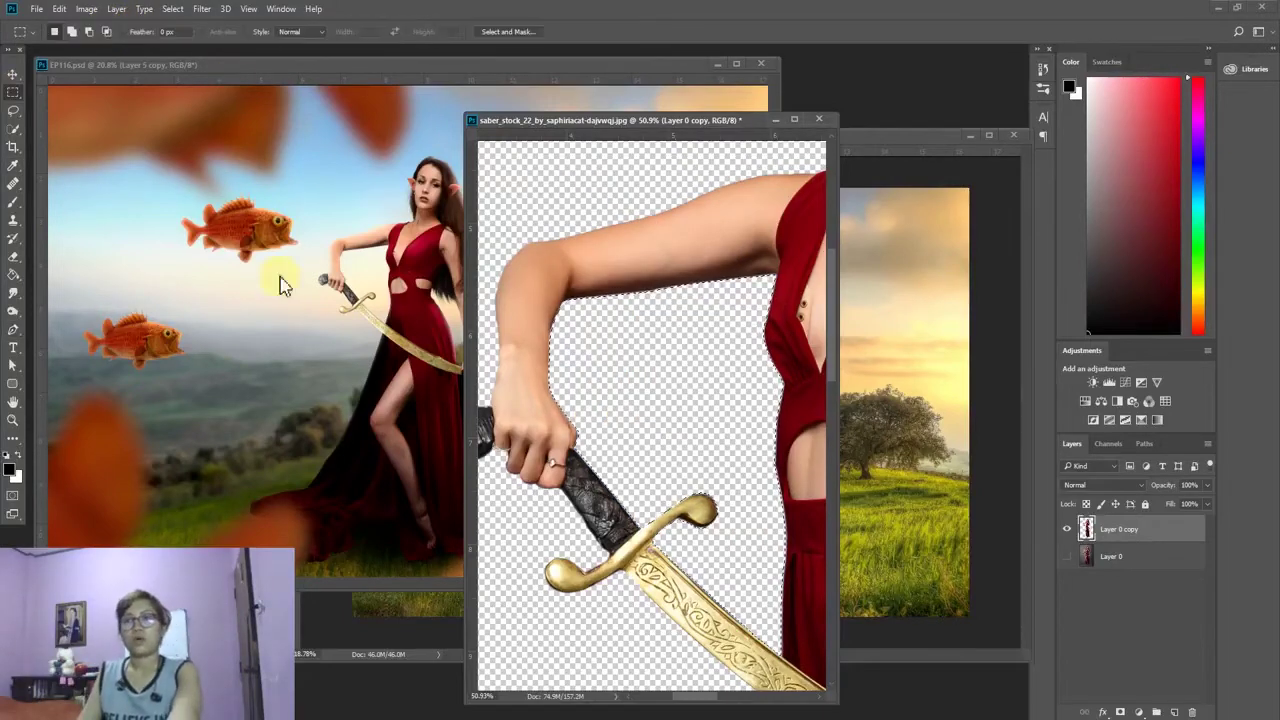
{"action": "key", "text": "ctrl+0"}
{"action": "key", "text": "ctrl+0"}
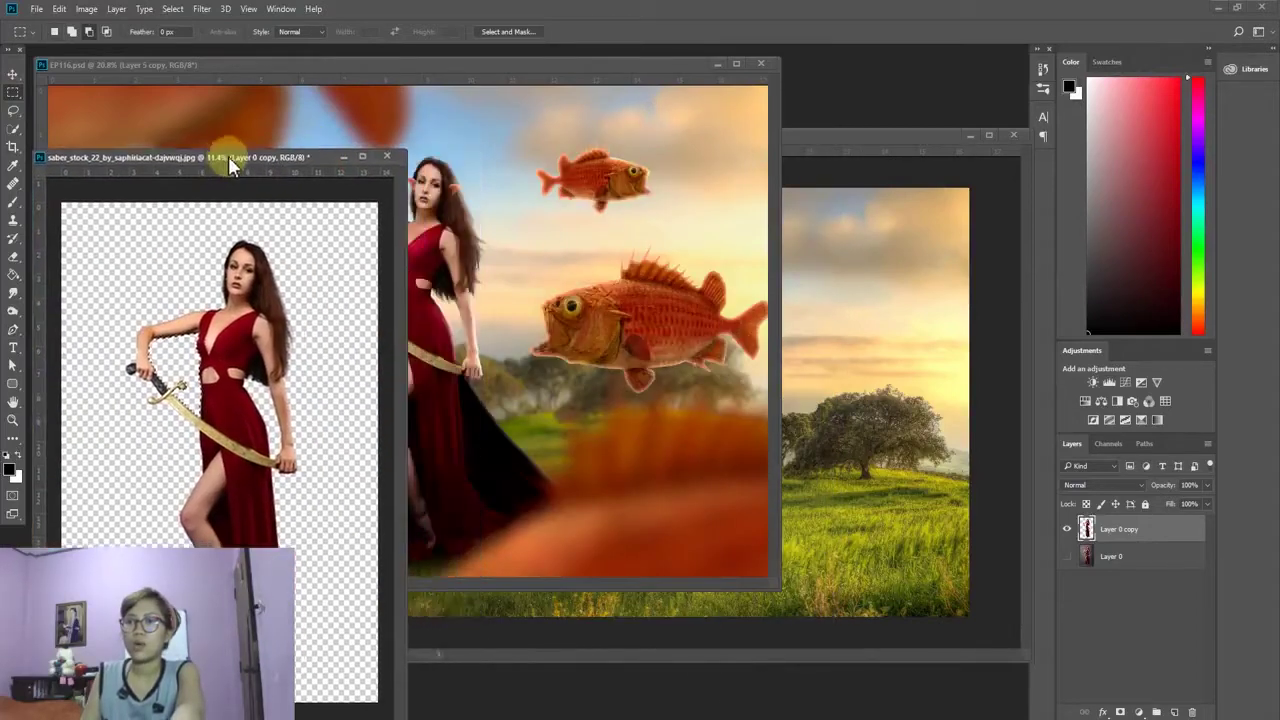
{"action": "left_click_drag", "start_coordinate": [658, 119], "coordinate": [348, 134]}
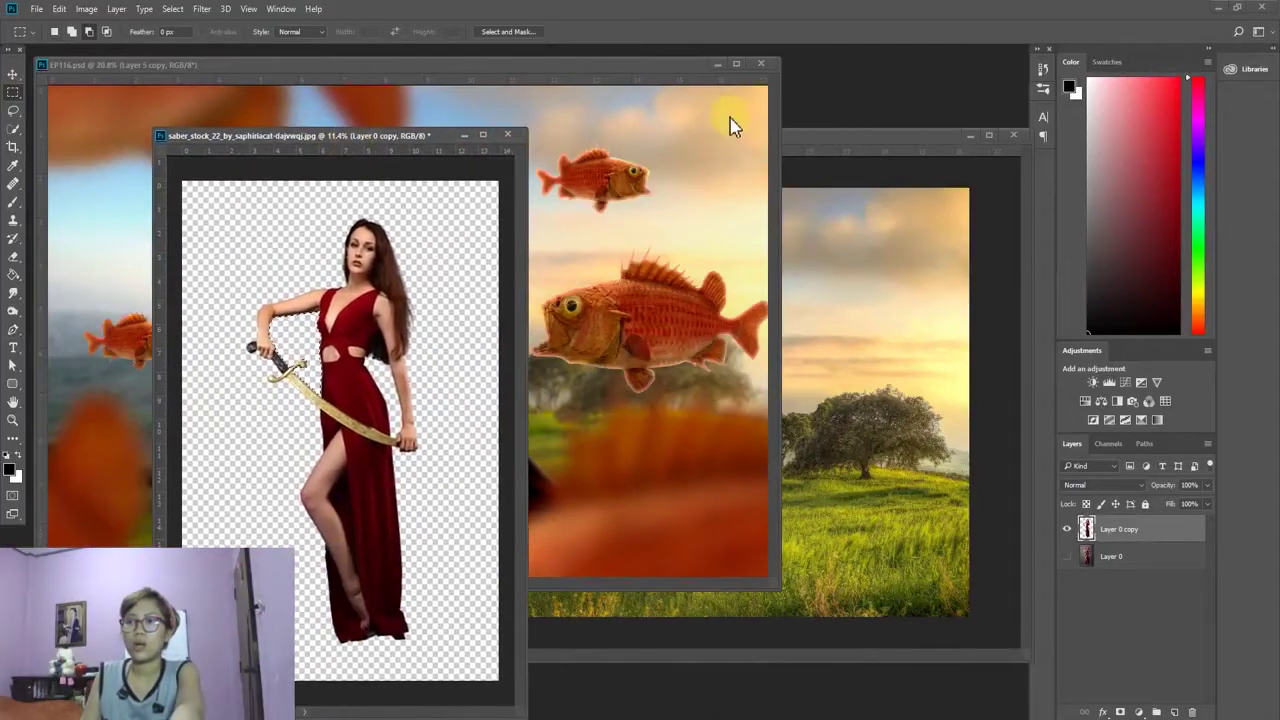
{"action": "left_click", "coordinate": [717, 63]}
{"action": "left_click_drag", "start_coordinate": [700, 136], "coordinate": [635, 109]}
{"action": "left_click", "coordinate": [210, 205]}
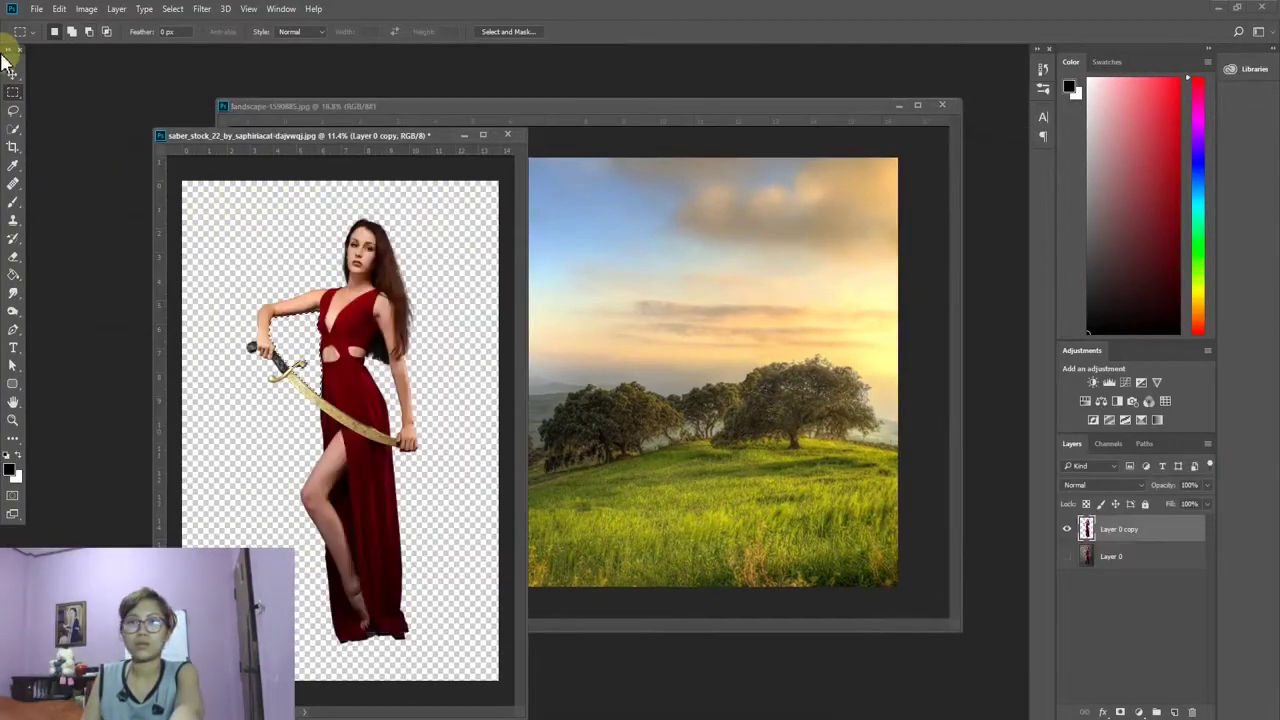
Step: Move the cut-out woman into the landscape document with the Move tool
{"action": "left_click", "coordinate": [12, 74]}
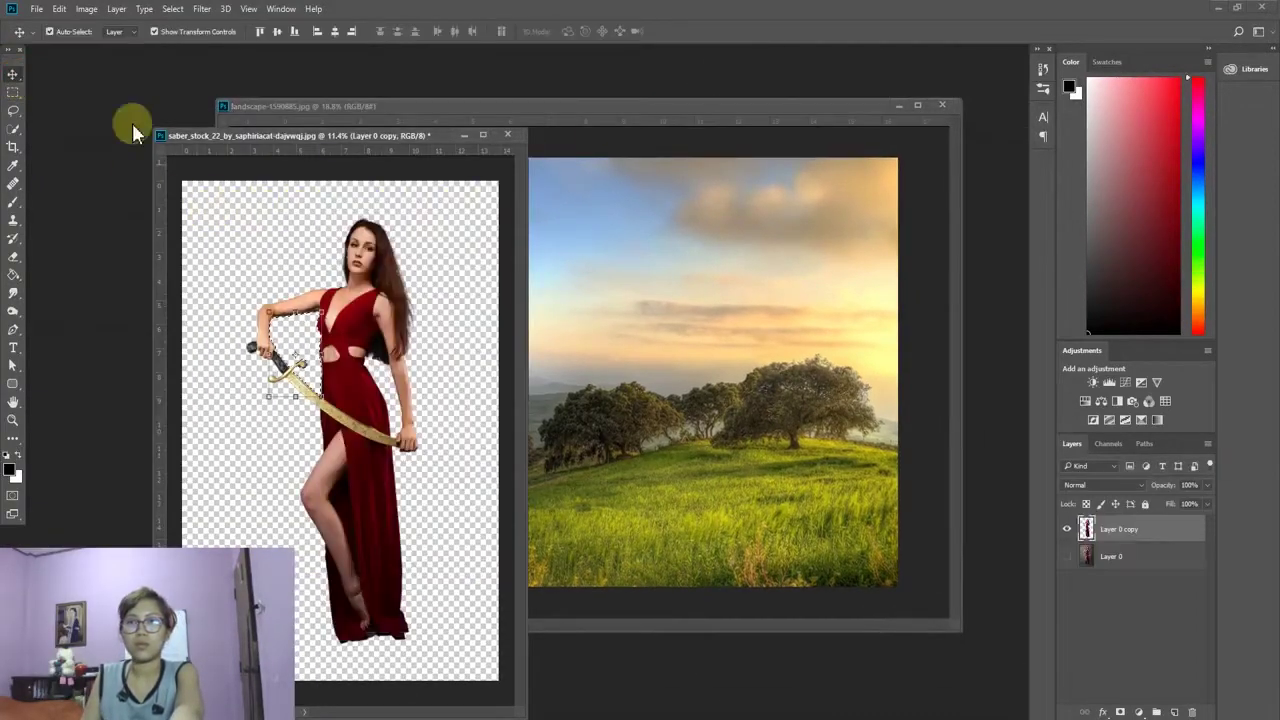
{"action": "left_click", "coordinate": [13, 92]}
{"action": "left_click", "coordinate": [12, 74]}
{"action": "left_click_drag", "start_coordinate": [383, 283], "coordinate": [680, 323]}
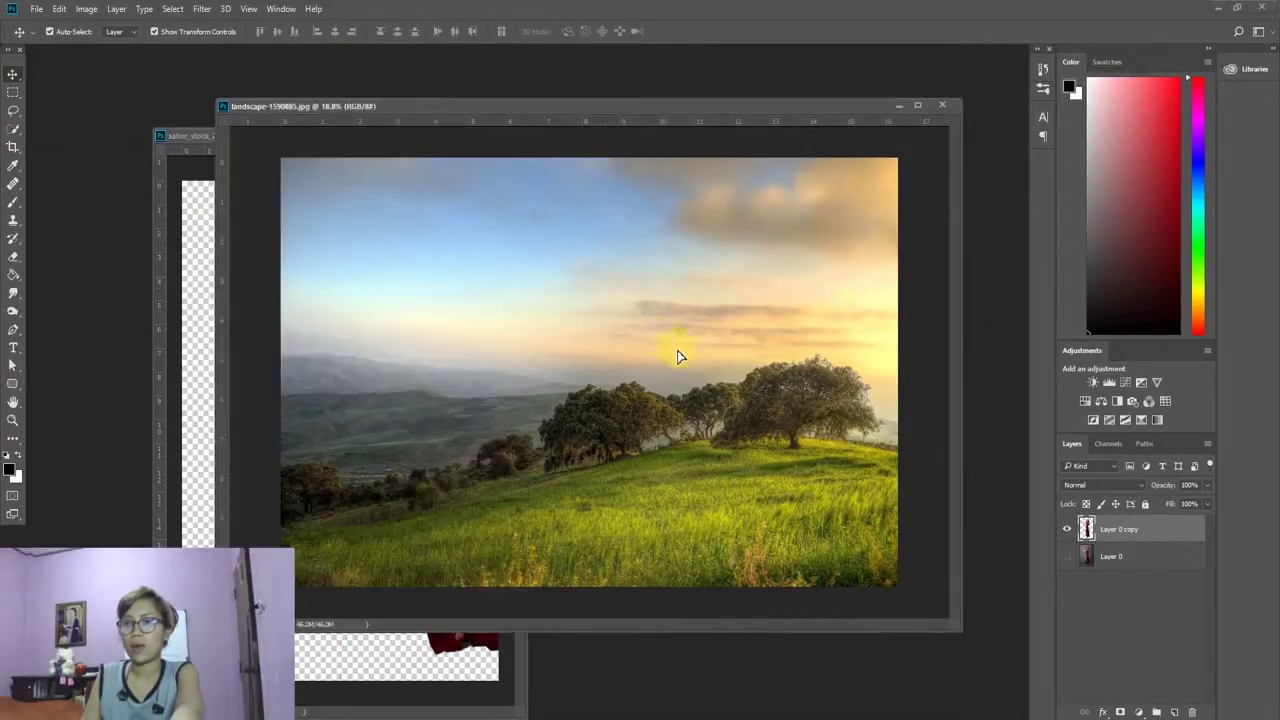
Step: Scale the woman down and place her on the grassy hillside
{"action": "left_click", "coordinate": [712, 235]}
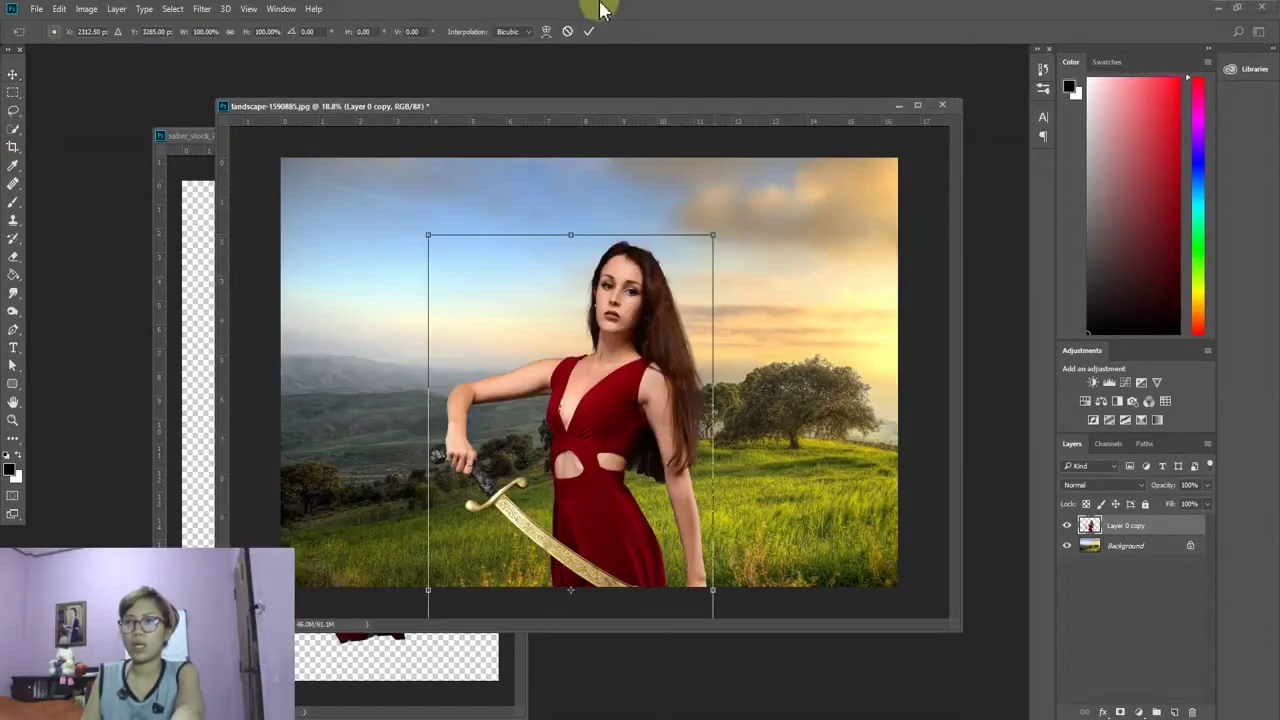
{"action": "key", "text": "Return"}
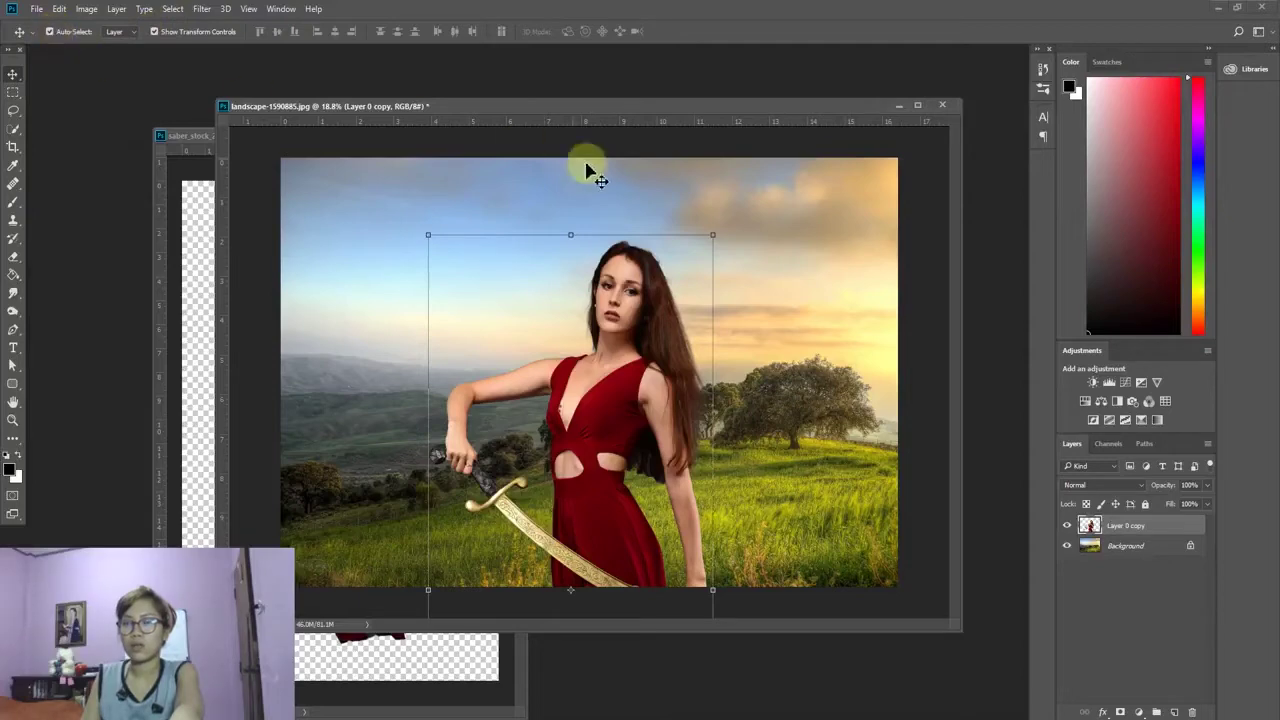
{"action": "left_click", "coordinate": [711, 226]}
{"action": "mouse_move", "coordinate": [711, 226]}
{"action": "left_mouse_down"}
{"action": "mouse_move", "coordinate": [647, 292]}
{"action": "mouse_move", "coordinate": [655, 221]}
{"action": "mouse_move", "coordinate": [647, 237]}
{"action": "left_mouse_up"}
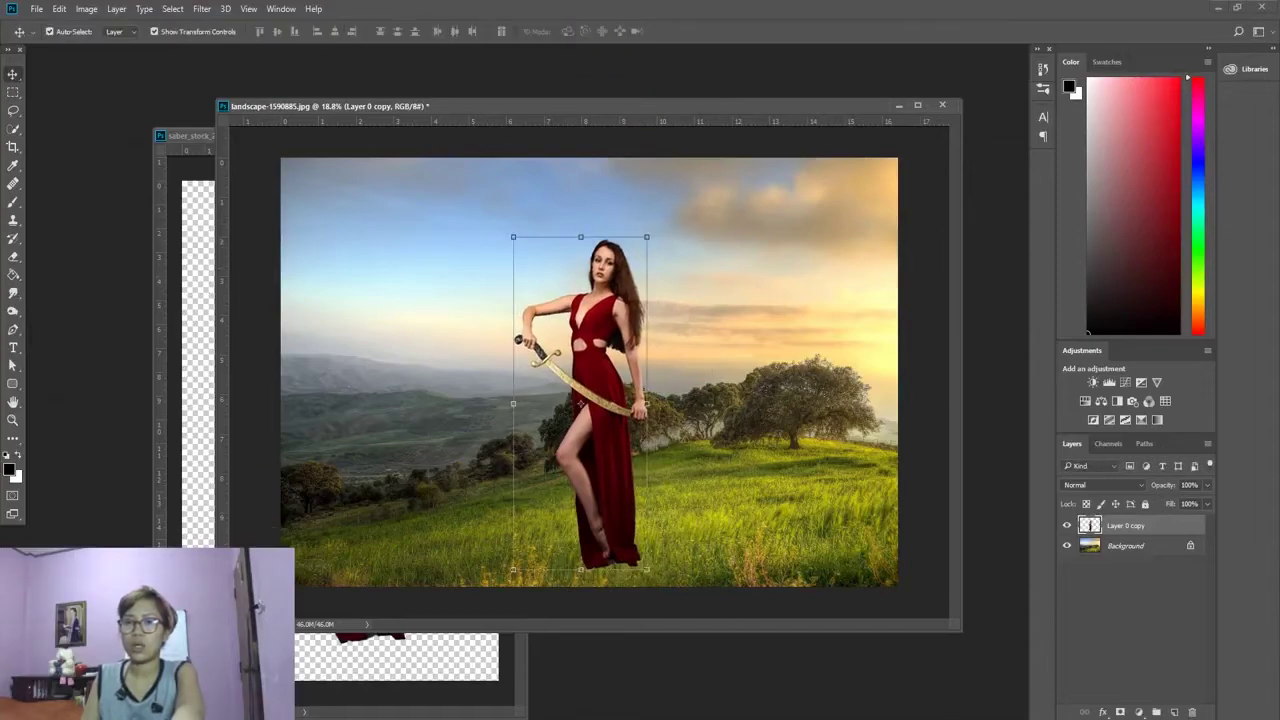
{"action": "key", "text": "alt+Tab"}
Step: Bring lockstock_OrangeDrape1 into Photoshop and drag the red drape into the landscape
{"action": "left_click_drag", "start_coordinate": [742, 258], "coordinate": [330, 715]}
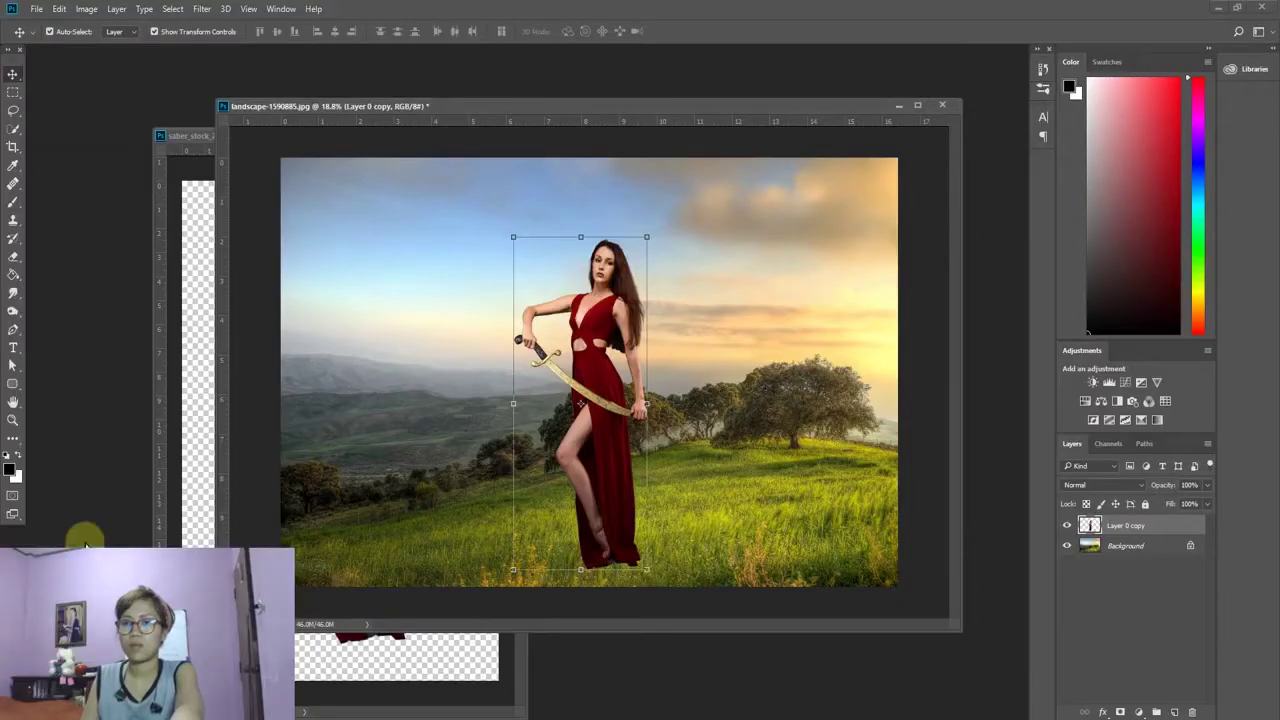
{"action": "mouse_move", "coordinate": [330, 715]}
{"action": "left_mouse_down"}
{"action": "mouse_move", "coordinate": [57, 57]}
{"action": "mouse_move", "coordinate": [83, 162]}
{"action": "left_mouse_up"}
{"action": "mouse_move", "coordinate": [106, 323]}
{"action": "left_mouse_down"}
{"action": "mouse_move", "coordinate": [731, 273]}
{"action": "mouse_move", "coordinate": [726, 344]}
{"action": "mouse_move", "coordinate": [688, 405]}
{"action": "mouse_move", "coordinate": [680, 377]}
{"action": "left_mouse_up"}
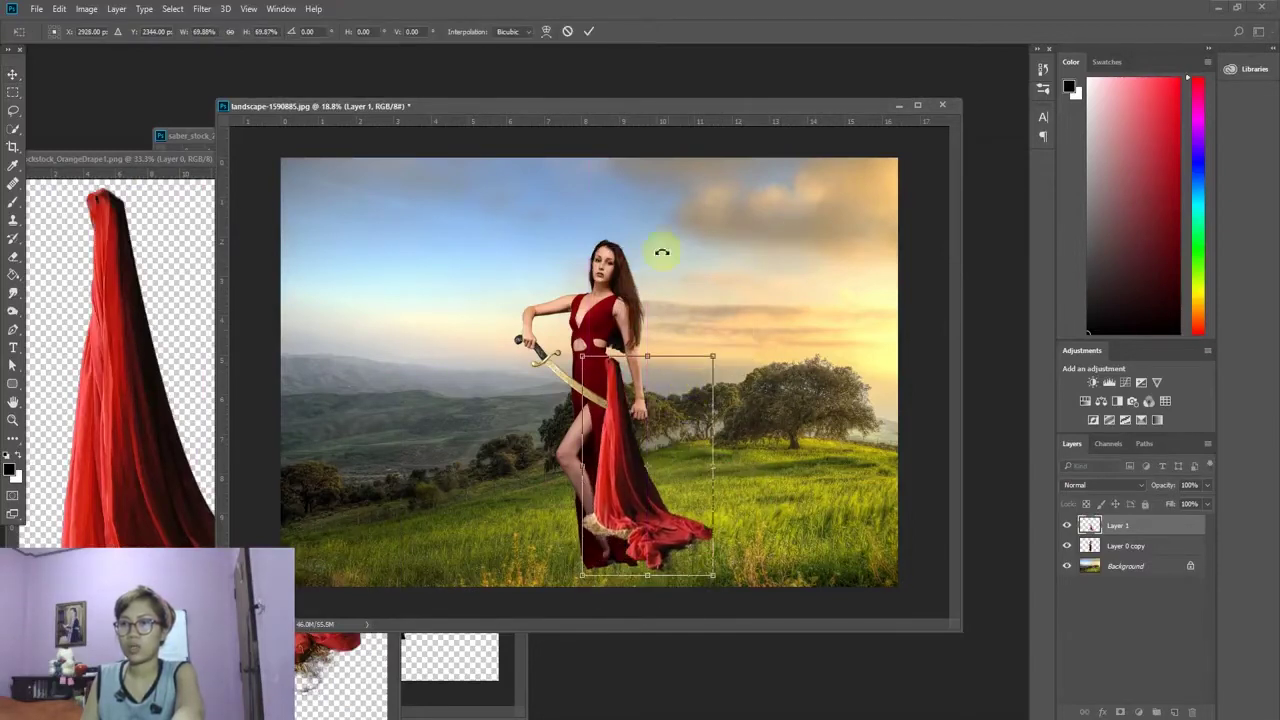
Step: Place Layer 1 below Layer 0 copy and rotate the drape slightly behind the dress
{"action": "left_click", "coordinate": [588, 31]}
{"action": "left_click_drag", "start_coordinate": [1143, 525], "coordinate": [1143, 553]}
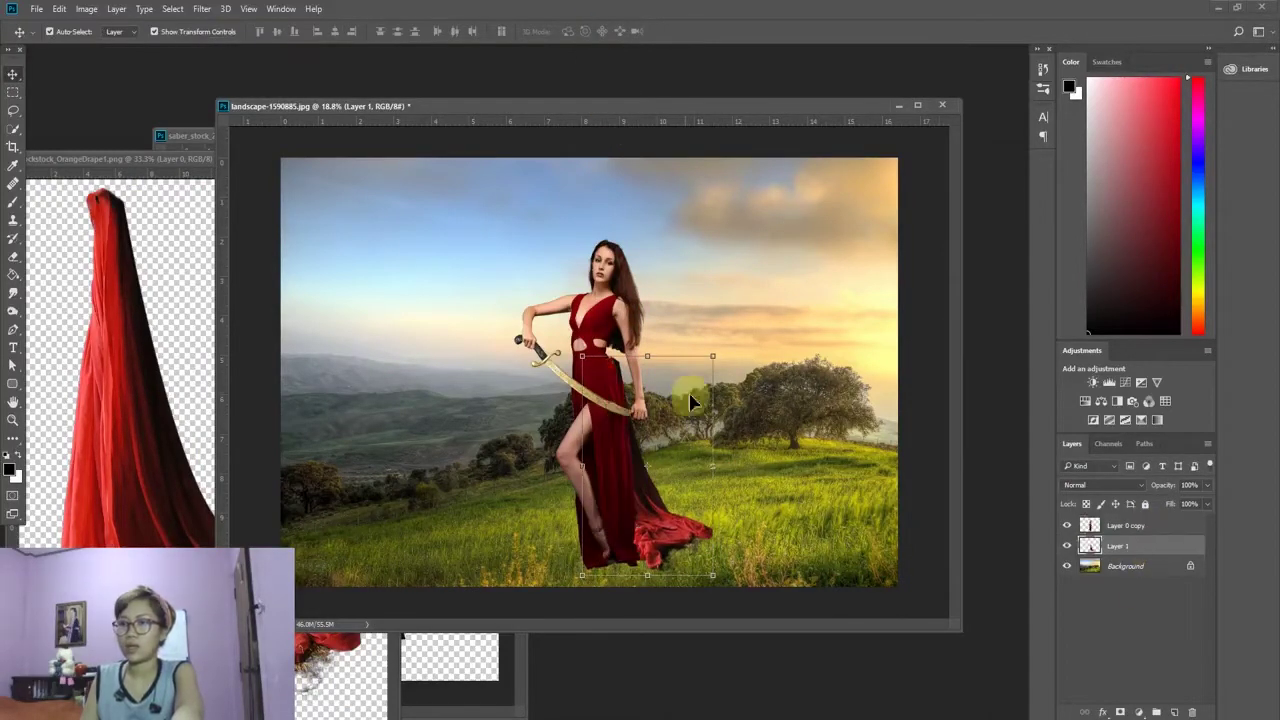
{"action": "left_click_drag", "start_coordinate": [714, 360], "coordinate": [738, 318]}
{"action": "left_click_drag", "start_coordinate": [709, 391], "coordinate": [720, 394]}
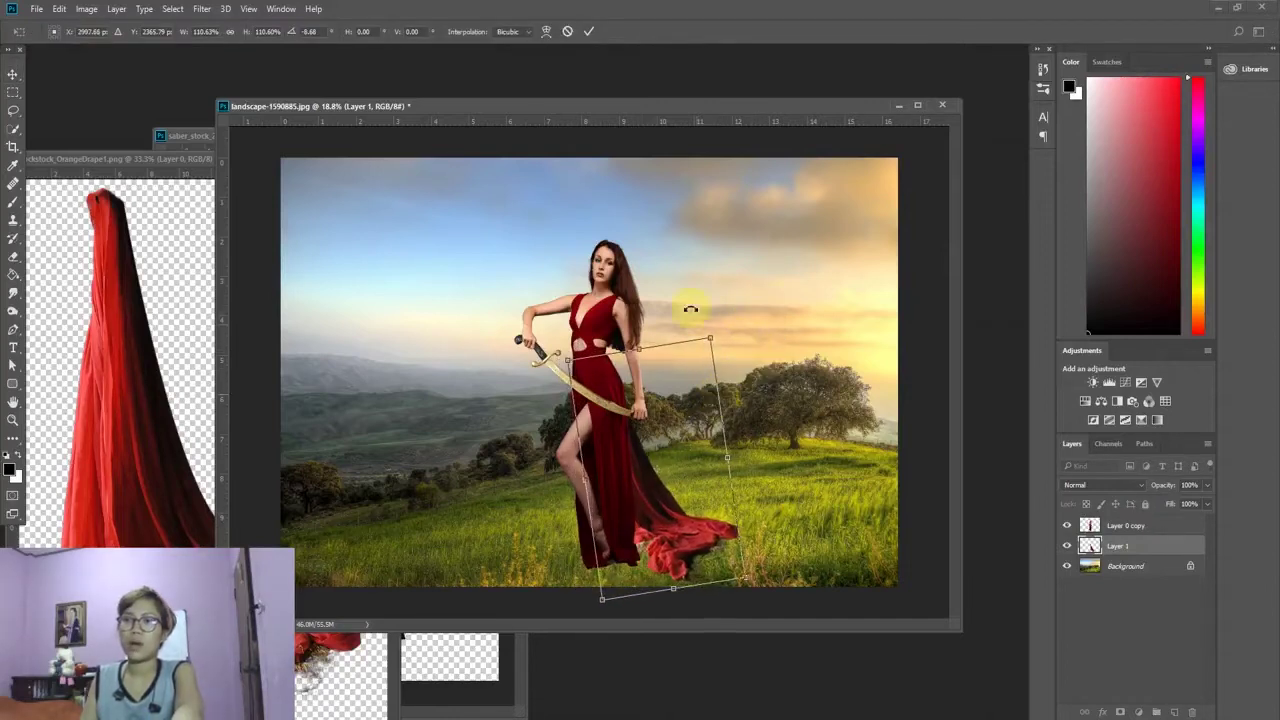
{"action": "left_click", "coordinate": [589, 32]}
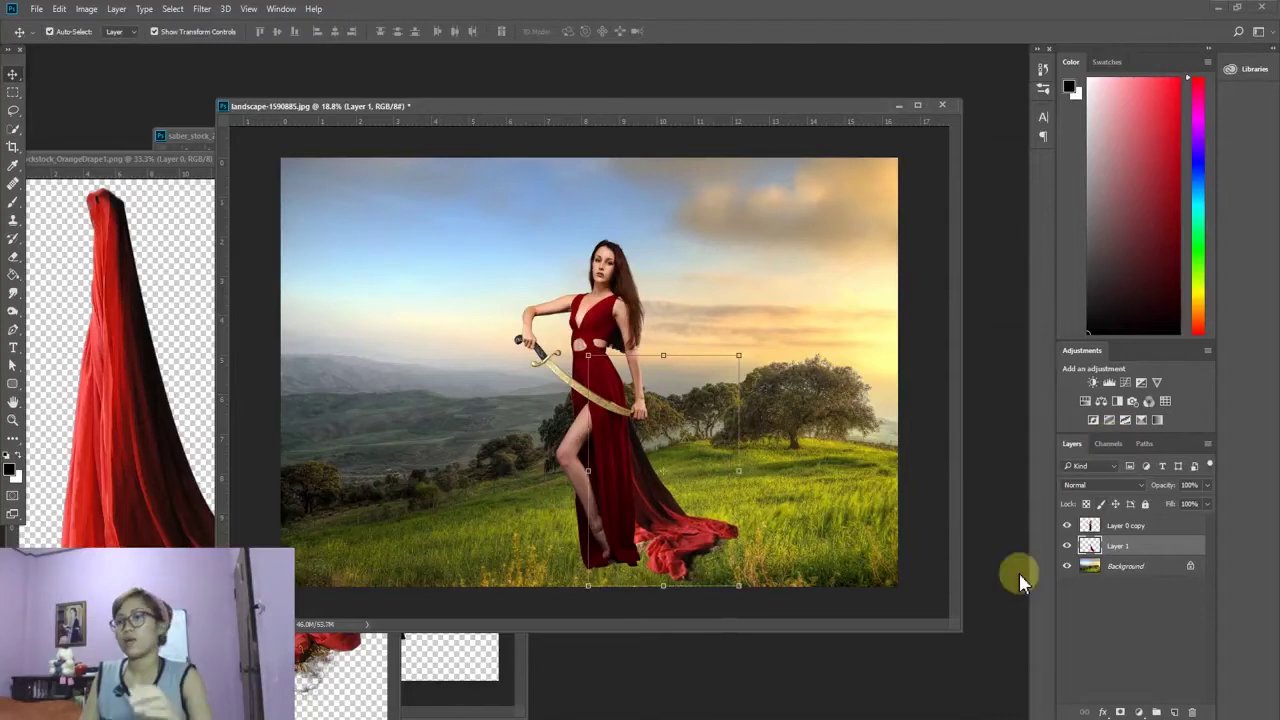
Step: Give the drape layer a #2f000c Color Overlay in Multiply mode at 84% opacity
{"action": "left_click", "coordinate": [1139, 712]}
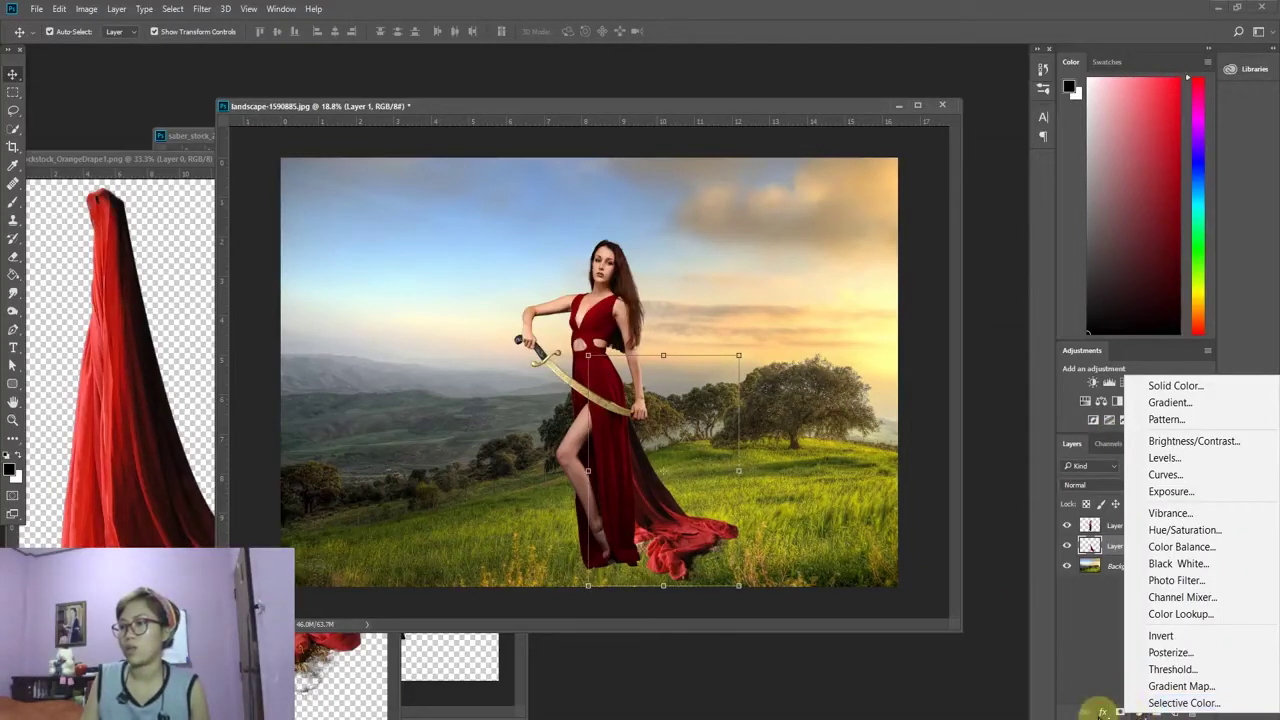
{"action": "left_click", "coordinate": [1103, 712]}
{"action": "left_click", "coordinate": [1103, 712]}
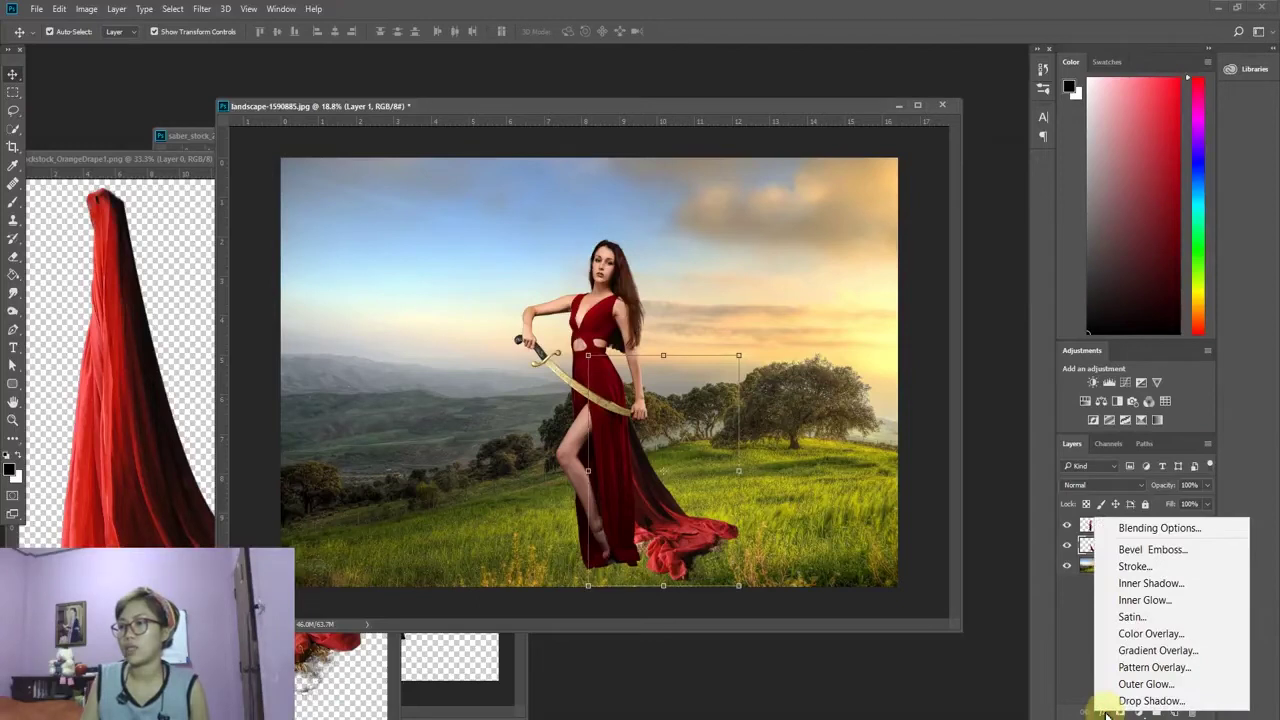
{"action": "left_click", "coordinate": [1143, 635]}
{"action": "left_click_drag", "start_coordinate": [955, 352], "coordinate": [1052, 334]}
{"action": "left_click", "coordinate": [1082, 375]}
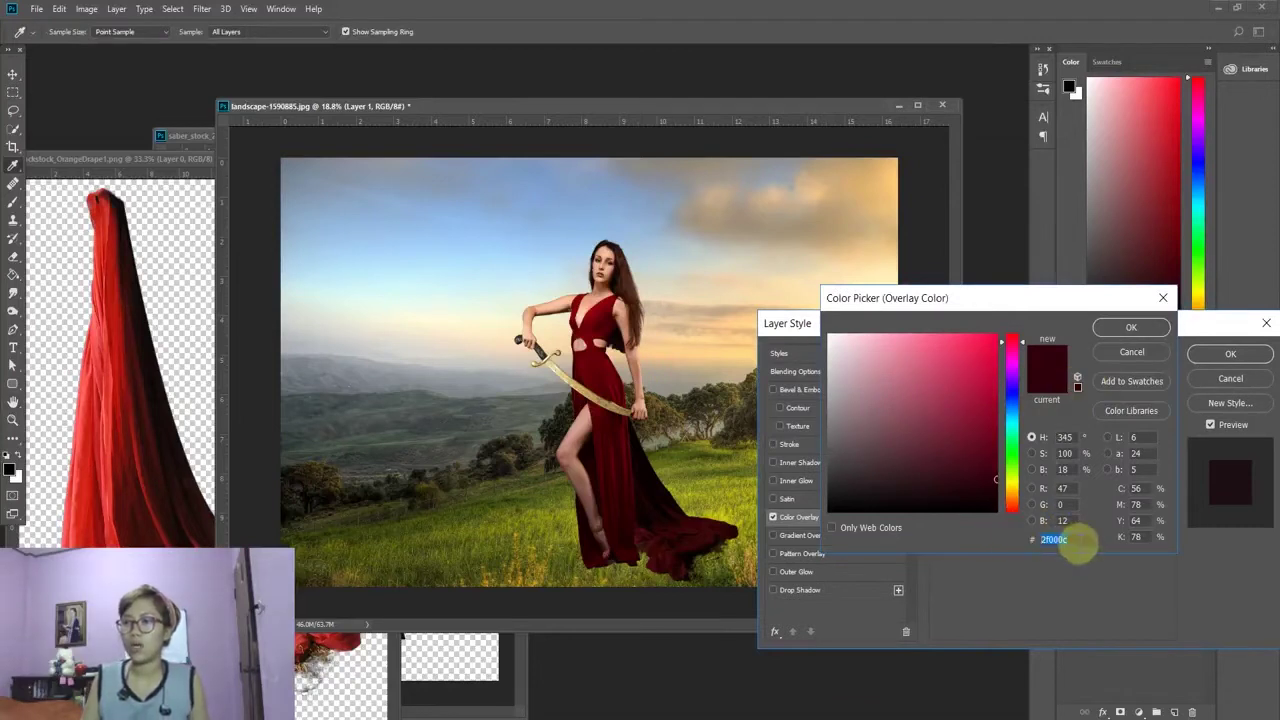
{"action": "left_click", "coordinate": [1058, 540]}
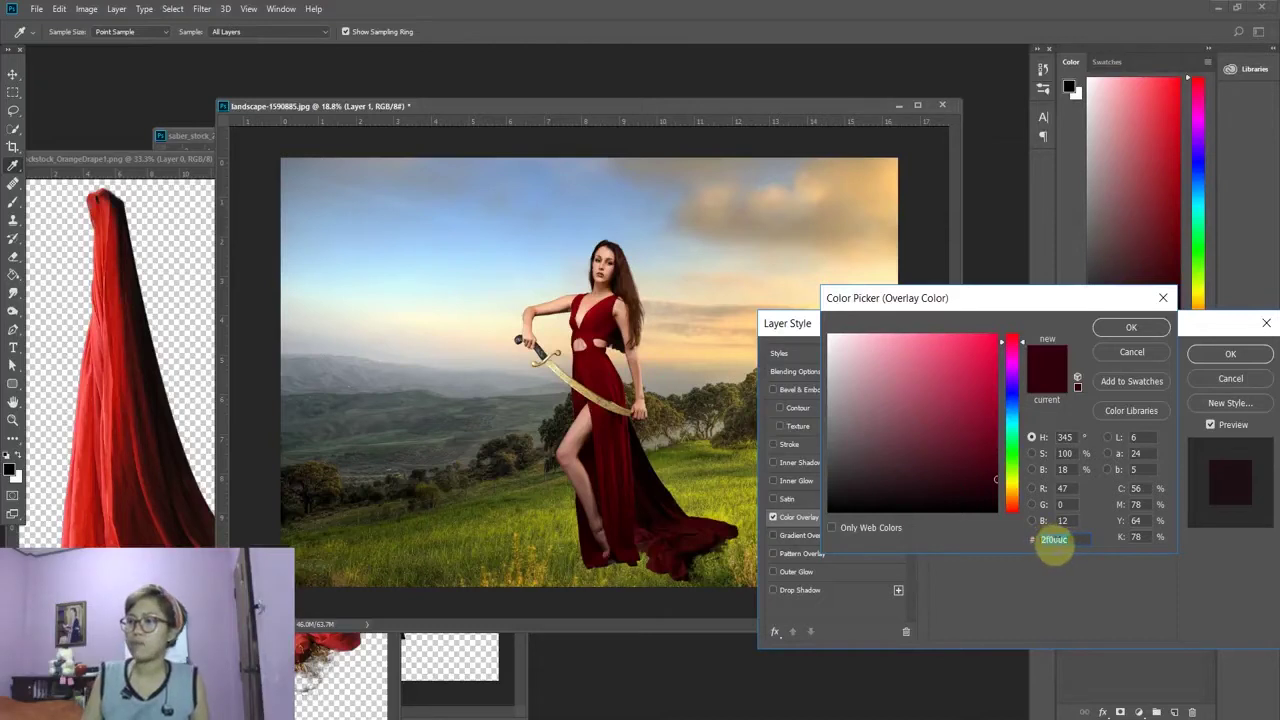
{"action": "left_click", "coordinate": [1115, 330]}
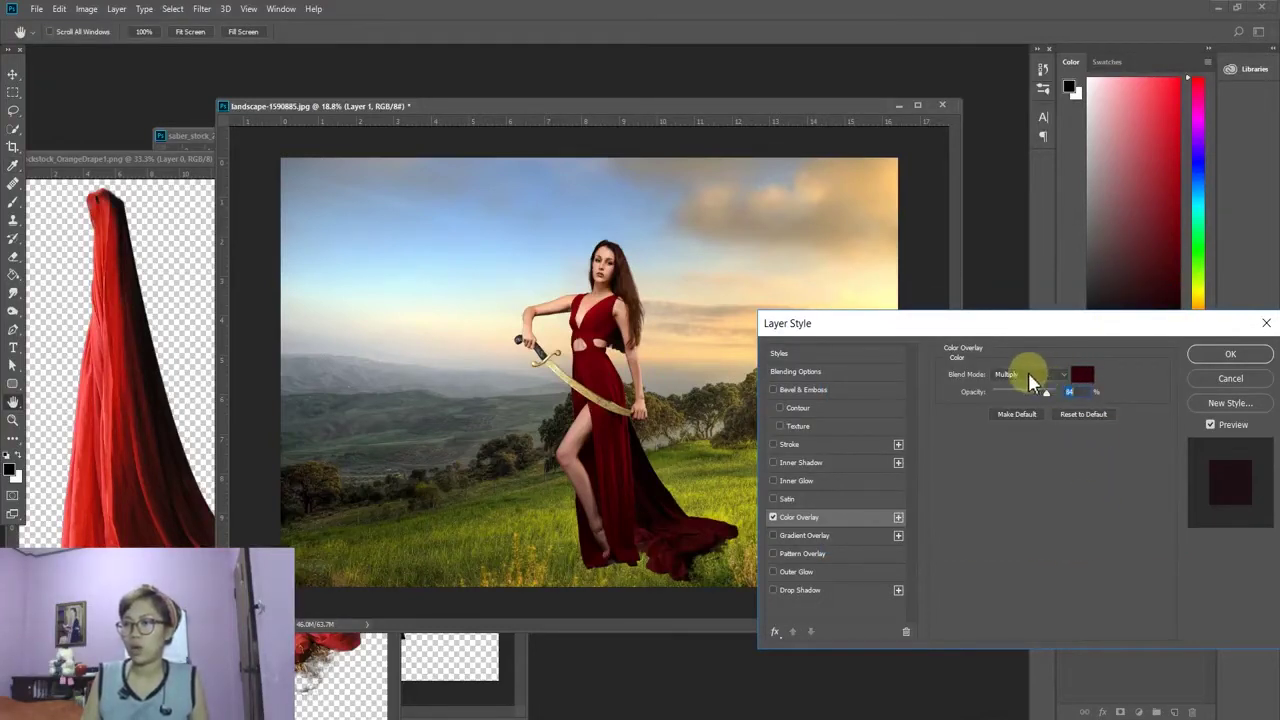
{"action": "left_click", "coordinate": [1074, 392]}
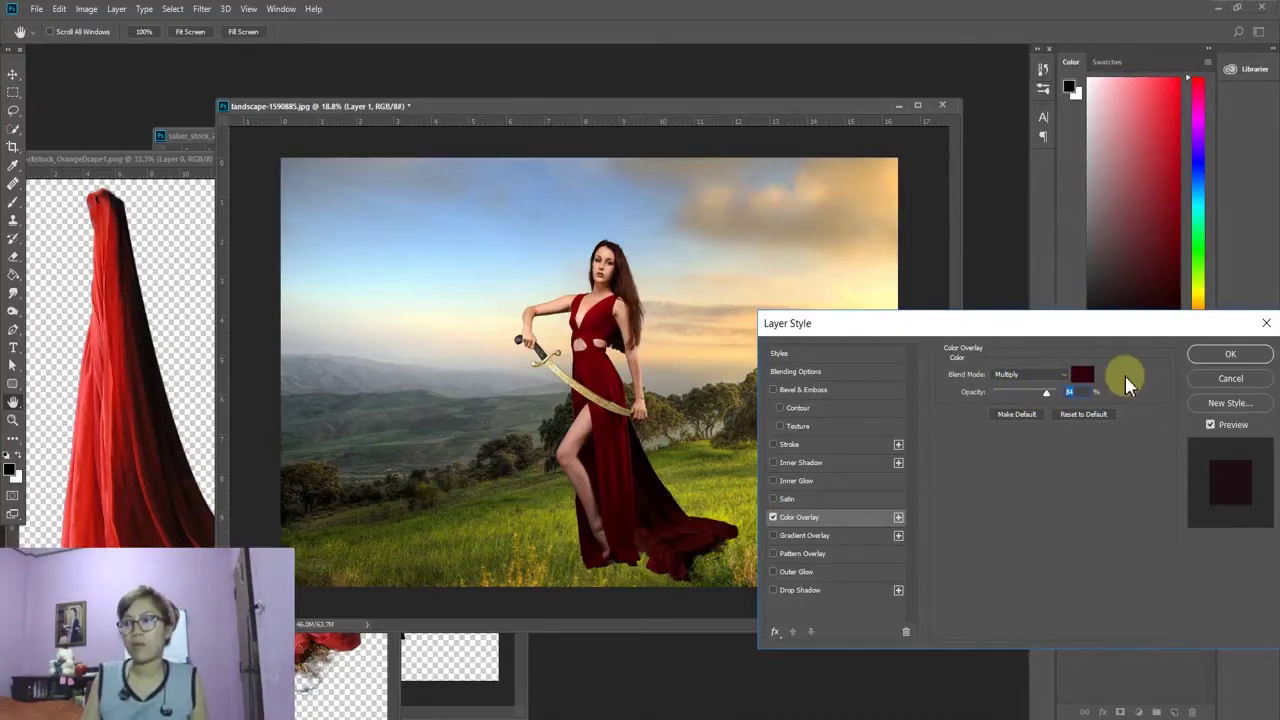
{"action": "left_click", "coordinate": [1229, 354]}
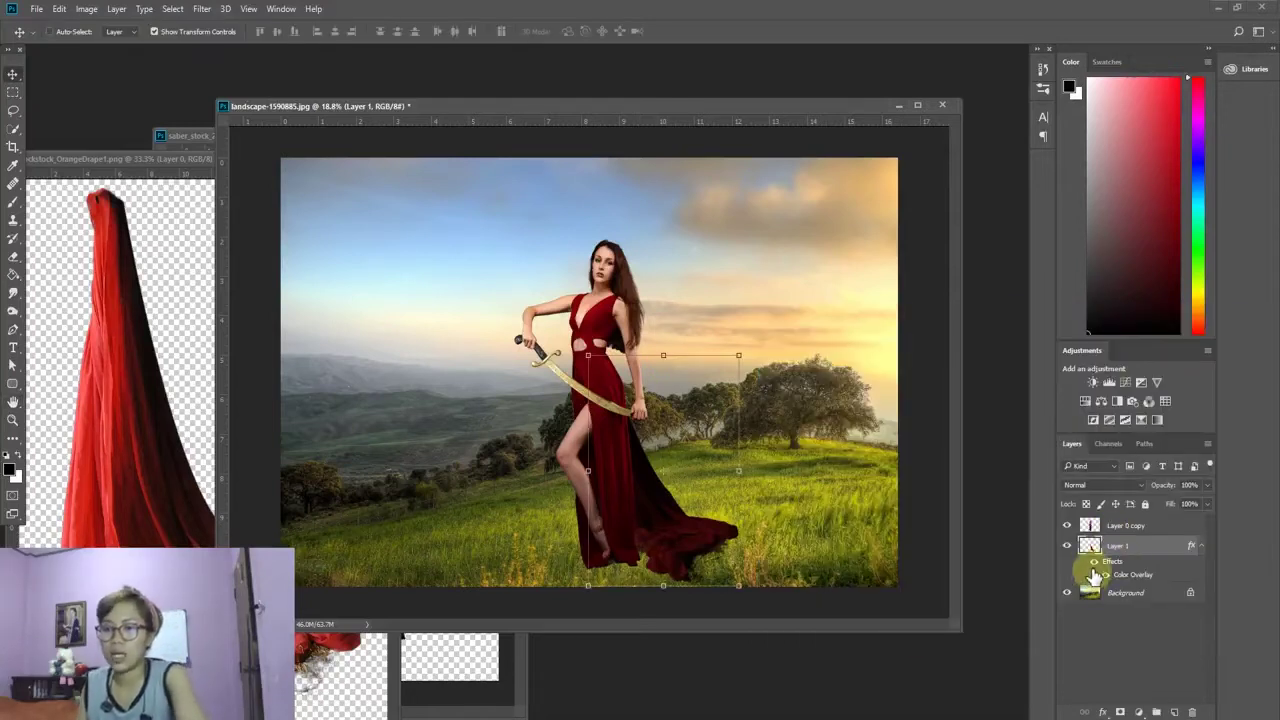
Step: Duplicate the drape, flip the copy horizontally, and move and tilt it out to the left
{"action": "key", "text": "ctrl+j"}
{"action": "key", "text": "ctrl+t"}
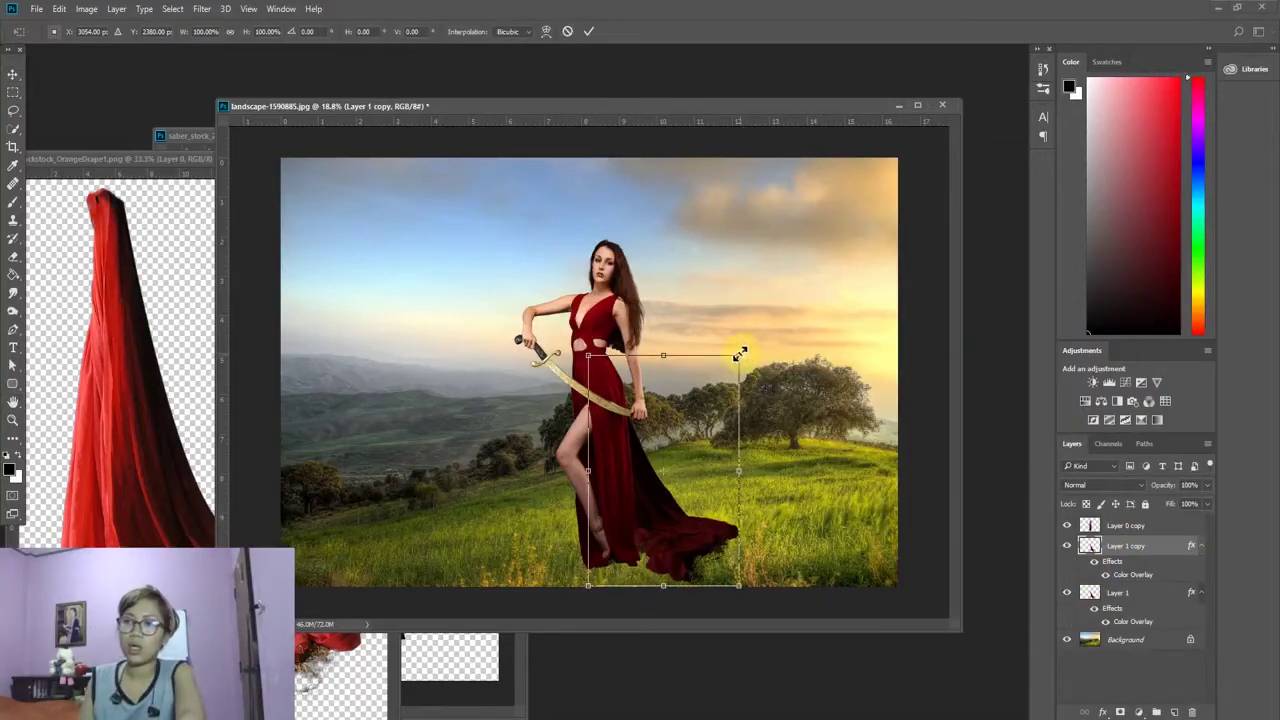
{"action": "right_click", "coordinate": [651, 403]}
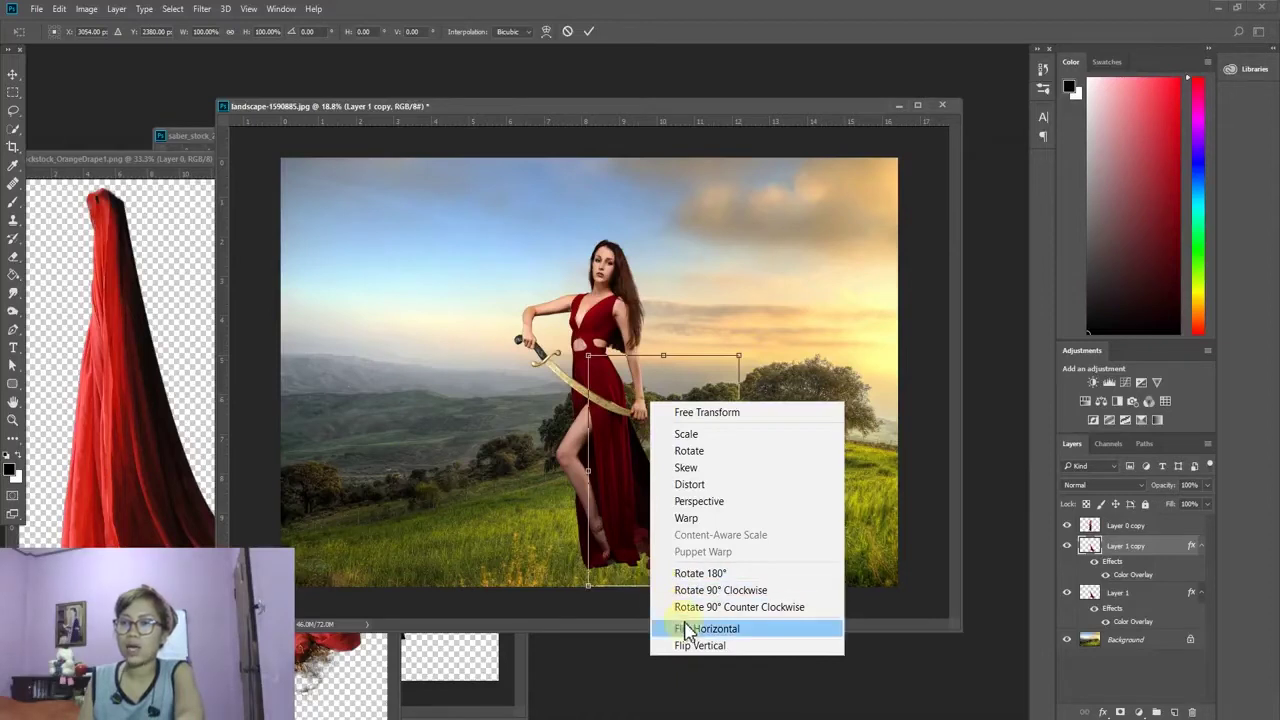
{"action": "left_click", "coordinate": [706, 628]}
{"action": "mouse_move", "coordinate": [685, 444]}
{"action": "left_mouse_down"}
{"action": "mouse_move", "coordinate": [555, 435]}
{"action": "mouse_move", "coordinate": [569, 450]}
{"action": "left_mouse_up"}
{"action": "mouse_move", "coordinate": [638, 356]}
{"action": "left_mouse_down"}
{"action": "mouse_move", "coordinate": [620, 348]}
{"action": "mouse_move", "coordinate": [606, 166]}
{"action": "left_mouse_up"}
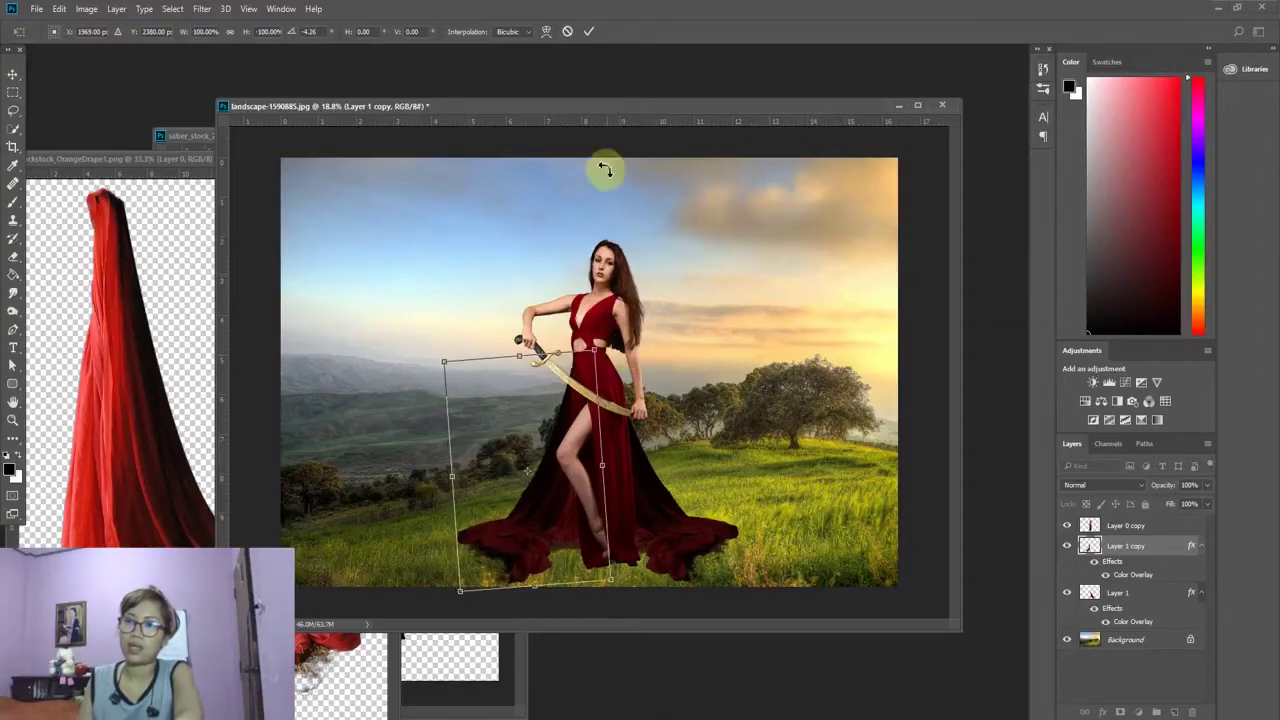
{"action": "left_click", "coordinate": [589, 31]}
{"action": "left_click", "coordinate": [903, 606]}
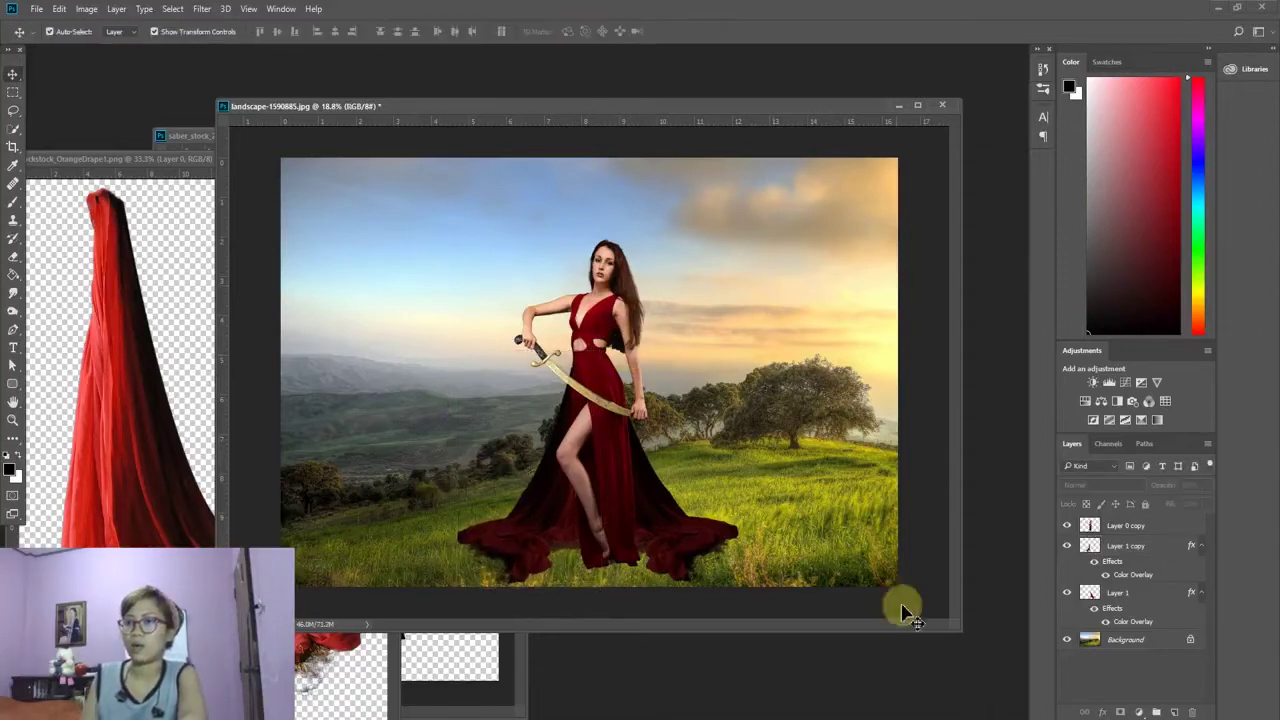
Step: On a new layer above Background, paint soft black shadow around the dress with a large soft brush
{"action": "left_click", "coordinate": [1137, 638]}
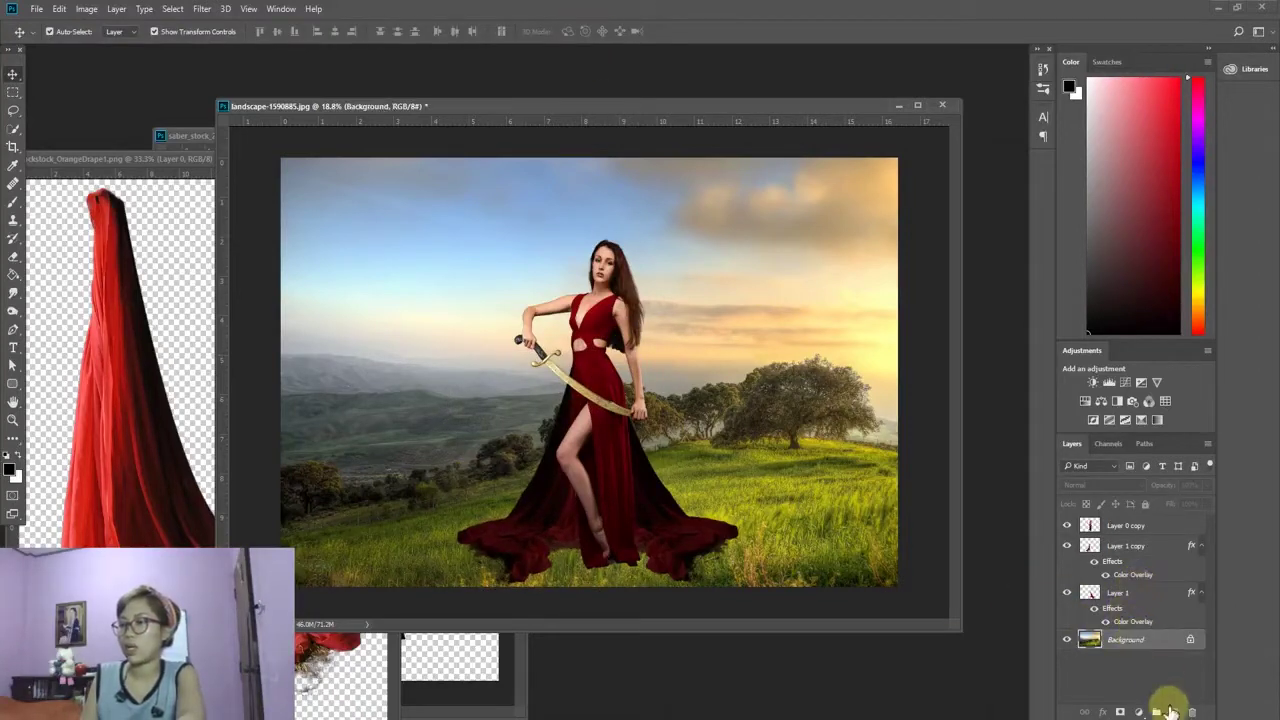
{"action": "left_click", "coordinate": [1174, 711]}
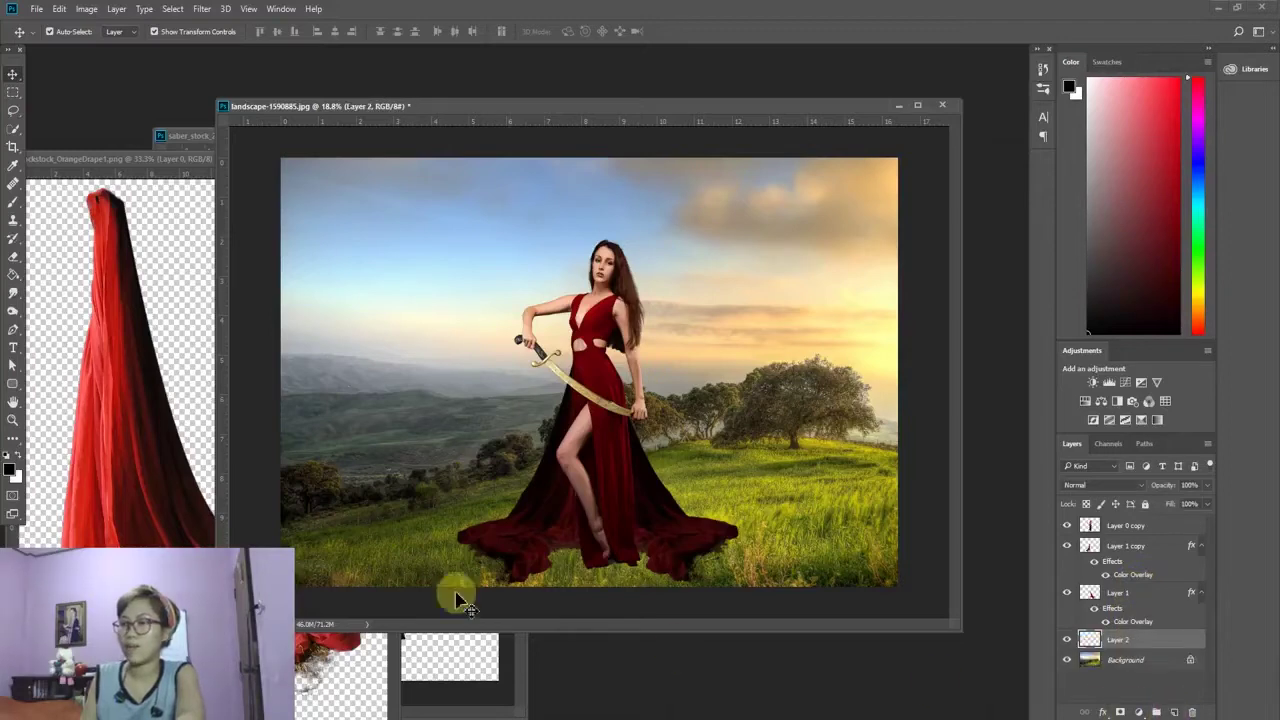
{"action": "left_click", "coordinate": [13, 205]}
{"action": "left_click", "coordinate": [72, 32]}
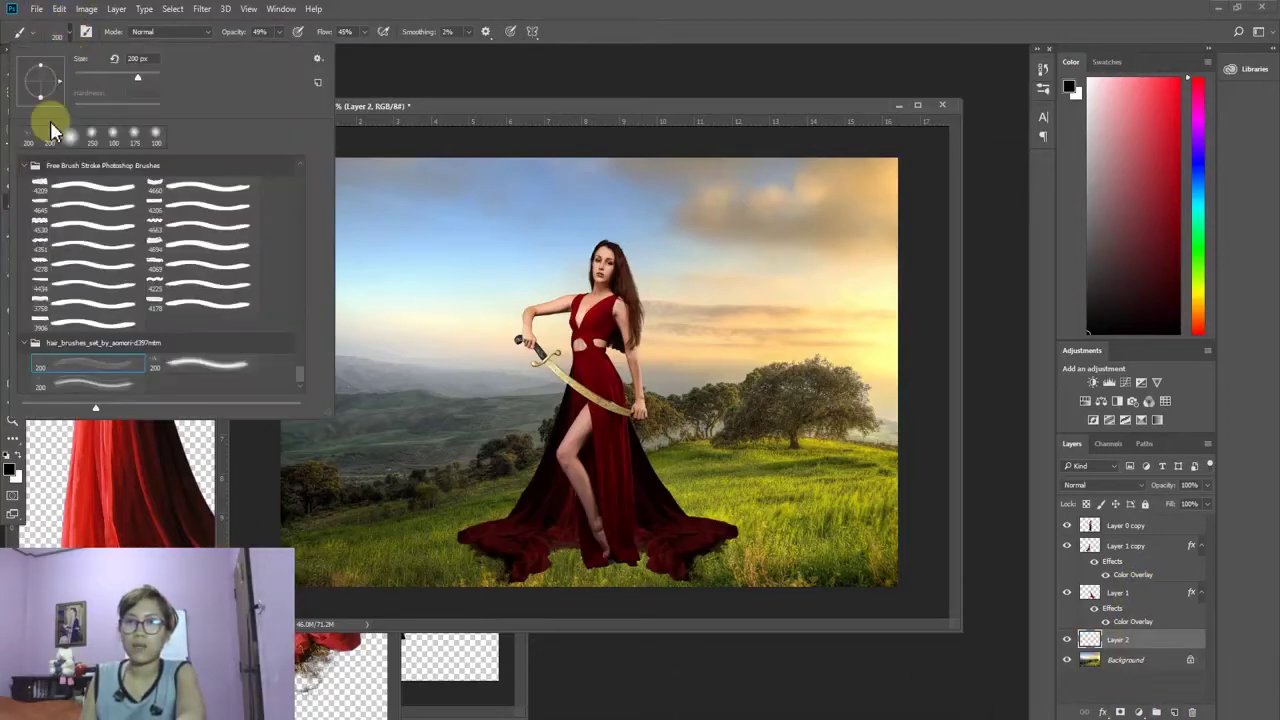
{"action": "double_click", "coordinate": [77, 145]}
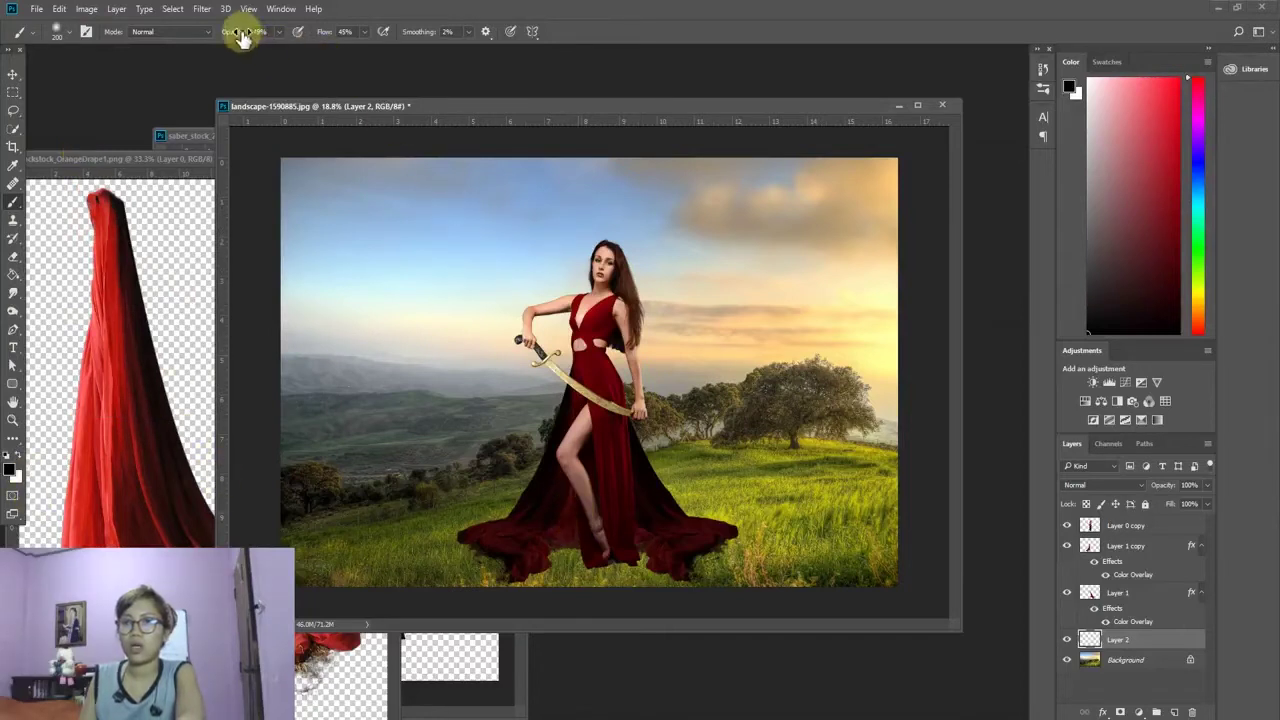
{"action": "left_click", "coordinate": [342, 30]}
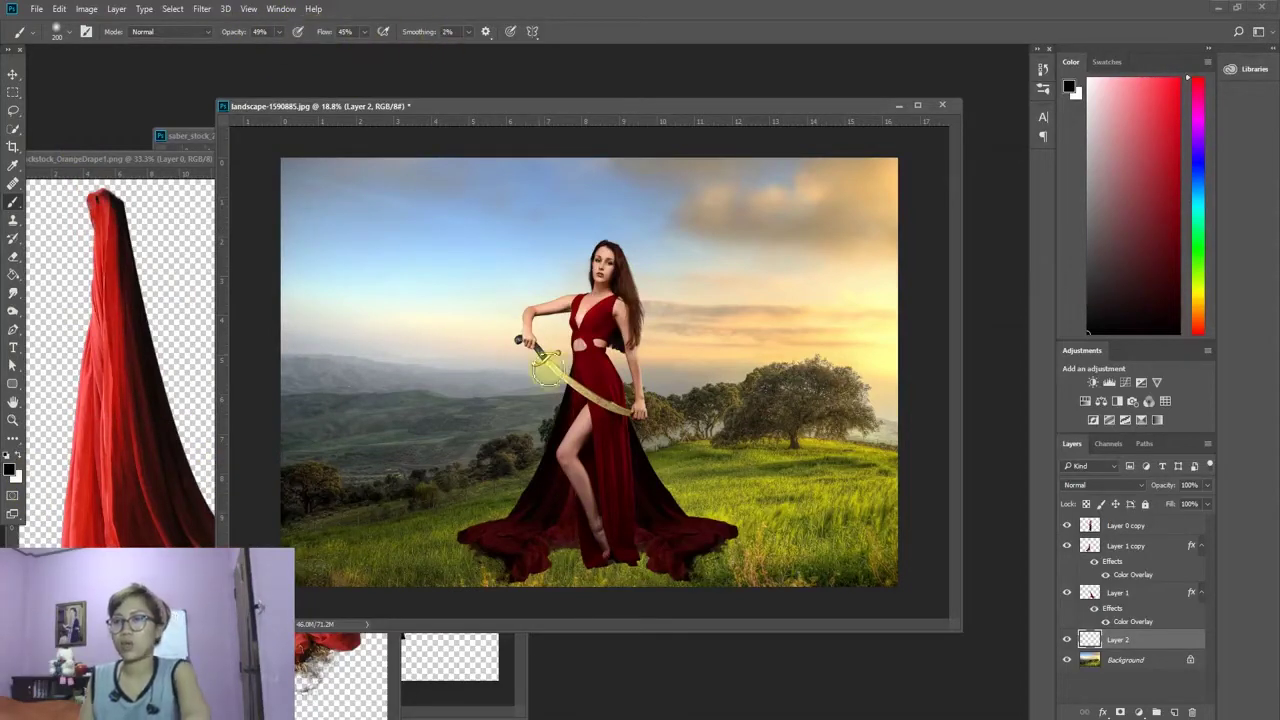
{"action": "key", "text": "bracketright"}
{"action": "key", "text": "bracketright"}
{"action": "key", "text": "bracketright"}
{"action": "key", "text": "bracketright"}
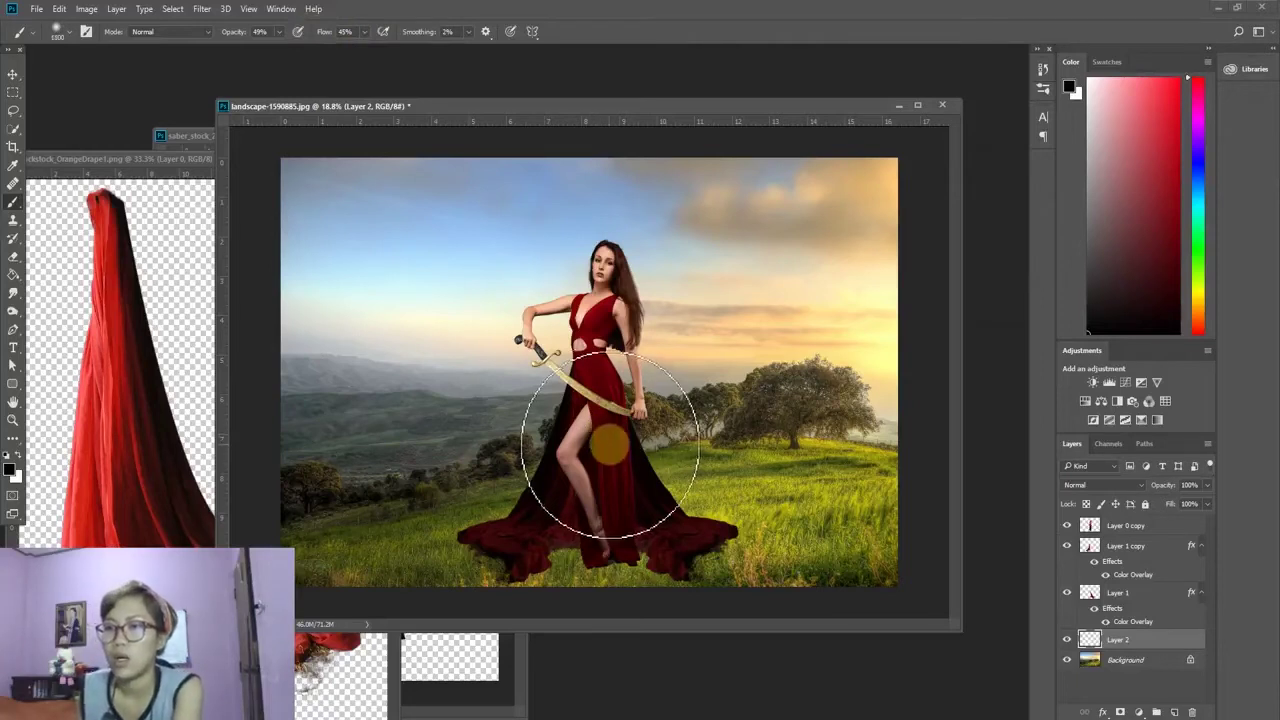
{"action": "key", "text": "bracketright"}
{"action": "key", "text": "bracketright"}
{"action": "key", "text": "bracketright"}
{"action": "key", "text": "bracketright"}
{"action": "key", "text": "bracketright"}
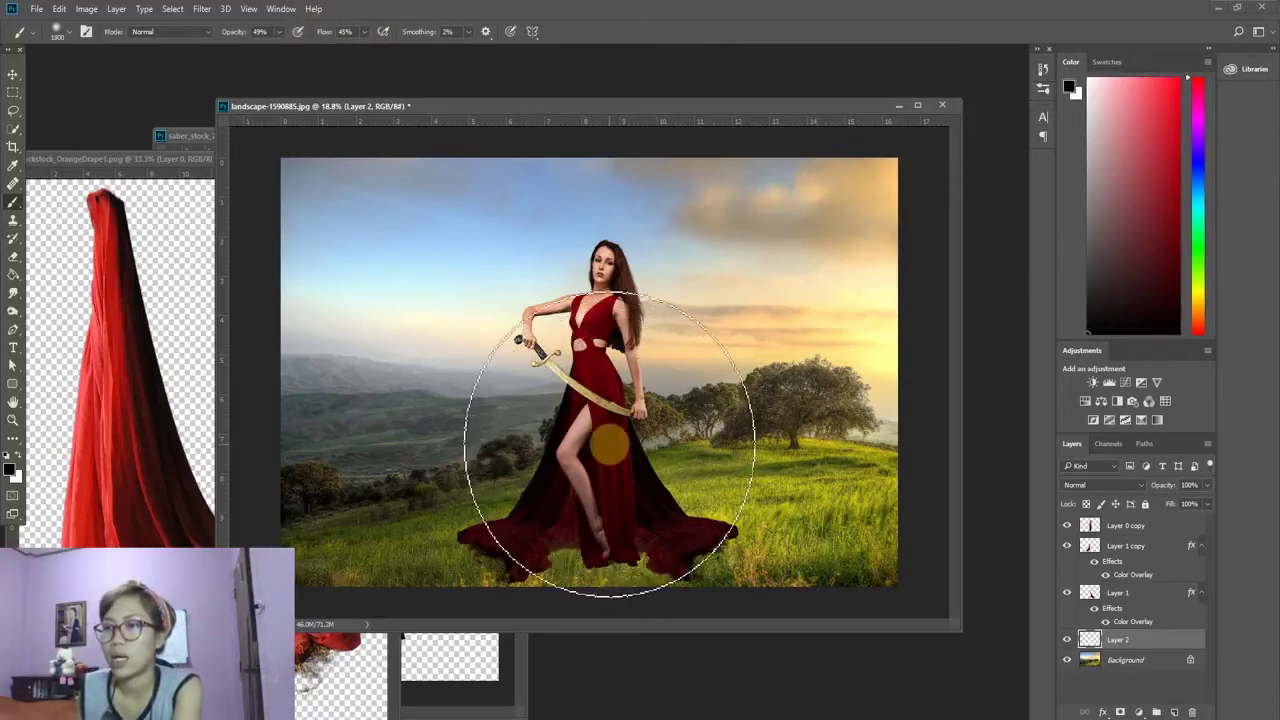
{"action": "left_click", "coordinate": [610, 445]}
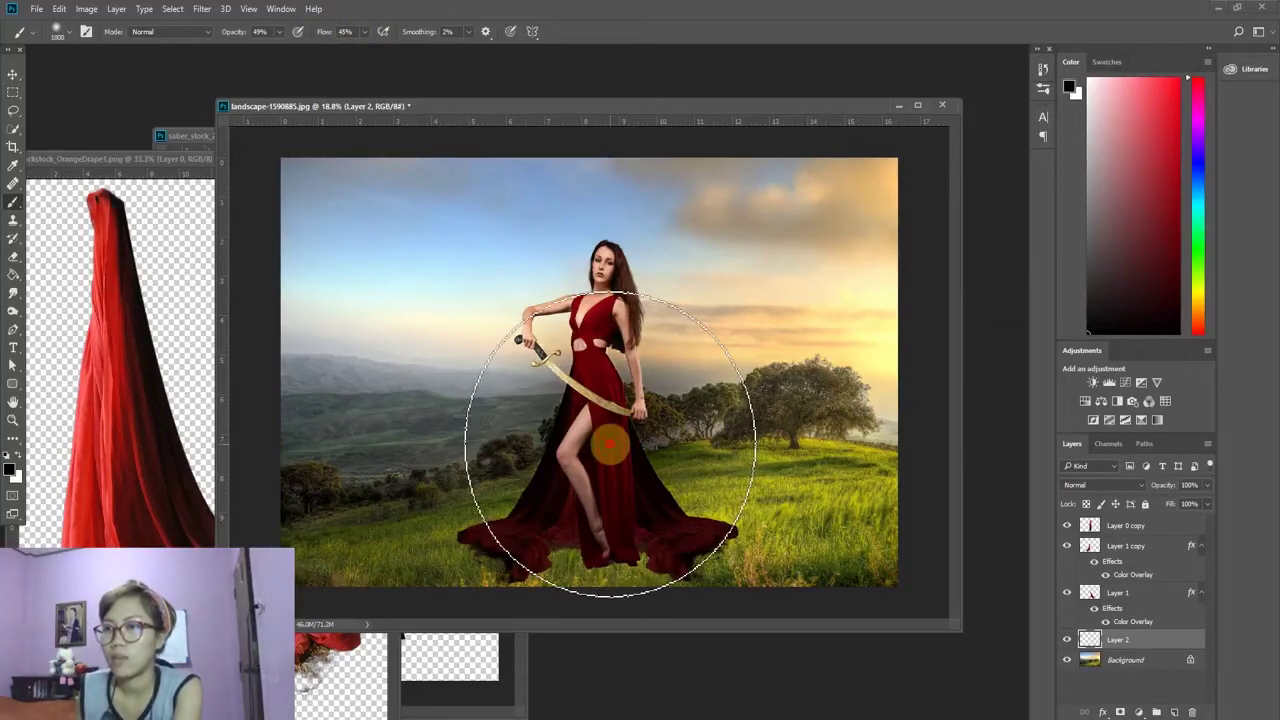
{"action": "left_click", "coordinate": [610, 445]}
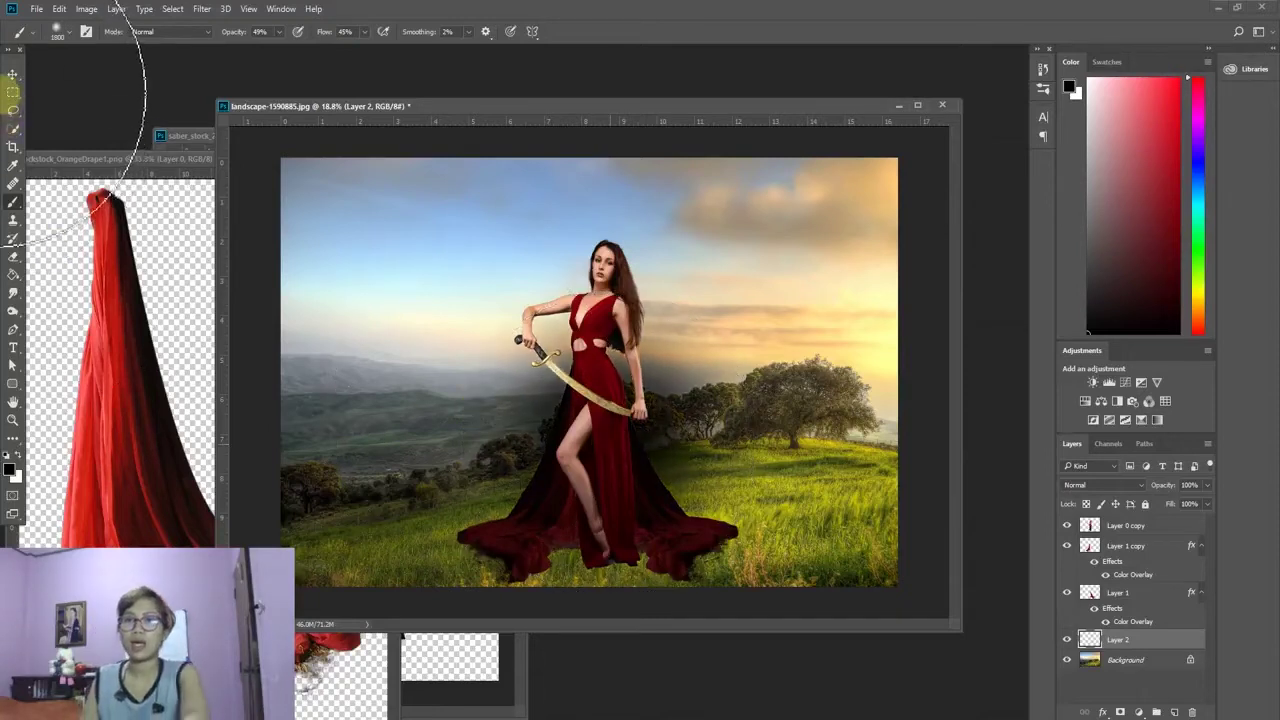
Step: Squash and widen the shadow into a thin strip beneath the dress hem
{"action": "left_click", "coordinate": [12, 76]}
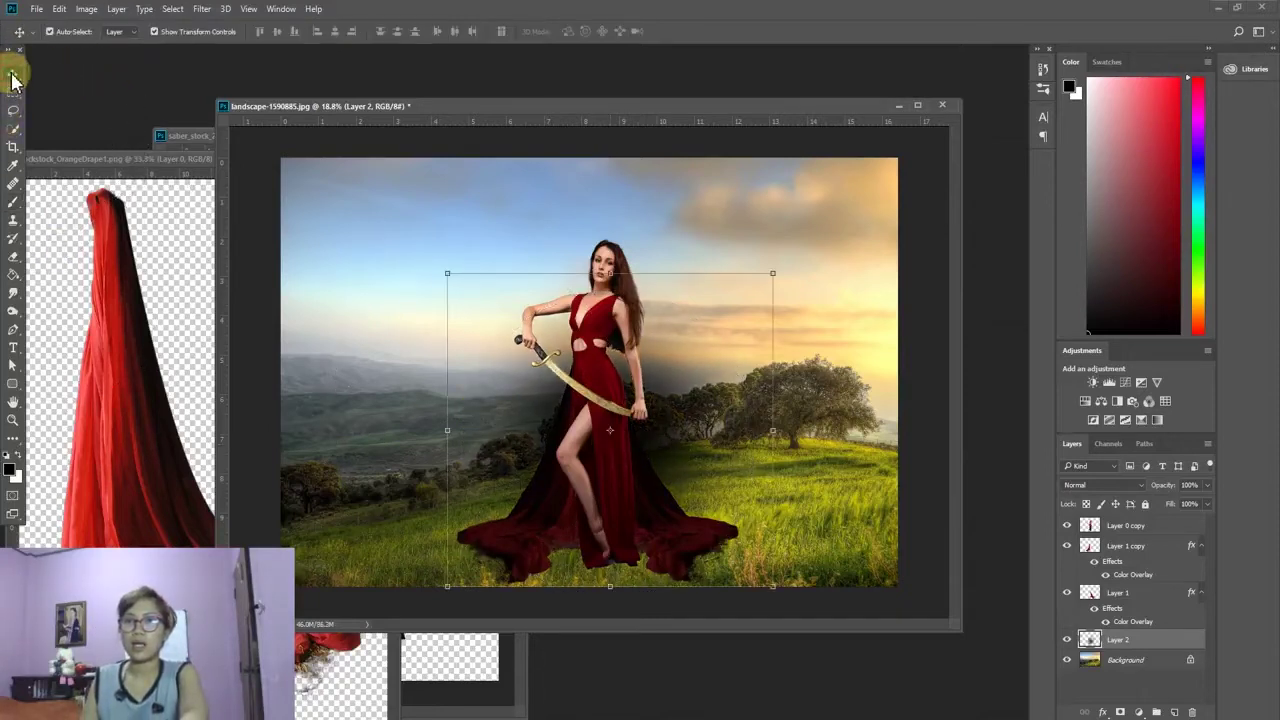
{"action": "left_click", "coordinate": [611, 272]}
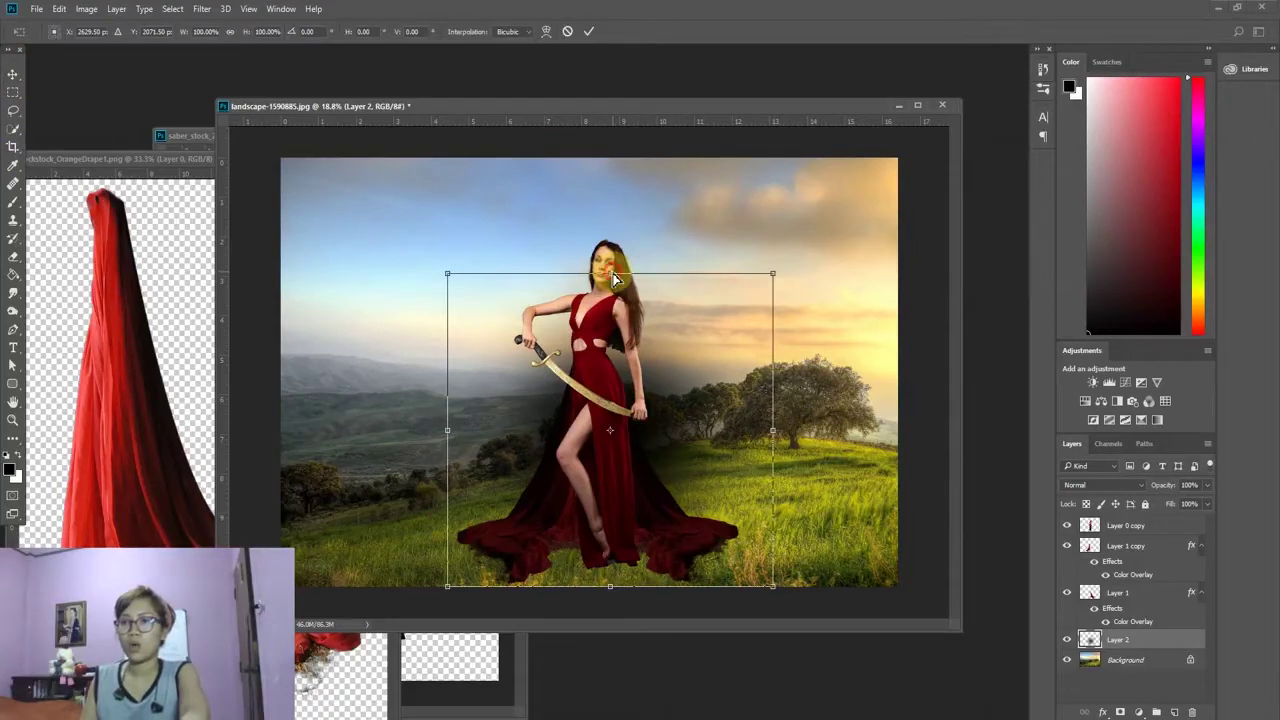
{"action": "left_click_drag", "start_coordinate": [614, 278], "coordinate": [594, 510]}
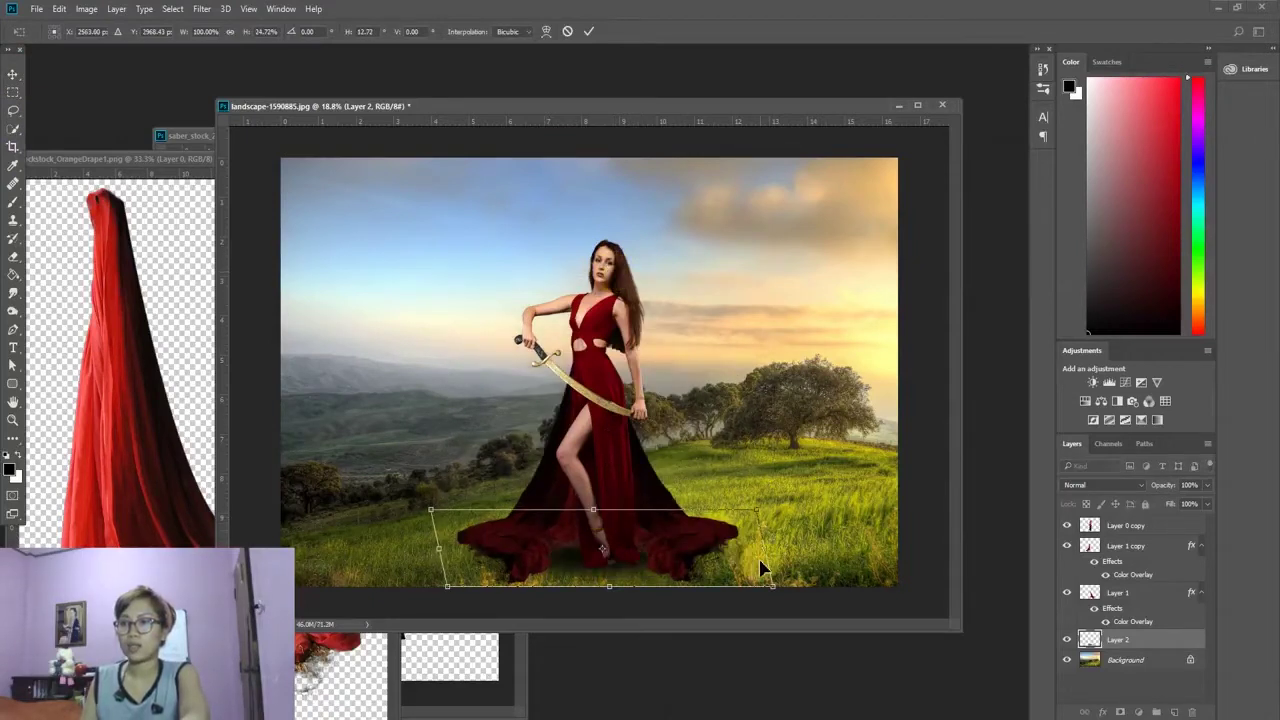
{"action": "left_click_drag", "start_coordinate": [765, 550], "coordinate": [809, 543]}
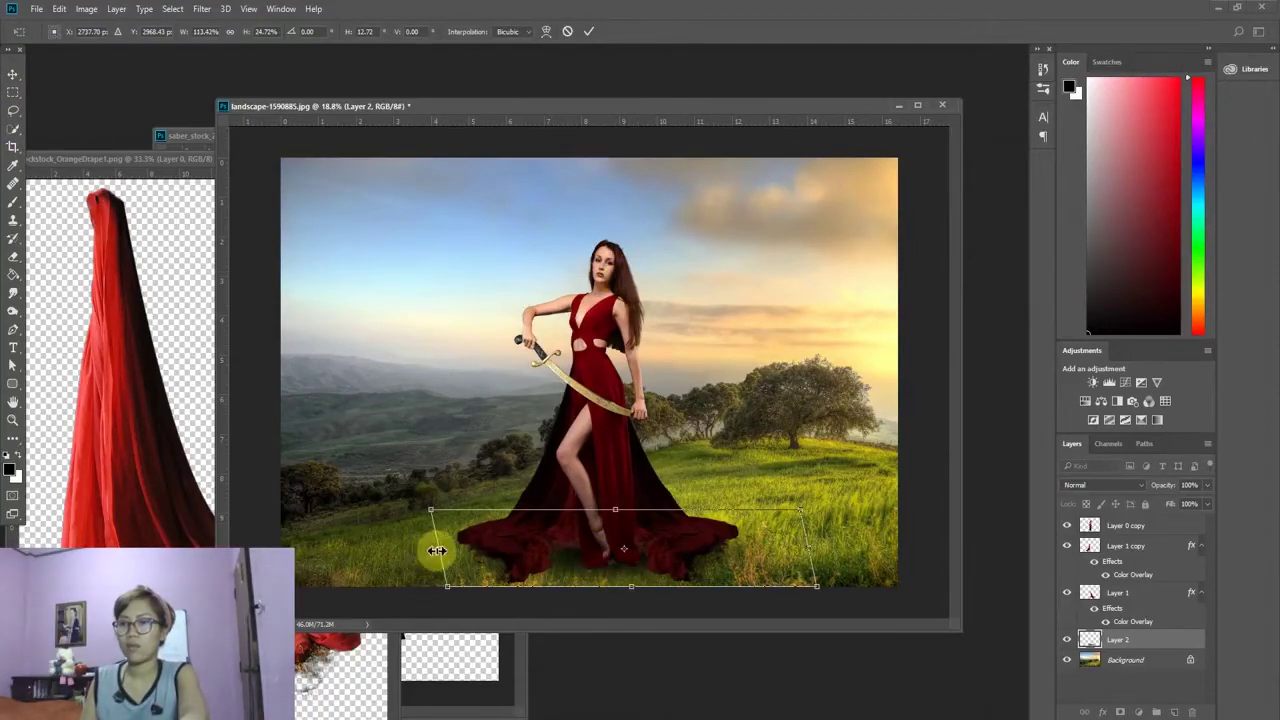
{"action": "left_click_drag", "start_coordinate": [437, 550], "coordinate": [379, 548]}
{"action": "left_click_drag", "start_coordinate": [612, 562], "coordinate": [603, 589]}
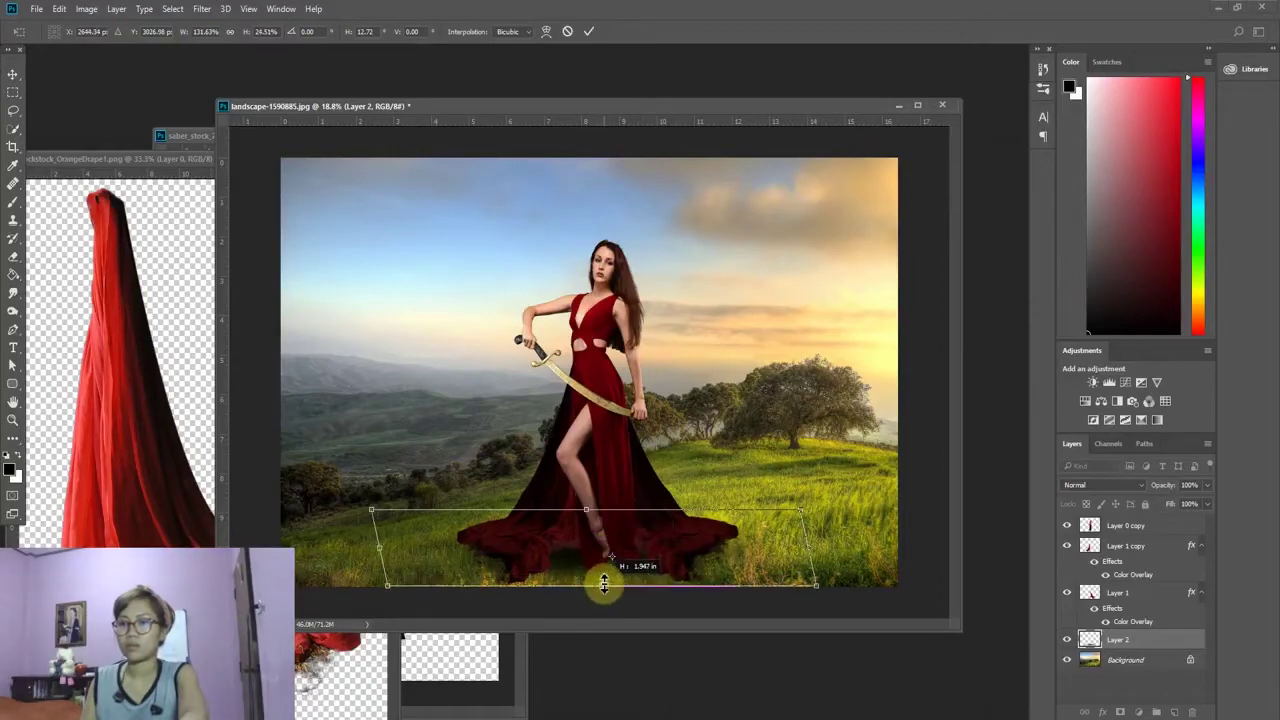
{"action": "left_click", "coordinate": [588, 31]}
{"action": "scroll", "coordinate": [646, 391], "scroll_direction": "down", "scroll_amount": 1}
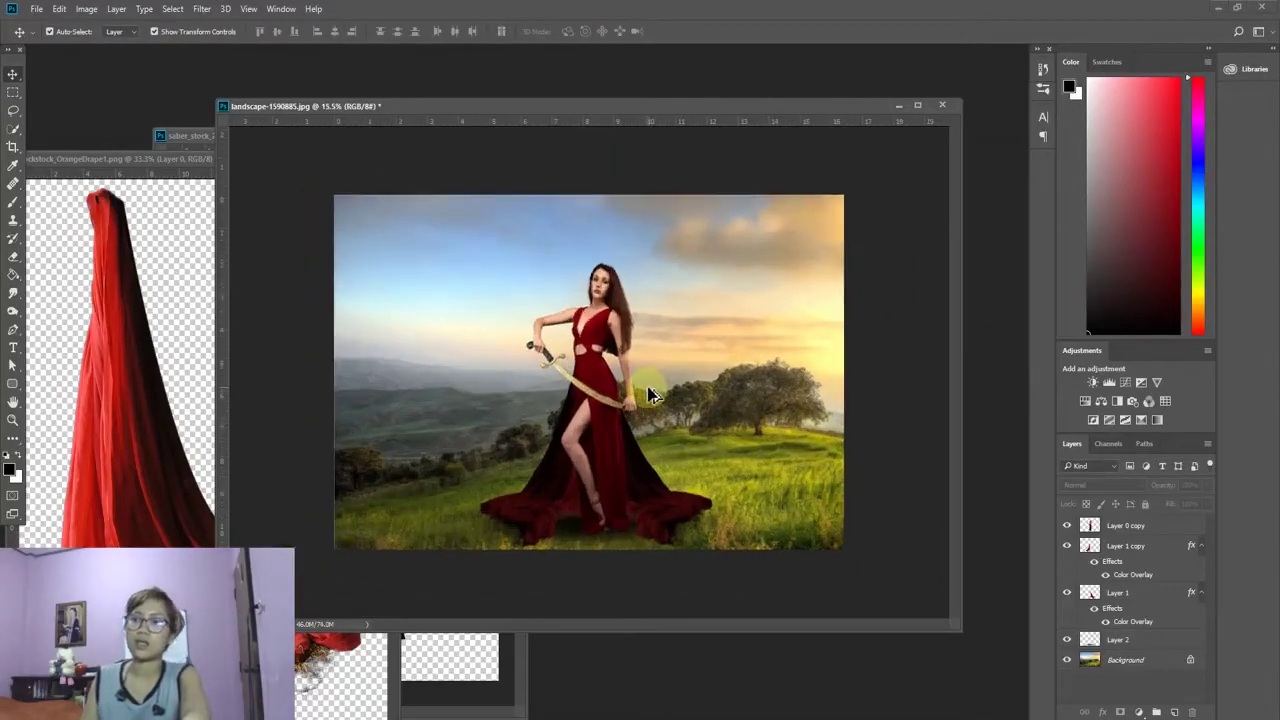
{"action": "scroll", "coordinate": [648, 395], "scroll_direction": "up", "scroll_amount": 1}
{"action": "scroll", "coordinate": [650, 395], "scroll_direction": "up", "scroll_amount": 1}
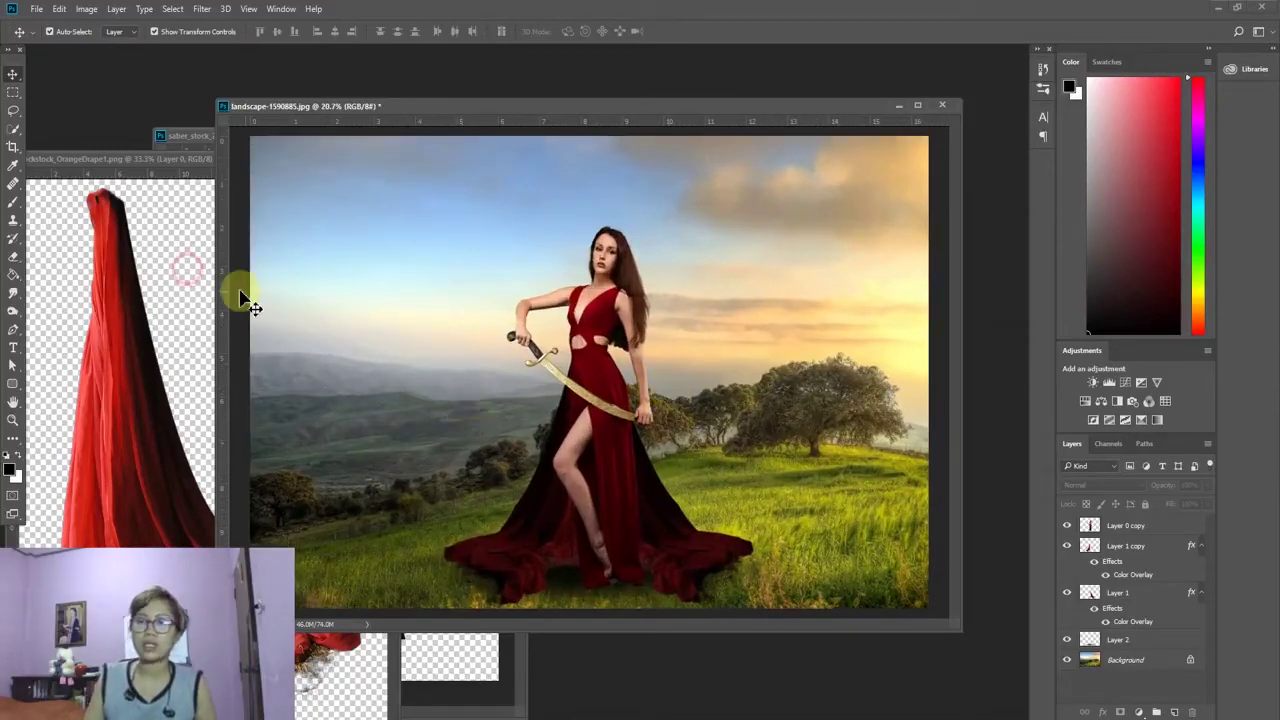
Step: Close the drape and saber documents without saving, and open the scary_fish image
{"action": "left_click", "coordinate": [205, 295]}
{"action": "left_click", "coordinate": [384, 157]}
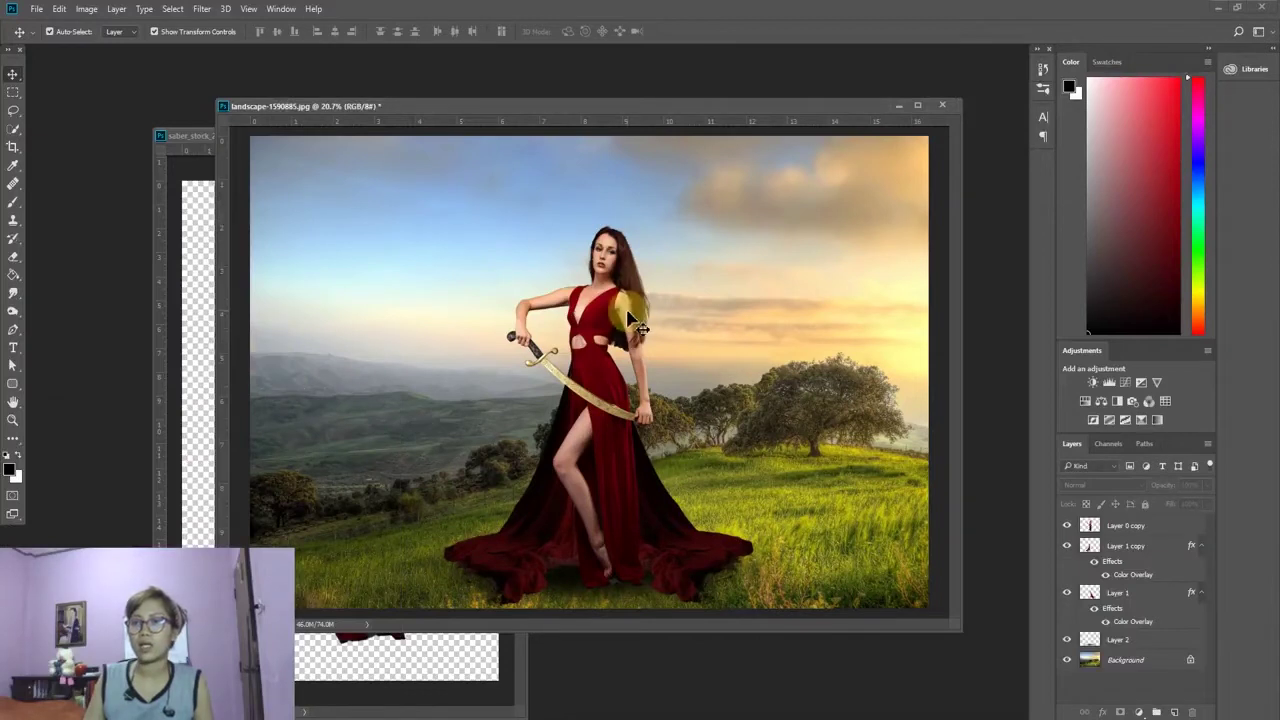
{"action": "left_click", "coordinate": [198, 315]}
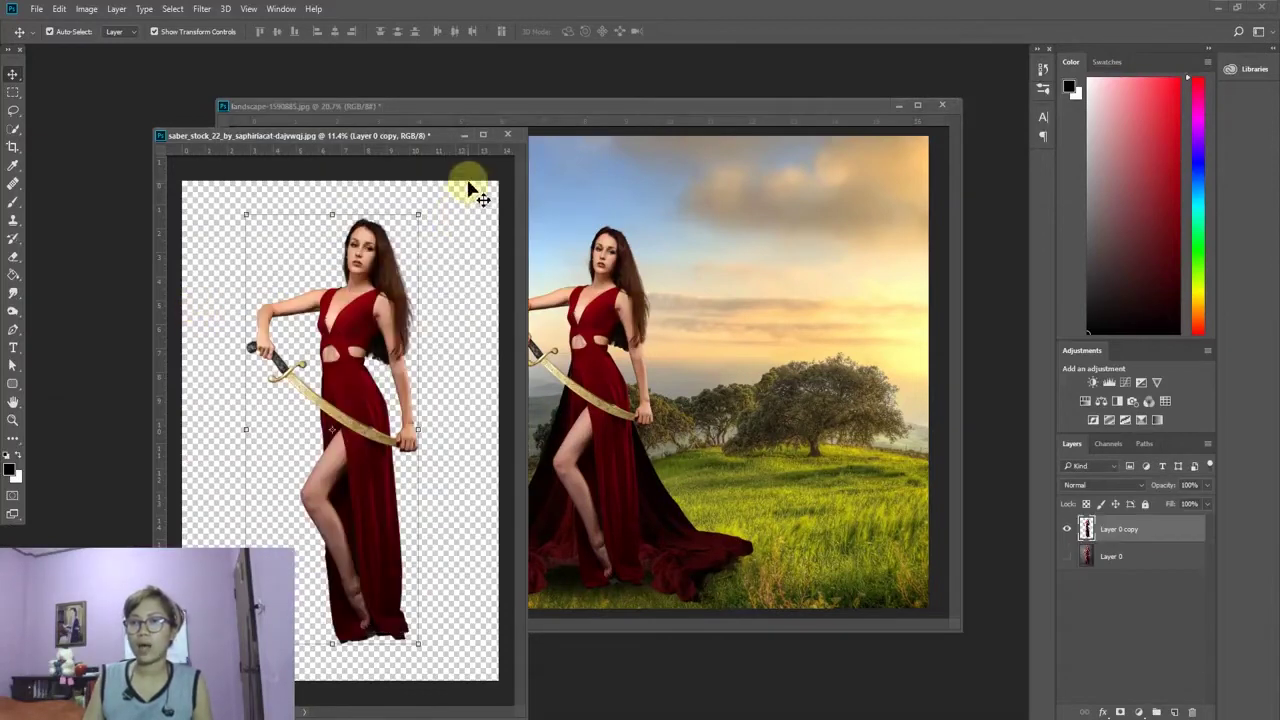
{"action": "left_click", "coordinate": [506, 135]}
{"action": "left_click", "coordinate": [651, 279]}
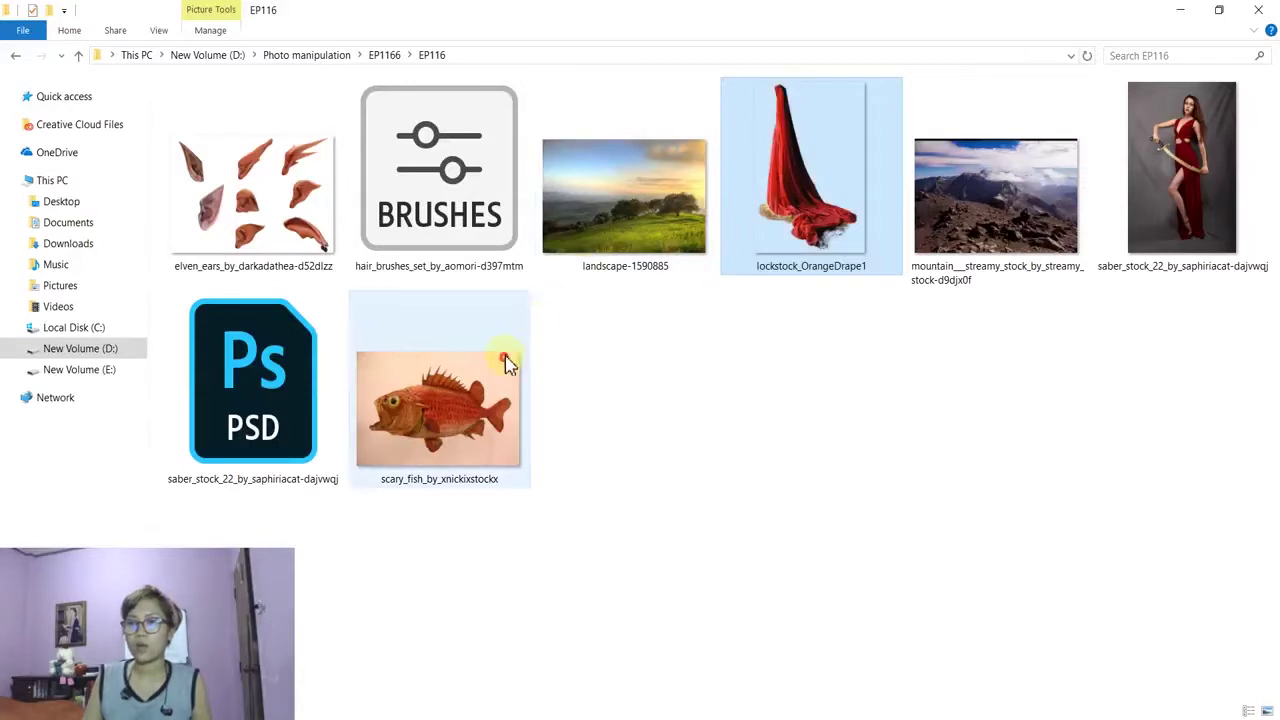
{"action": "mouse_move", "coordinate": [509, 357]}
{"action": "left_mouse_down"}
{"action": "mouse_move", "coordinate": [300, 605]}
{"action": "mouse_move", "coordinate": [385, 718]}
{"action": "mouse_move", "coordinate": [80, 134]}
{"action": "left_mouse_up"}
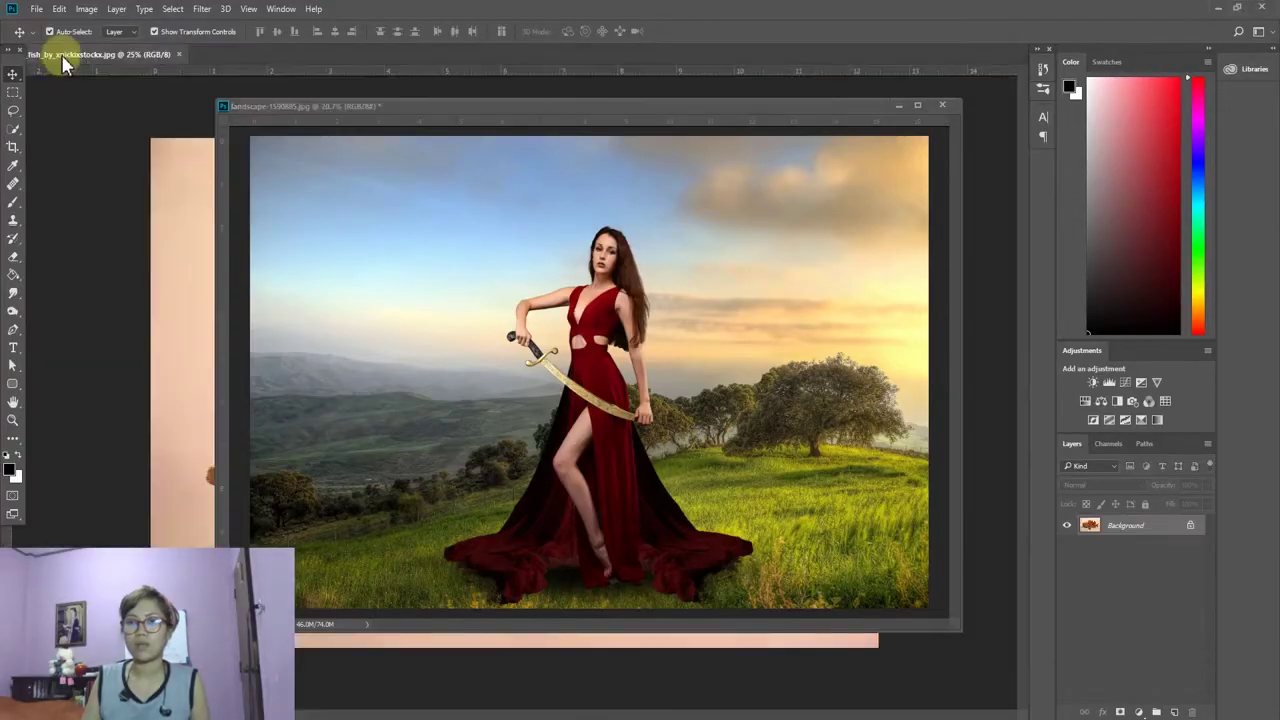
Step: Unlock the fish photo's background as Layer 0 and quick-select the backdrop around the fish
{"action": "left_click_drag", "start_coordinate": [55, 44], "coordinate": [264, 182]}
{"action": "double_click", "coordinate": [1125, 538]}
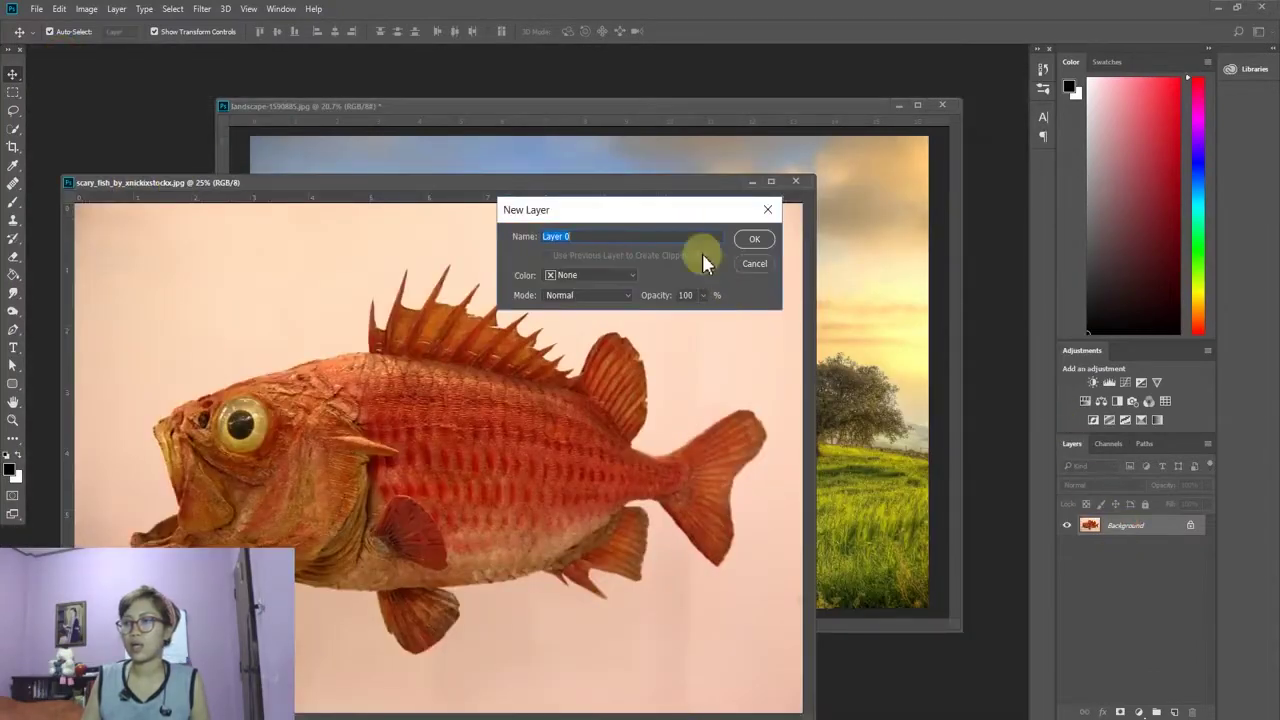
{"action": "left_click", "coordinate": [754, 241]}
{"action": "left_click", "coordinate": [21, 132]}
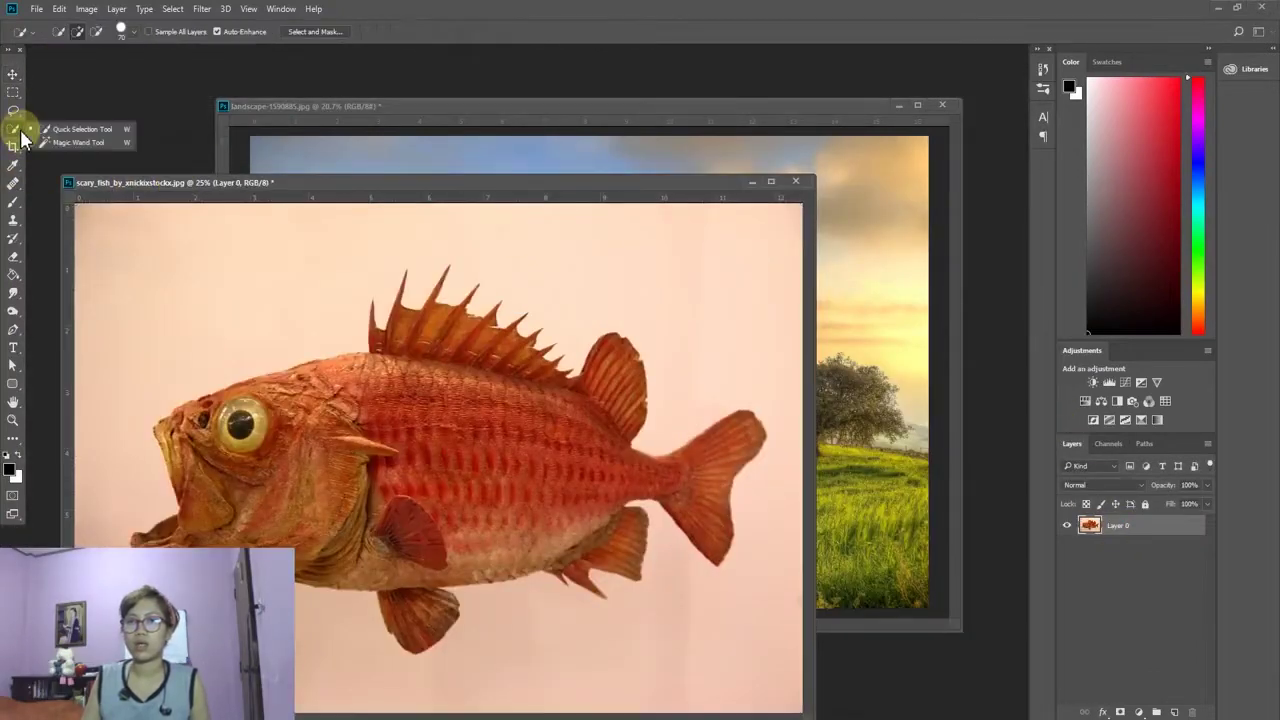
{"action": "left_click", "coordinate": [58, 129]}
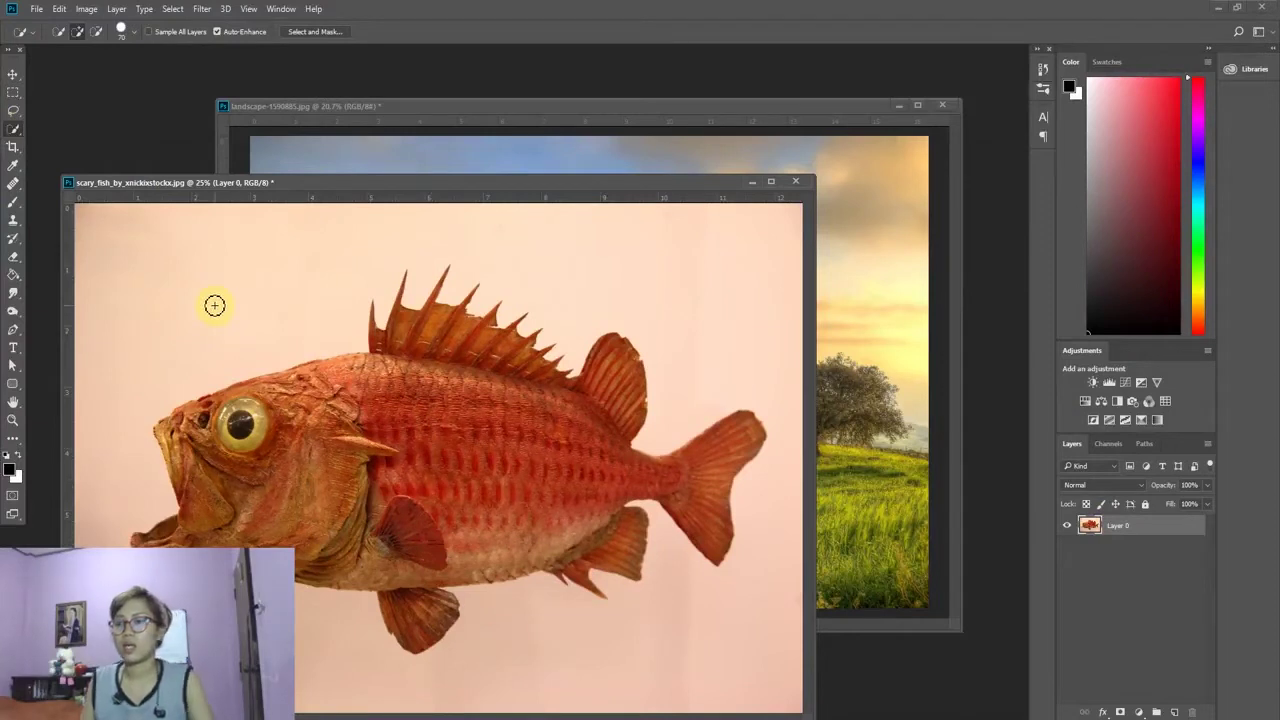
{"action": "key", "text": "bracketleft"}
{"action": "key", "text": "bracketleft"}
{"action": "key", "text": "bracketleft"}
{"action": "key", "text": "bracketright"}
{"action": "key", "text": "bracketright"}
{"action": "key", "text": "bracketright"}
{"action": "mouse_move", "coordinate": [214, 300]}
{"action": "left_mouse_down"}
{"action": "mouse_move", "coordinate": [200, 286]}
{"action": "mouse_move", "coordinate": [467, 197]}
{"action": "mouse_move", "coordinate": [763, 240]}
{"action": "mouse_move", "coordinate": [746, 643]}
{"action": "mouse_move", "coordinate": [734, 653]}
{"action": "mouse_move", "coordinate": [686, 600]}
{"action": "mouse_move", "coordinate": [304, 696]}
{"action": "left_mouse_up"}
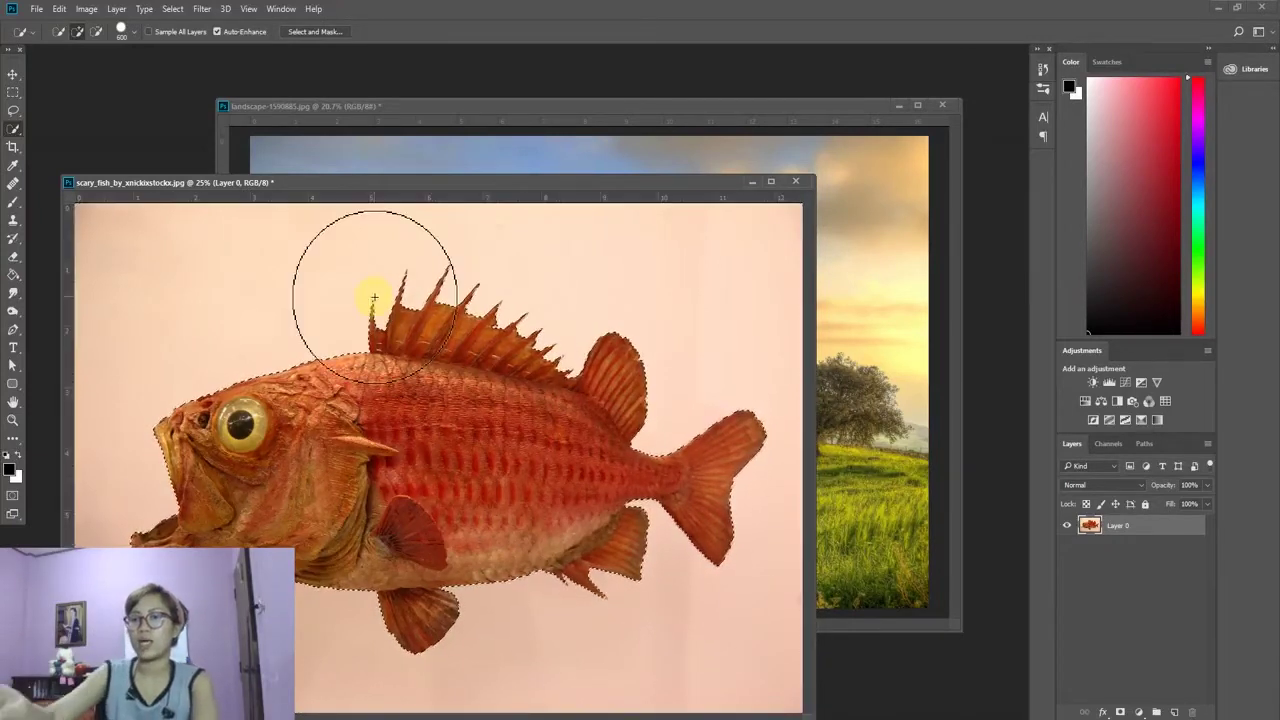
Step: In Select and Mask, output the fish cutout to a new layer
{"action": "left_click", "coordinate": [312, 31]}
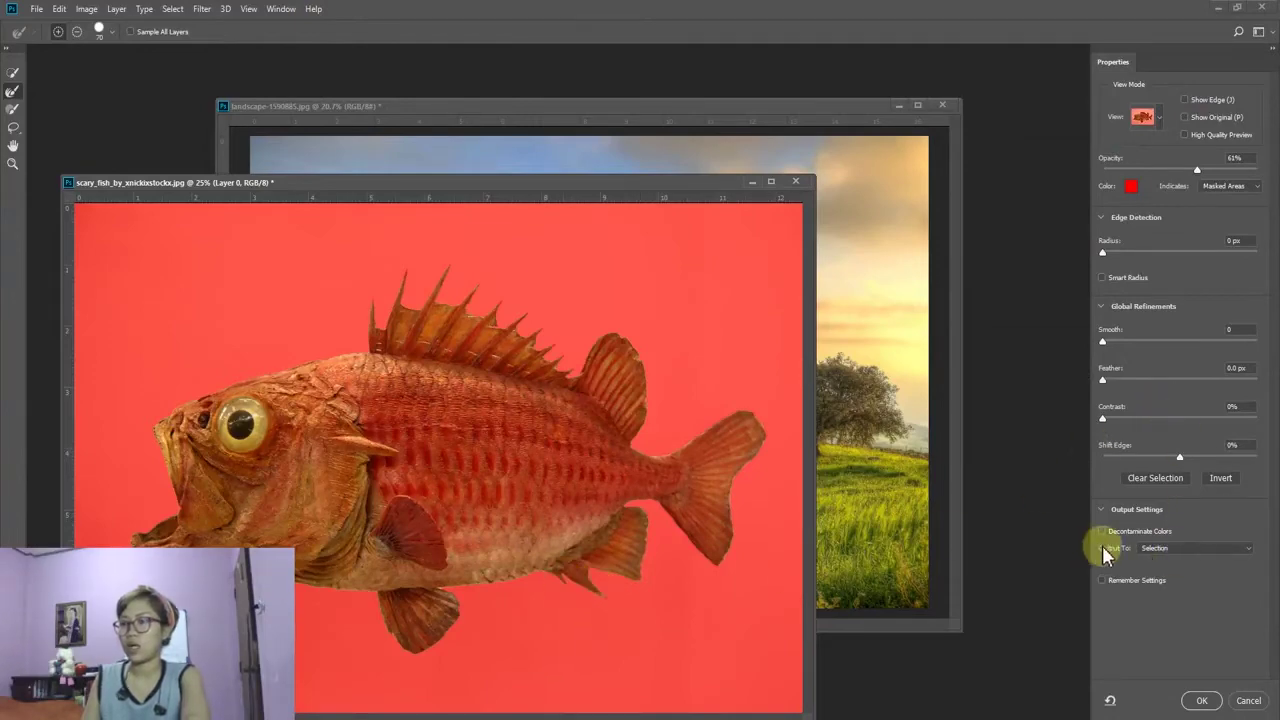
{"action": "left_click", "coordinate": [1168, 549]}
{"action": "left_click", "coordinate": [1156, 580]}
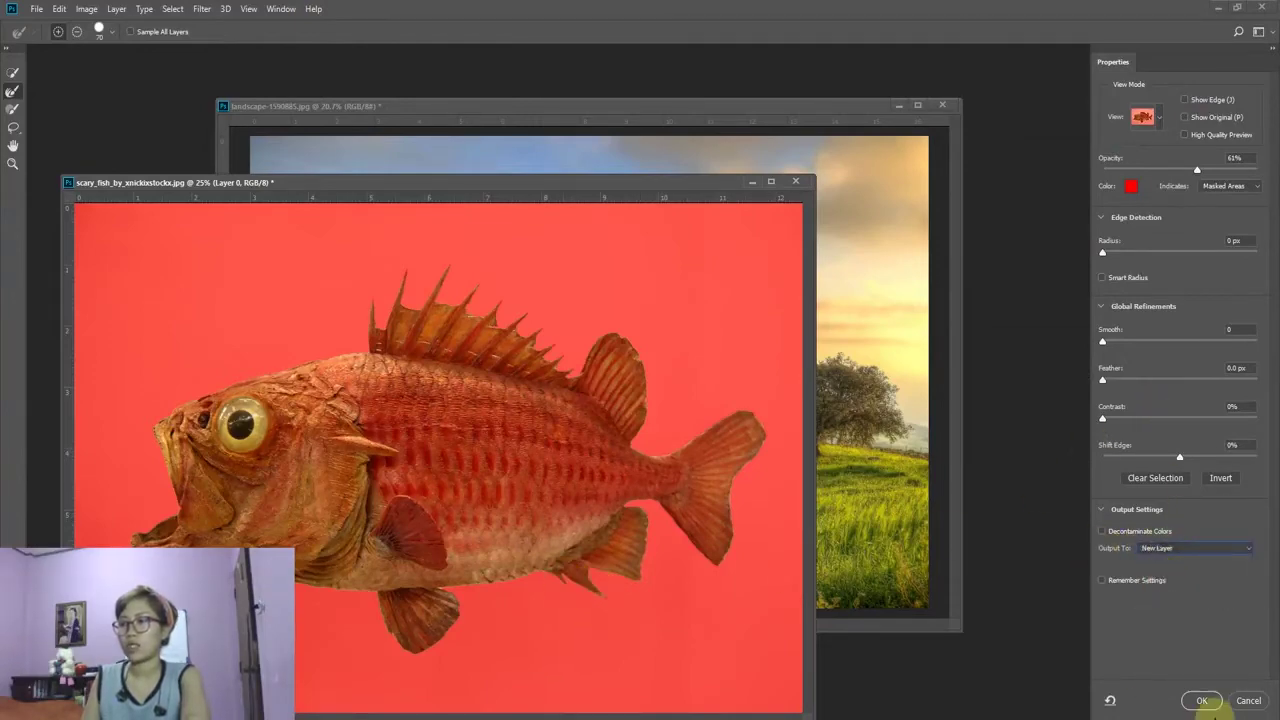
{"action": "left_click", "coordinate": [1202, 700]}
Step: Bring the cut-out fish into the landscape as a large fish at lower left, plus a small copy over the trees
{"action": "left_click_drag", "start_coordinate": [462, 184], "coordinate": [131, 322]}
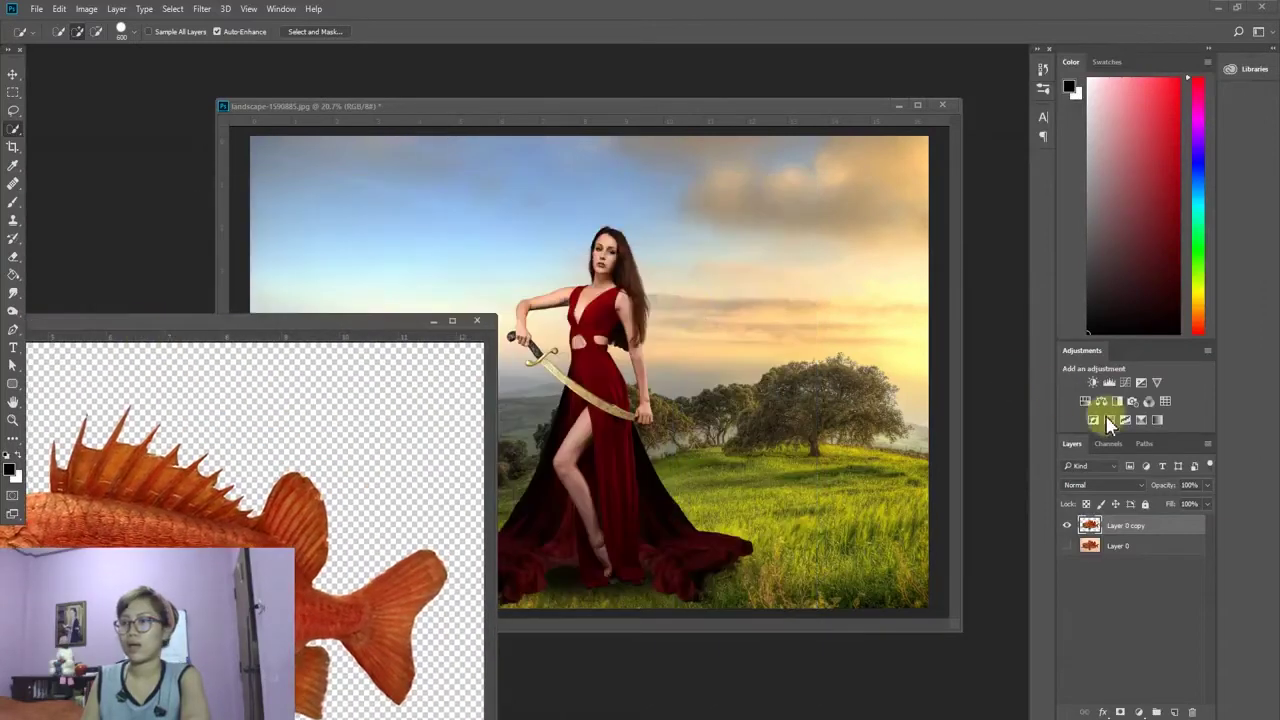
{"action": "mouse_move", "coordinate": [1112, 545]}
{"action": "left_mouse_down"}
{"action": "mouse_move", "coordinate": [776, 400]}
{"action": "mouse_move", "coordinate": [377, 500]}
{"action": "mouse_move", "coordinate": [810, 205]}
{"action": "left_mouse_up"}
{"action": "left_click", "coordinate": [14, 76]}
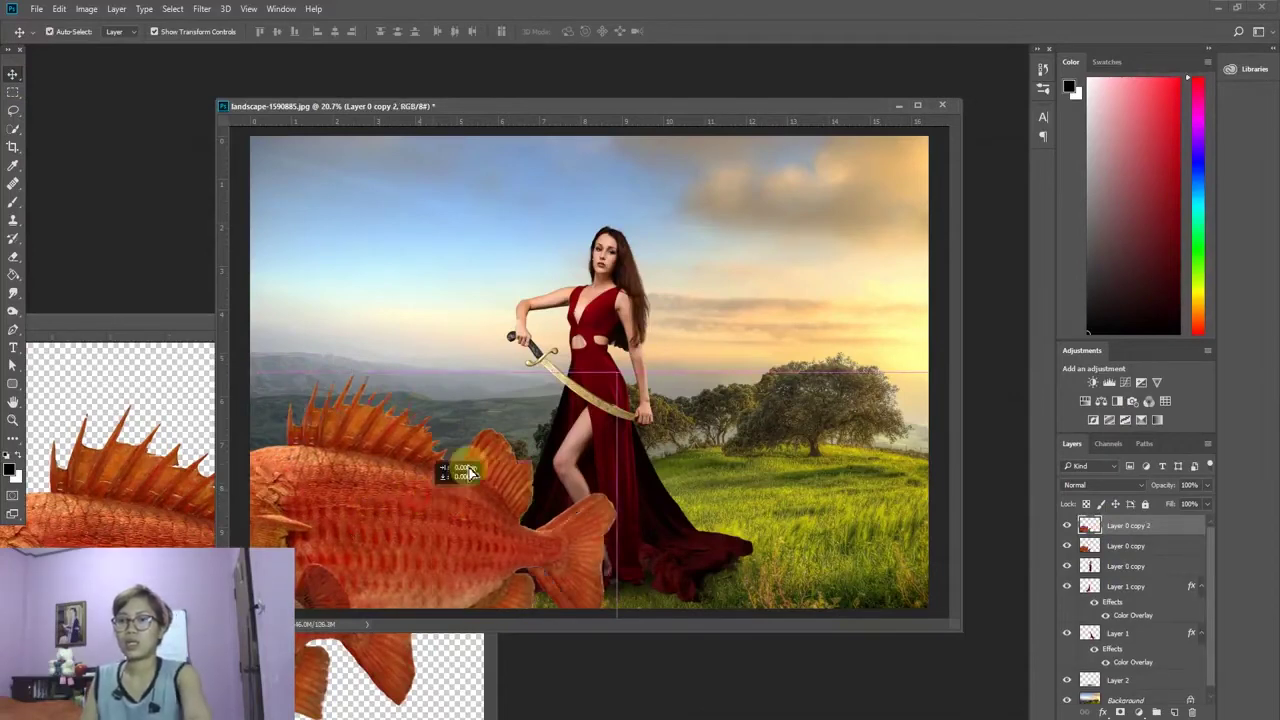
{"action": "left_click_drag", "start_coordinate": [527, 174], "coordinate": [719, 293]}
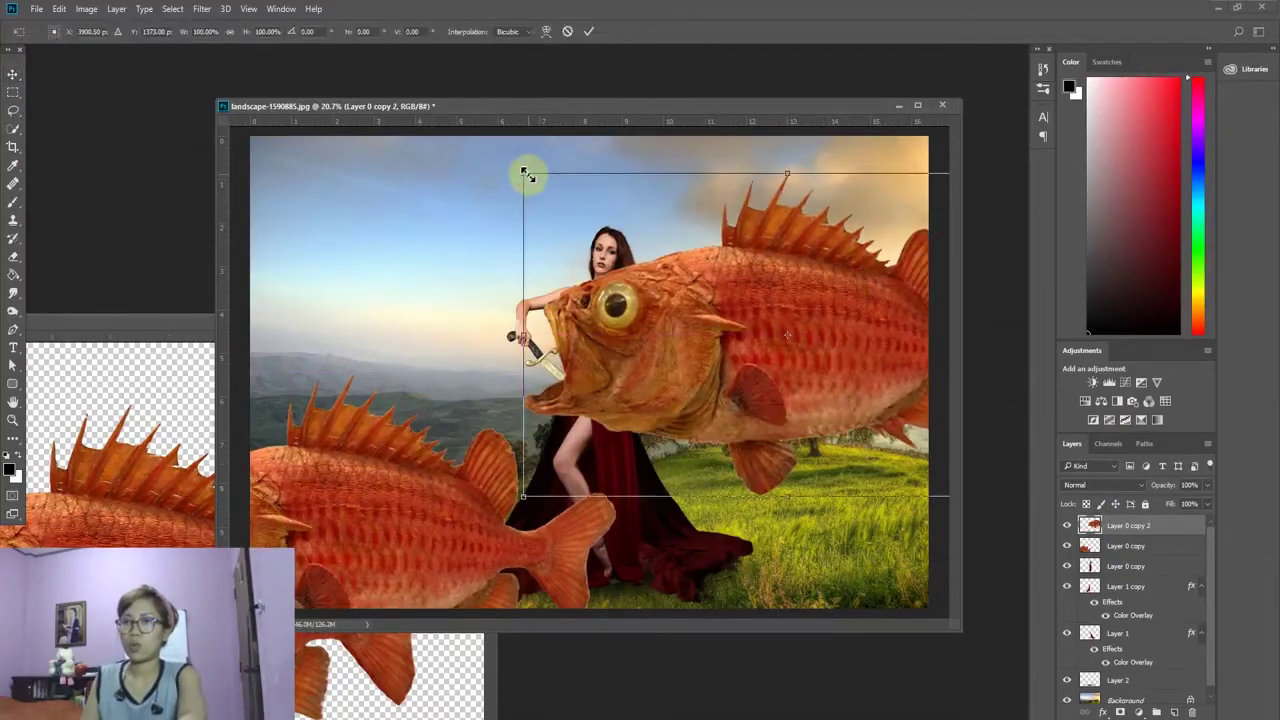
{"action": "left_click_drag", "start_coordinate": [782, 325], "coordinate": [818, 363]}
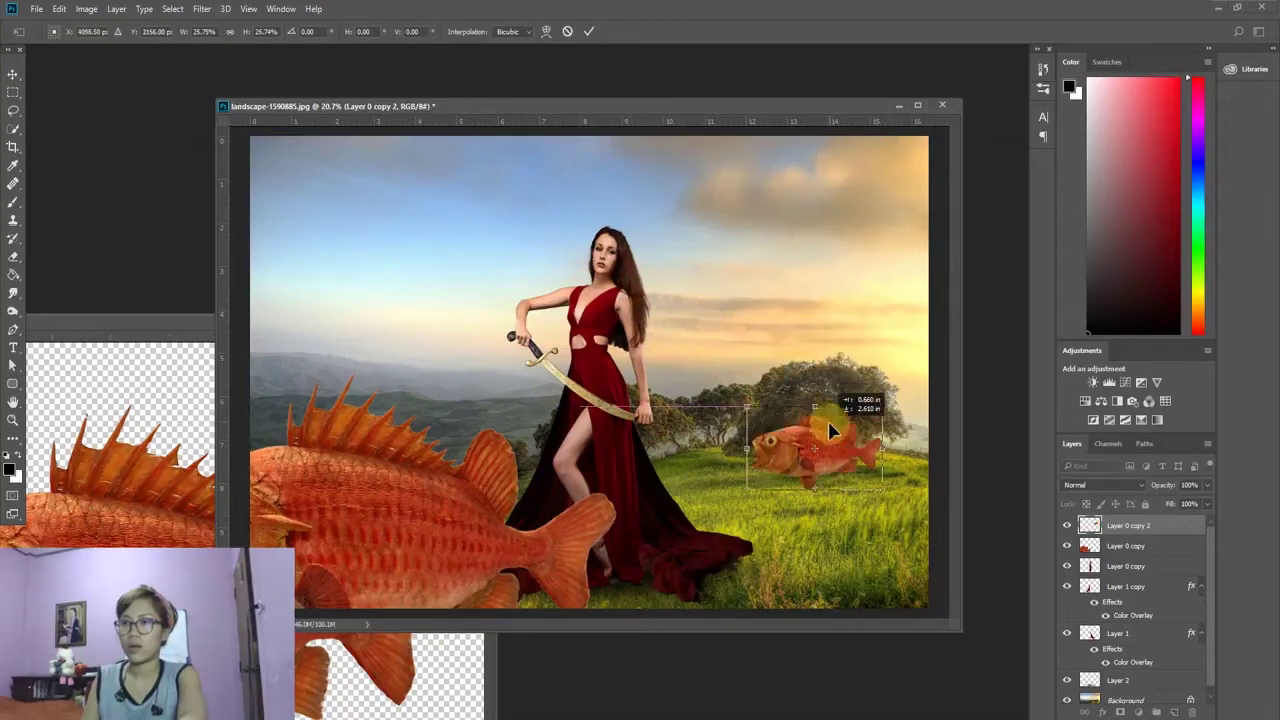
{"action": "left_click_drag", "start_coordinate": [887, 325], "coordinate": [909, 306]}
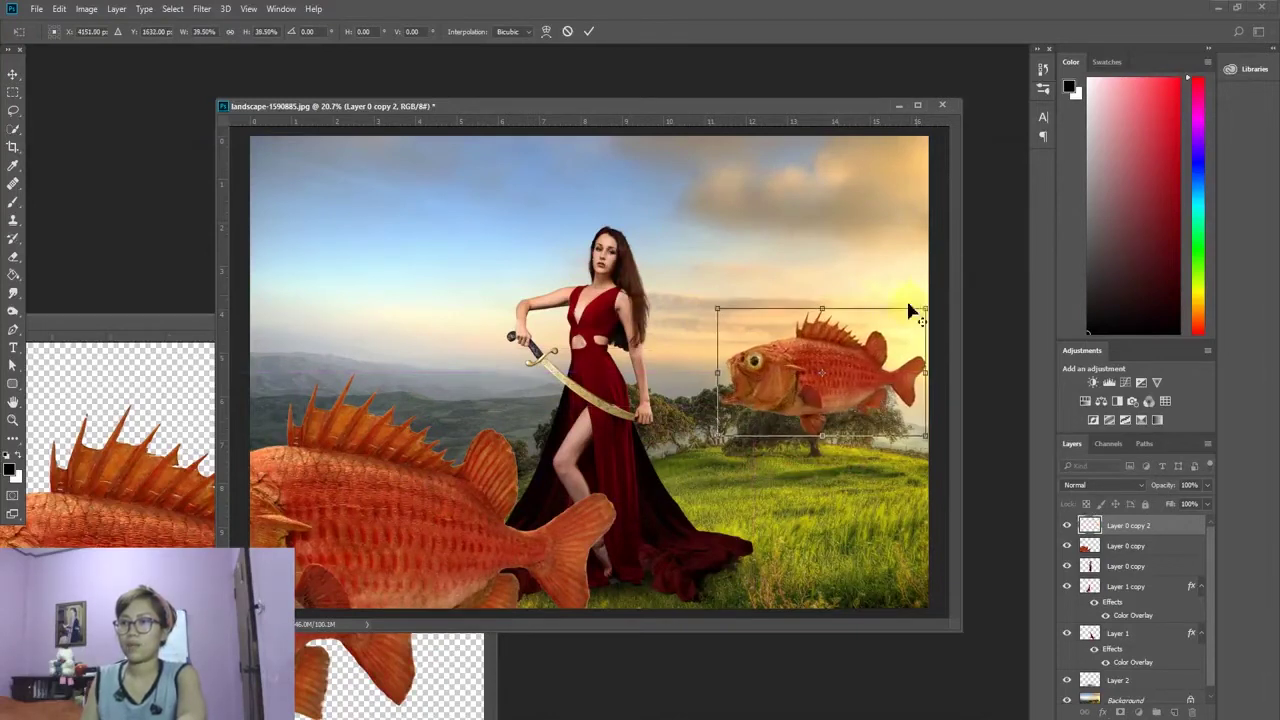
{"action": "left_click", "coordinate": [589, 31]}
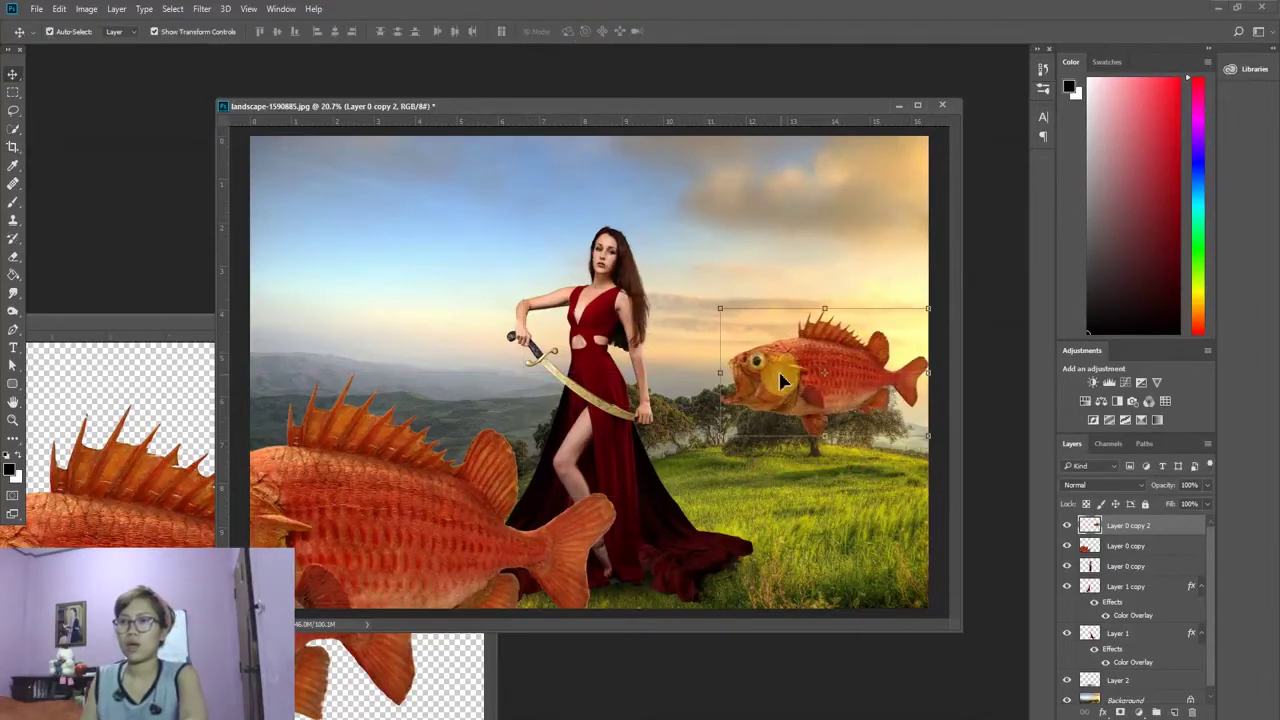
Step: Add smaller fish copies in the sky, upper left, and lower left at about 55%
{"action": "left_click_drag", "start_coordinate": [787, 382], "coordinate": [797, 212]}
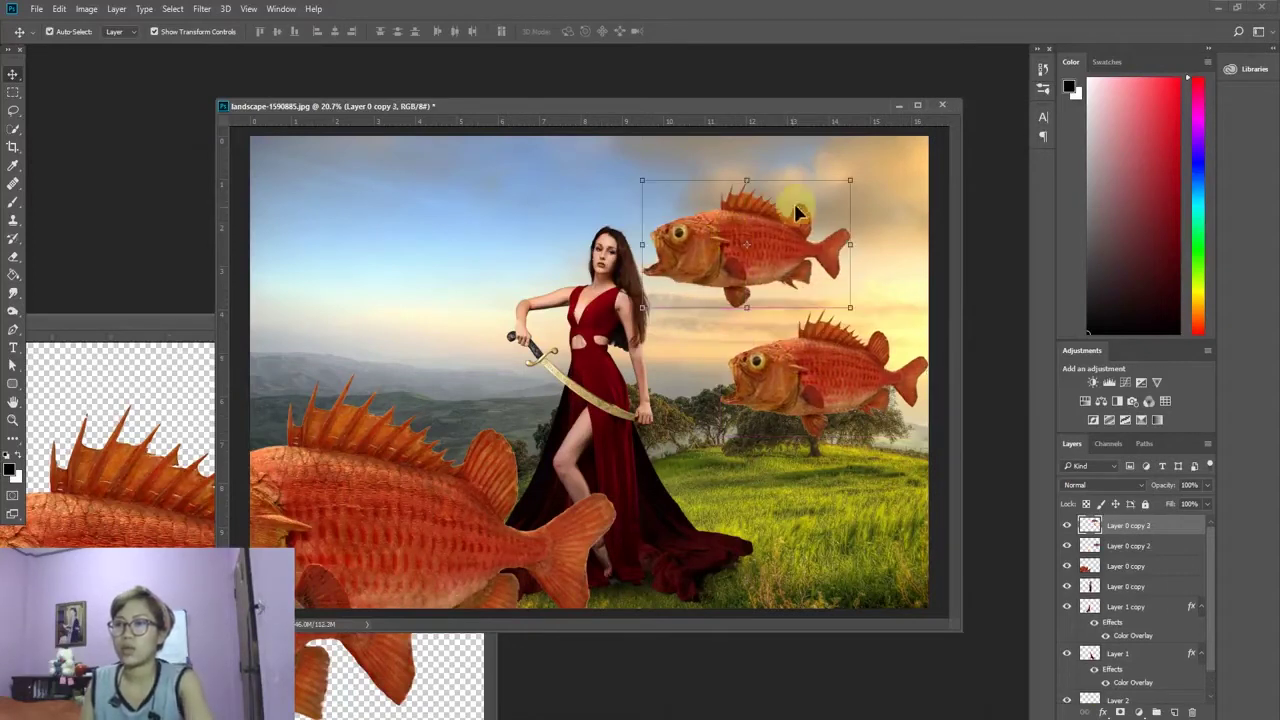
{"action": "left_click_drag", "start_coordinate": [852, 177], "coordinate": [810, 205]}
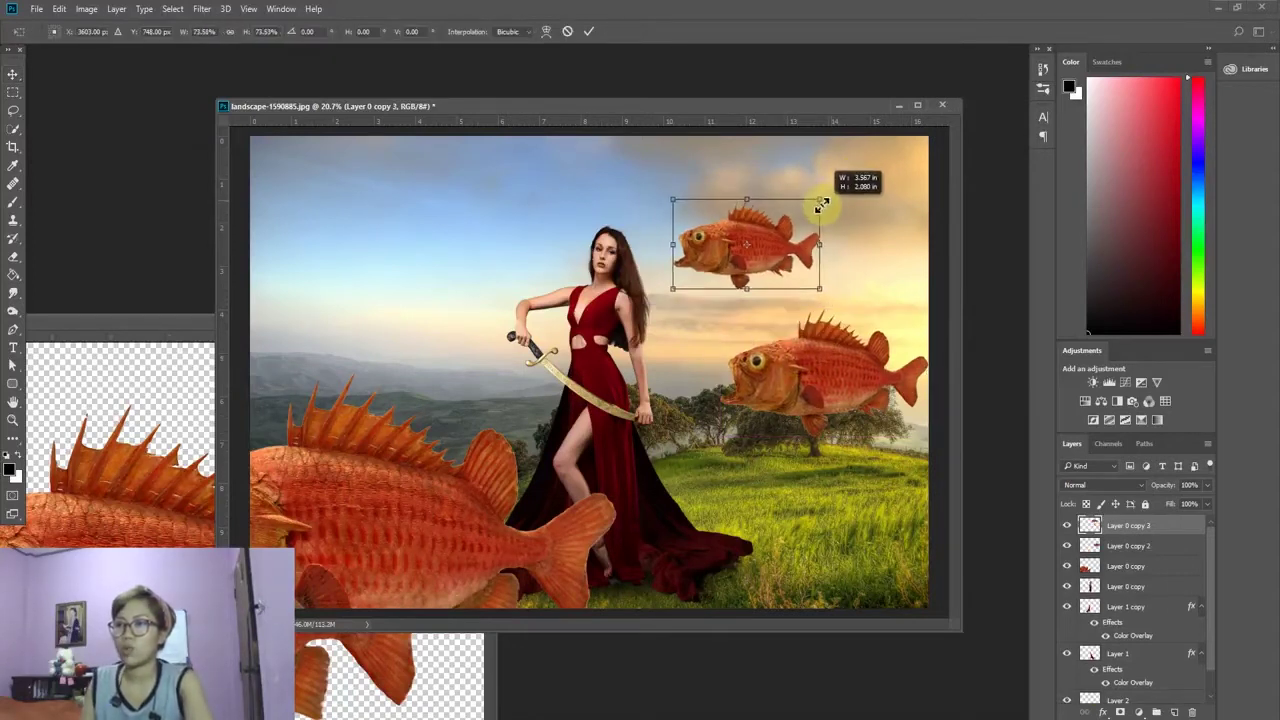
{"action": "left_click", "coordinate": [589, 31]}
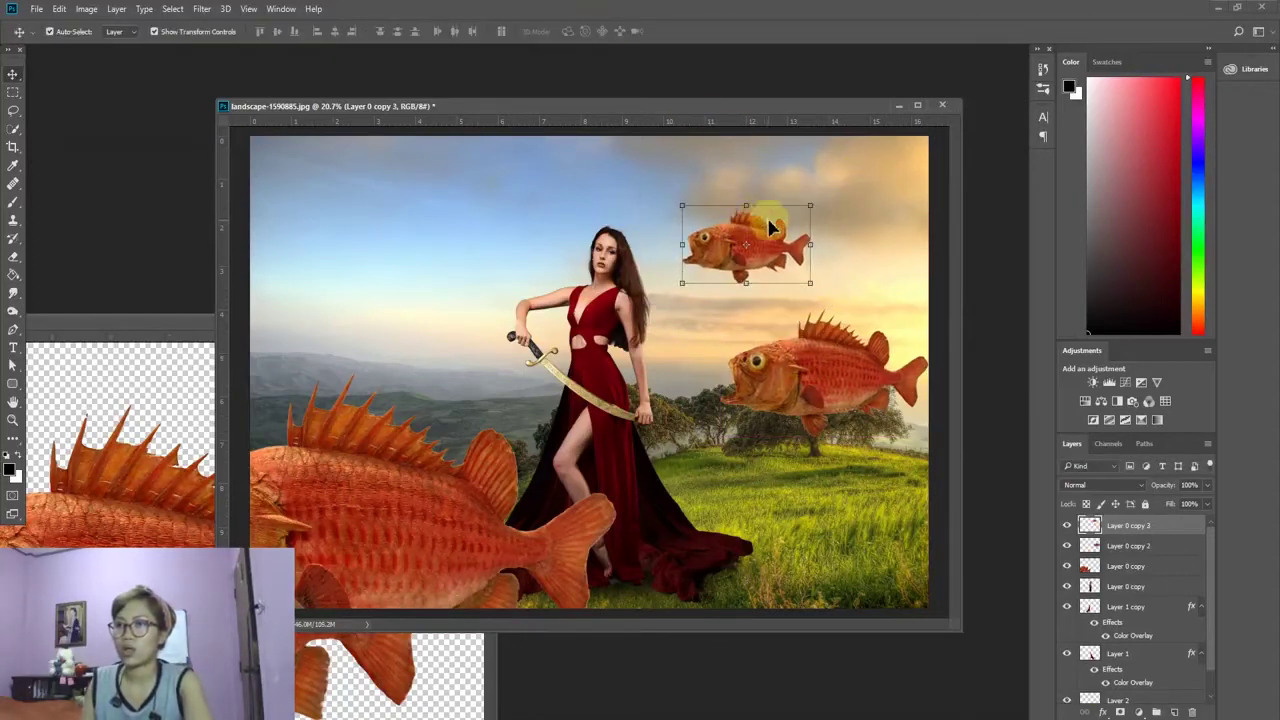
{"action": "left_click_drag", "start_coordinate": [775, 240], "coordinate": [435, 265]}
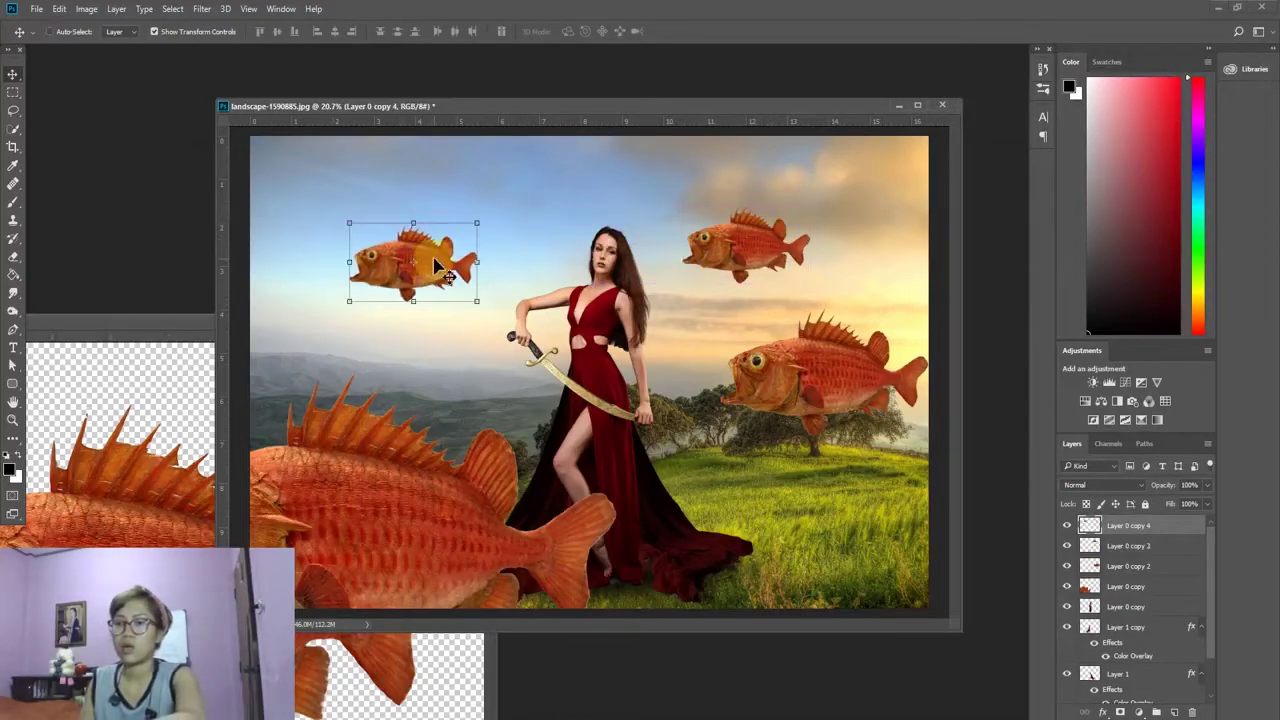
{"action": "left_click_drag", "start_coordinate": [437, 265], "coordinate": [372, 356]}
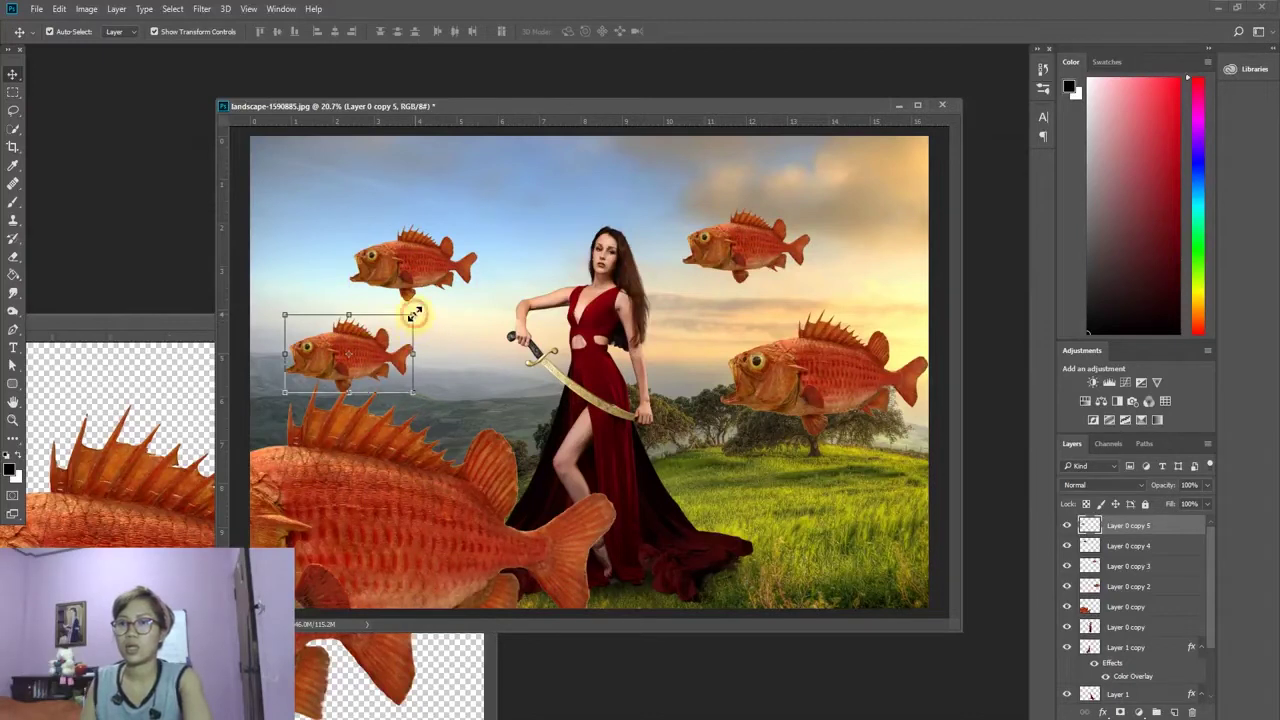
{"action": "left_click_drag", "start_coordinate": [413, 316], "coordinate": [386, 331]}
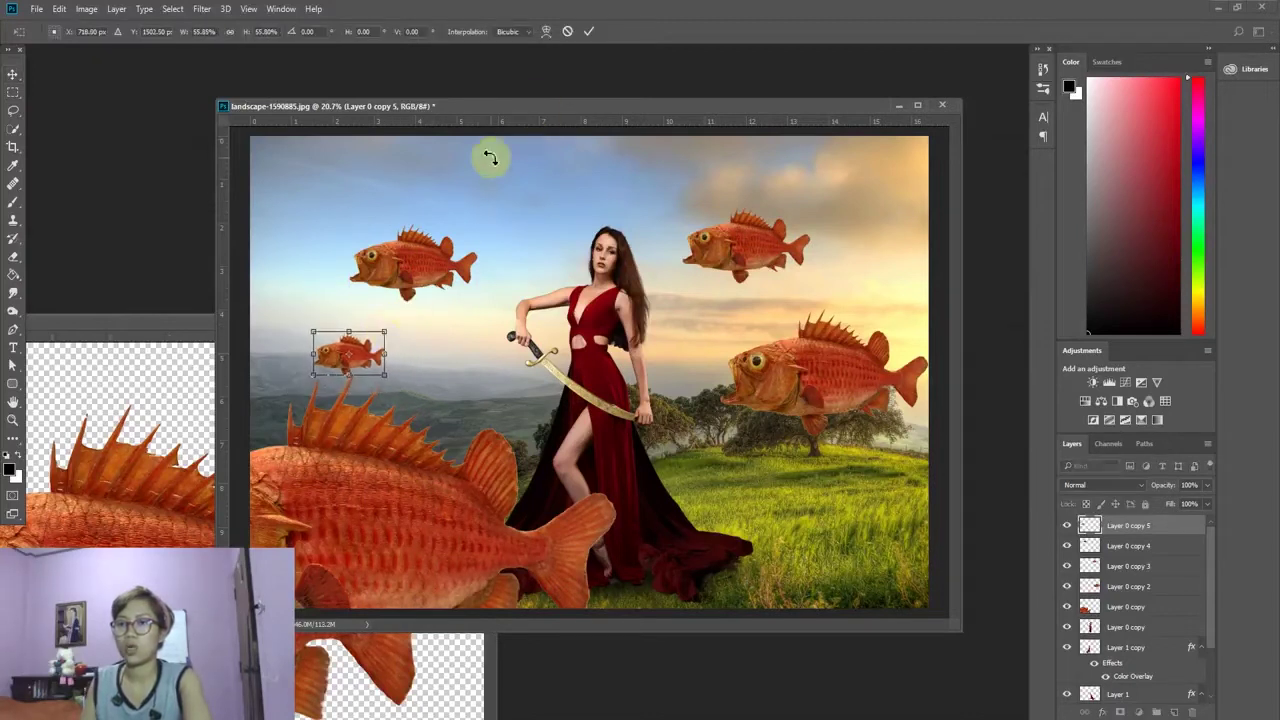
{"action": "left_click", "coordinate": [588, 35]}
Step: Flip the small lower-left fish and the upper-left fish horizontally
{"action": "key", "text": "ctrl+t"}
{"action": "right_click", "coordinate": [357, 348]}
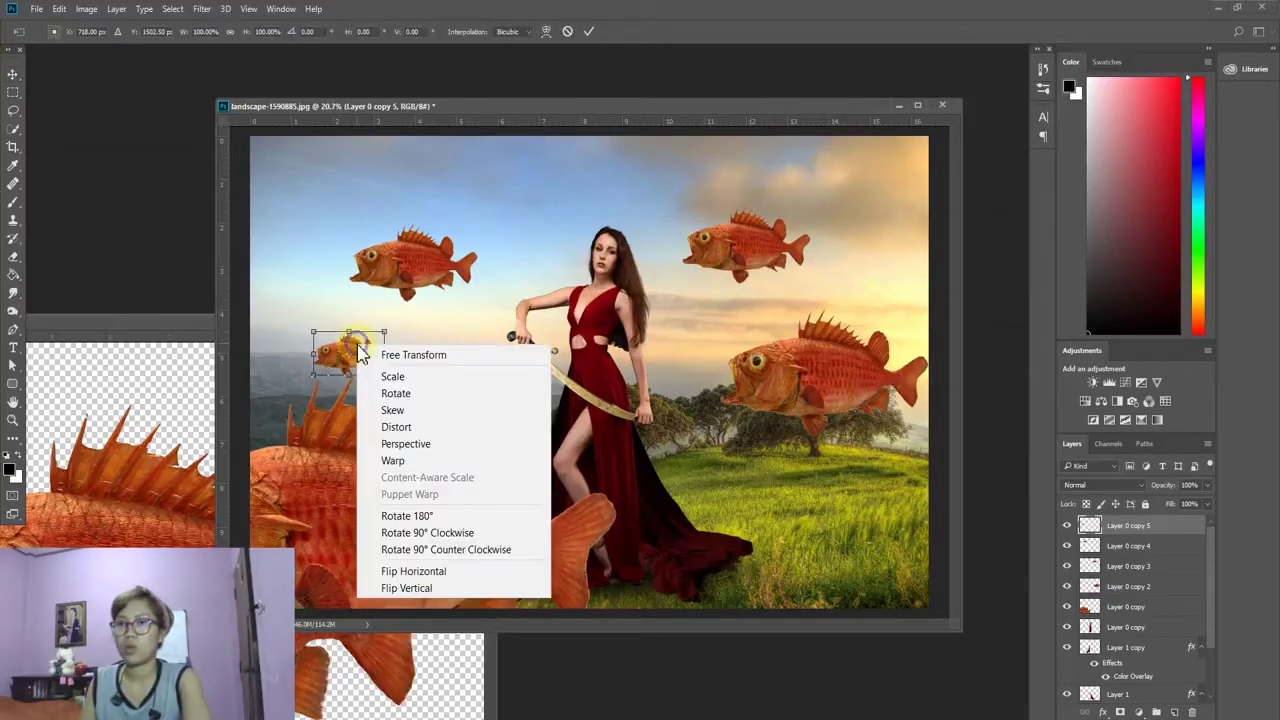
{"action": "left_click", "coordinate": [443, 571]}
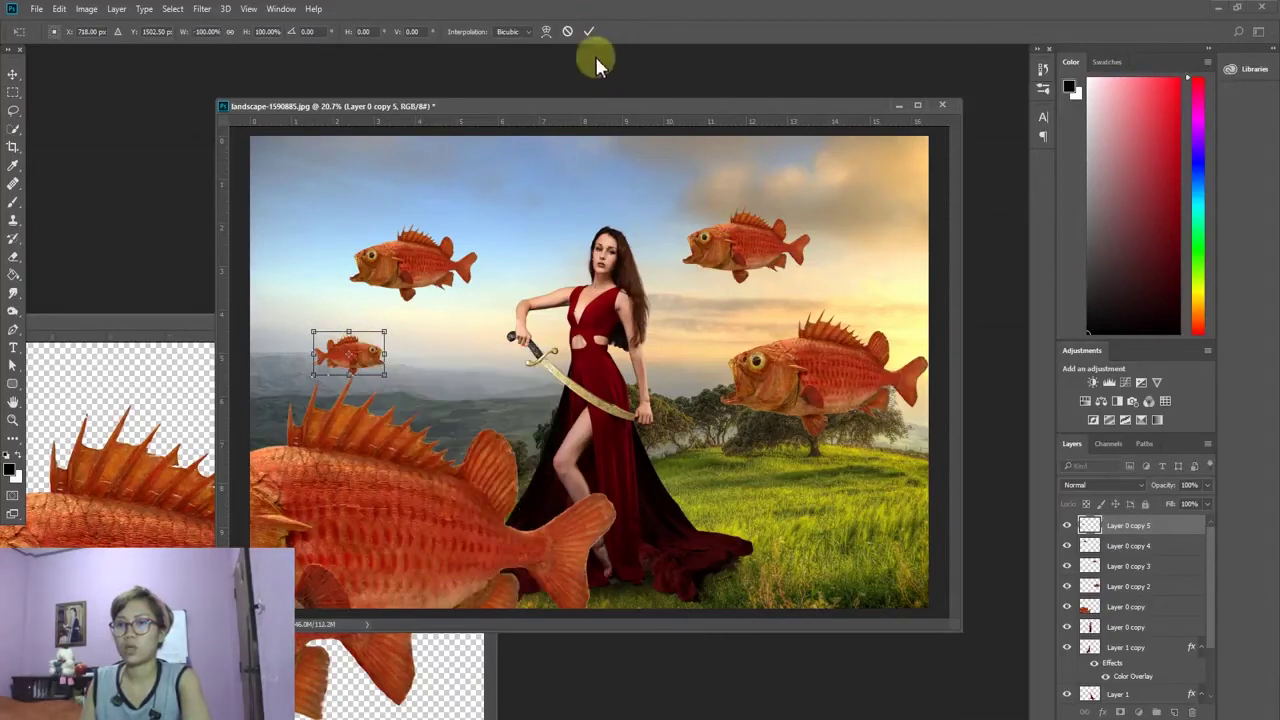
{"action": "left_click", "coordinate": [590, 35]}
{"action": "left_click", "coordinate": [409, 256]}
{"action": "key", "text": "ctrl+t"}
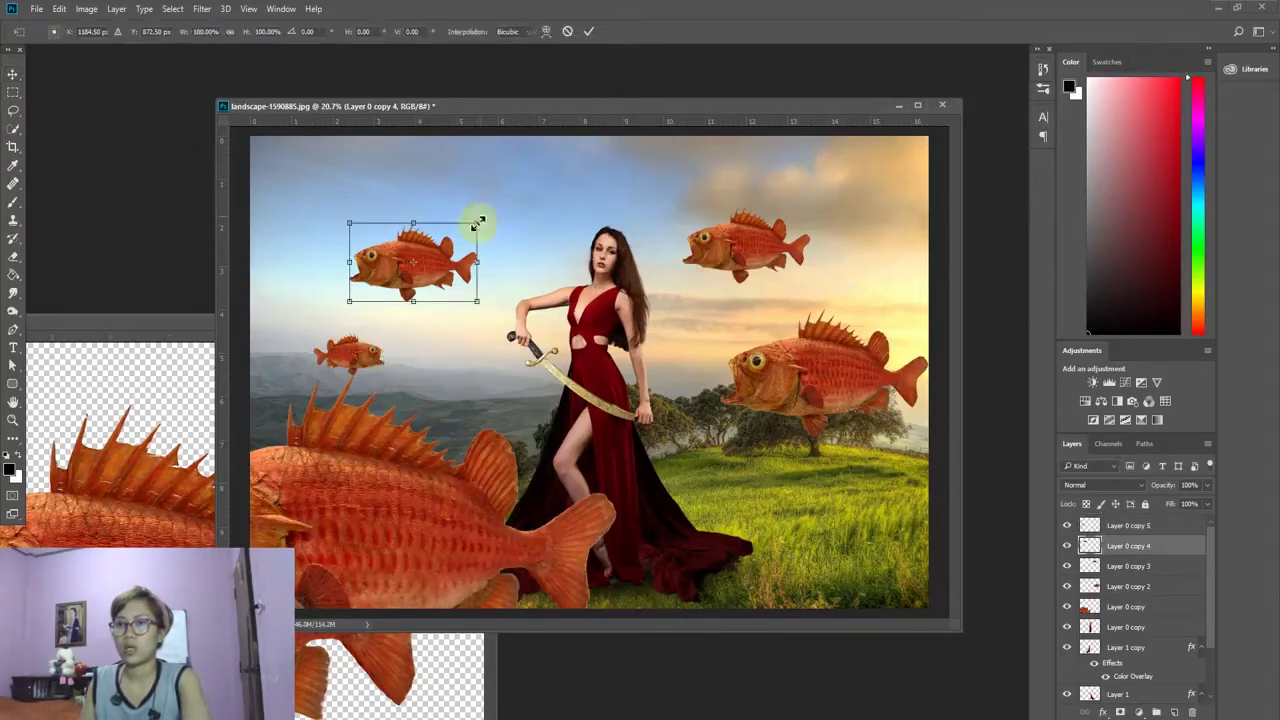
{"action": "right_click", "coordinate": [455, 245]}
{"action": "left_click", "coordinate": [580, 470]}
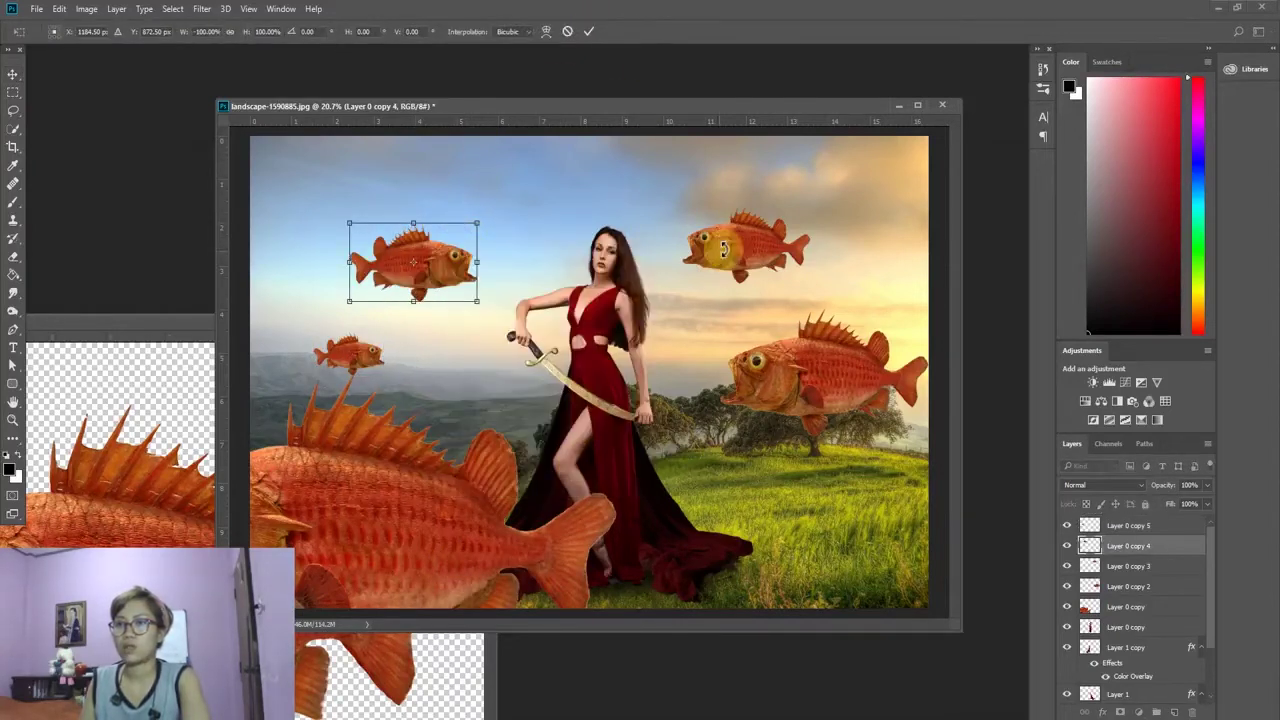
{"action": "left_click", "coordinate": [588, 31]}
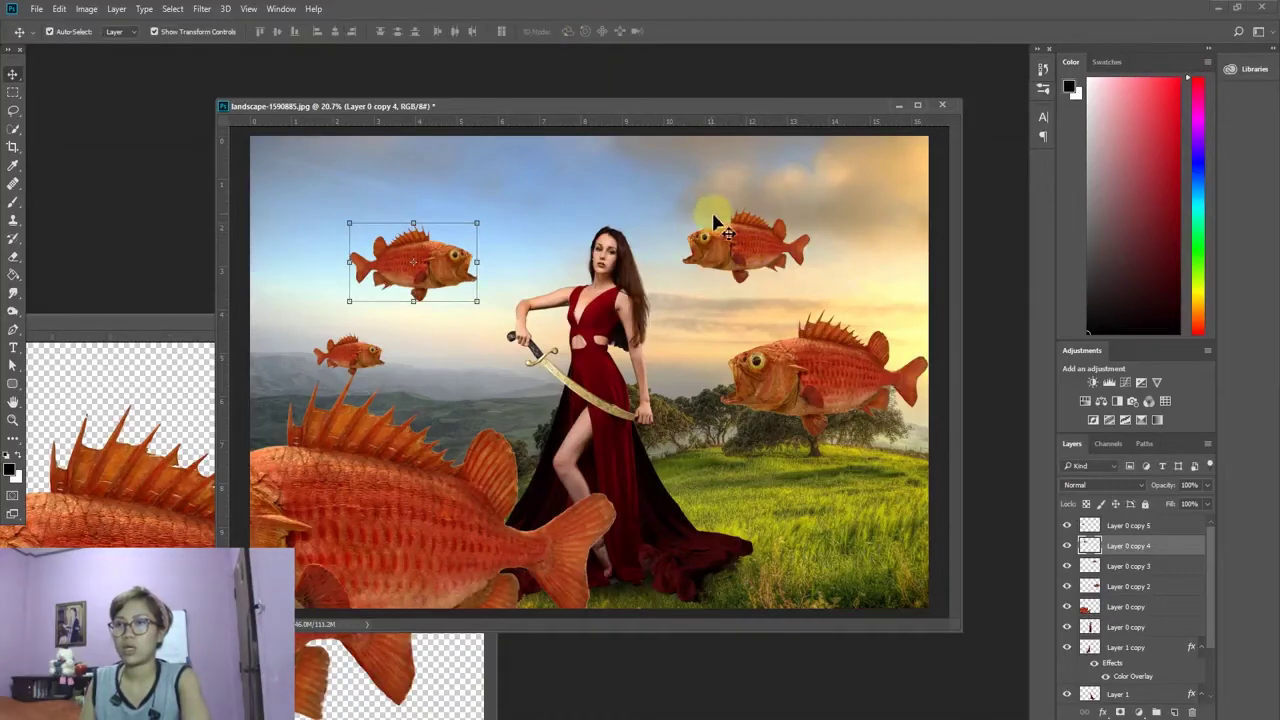
Step: Flip the upper-right fish horizontally and nudge the big foreground fish up and left
{"action": "left_click", "coordinate": [725, 232]}
{"action": "key", "text": "ctrl+t"}
{"action": "right_click", "coordinate": [744, 236]}
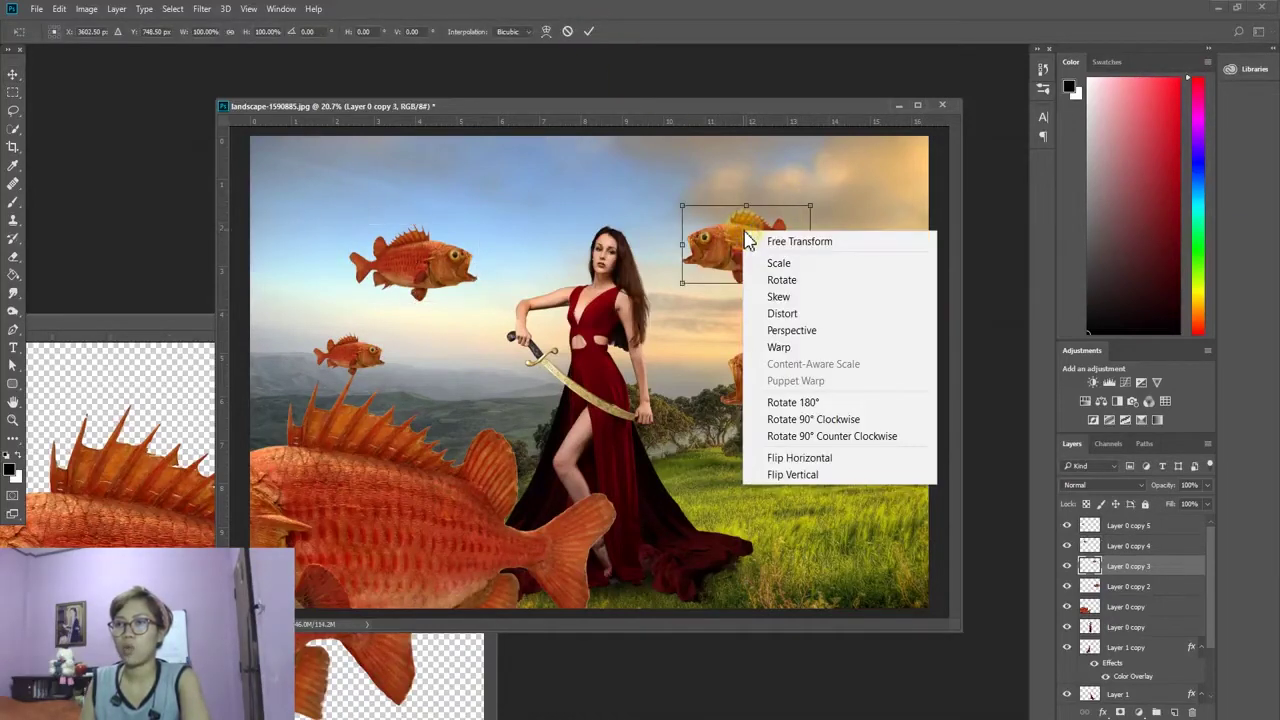
{"action": "left_click", "coordinate": [820, 453]}
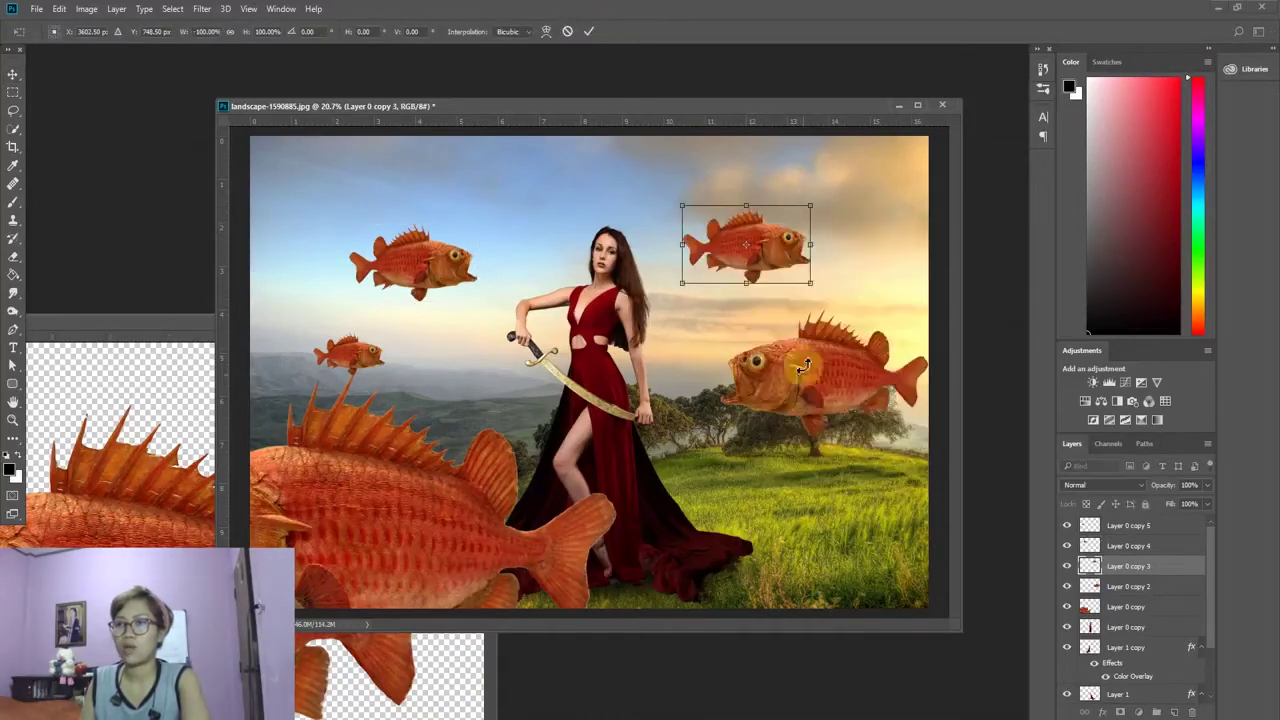
{"action": "left_click", "coordinate": [590, 33]}
{"action": "left_click", "coordinate": [868, 372]}
{"action": "left_click", "coordinate": [440, 532]}
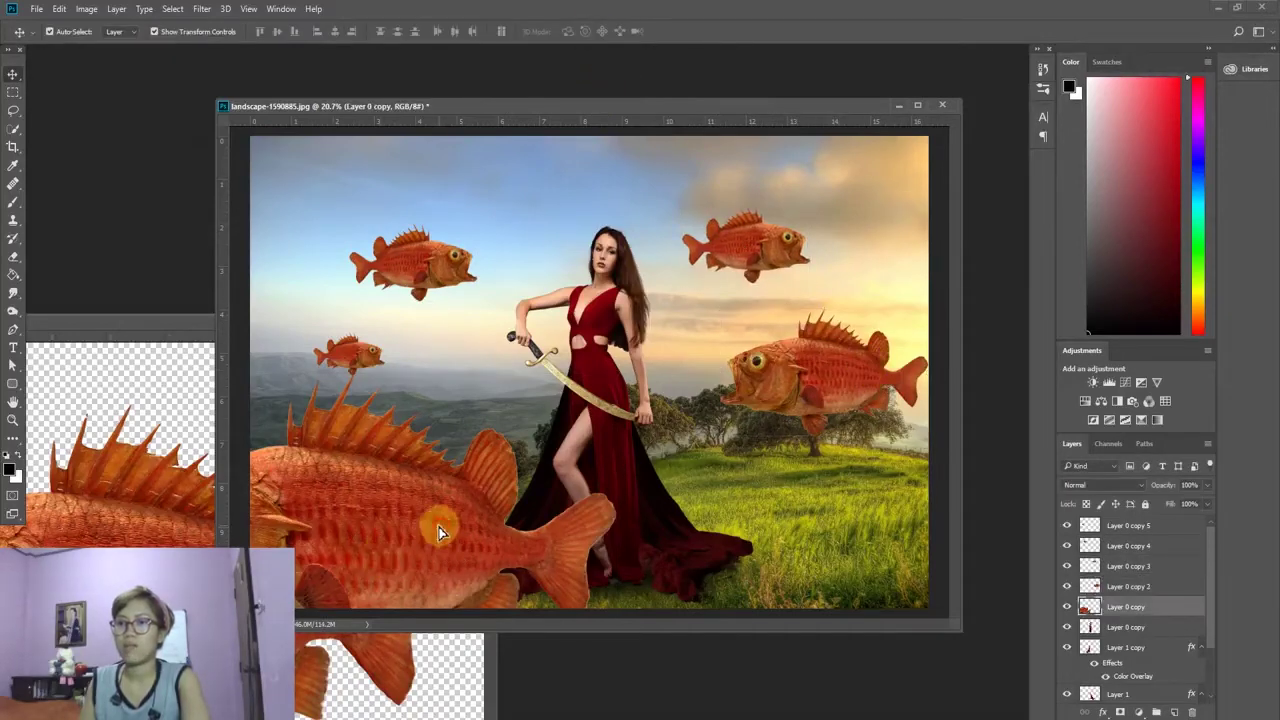
{"action": "left_click_drag", "start_coordinate": [440, 532], "coordinate": [426, 508]}
Step: Gaussian-blur the big foreground fish and add a slightly tilted blurred copy at lower right
{"action": "left_click", "coordinate": [201, 8]}
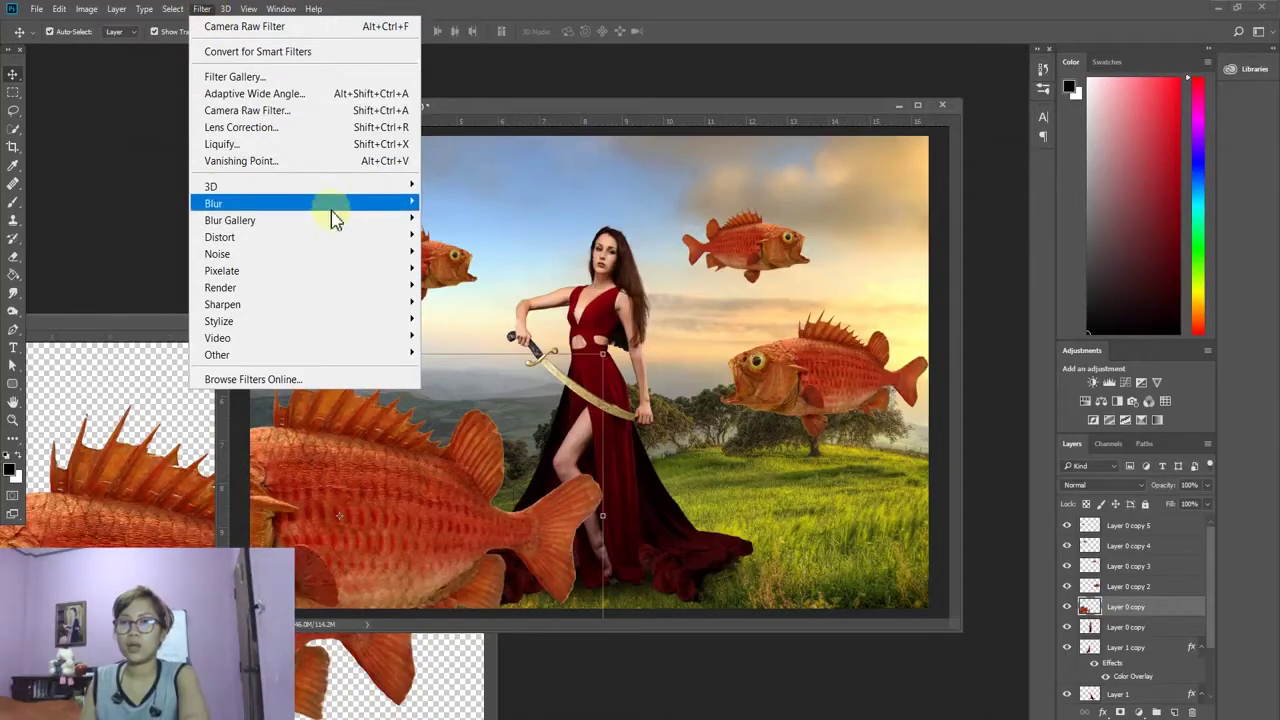
{"action": "mouse_move", "coordinate": [300, 203]}
{"action": "left_click", "coordinate": [463, 272]}
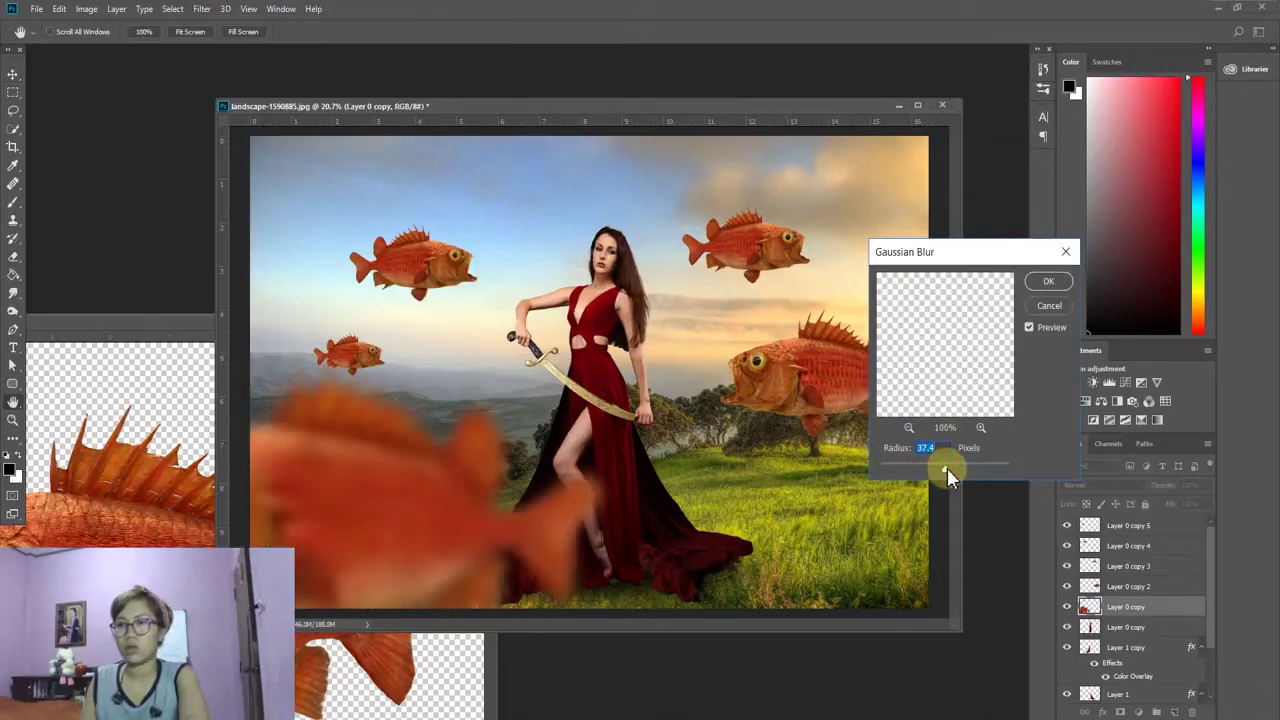
{"action": "left_click", "coordinate": [1048, 281]}
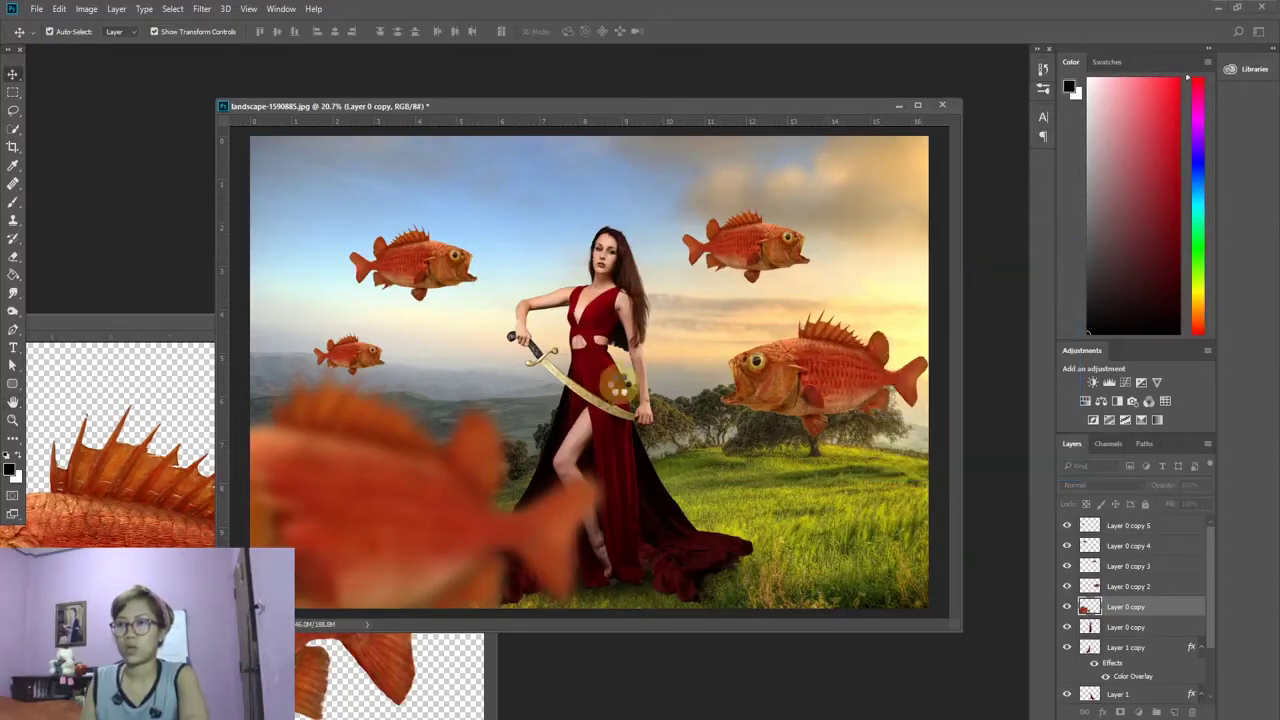
{"action": "left_click_drag", "start_coordinate": [390, 514], "coordinate": [435, 507]}
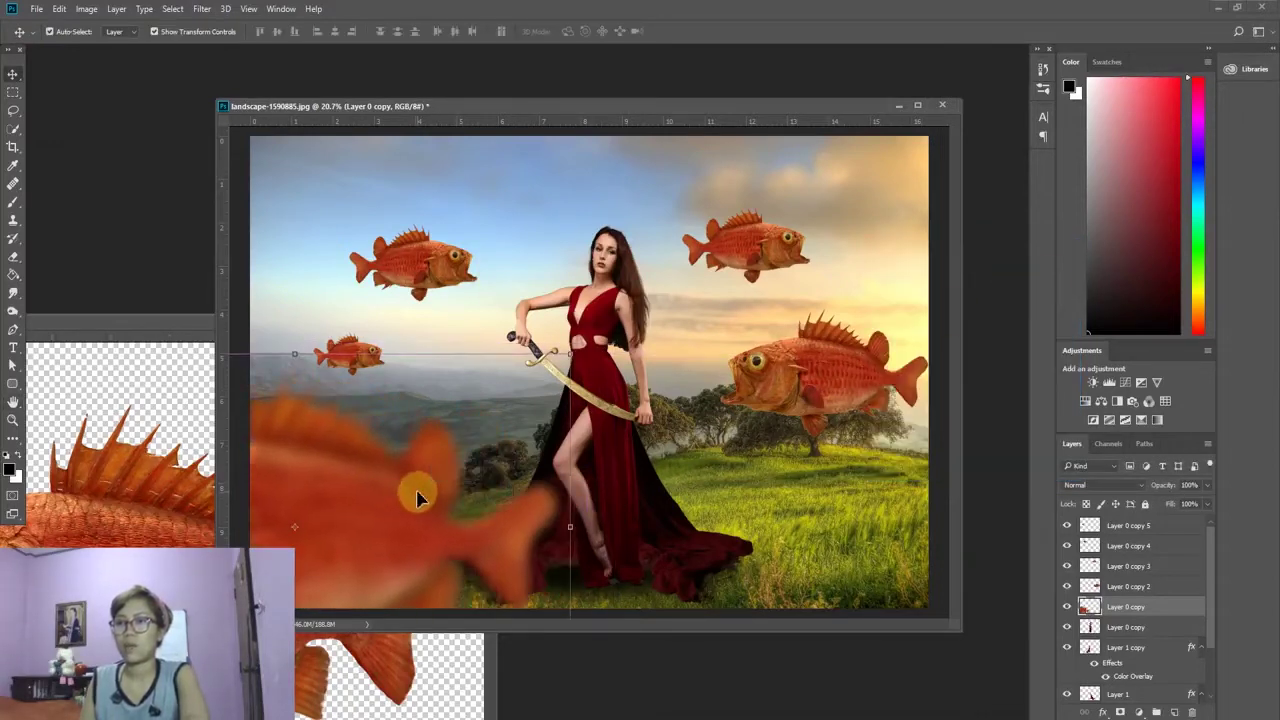
{"action": "mouse_move", "coordinate": [414, 486]}
{"action": "left_mouse_down"}
{"action": "mouse_move", "coordinate": [852, 478]}
{"action": "mouse_move", "coordinate": [809, 457]}
{"action": "mouse_move", "coordinate": [776, 470]}
{"action": "left_mouse_up"}
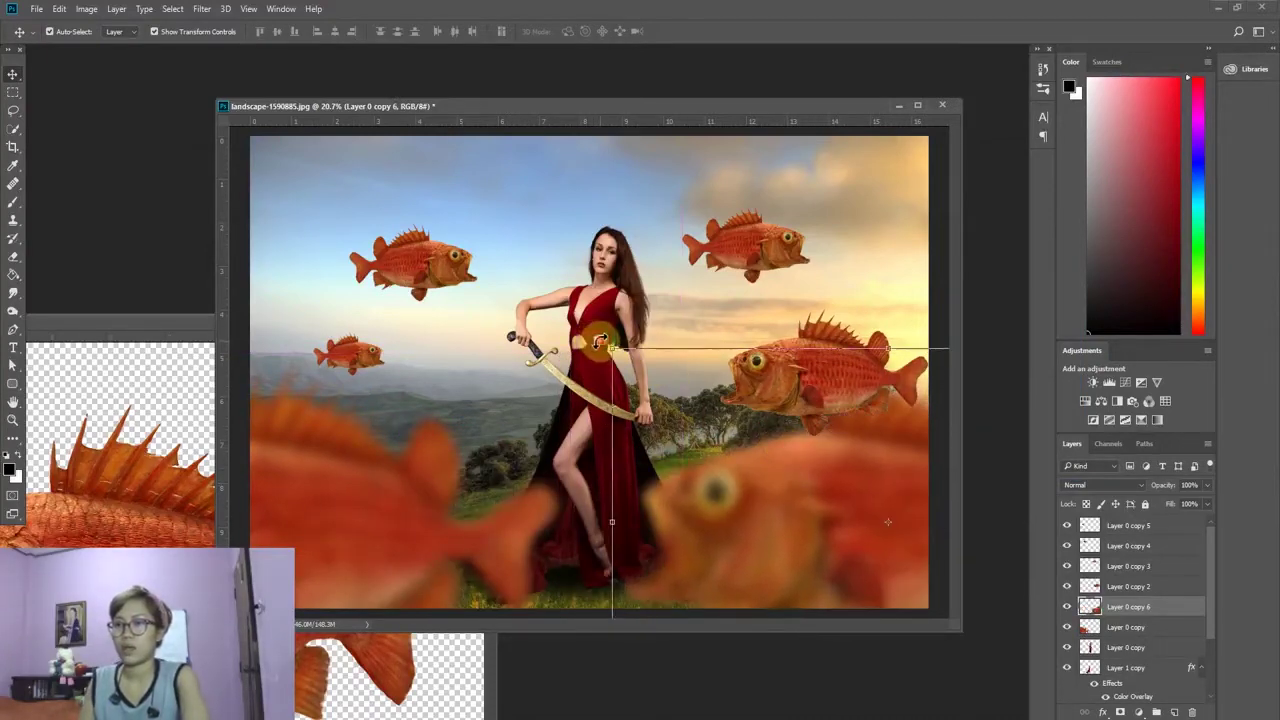
{"action": "left_click_drag", "start_coordinate": [598, 343], "coordinate": [712, 297]}
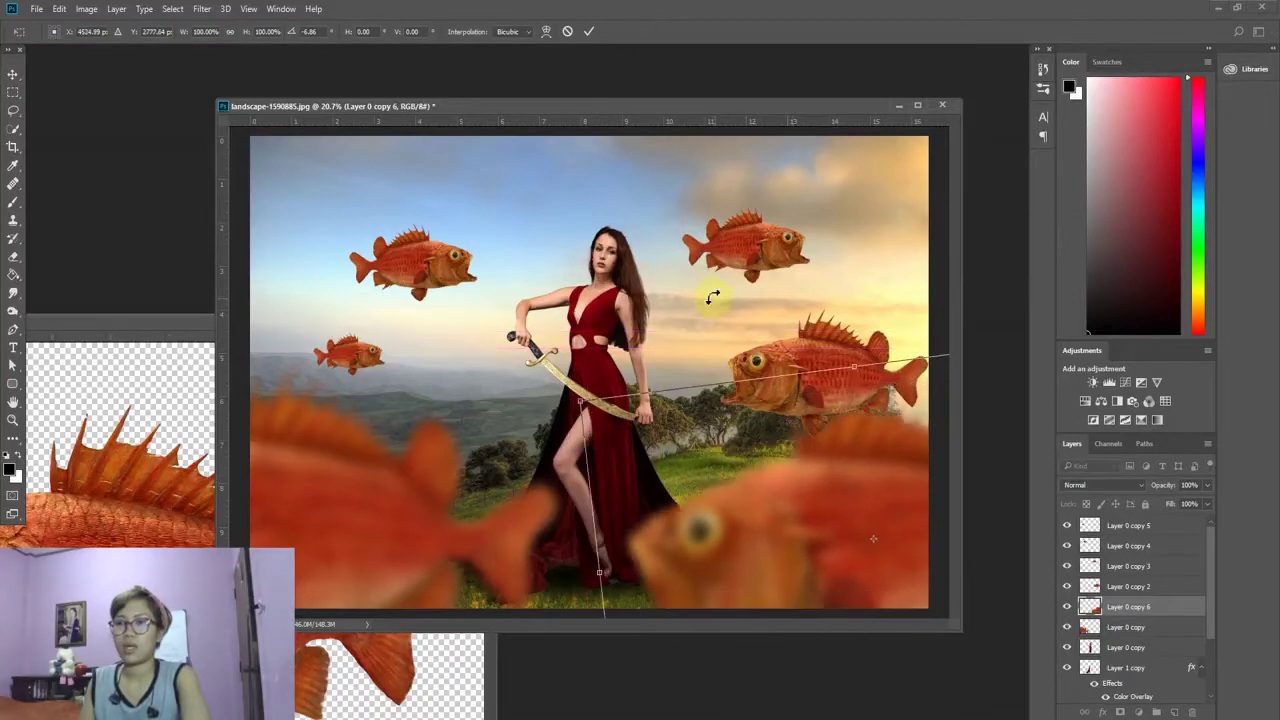
{"action": "left_click", "coordinate": [589, 31]}
Step: Duplicate the blurred fish to the upper left, move its layer to the top, and reposition it
{"action": "left_click", "coordinate": [340, 438]}
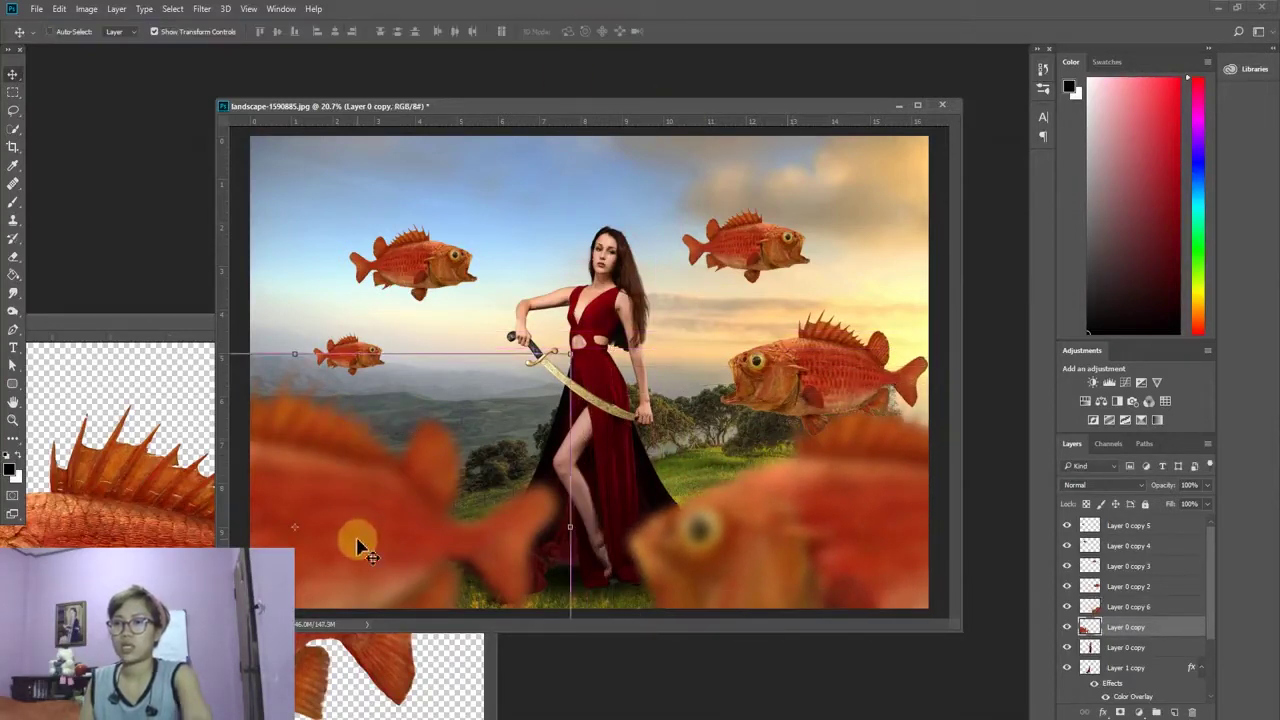
{"action": "left_click_drag", "start_coordinate": [360, 548], "coordinate": [385, 155]}
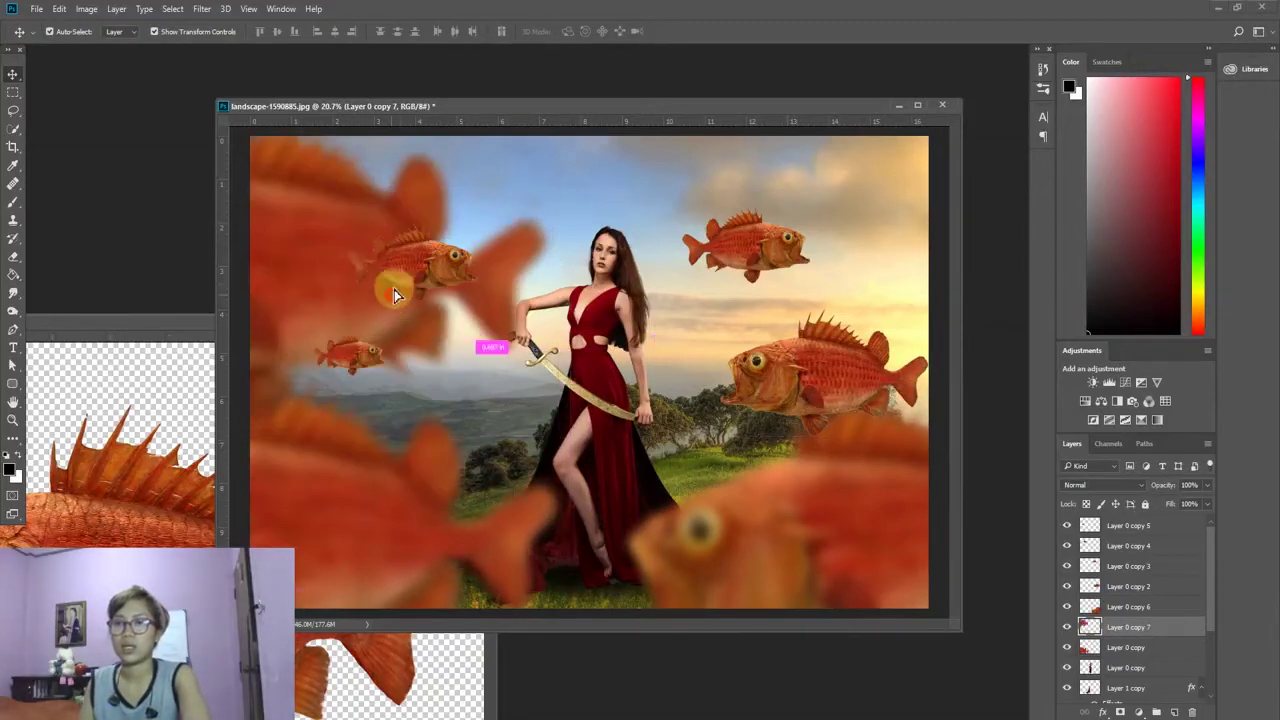
{"action": "left_click_drag", "start_coordinate": [405, 342], "coordinate": [420, 193]}
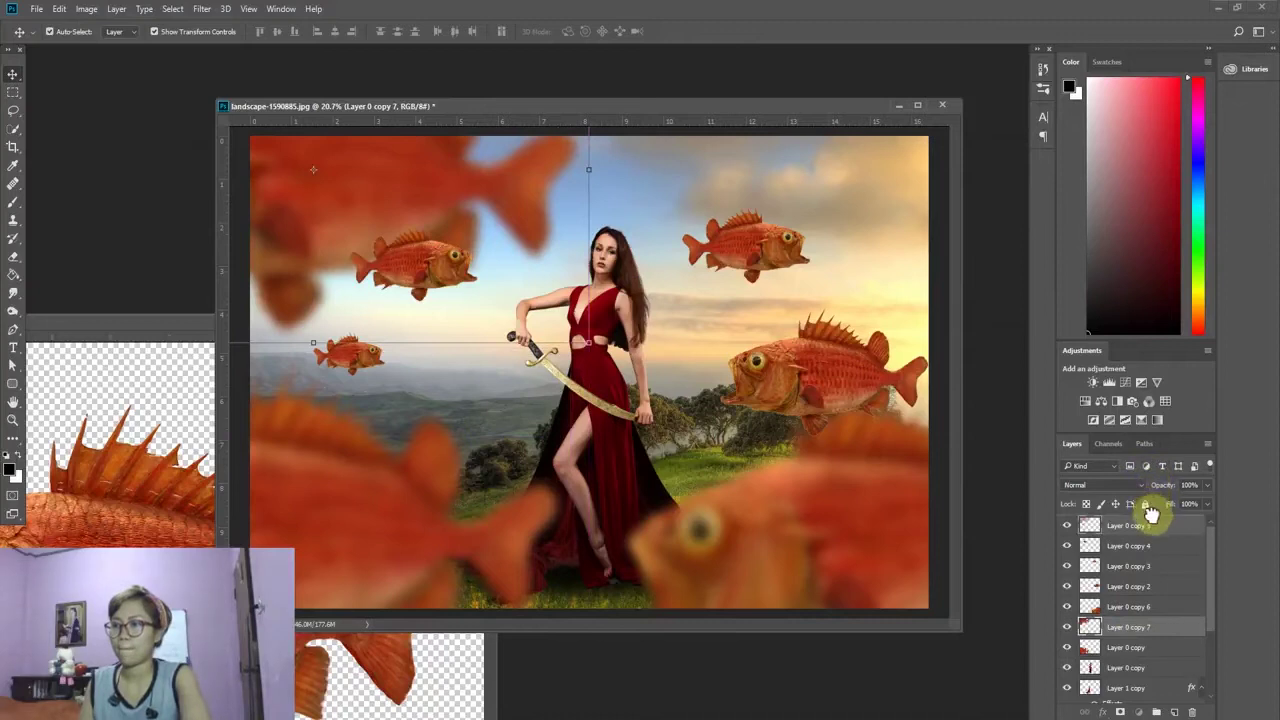
{"action": "left_click_drag", "start_coordinate": [1152, 516], "coordinate": [1155, 522]}
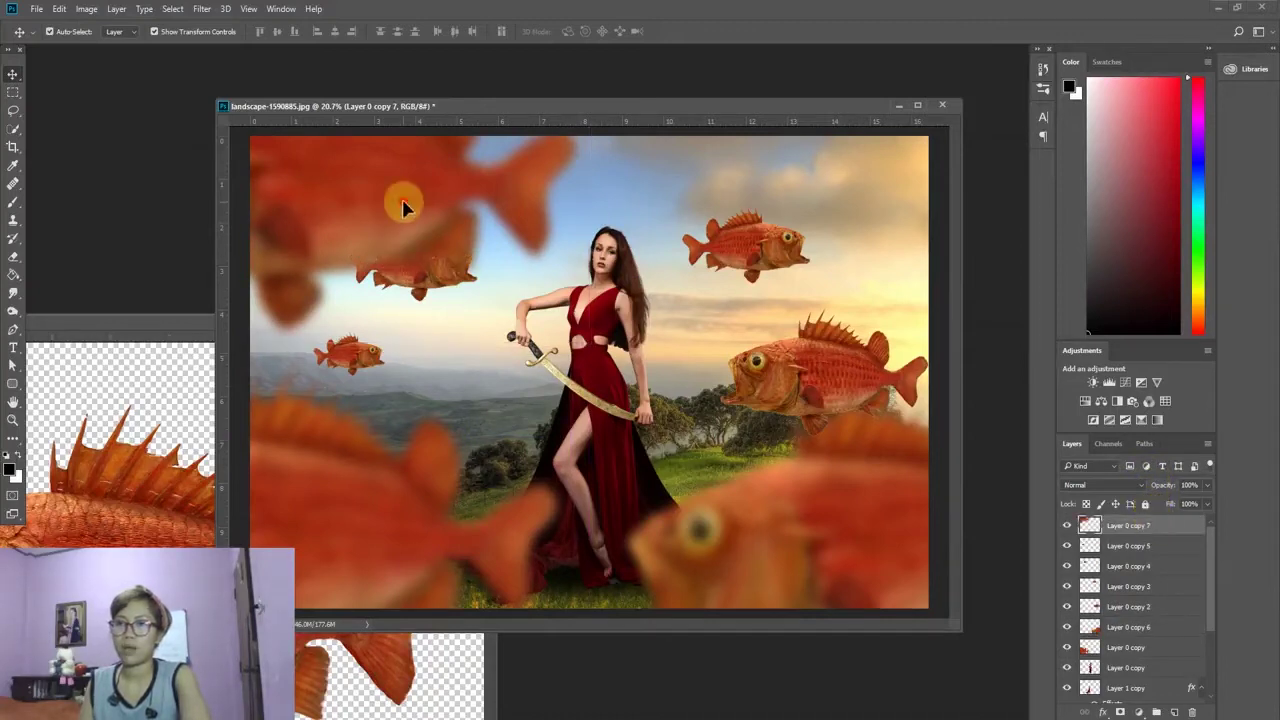
{"action": "key", "text": "ctrl+t"}
{"action": "left_click_drag", "start_coordinate": [533, 296], "coordinate": [572, 242]}
{"action": "left_click", "coordinate": [597, 31]}
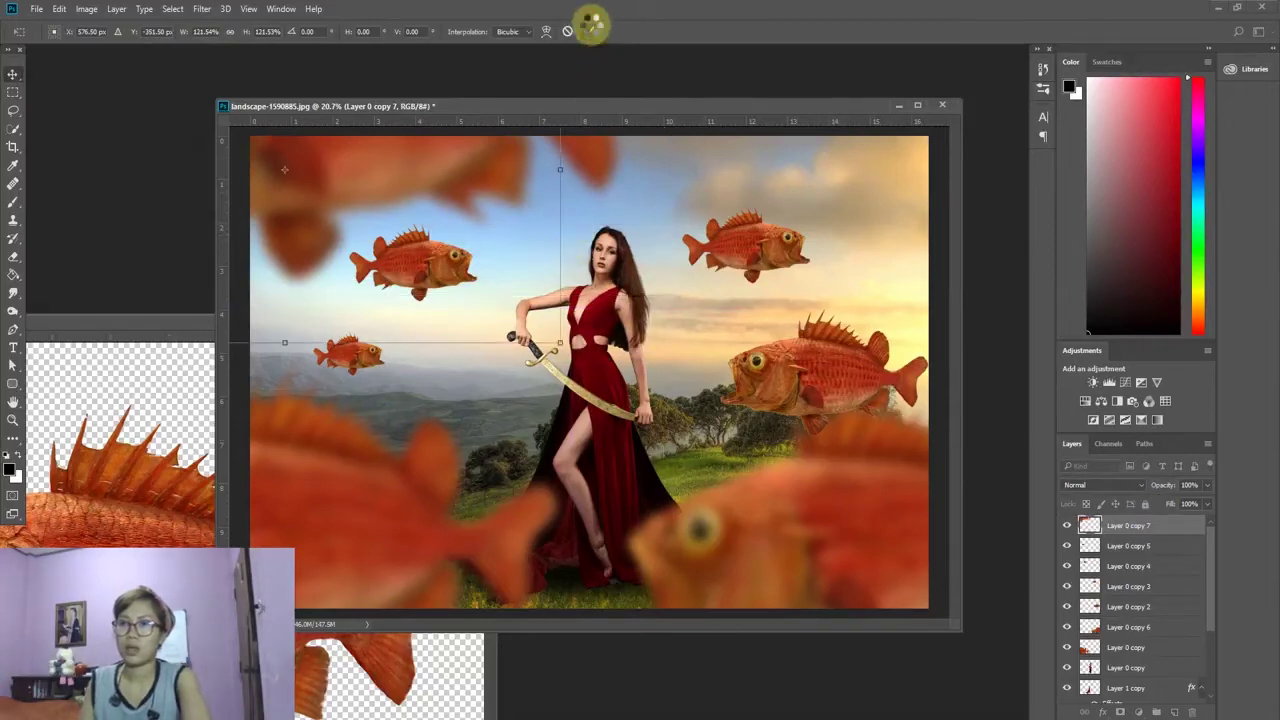
Step: Reposition the lower-left and lower-right blurred fish along the bottom edge
{"action": "mouse_move", "coordinate": [437, 480]}
{"action": "left_mouse_down"}
{"action": "mouse_move", "coordinate": [380, 523]}
{"action": "mouse_move", "coordinate": [386, 571]}
{"action": "mouse_move", "coordinate": [586, 534]}
{"action": "mouse_move", "coordinate": [406, 543]}
{"action": "mouse_move", "coordinate": [690, 545]}
{"action": "left_mouse_up"}
{"action": "left_click_drag", "start_coordinate": [800, 516], "coordinate": [846, 523]}
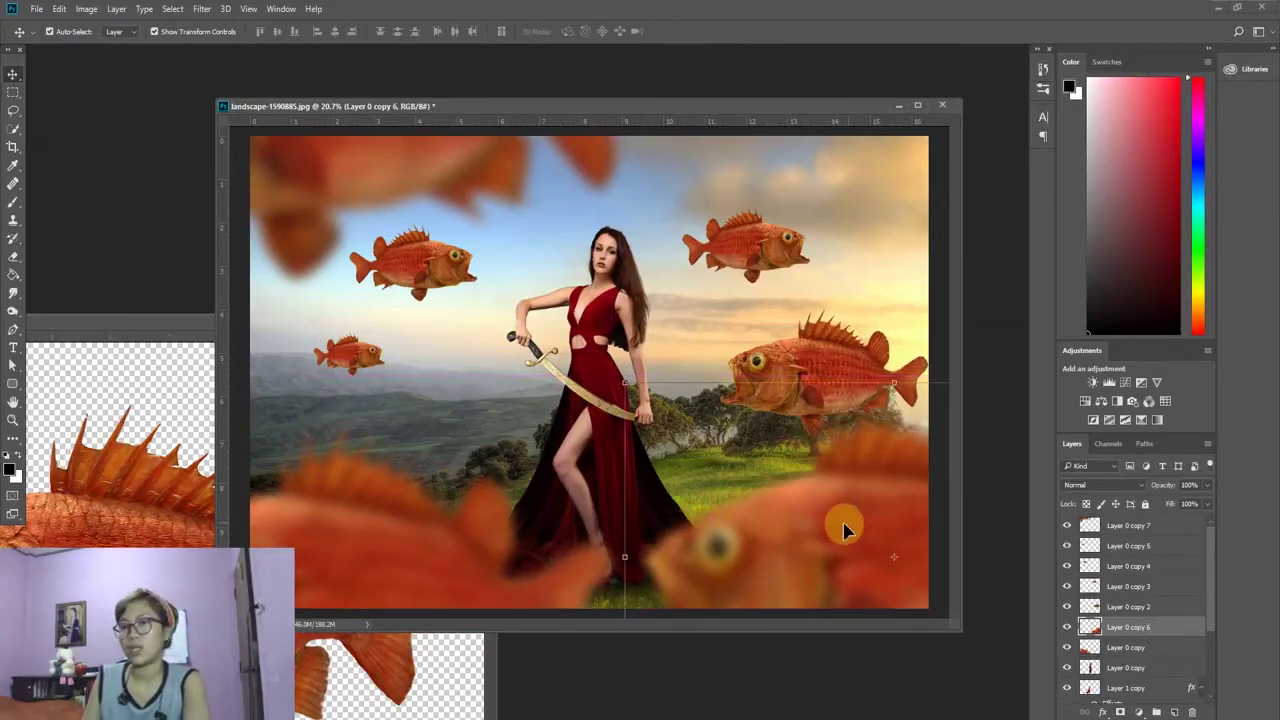
{"action": "left_click_drag", "start_coordinate": [443, 543], "coordinate": [441, 548]}
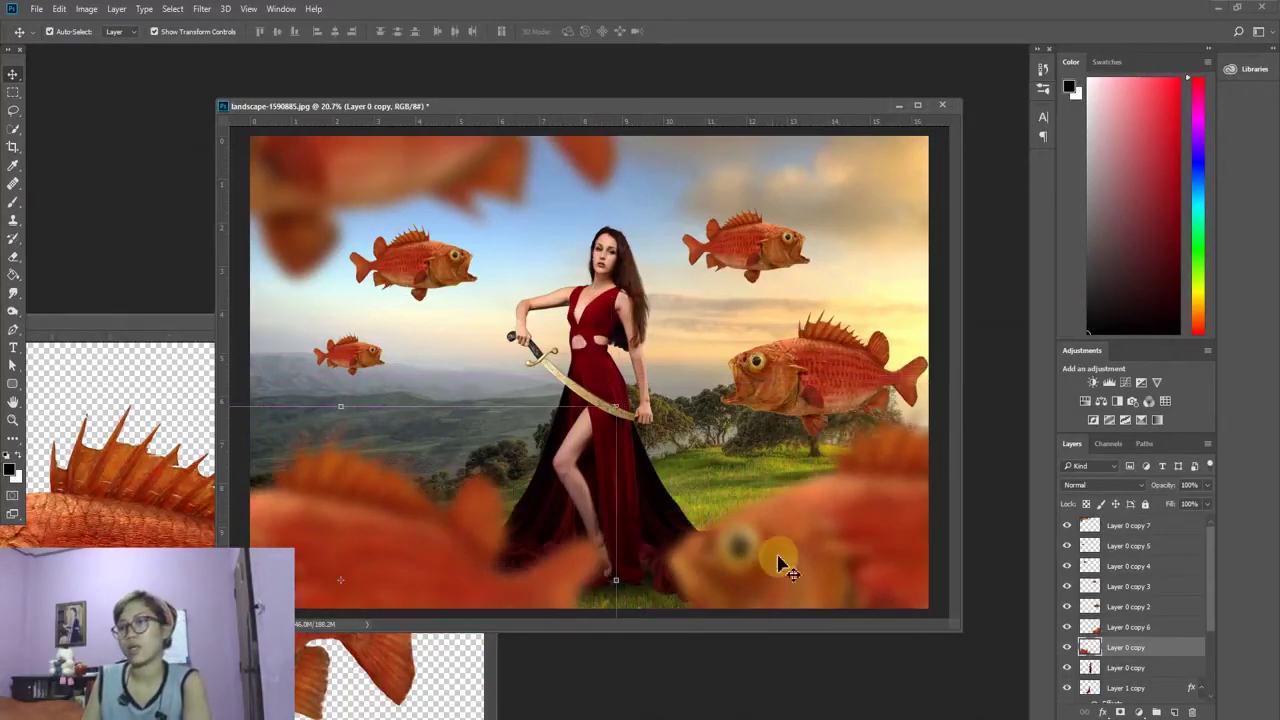
{"action": "left_click_drag", "start_coordinate": [777, 563], "coordinate": [806, 540]}
{"action": "left_click", "coordinate": [777, 255]}
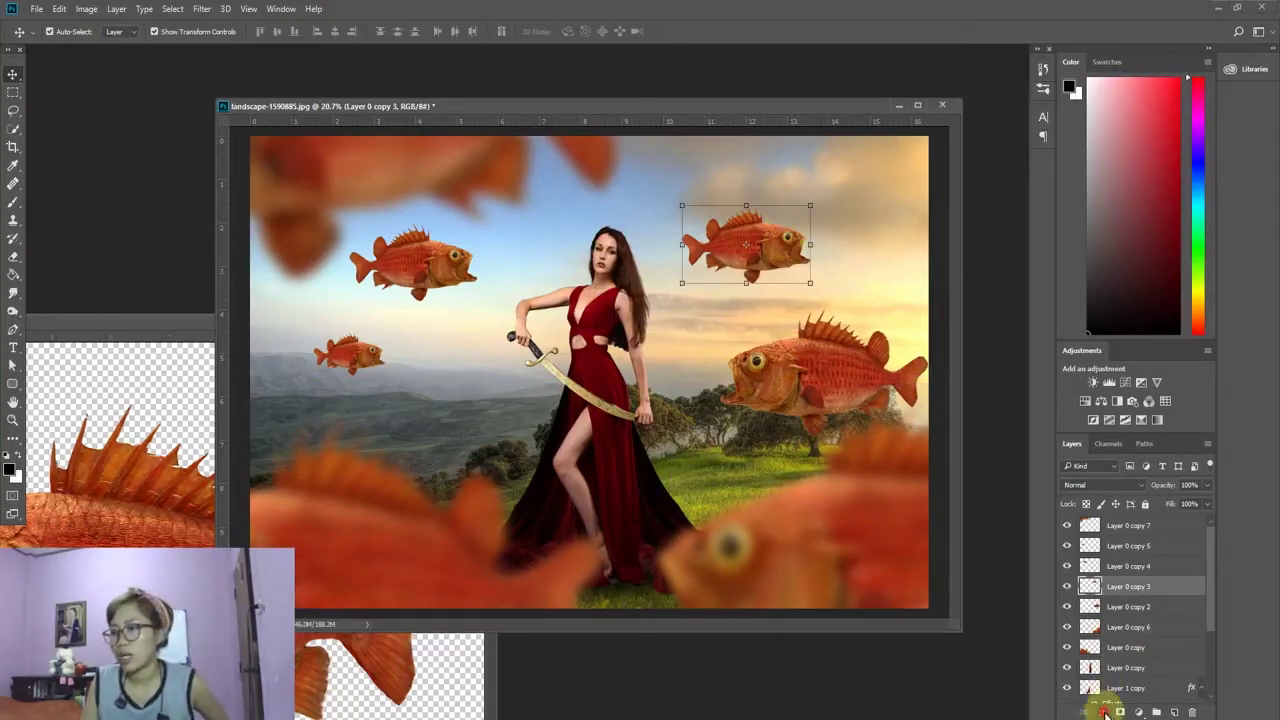
Step: Add a white Inner Glow to the upper-right fish, adjusting opacity, choke and size
{"action": "left_click", "coordinate": [1104, 712]}
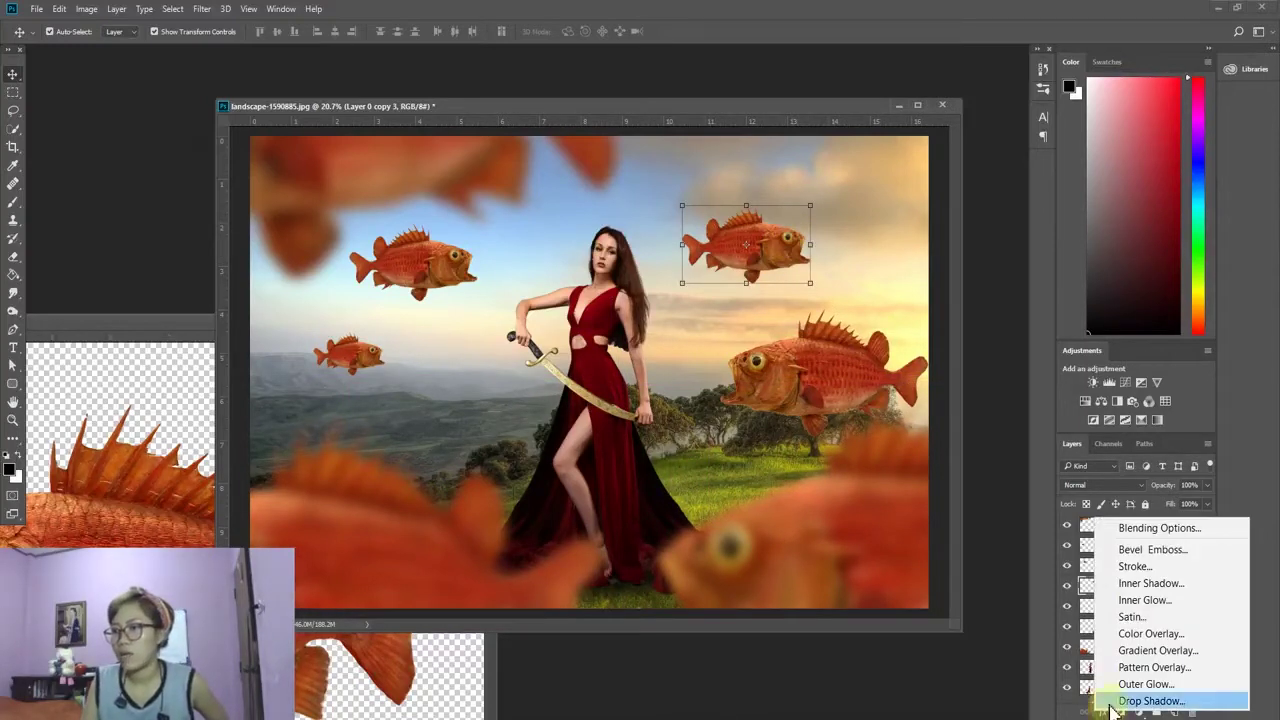
{"action": "left_click", "coordinate": [1143, 600]}
{"action": "mouse_move", "coordinate": [782, 132]}
{"action": "left_mouse_down"}
{"action": "mouse_move", "coordinate": [697, 441]}
{"action": "mouse_move", "coordinate": [709, 429]}
{"action": "left_mouse_up"}
{"action": "left_click_drag", "start_coordinate": [657, 486], "coordinate": [579, 489]}
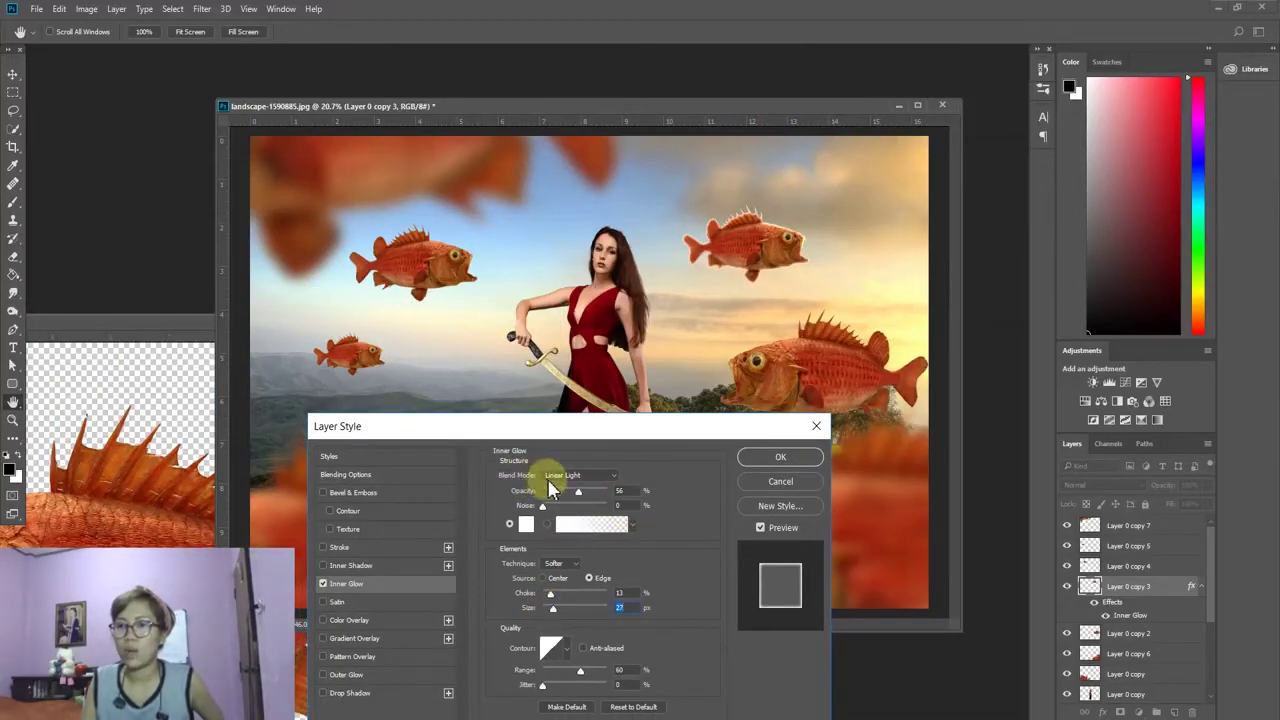
{"action": "left_click", "coordinate": [526, 523]}
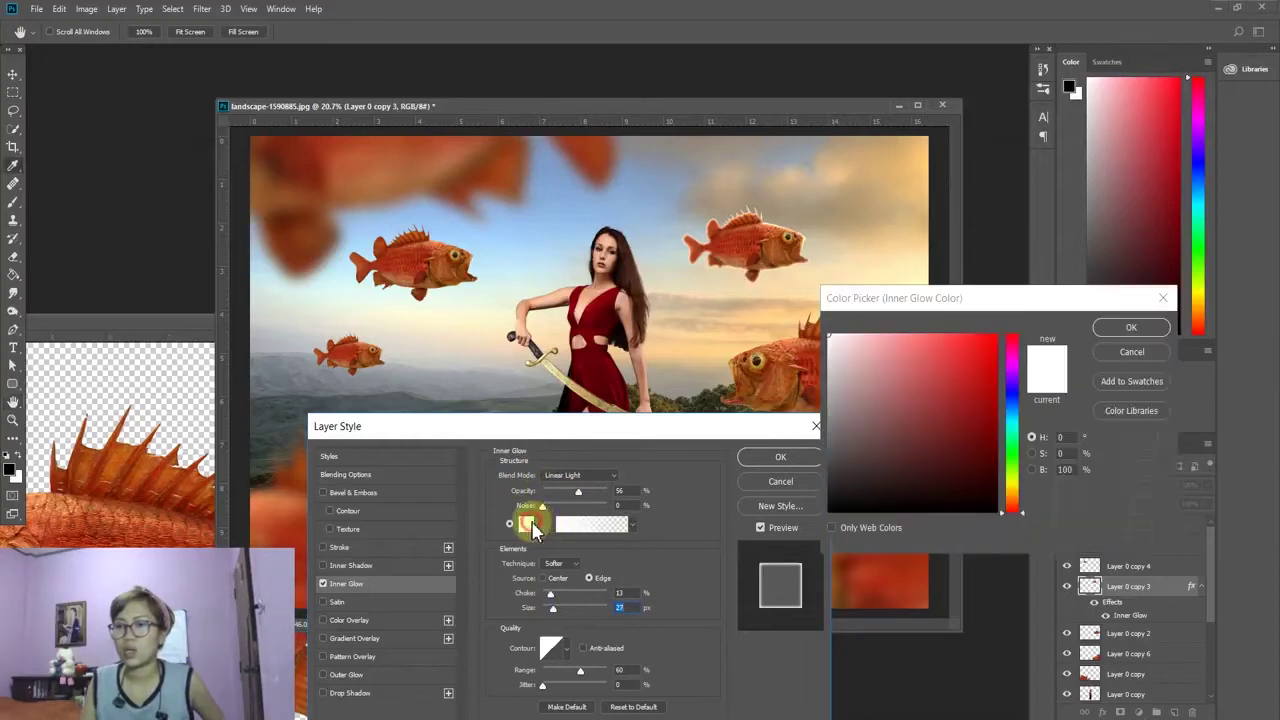
{"action": "left_click", "coordinate": [1131, 327]}
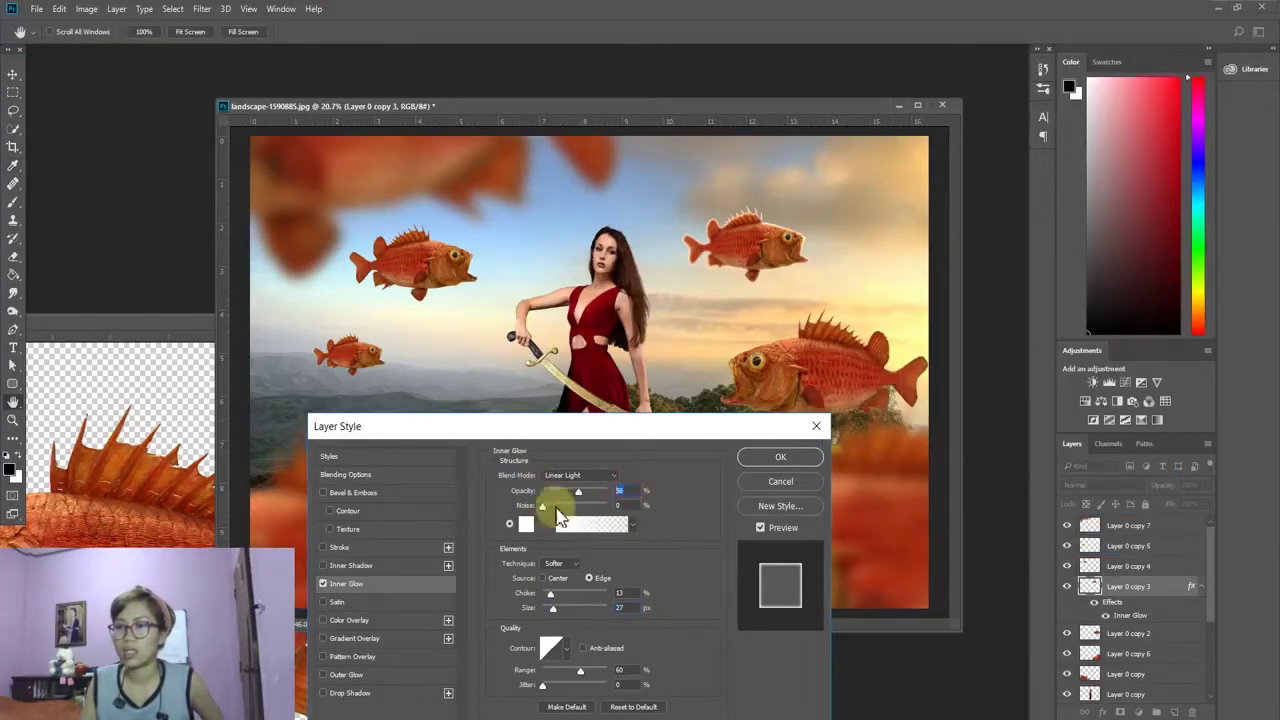
{"action": "left_click", "coordinate": [633, 592]}
{"action": "left_click", "coordinate": [621, 607]}
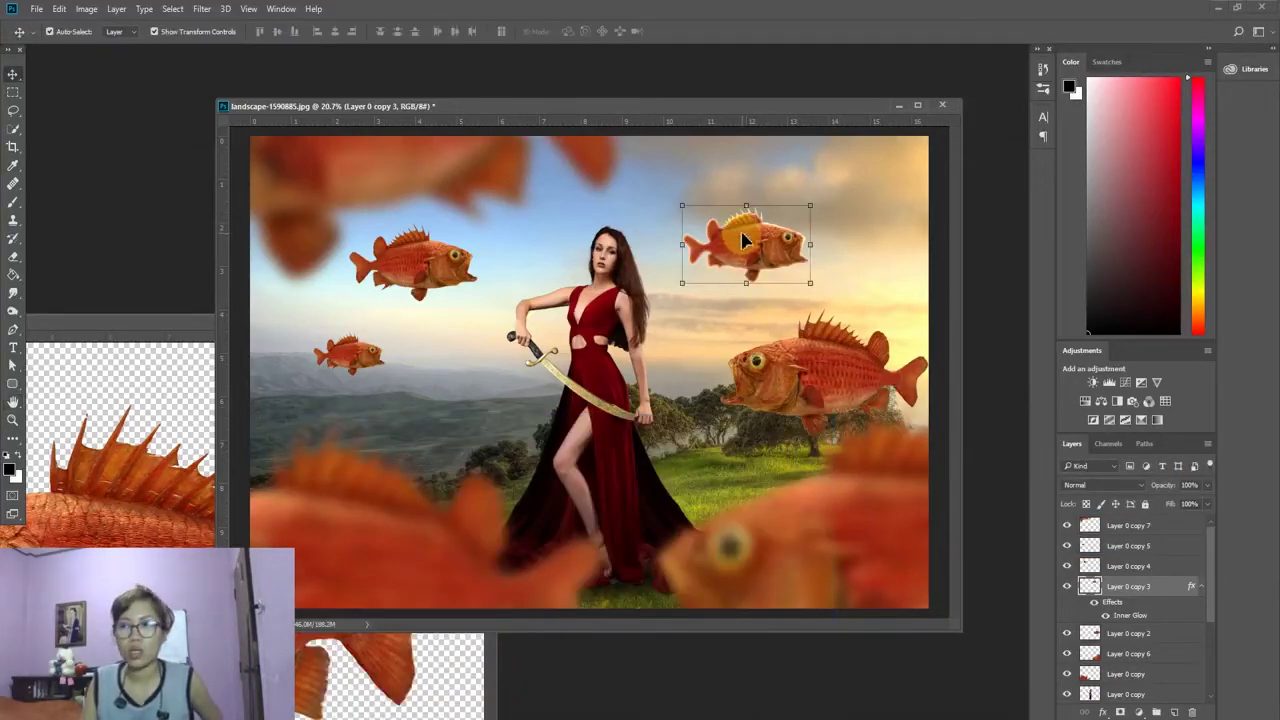
Step: Give the big right fish an Inner Glow with 46 px size and lower opacity
{"action": "left_click", "coordinate": [850, 377]}
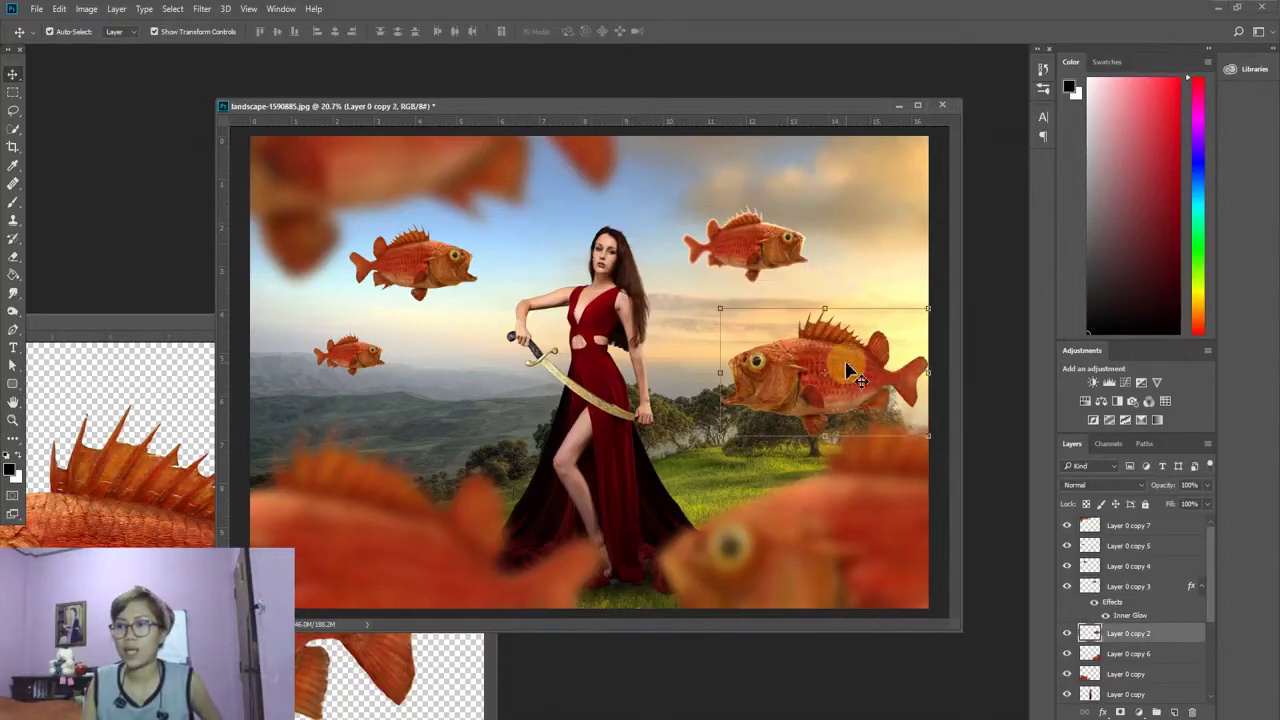
{"action": "left_click", "coordinate": [1102, 711]}
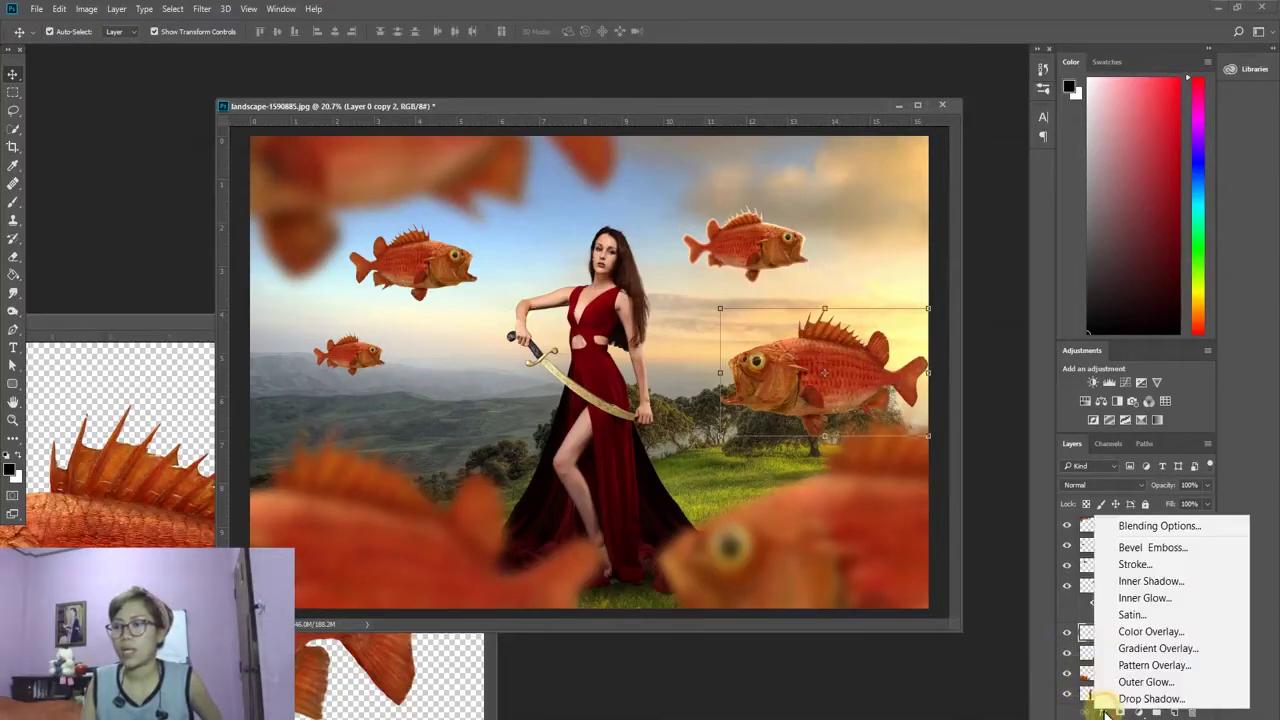
{"action": "left_click", "coordinate": [1138, 598]}
{"action": "left_click_drag", "start_coordinate": [760, 137], "coordinate": [615, 387]}
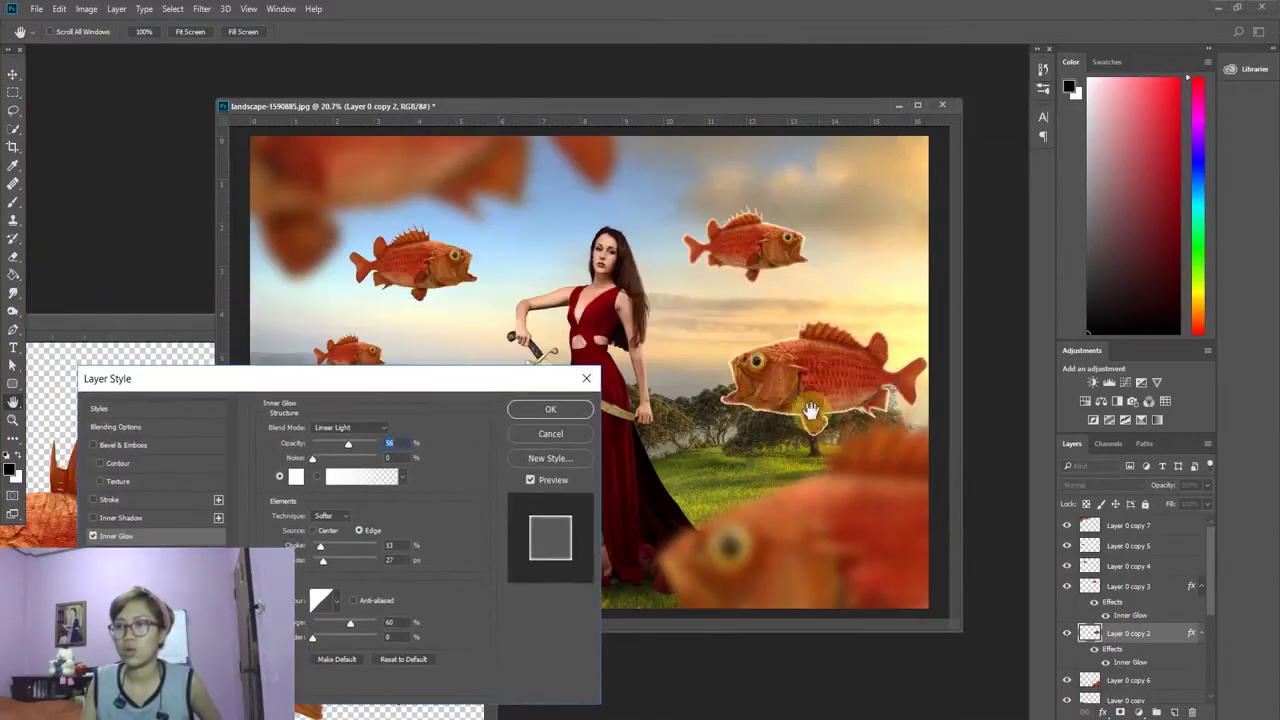
{"action": "left_click", "coordinate": [326, 572]}
{"action": "left_click_drag", "start_coordinate": [325, 570], "coordinate": [328, 563]}
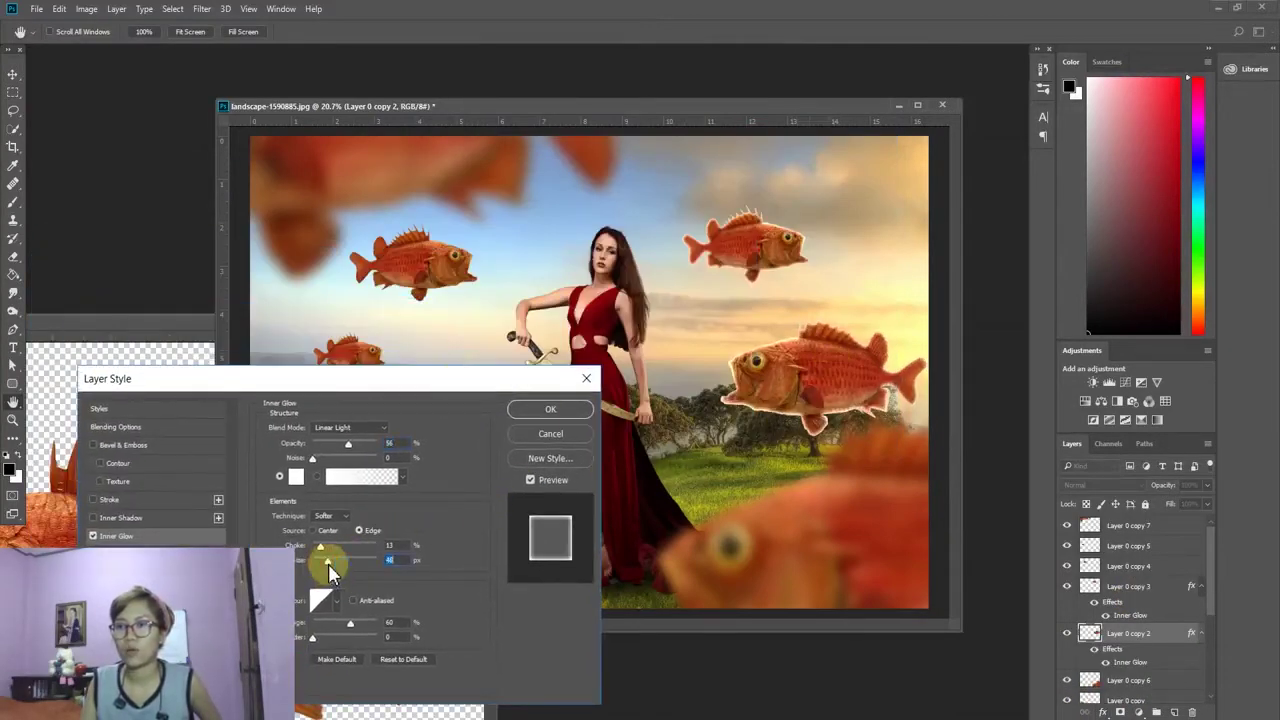
{"action": "left_click_drag", "start_coordinate": [348, 443], "coordinate": [340, 447]}
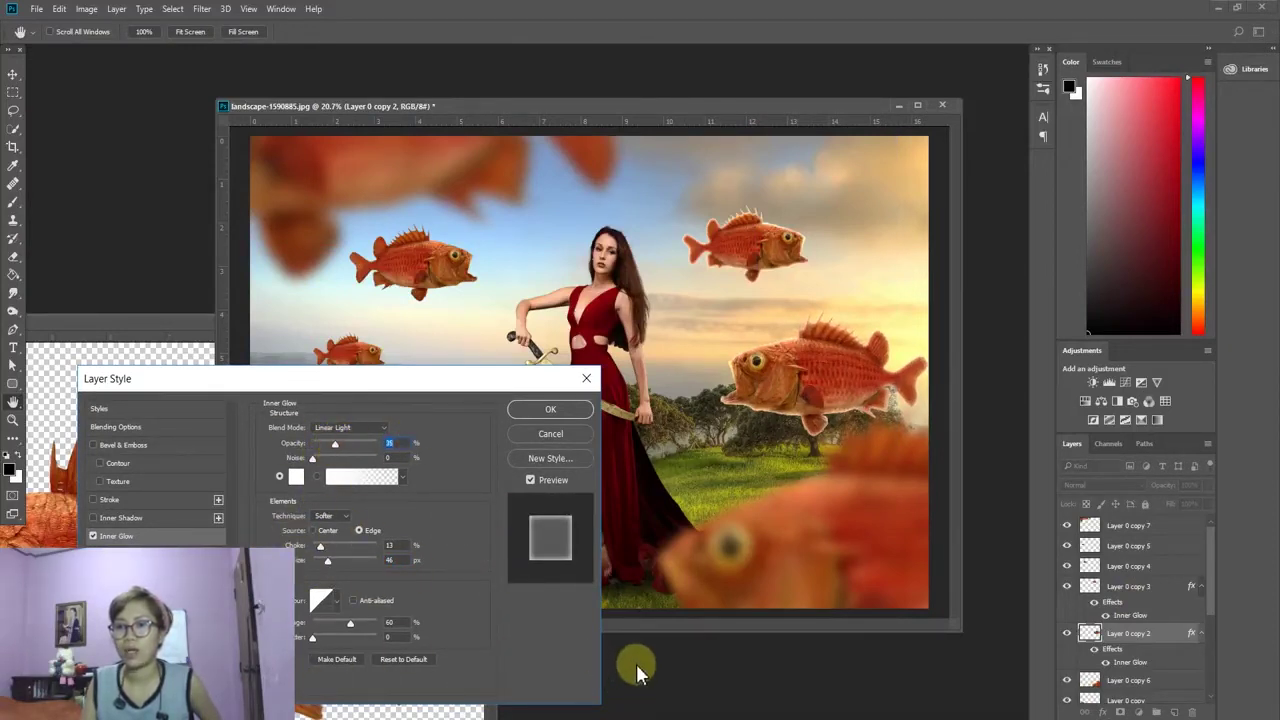
{"action": "left_click", "coordinate": [550, 409]}
{"action": "key", "text": "v"}
Step: Apply the same Inner Glow to the upper-left fish and the small left fish
{"action": "left_click", "coordinate": [422, 272]}
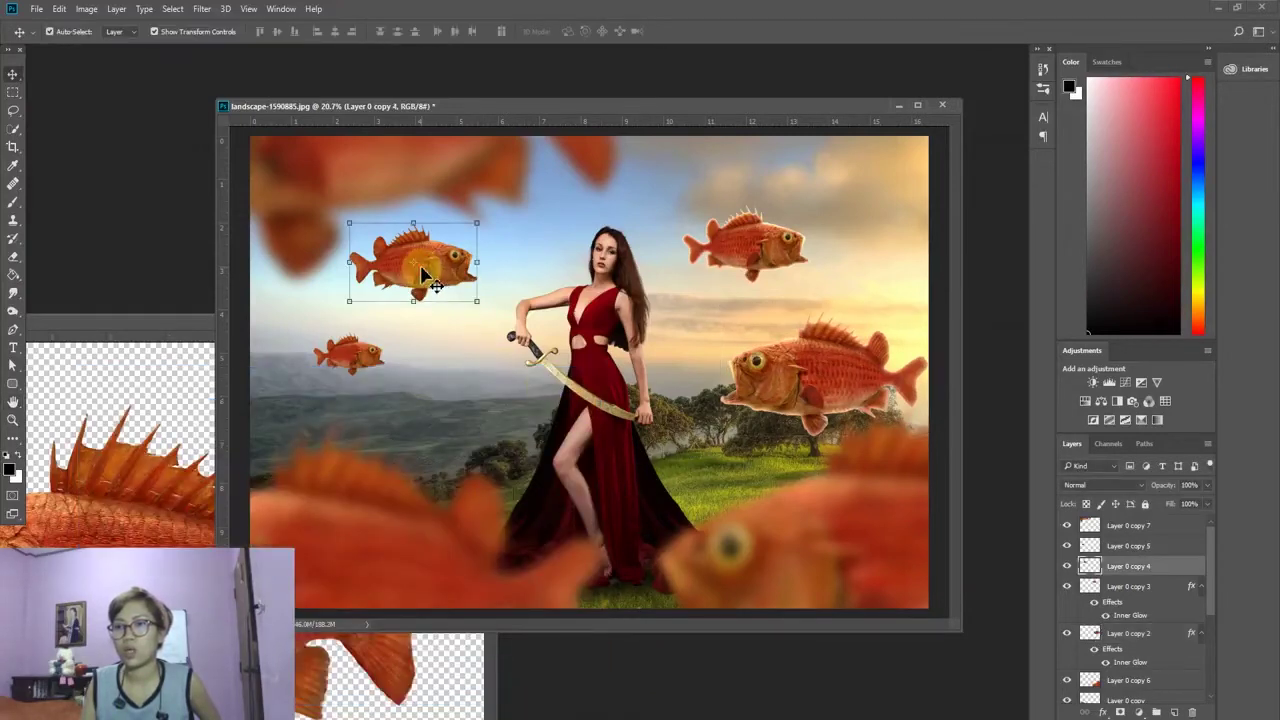
{"action": "left_click", "coordinate": [1103, 713]}
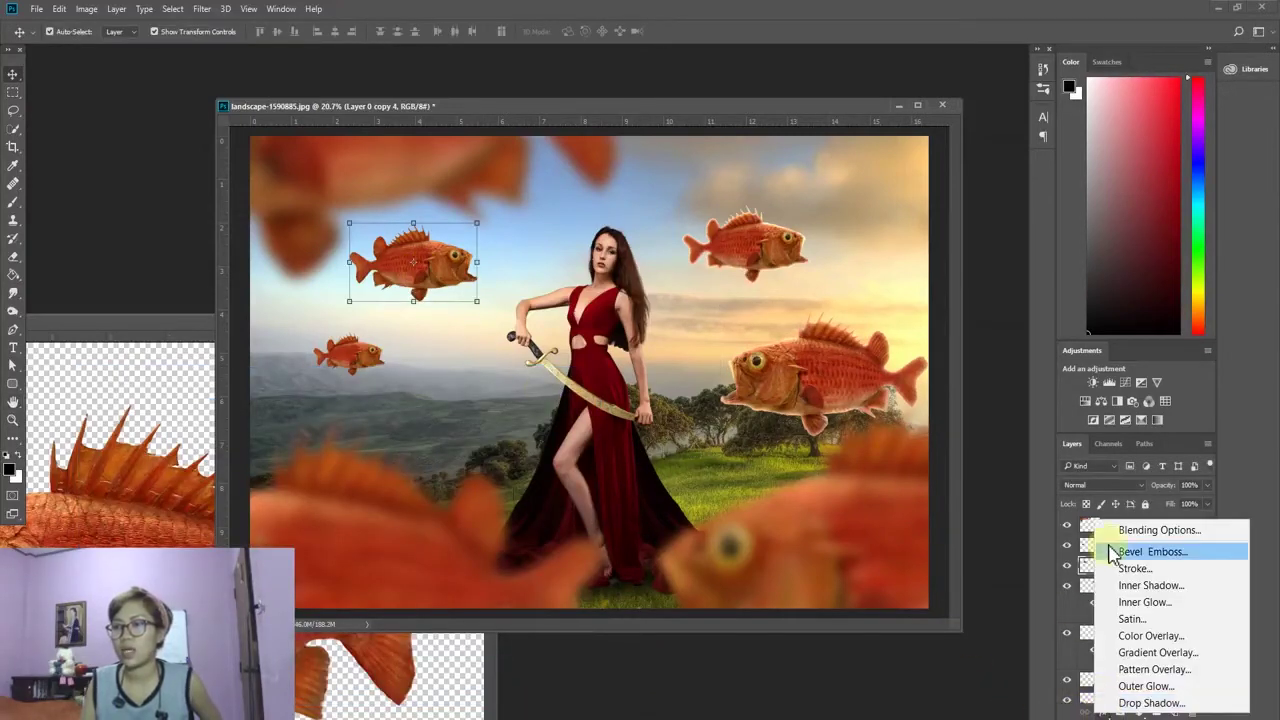
{"action": "left_click", "coordinate": [1131, 606]}
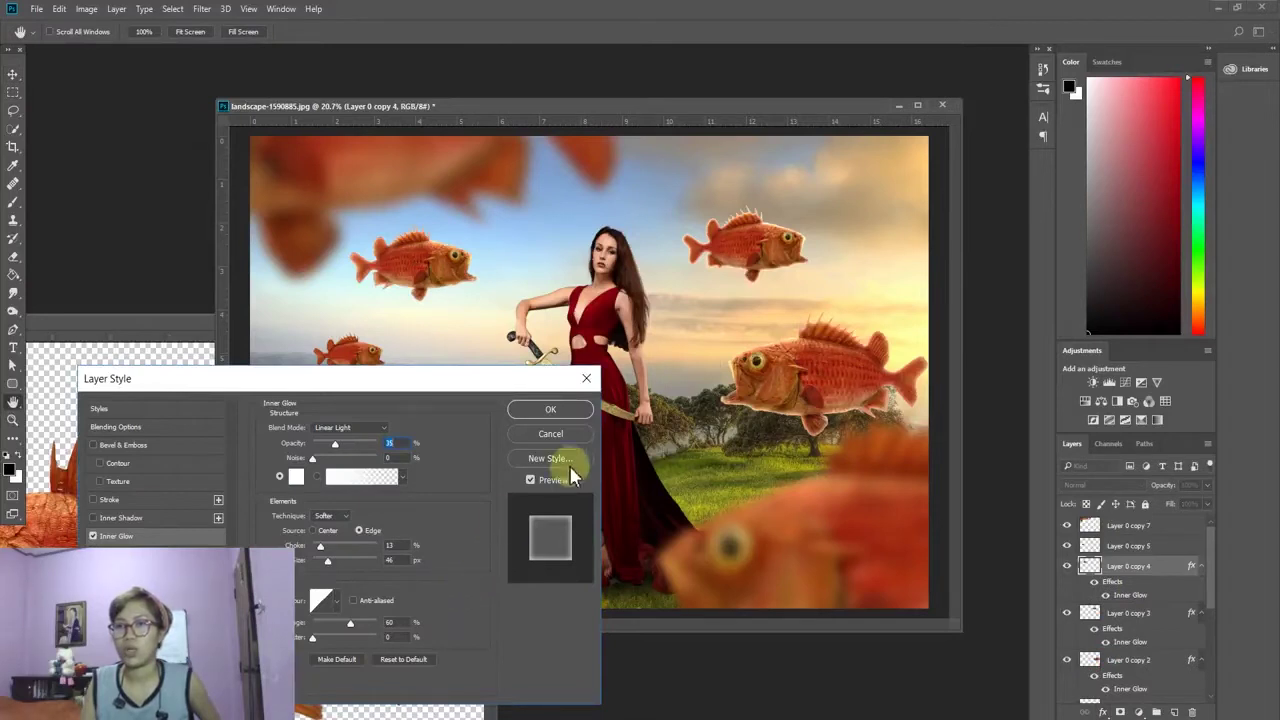
{"action": "left_click", "coordinate": [560, 406]}
{"action": "left_click", "coordinate": [368, 357]}
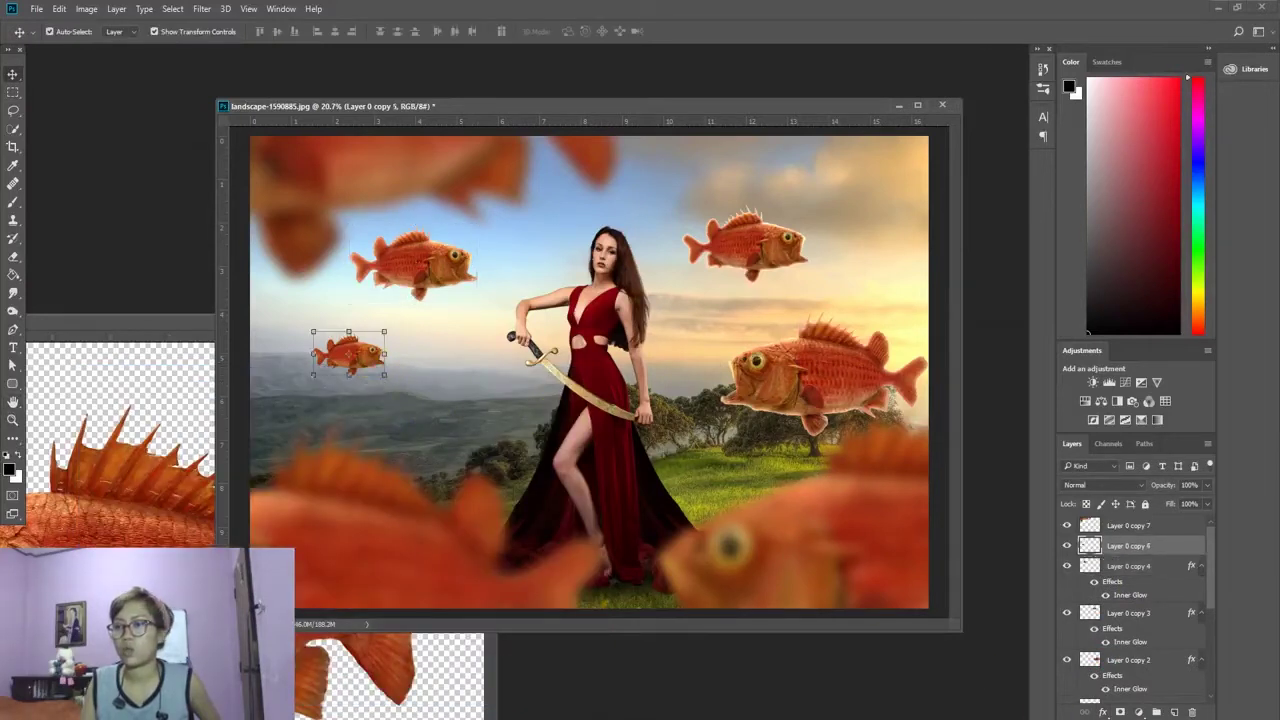
{"action": "left_click", "coordinate": [1103, 713]}
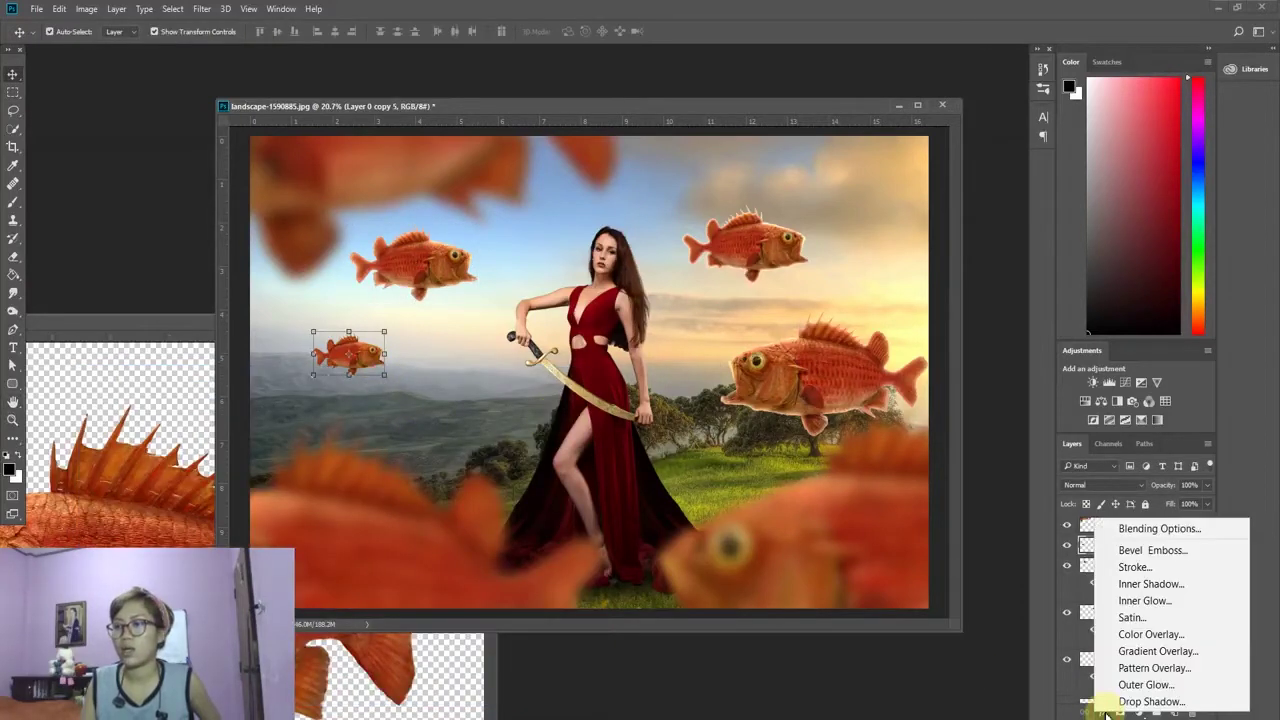
{"action": "left_click", "coordinate": [1143, 601]}
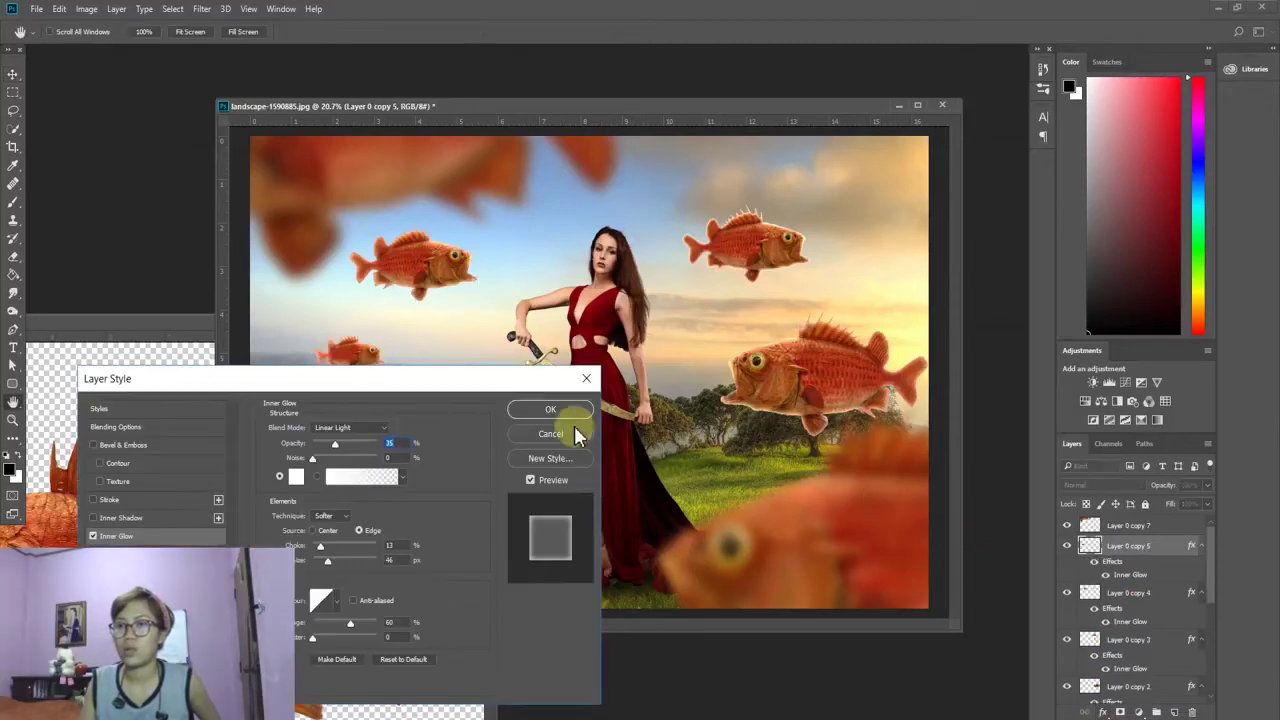
{"action": "left_click", "coordinate": [572, 418]}
{"action": "left_click", "coordinate": [618, 294]}
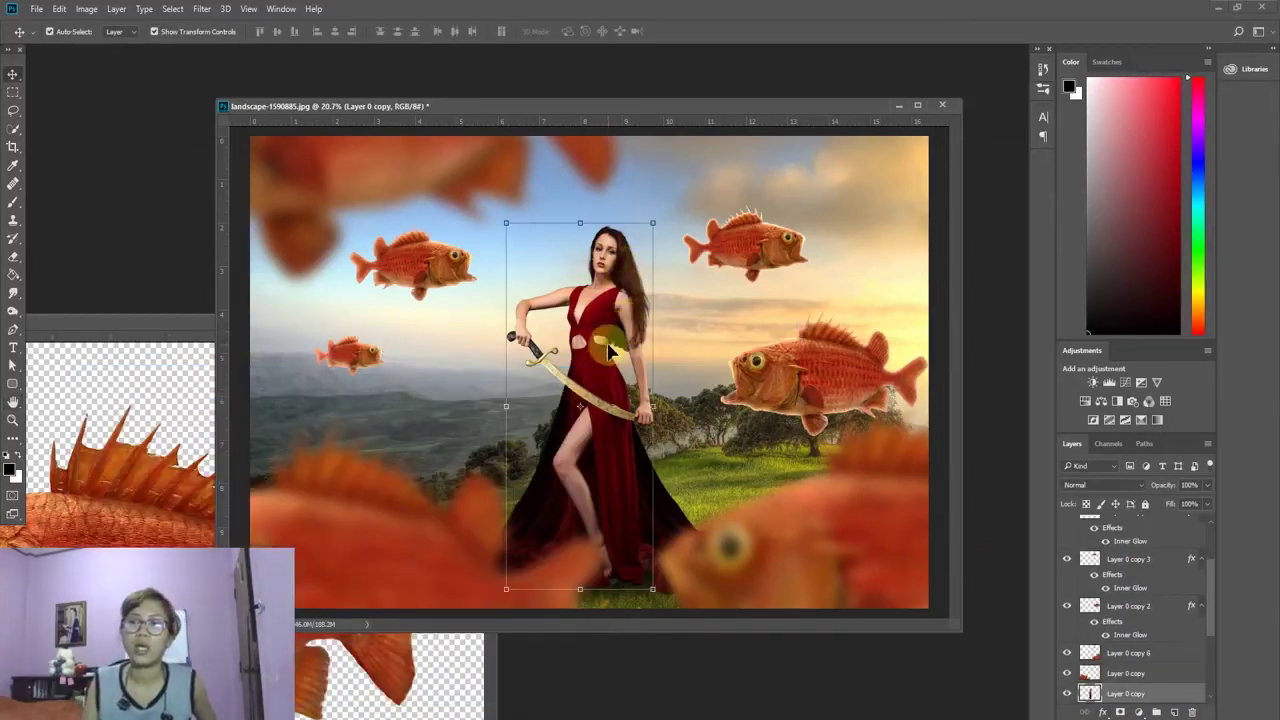
Step: Zoom in and lasso a freehand selection around the woman's head and hair
{"action": "scroll", "coordinate": [630, 254], "scroll_direction": "up", "scroll_amount": 3}
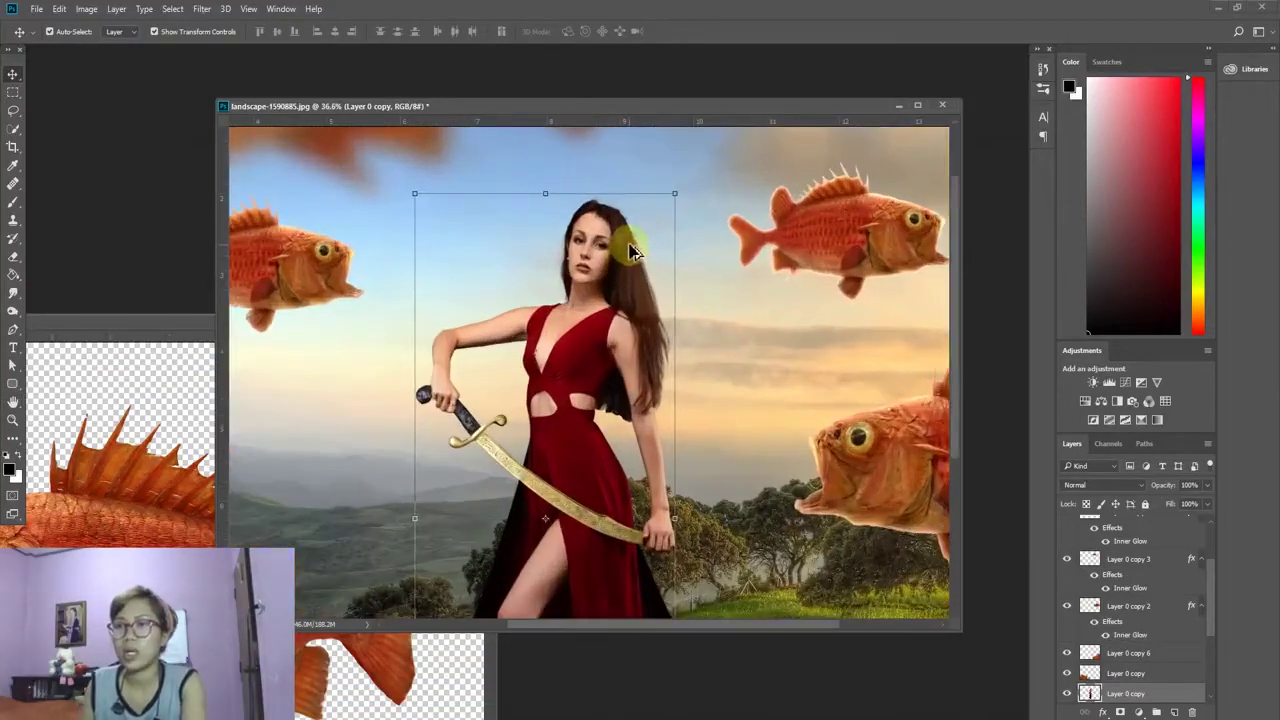
{"action": "scroll", "coordinate": [630, 254], "scroll_direction": "up", "scroll_amount": 2}
{"action": "scroll", "coordinate": [626, 237], "scroll_direction": "up", "scroll_amount": 2}
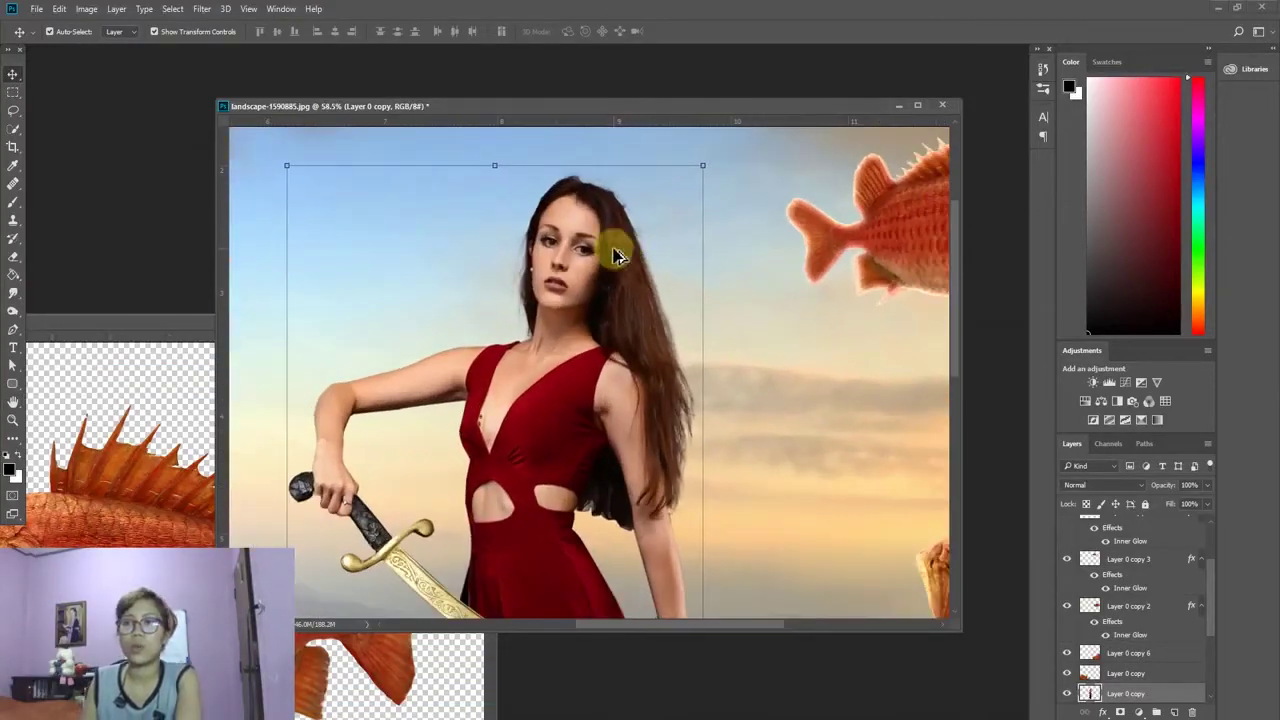
{"action": "left_click", "coordinate": [13, 110]}
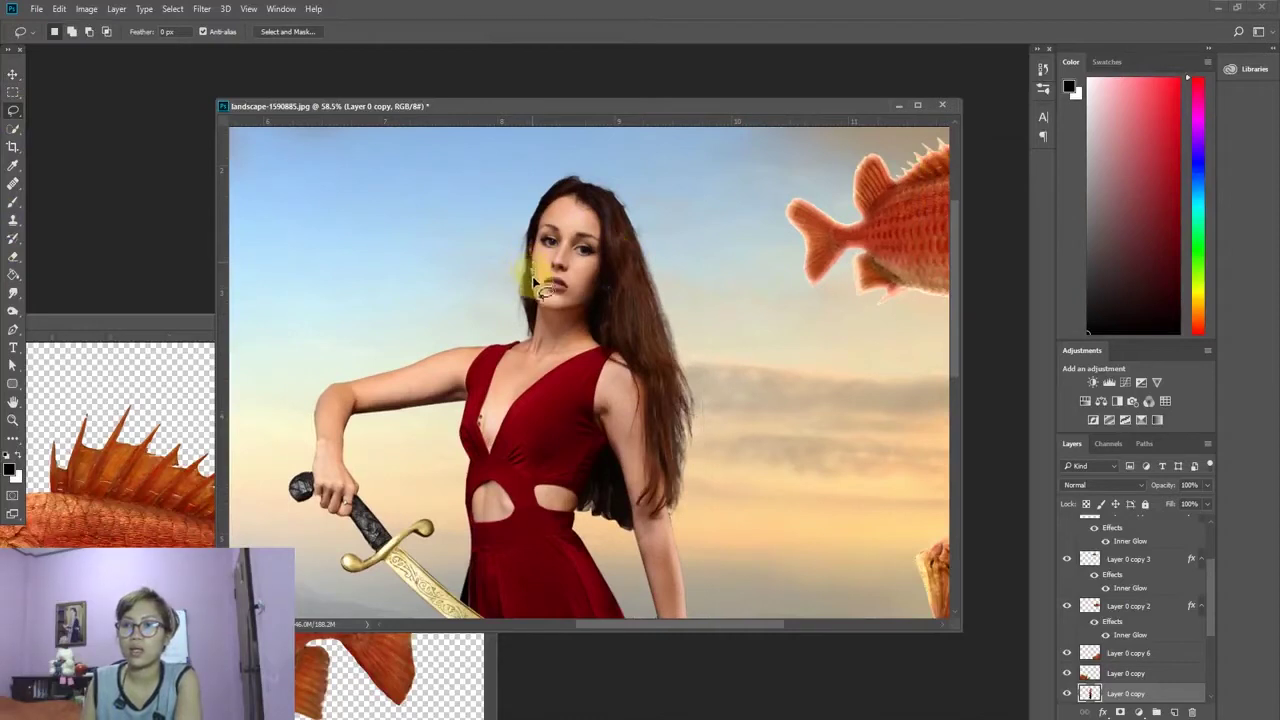
{"action": "left_click_drag", "start_coordinate": [534, 280], "coordinate": [466, 273]}
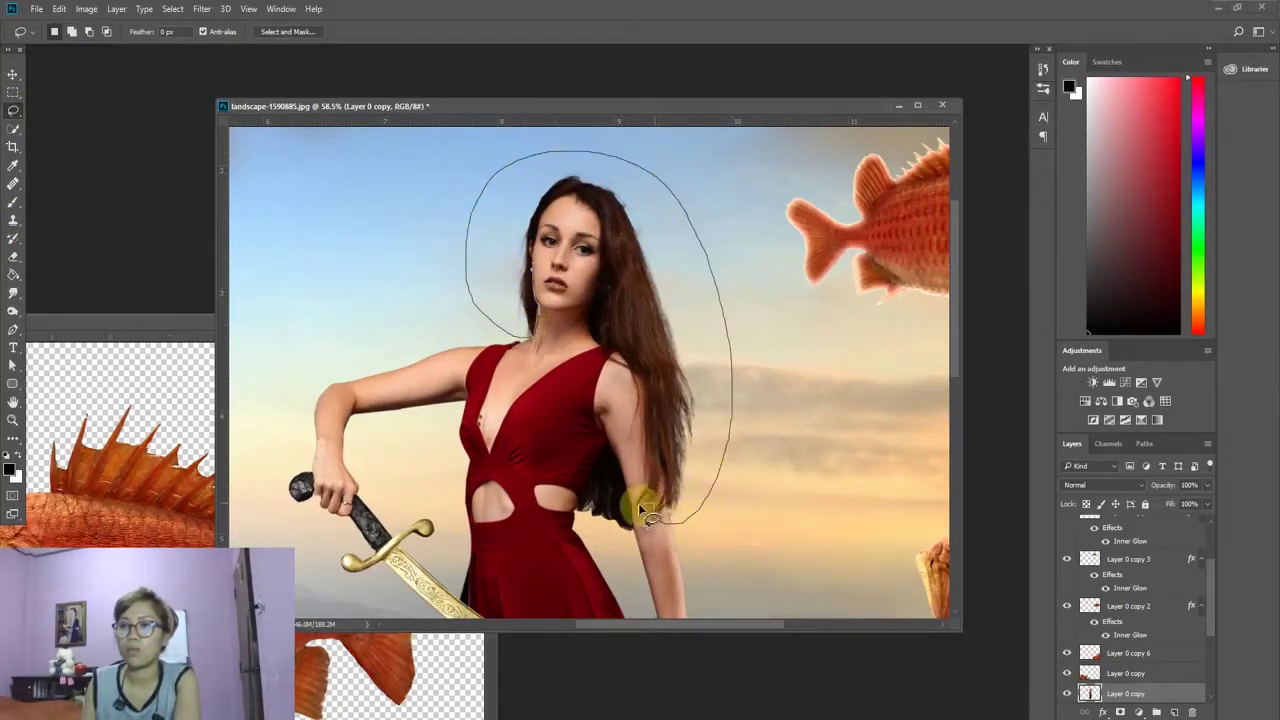
{"action": "mouse_move", "coordinate": [644, 459]}
{"action": "left_mouse_down"}
{"action": "mouse_move", "coordinate": [640, 367]}
{"action": "mouse_move", "coordinate": [592, 290]}
{"action": "left_mouse_up"}
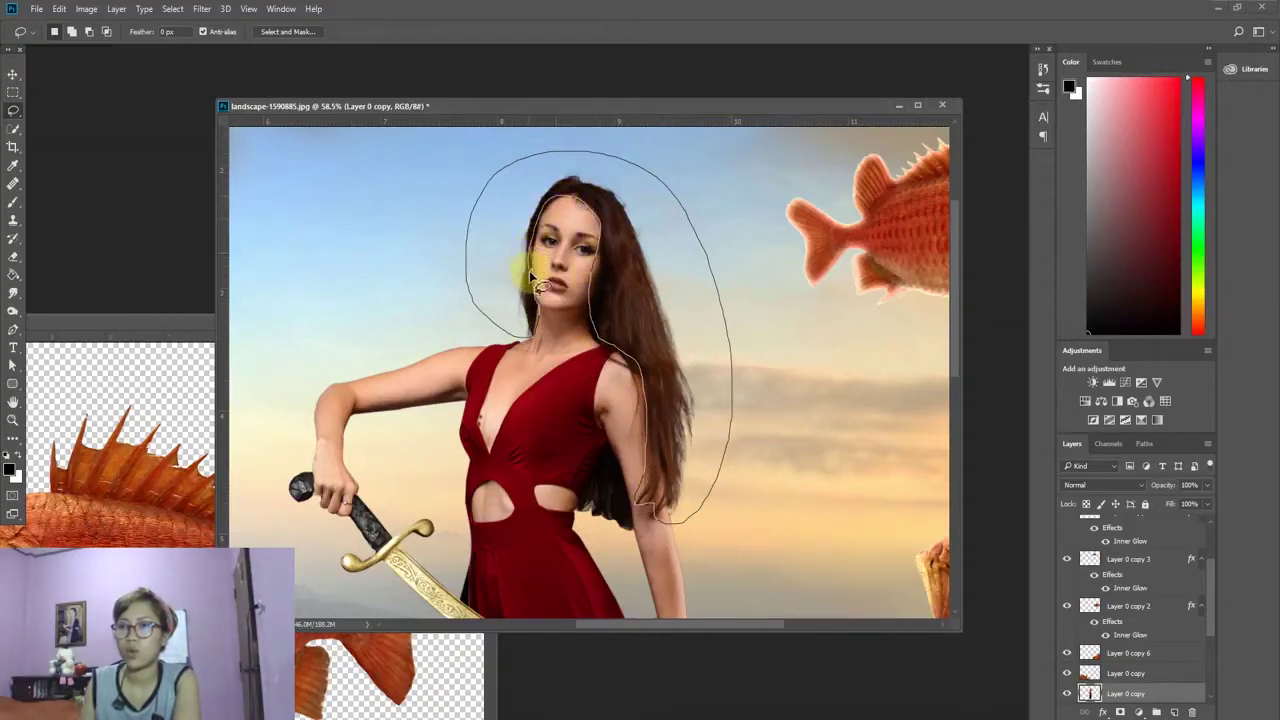
{"action": "left_click_drag", "start_coordinate": [600, 235], "coordinate": [530, 288]}
Step: Add an empty Layer 3, drop the selection, and open the Brush preset options menu
{"action": "left_click", "coordinate": [1092, 690]}
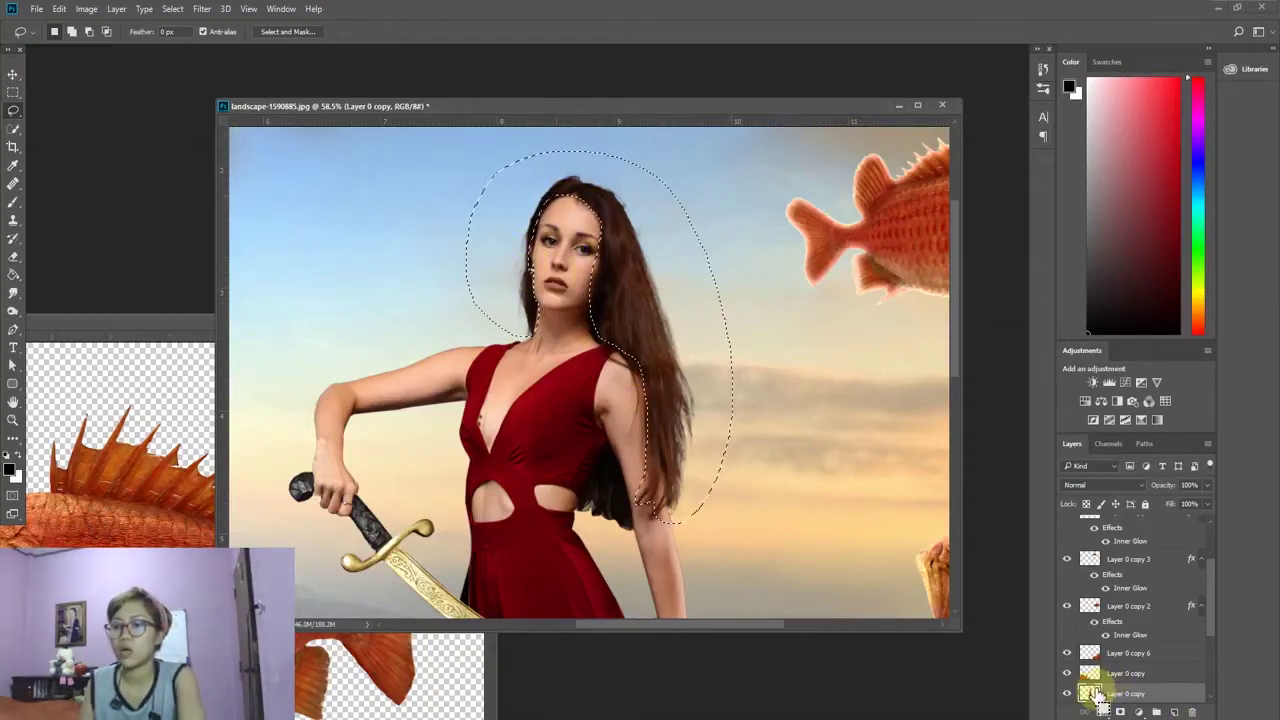
{"action": "left_click", "coordinate": [851, 586]}
{"action": "key", "text": "ctrl+shift+alt+n"}
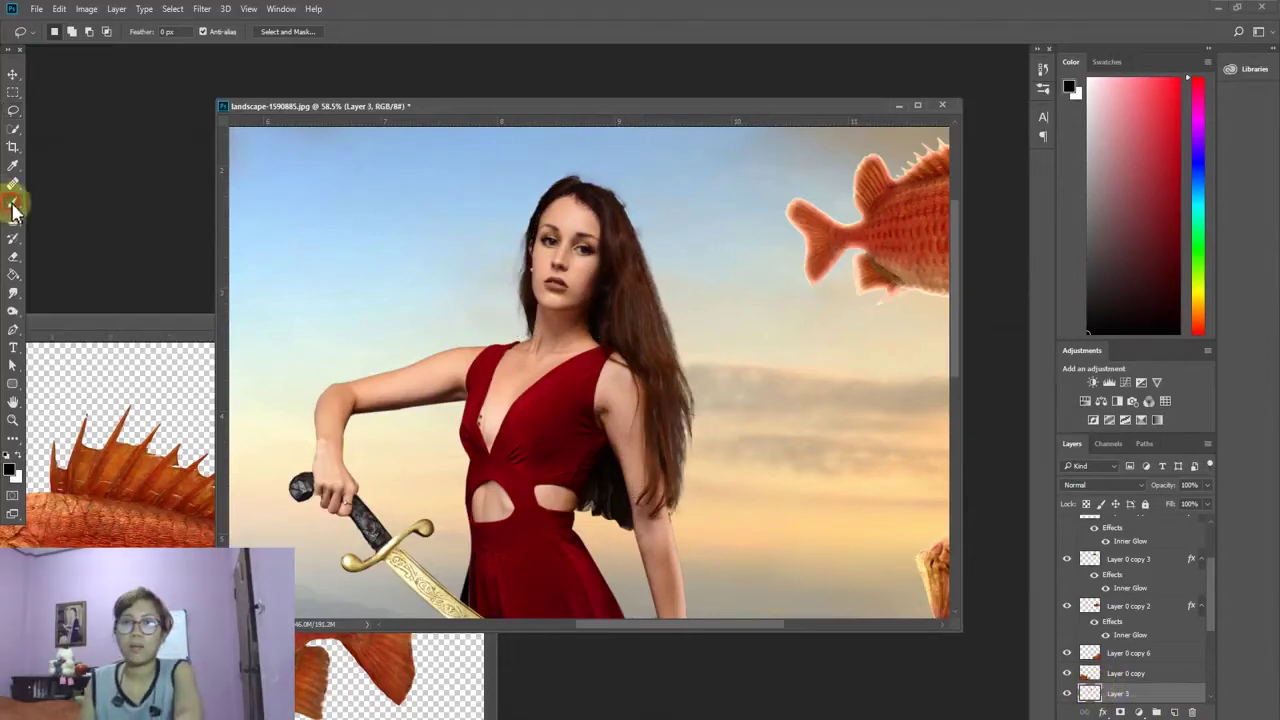
{"action": "left_click", "coordinate": [13, 201]}
{"action": "left_click", "coordinate": [70, 36]}
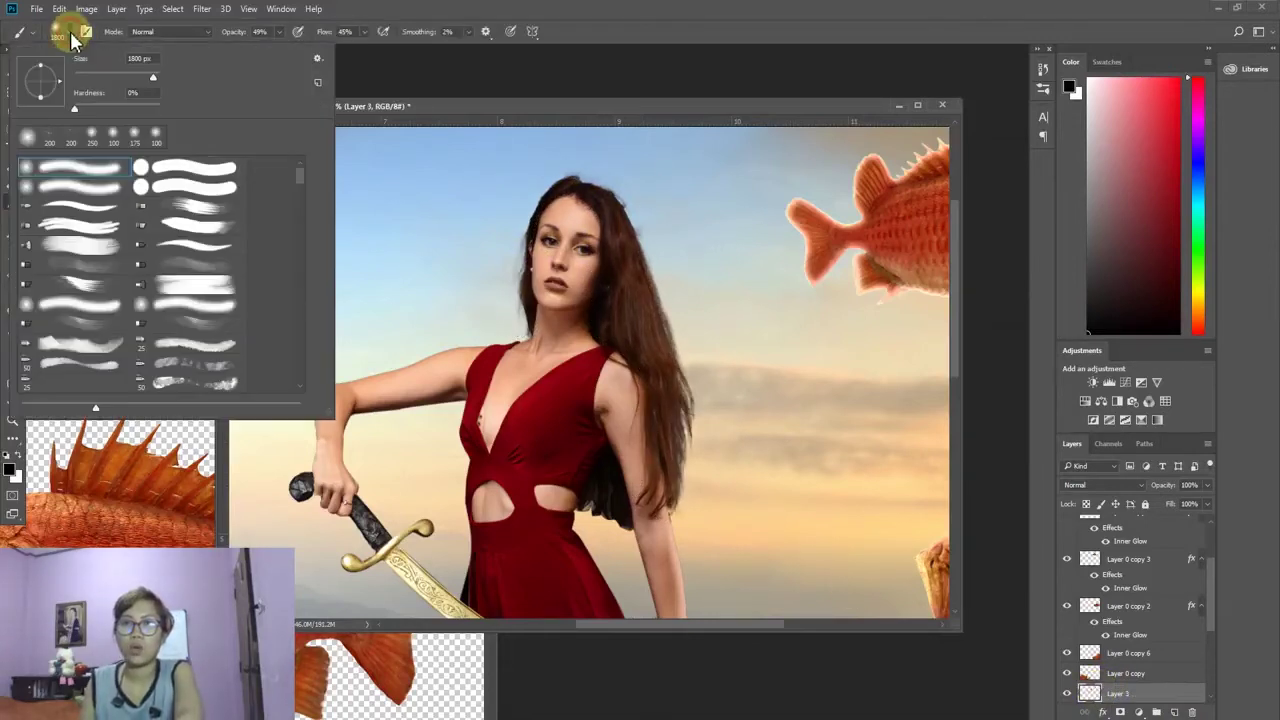
{"action": "left_click", "coordinate": [316, 62]}
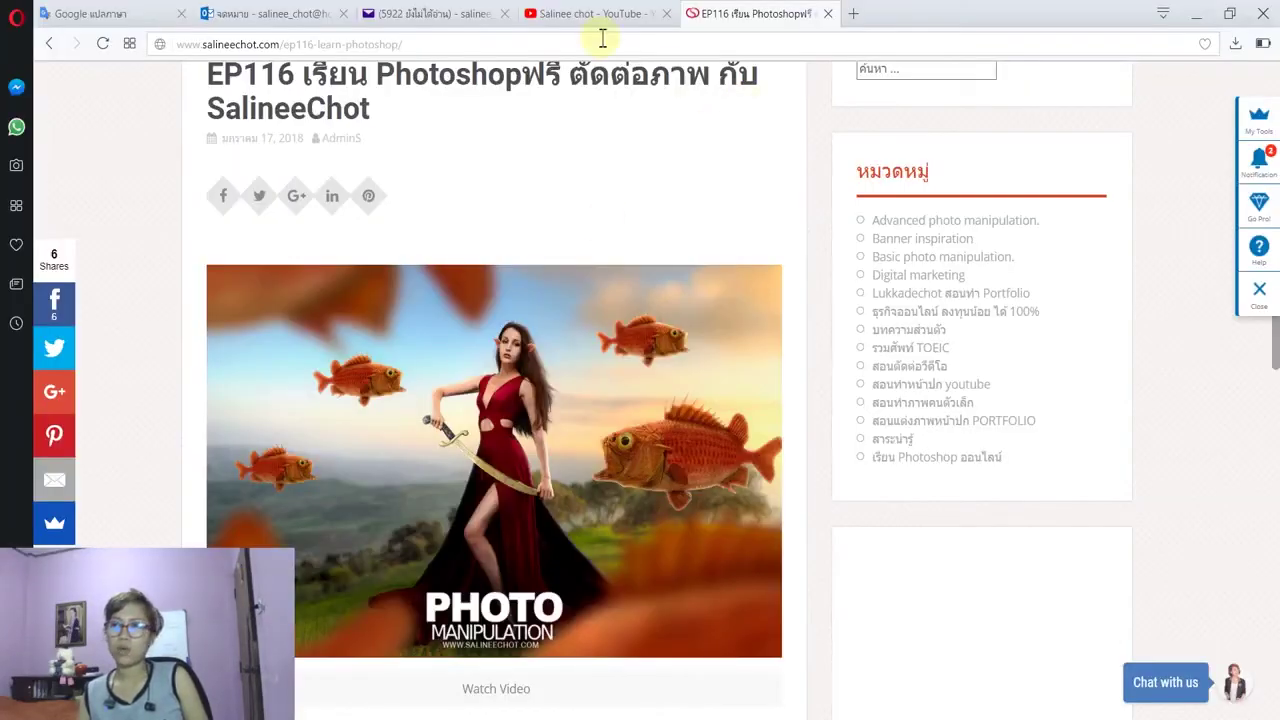
Step: Switch to the browser showing the tutorial channel's YouTube Videos page
{"action": "left_click", "coordinate": [593, 12]}
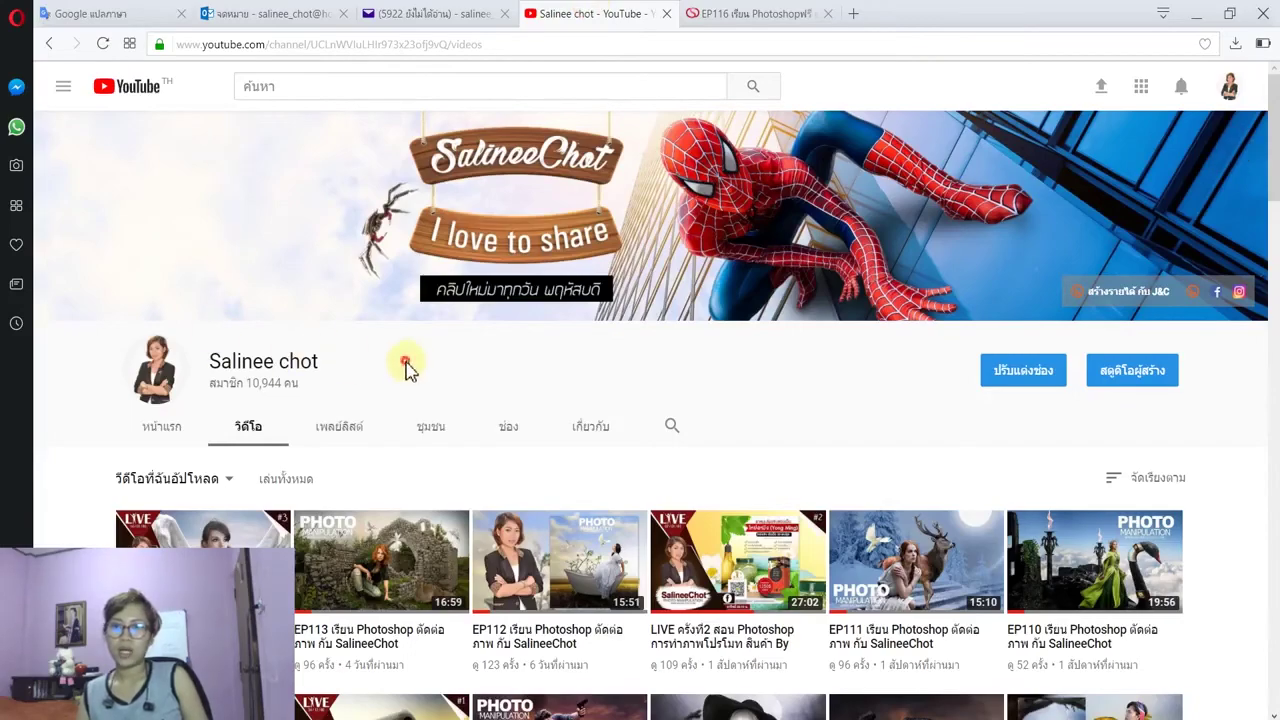
Step: Scroll through the channel's uploaded videos, then return to the Photoshop composite
{"action": "left_click_drag", "start_coordinate": [405, 368], "coordinate": [229, 362]}
{"action": "left_click", "coordinate": [577, 380]}
{"action": "scroll", "coordinate": [583, 380], "scroll_direction": "down", "scroll_amount": 5}
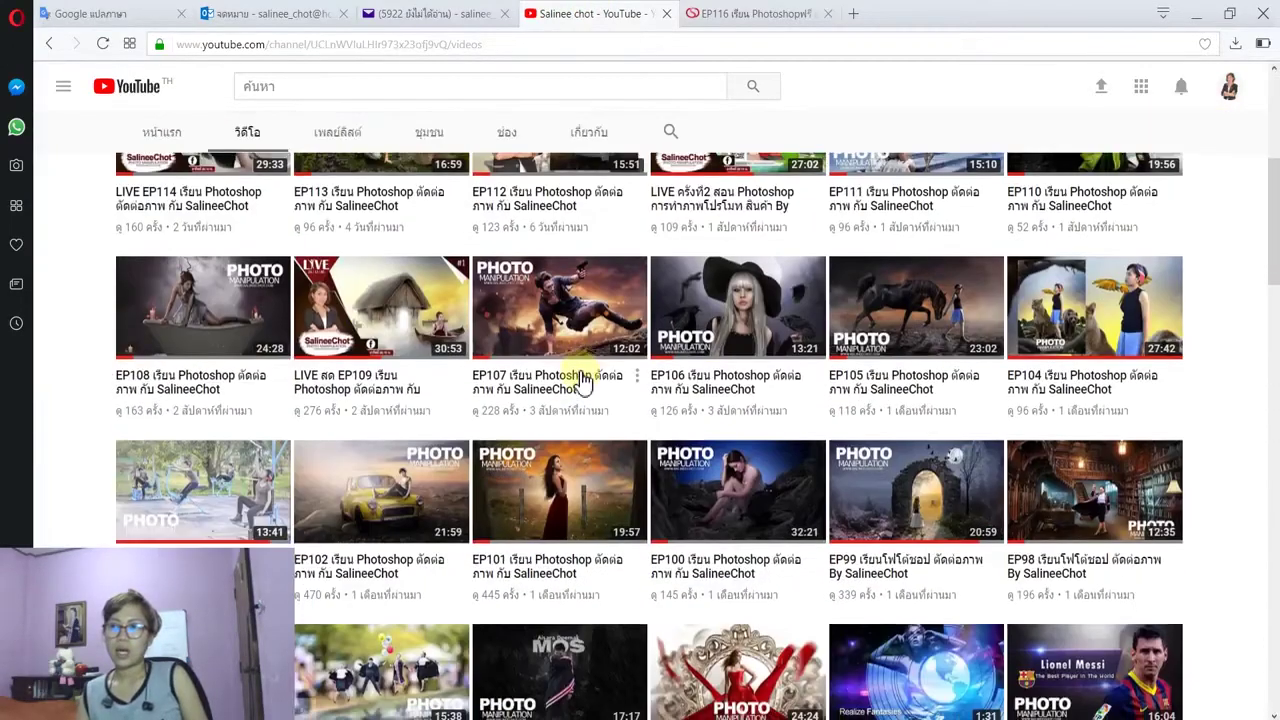
{"action": "scroll", "coordinate": [583, 380], "scroll_direction": "down", "scroll_amount": 4}
{"action": "scroll", "coordinate": [583, 380], "scroll_direction": "down", "scroll_amount": 2}
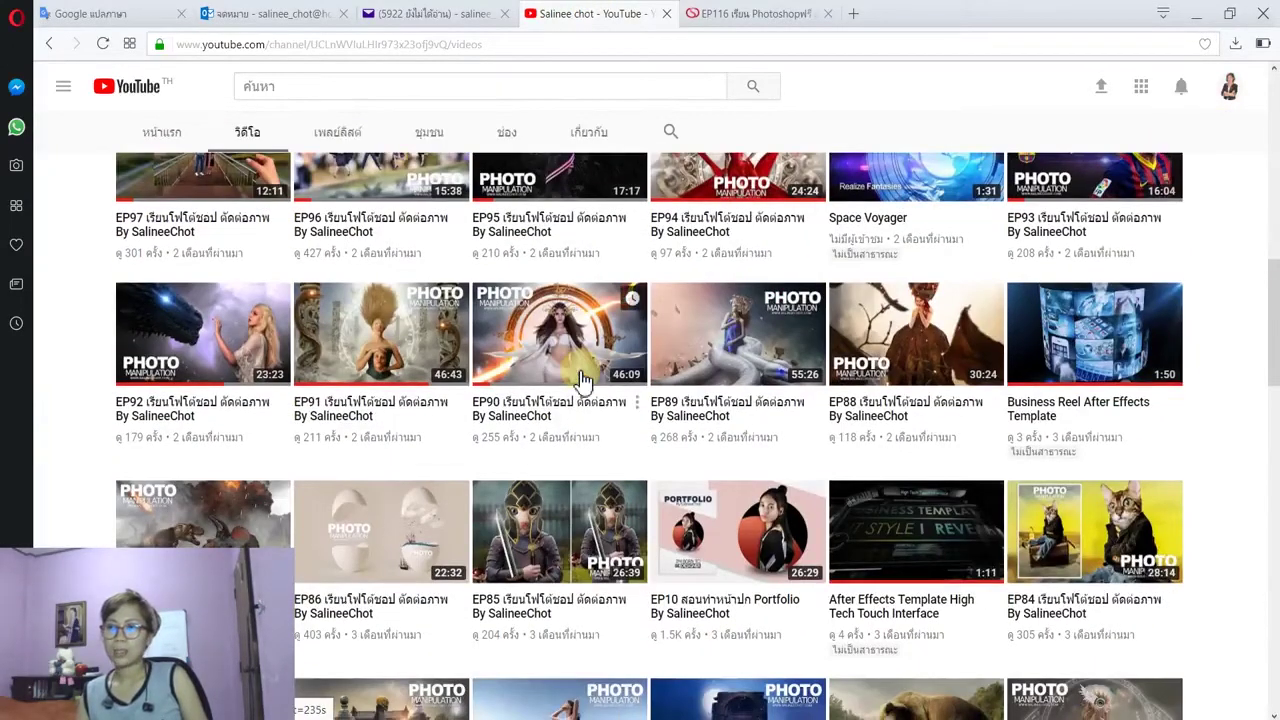
{"action": "scroll", "coordinate": [583, 380], "scroll_direction": "down", "scroll_amount": 3}
{"action": "scroll", "coordinate": [583, 380], "scroll_direction": "down", "scroll_amount": 1}
{"action": "scroll", "coordinate": [583, 380], "scroll_direction": "down", "scroll_amount": 3}
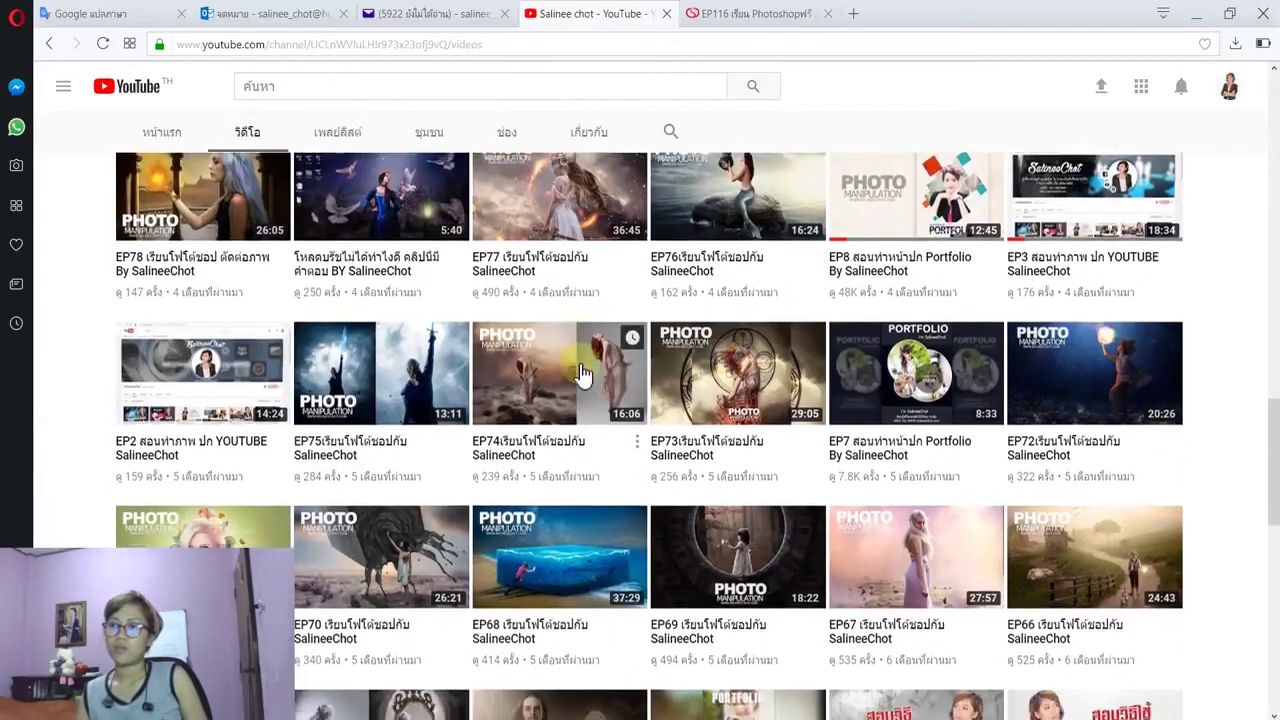
{"action": "scroll", "coordinate": [583, 374], "scroll_direction": "down", "scroll_amount": 3}
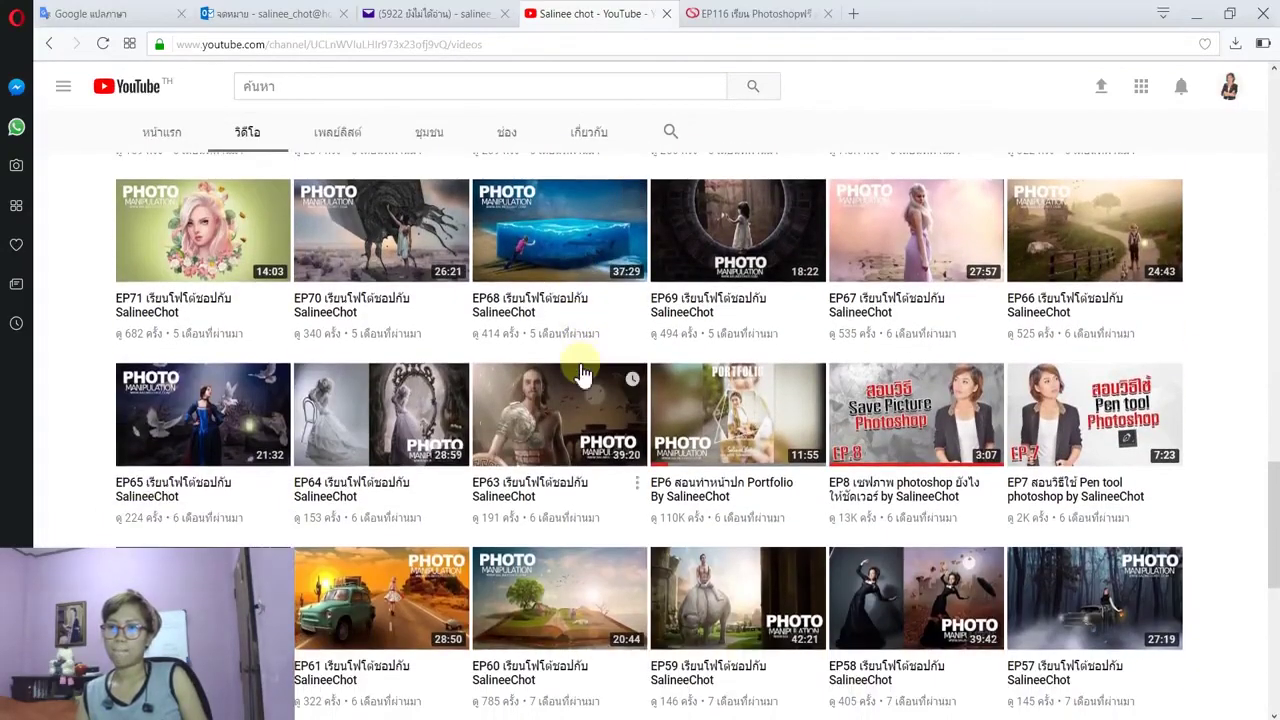
{"action": "scroll", "coordinate": [583, 374], "scroll_direction": "down", "scroll_amount": 2}
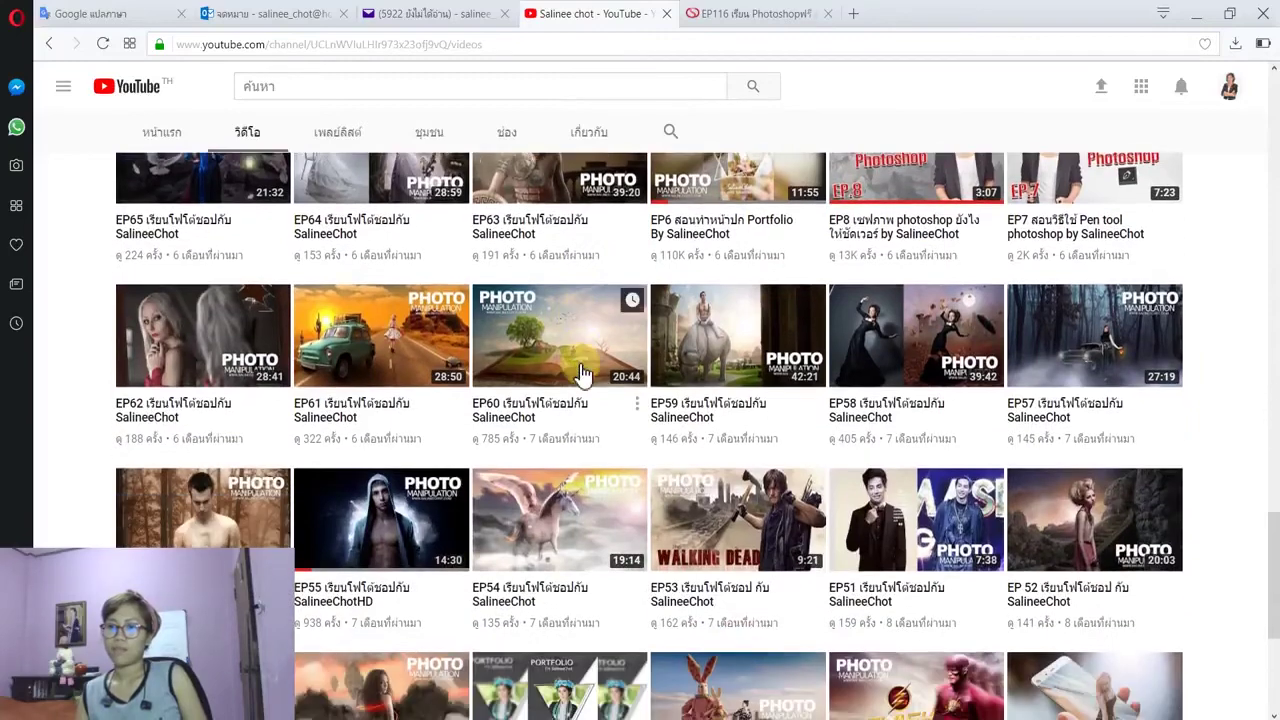
{"action": "scroll", "coordinate": [583, 374], "scroll_direction": "down", "scroll_amount": 2}
{"action": "scroll", "coordinate": [583, 374], "scroll_direction": "down", "scroll_amount": 1}
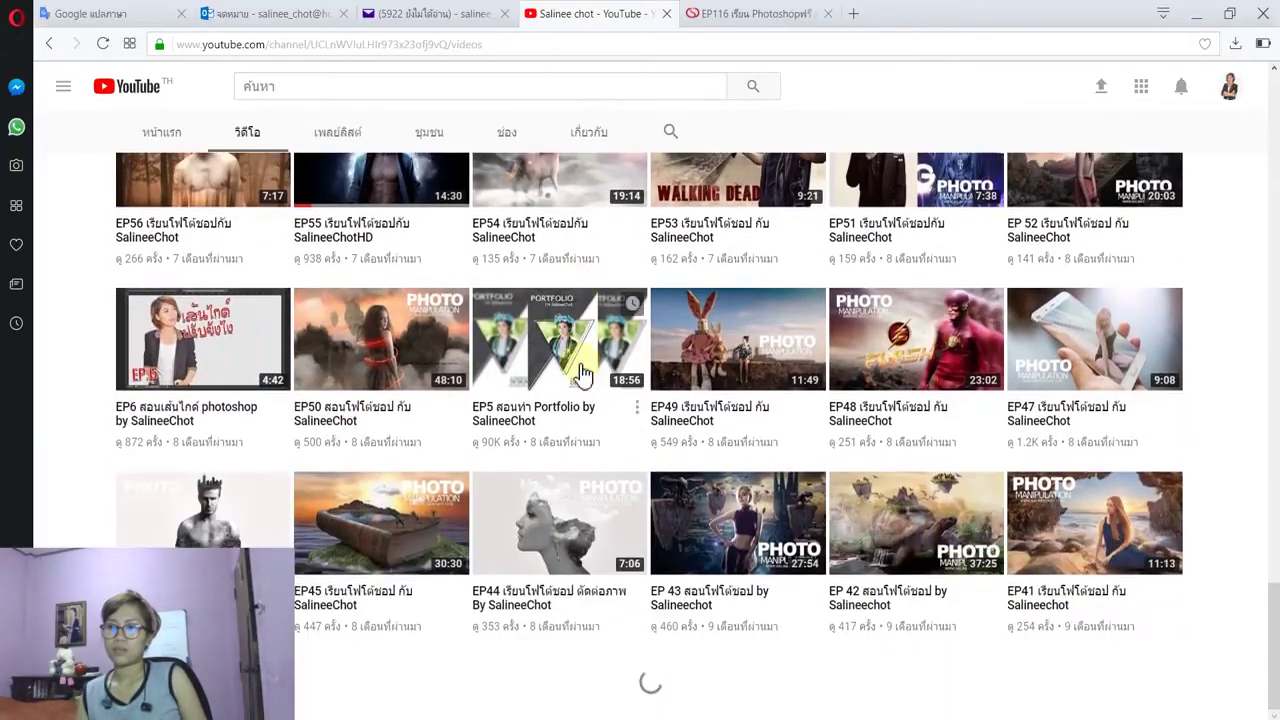
{"action": "scroll", "coordinate": [583, 374], "scroll_direction": "down", "scroll_amount": 1}
{"action": "scroll", "coordinate": [583, 374], "scroll_direction": "down", "scroll_amount": 1}
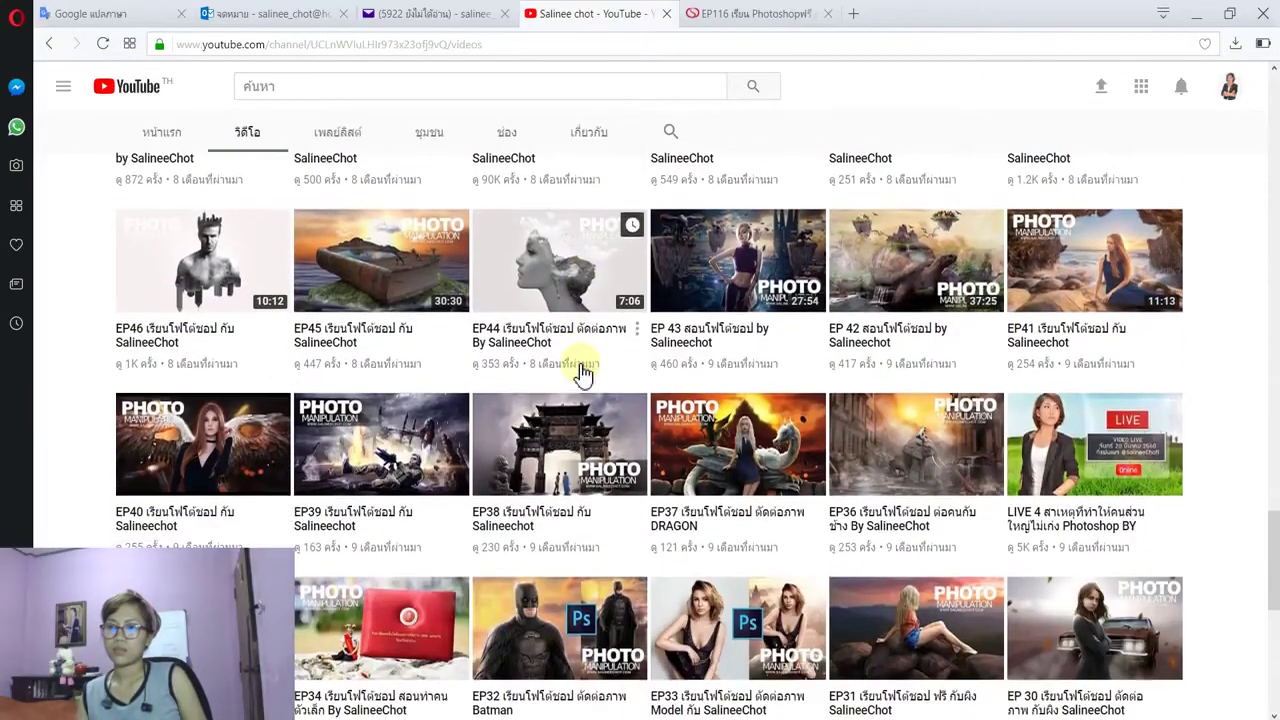
{"action": "scroll", "coordinate": [583, 374], "scroll_direction": "down", "scroll_amount": 1}
{"action": "scroll", "coordinate": [583, 374], "scroll_direction": "down", "scroll_amount": 1}
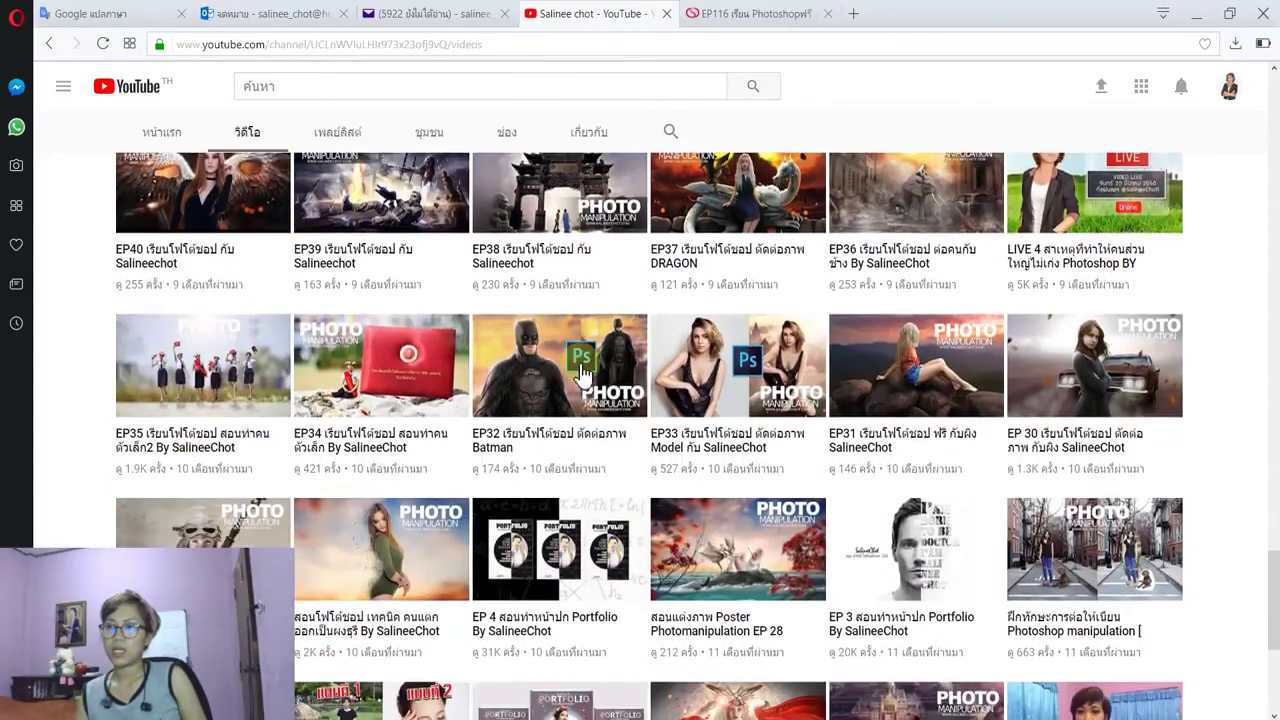
{"action": "scroll", "coordinate": [583, 374], "scroll_direction": "down", "scroll_amount": 1}
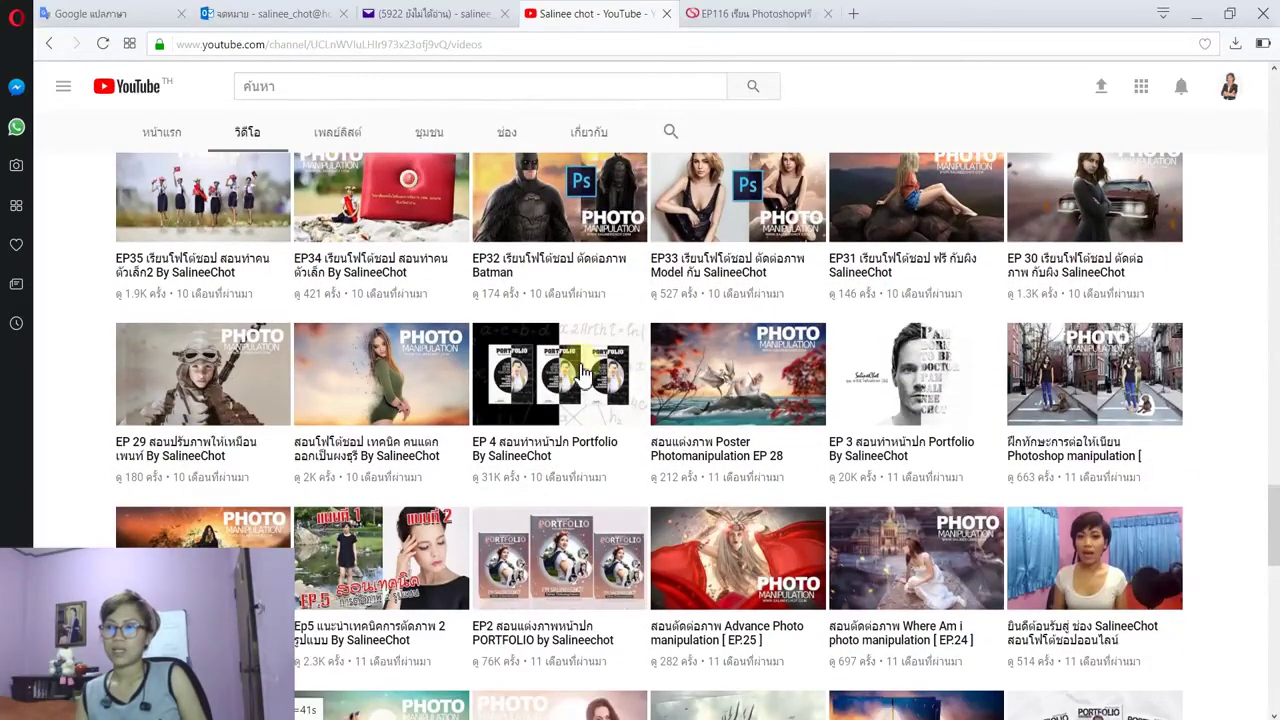
{"action": "scroll", "coordinate": [583, 374], "scroll_direction": "down", "scroll_amount": 1}
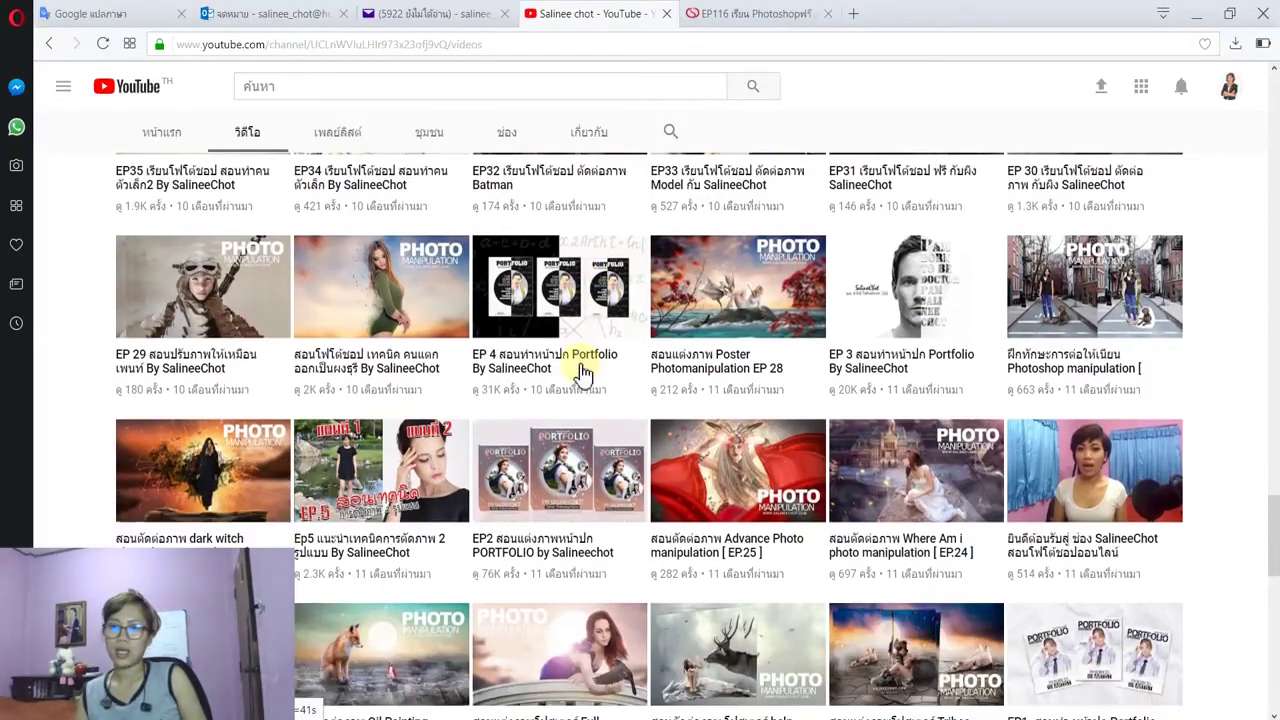
{"action": "scroll", "coordinate": [583, 374], "scroll_direction": "down", "scroll_amount": 2}
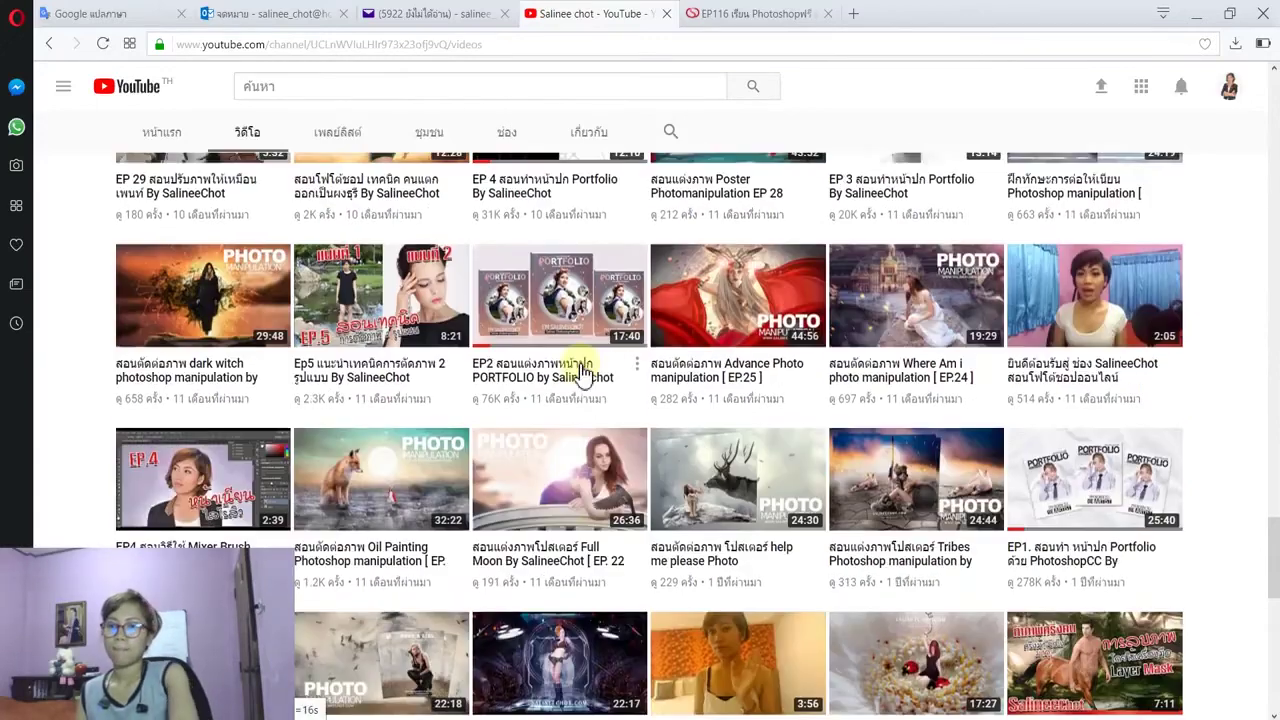
{"action": "scroll", "coordinate": [583, 374], "scroll_direction": "down", "scroll_amount": 2}
{"action": "scroll", "coordinate": [583, 374], "scroll_direction": "down", "scroll_amount": 2}
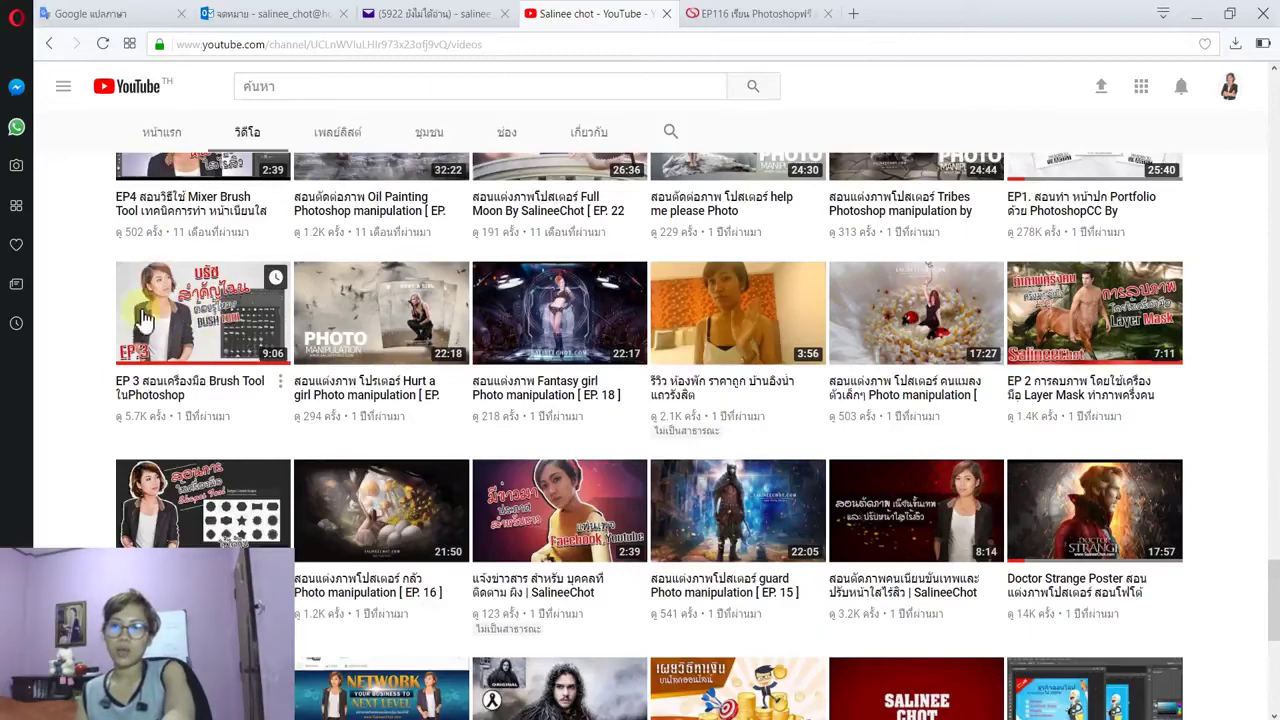
{"action": "left_click", "coordinate": [1205, 10]}
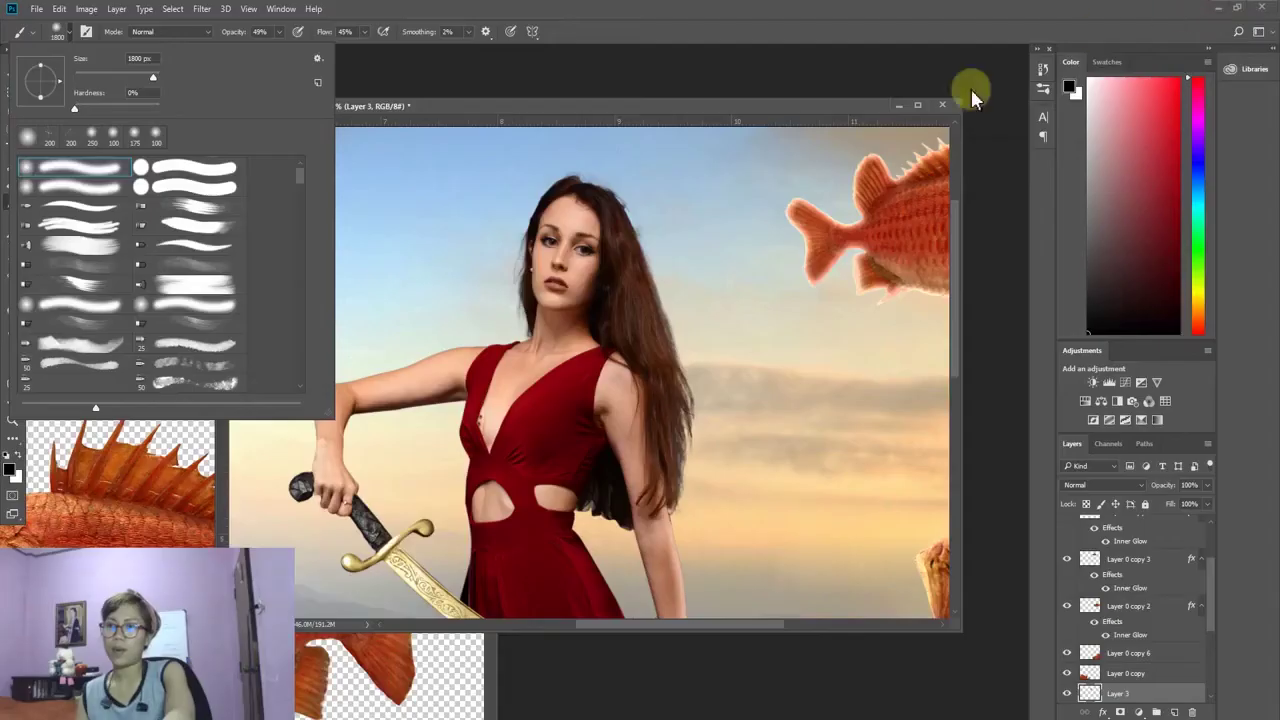
Step: Import the hair_brushes_set_by_aomori-d397mtm .ABR brush set from the EP116 folder
{"action": "left_click", "coordinate": [317, 58]}
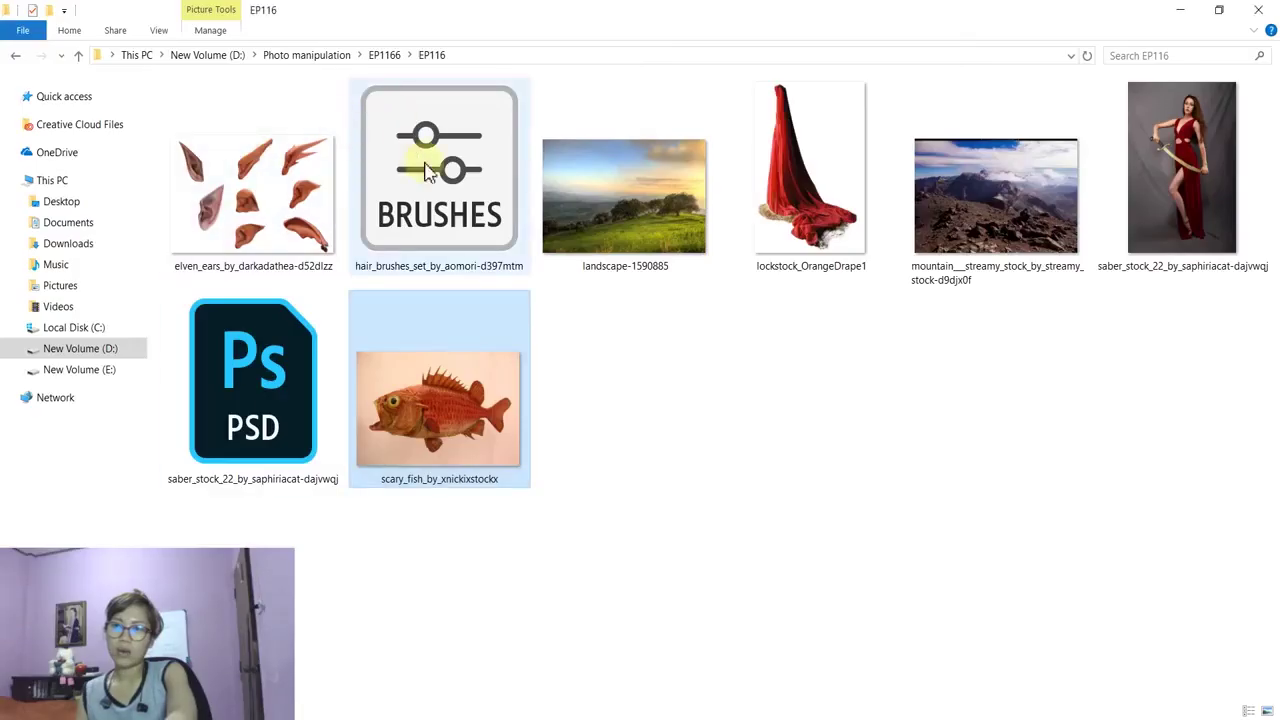
{"action": "left_click", "coordinate": [429, 166]}
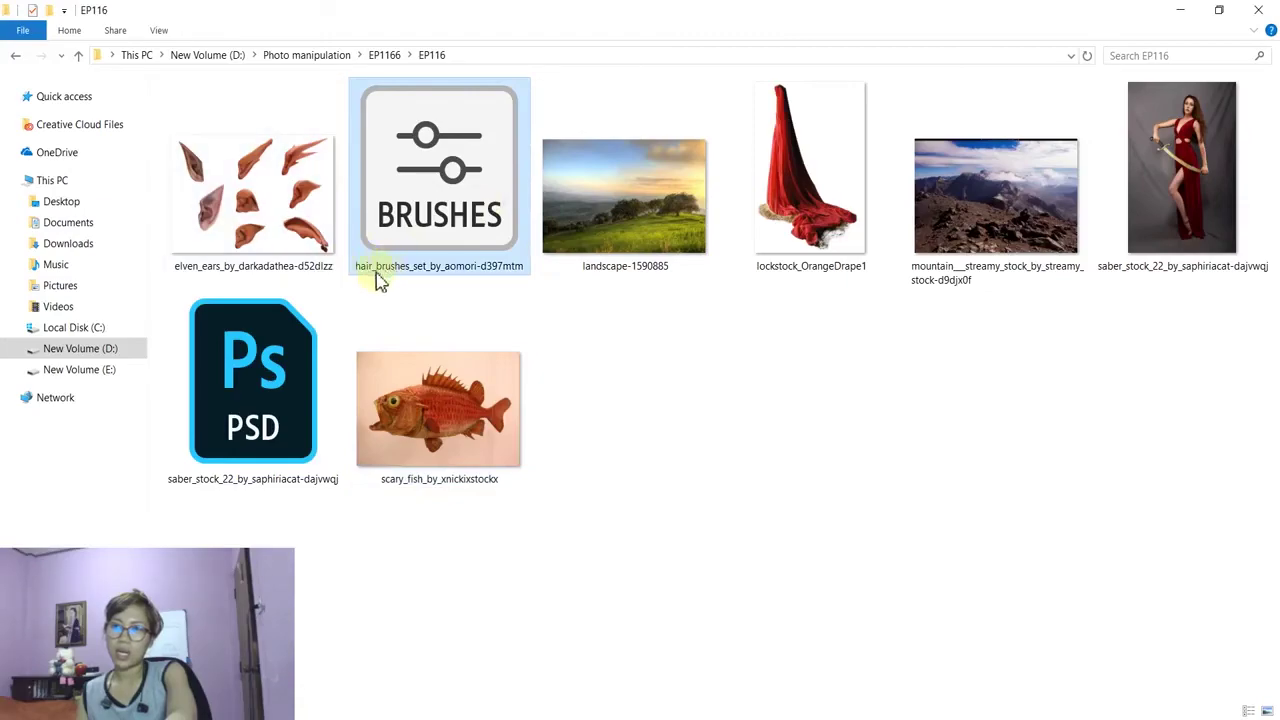
{"action": "left_click", "coordinate": [1180, 10]}
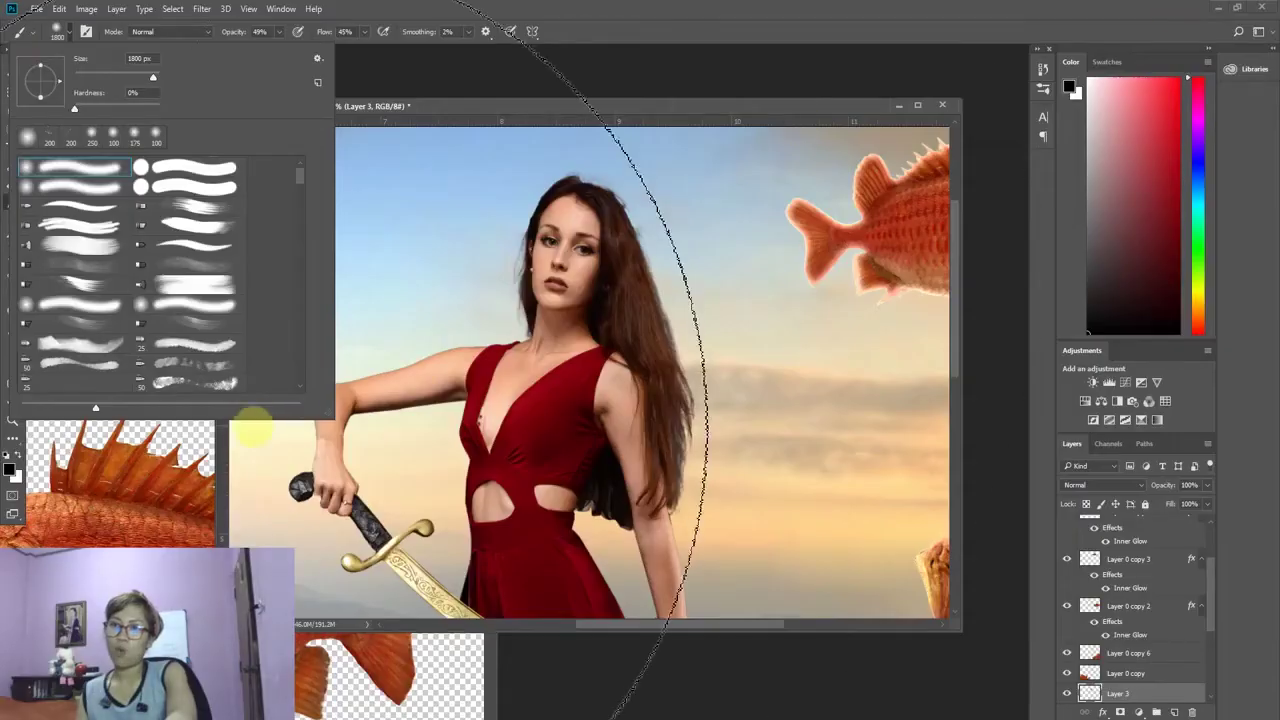
{"action": "left_click", "coordinate": [318, 58]}
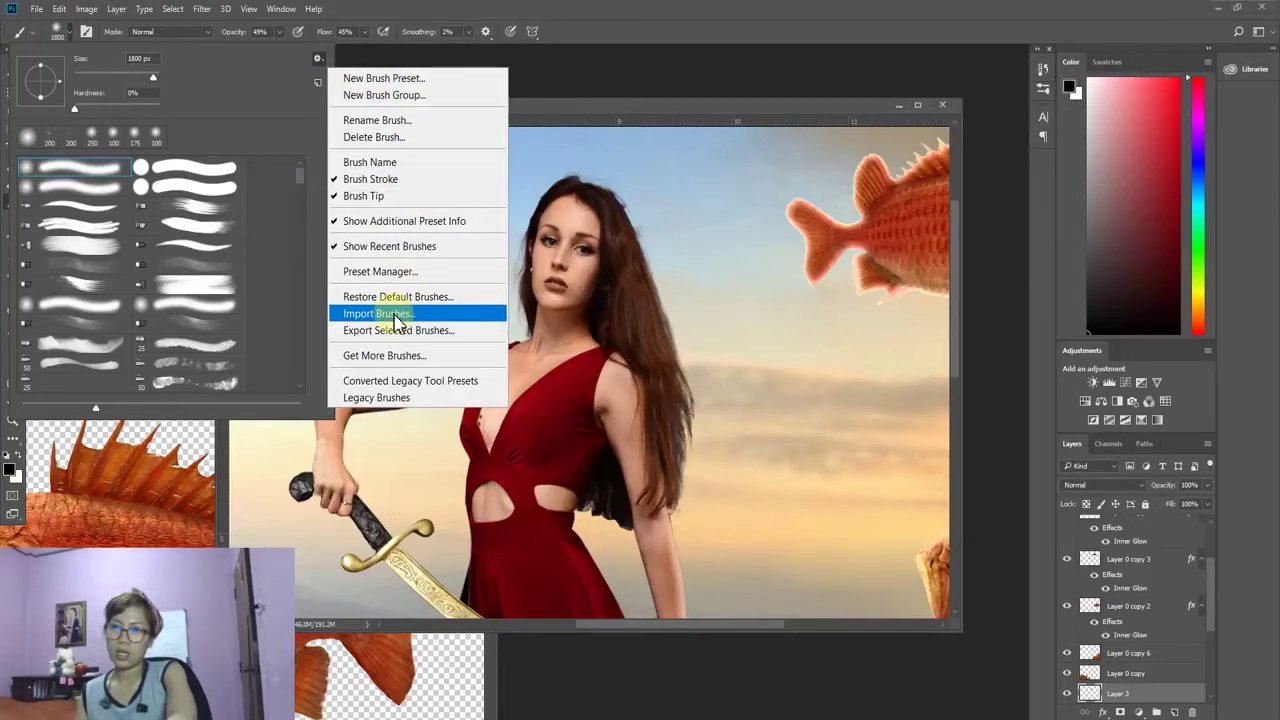
{"action": "left_click", "coordinate": [397, 318]}
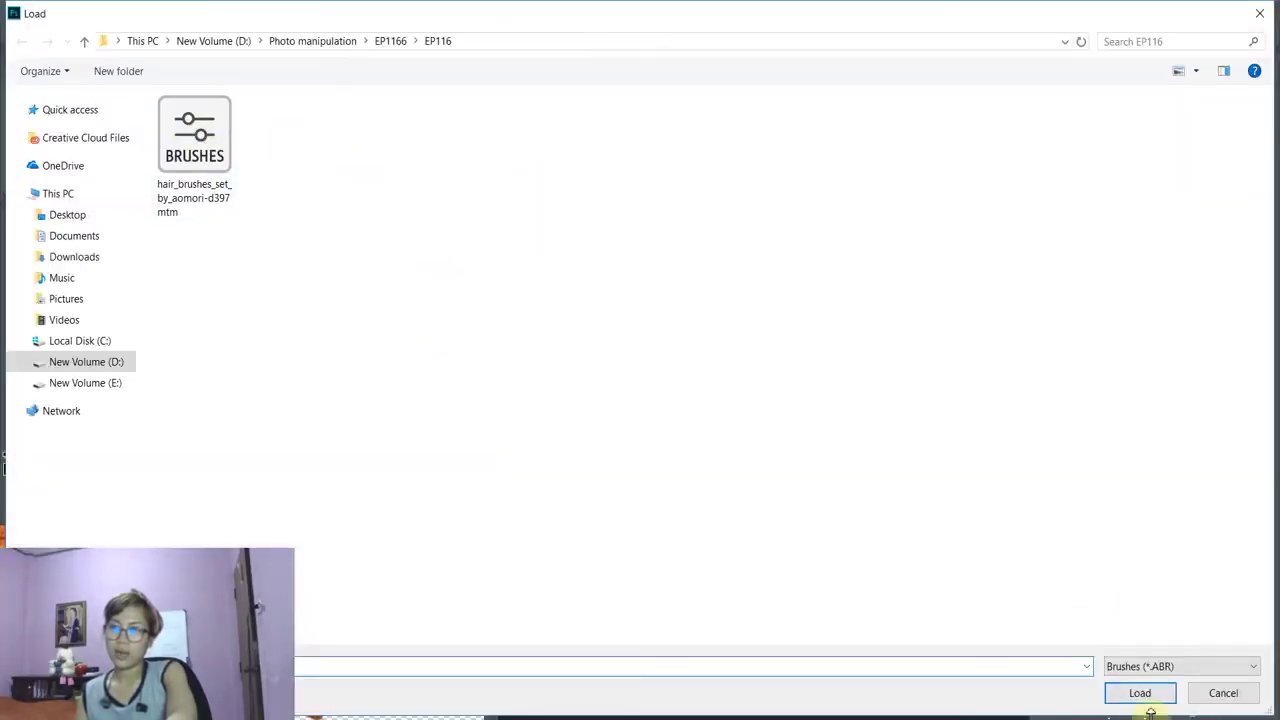
{"action": "left_click", "coordinate": [1210, 694]}
{"action": "left_click_drag", "start_coordinate": [299, 177], "coordinate": [299, 376]}
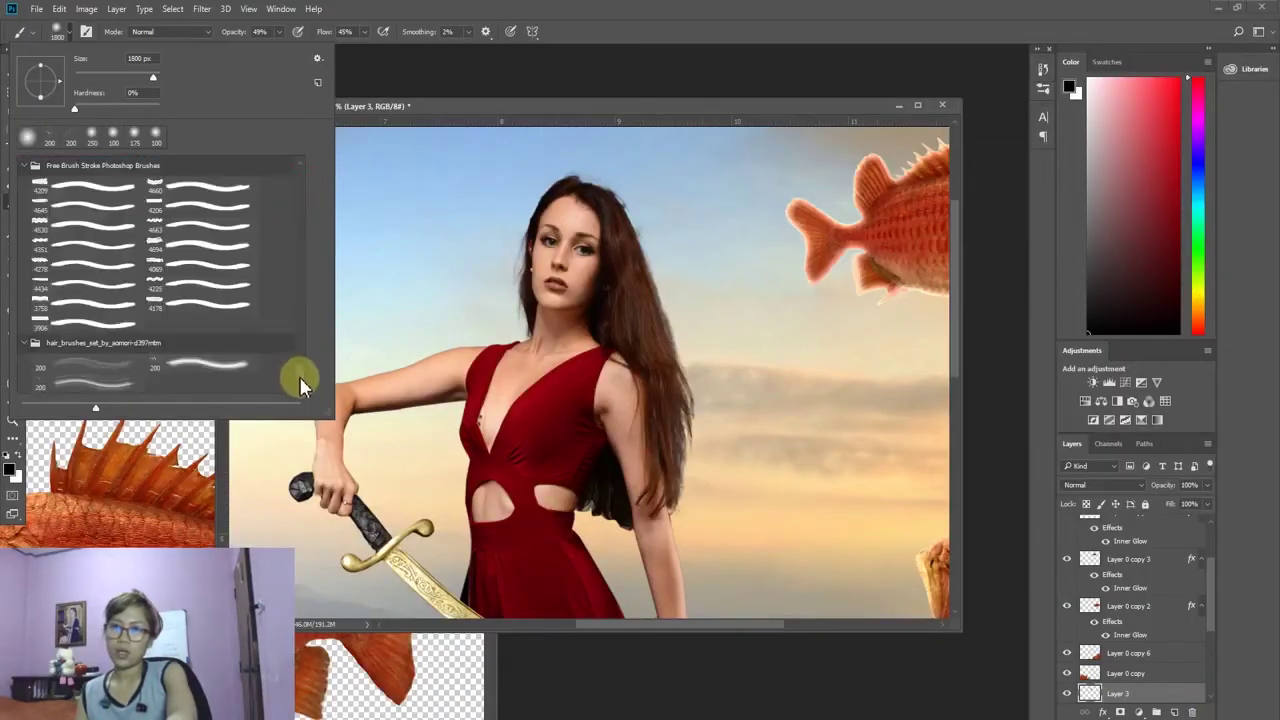
Step: Switch to the Smudge tool at 84% strength using the first hair brush tip
{"action": "double_click", "coordinate": [40, 366]}
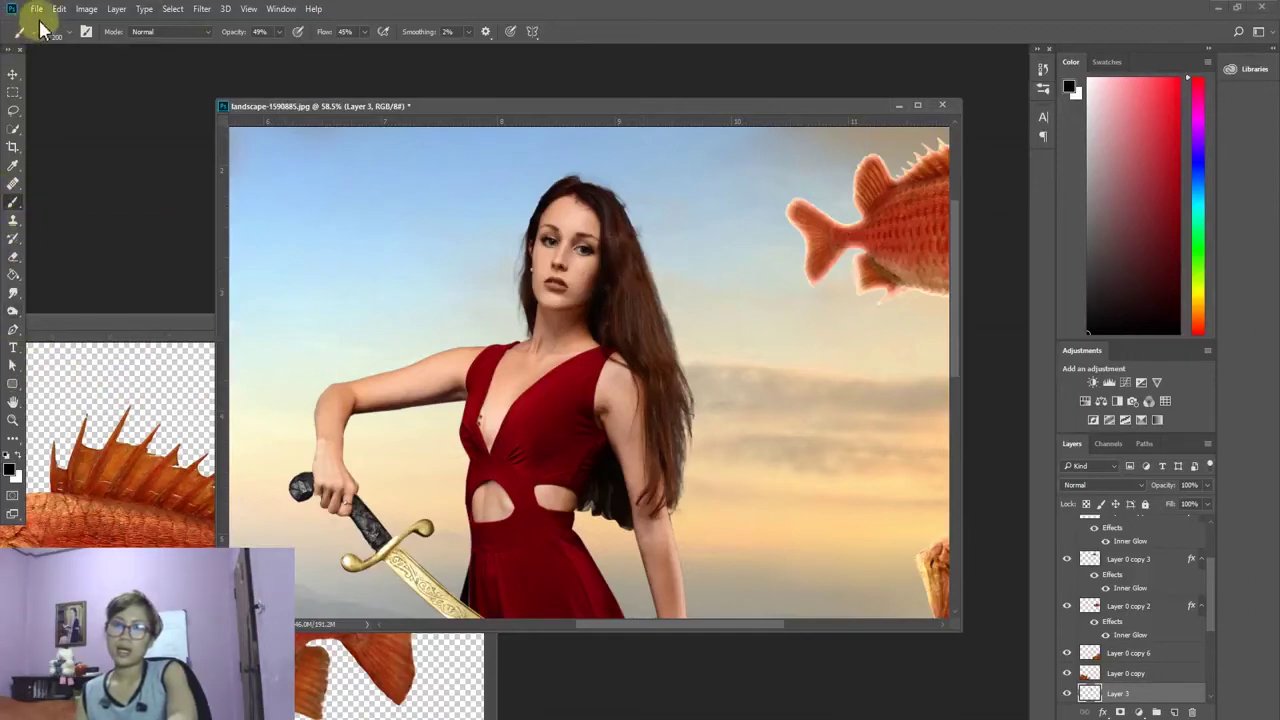
{"action": "left_click", "coordinate": [14, 296]}
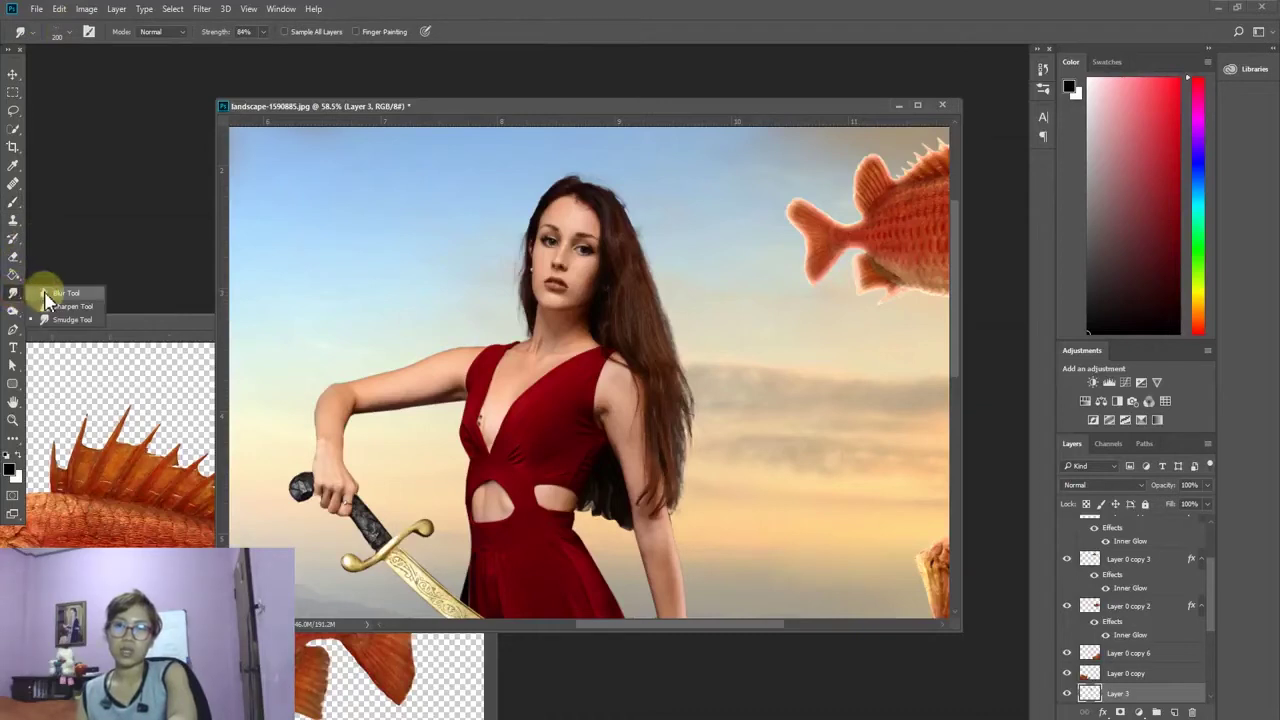
{"action": "left_click", "coordinate": [13, 299]}
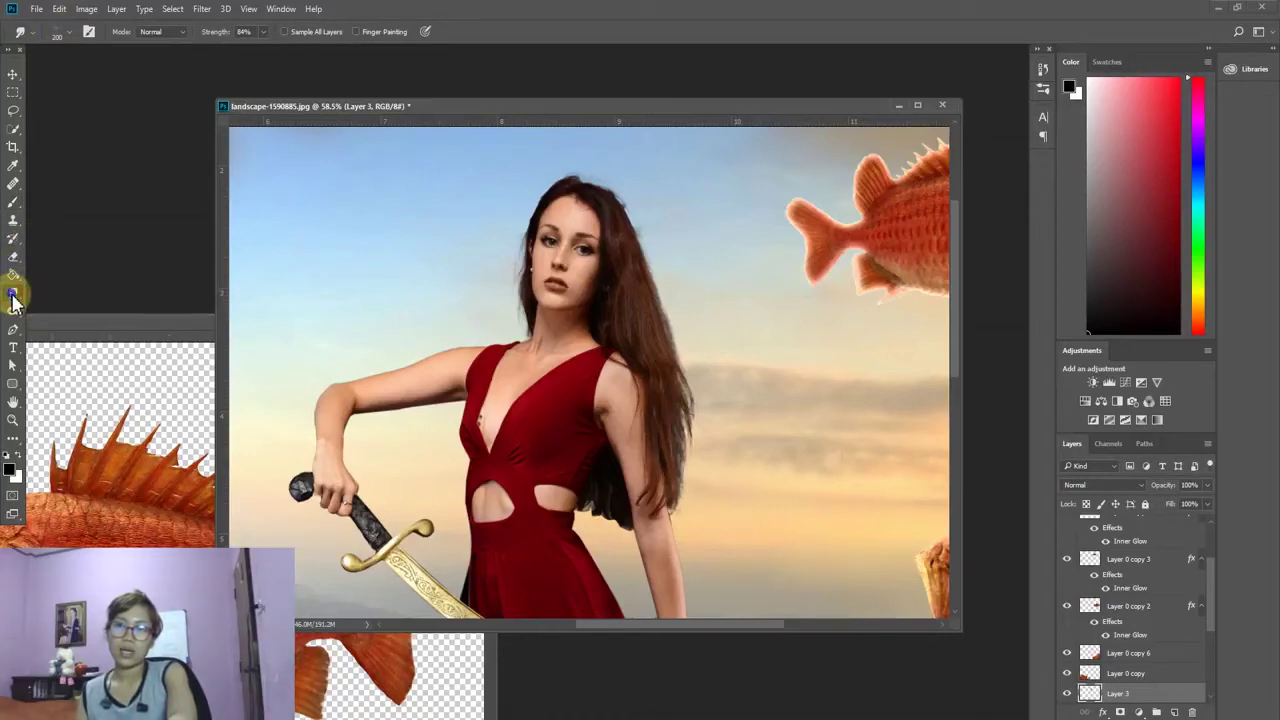
{"action": "left_click", "coordinate": [13, 299]}
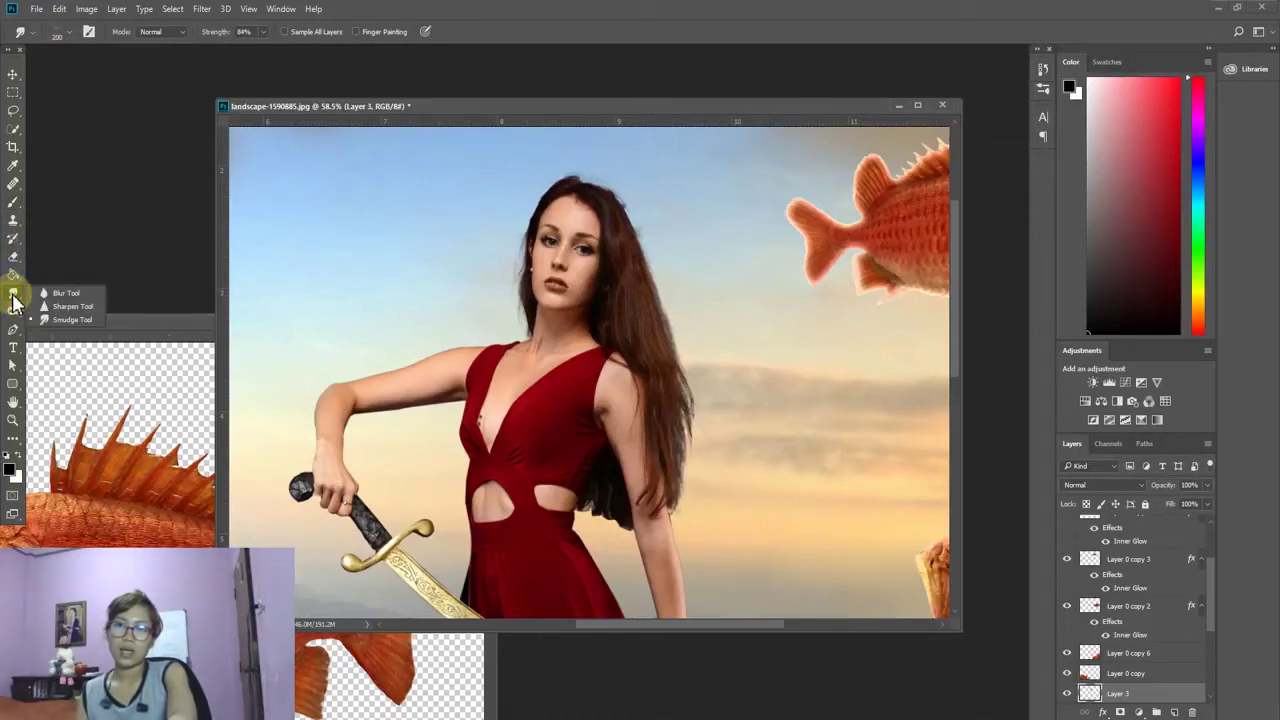
{"action": "left_click", "coordinate": [58, 33]}
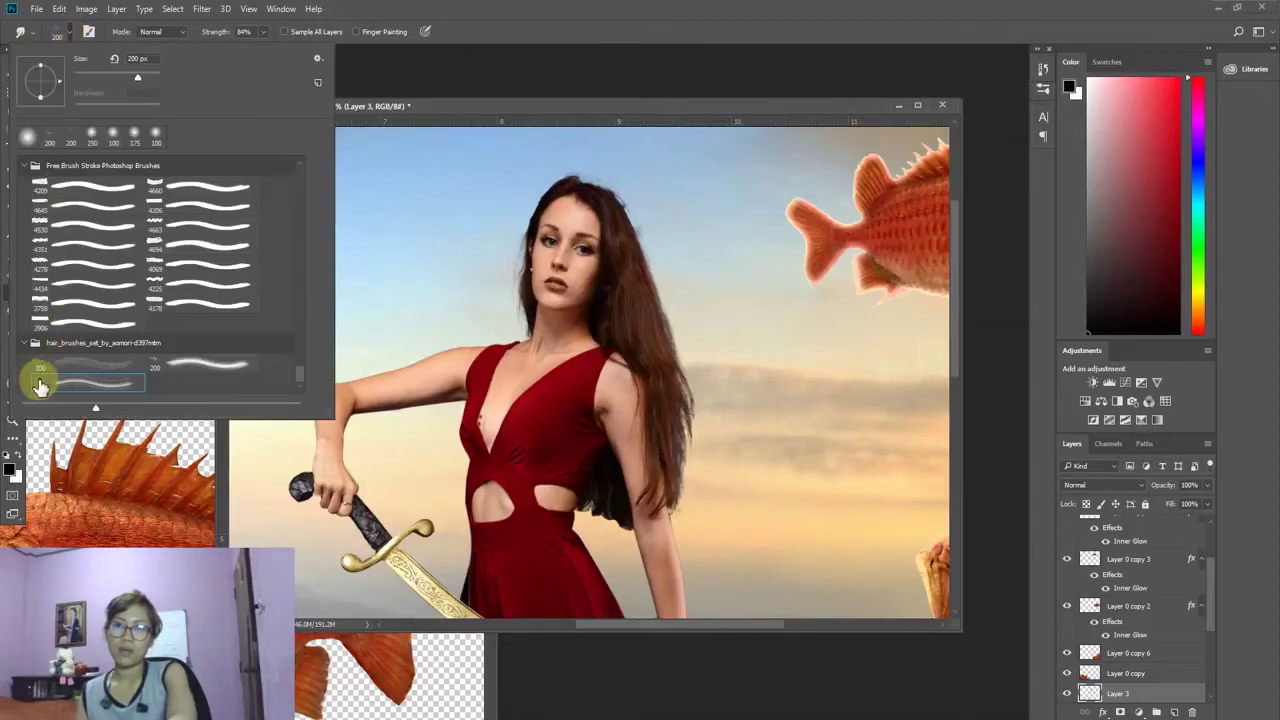
{"action": "double_click", "coordinate": [38, 380]}
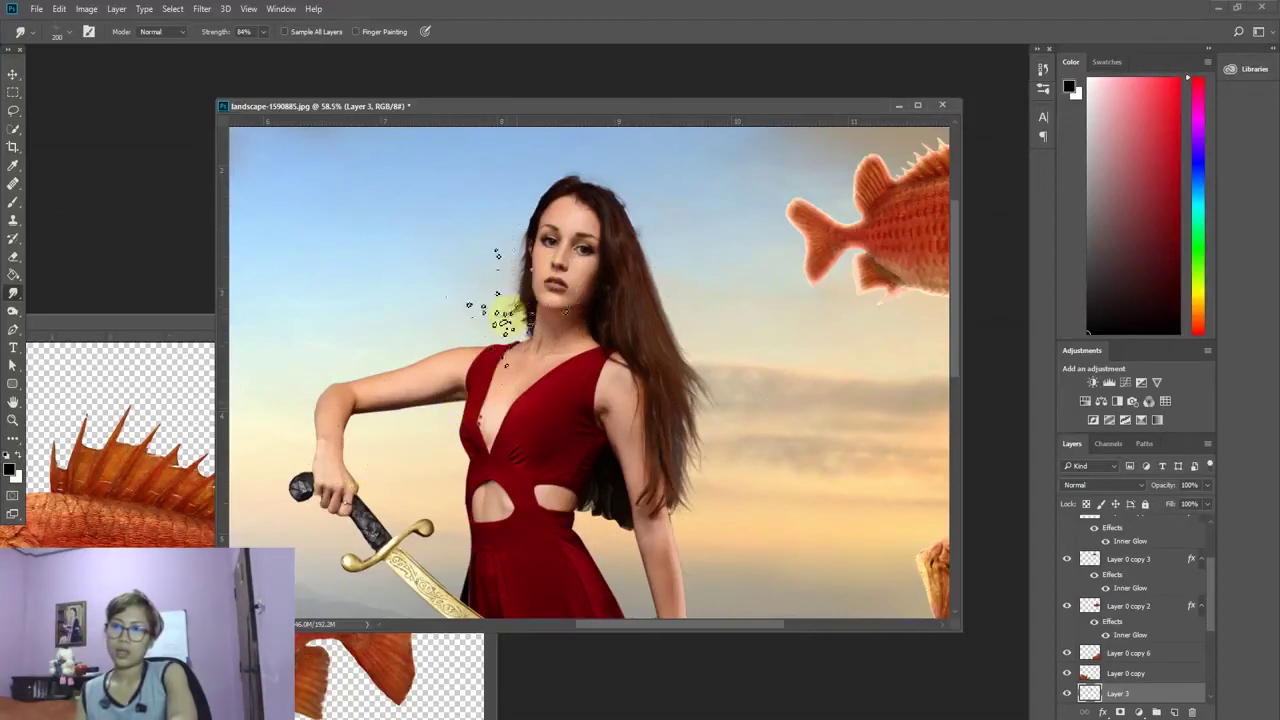
Step: At size 100, smudge the top and right hair edges outward into the sky
{"action": "key", "text": "bracketleft"}
{"action": "key", "text": "bracketleft"}
{"action": "key", "text": "bracketleft"}
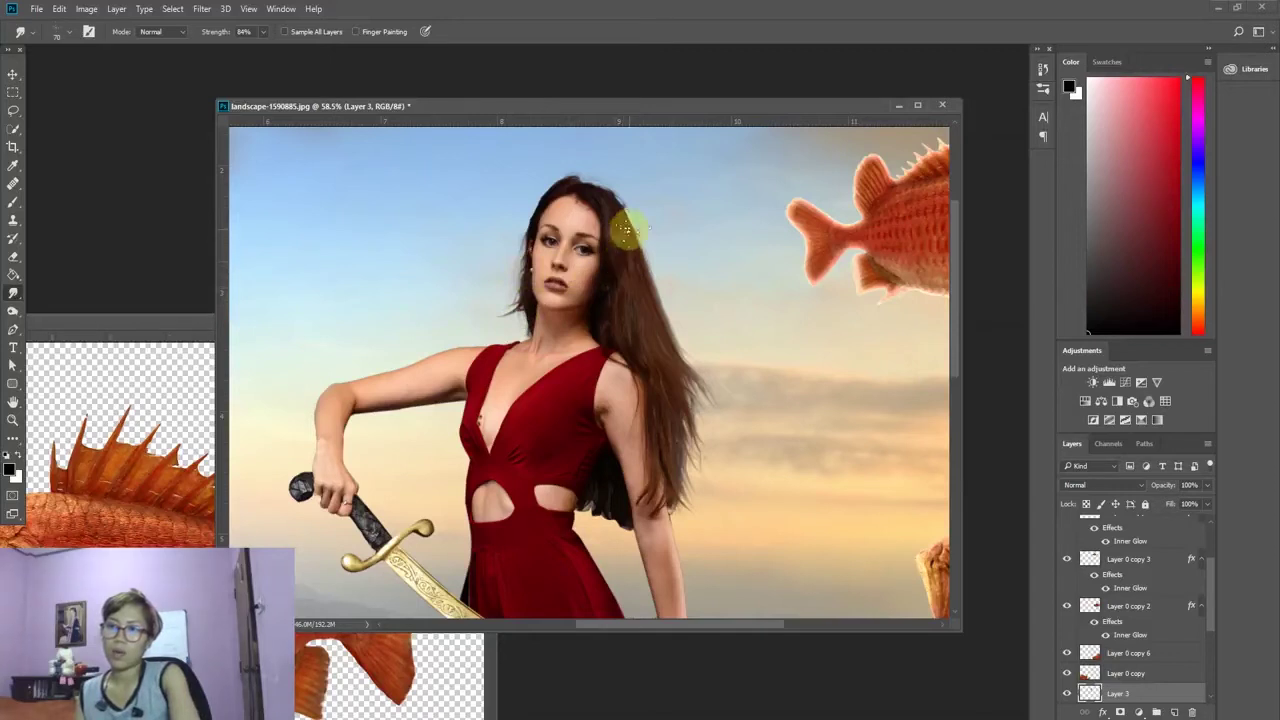
{"action": "mouse_move", "coordinate": [632, 218]}
{"action": "left_mouse_down"}
{"action": "mouse_move", "coordinate": [645, 250]}
{"action": "mouse_move", "coordinate": [718, 307]}
{"action": "left_mouse_up"}
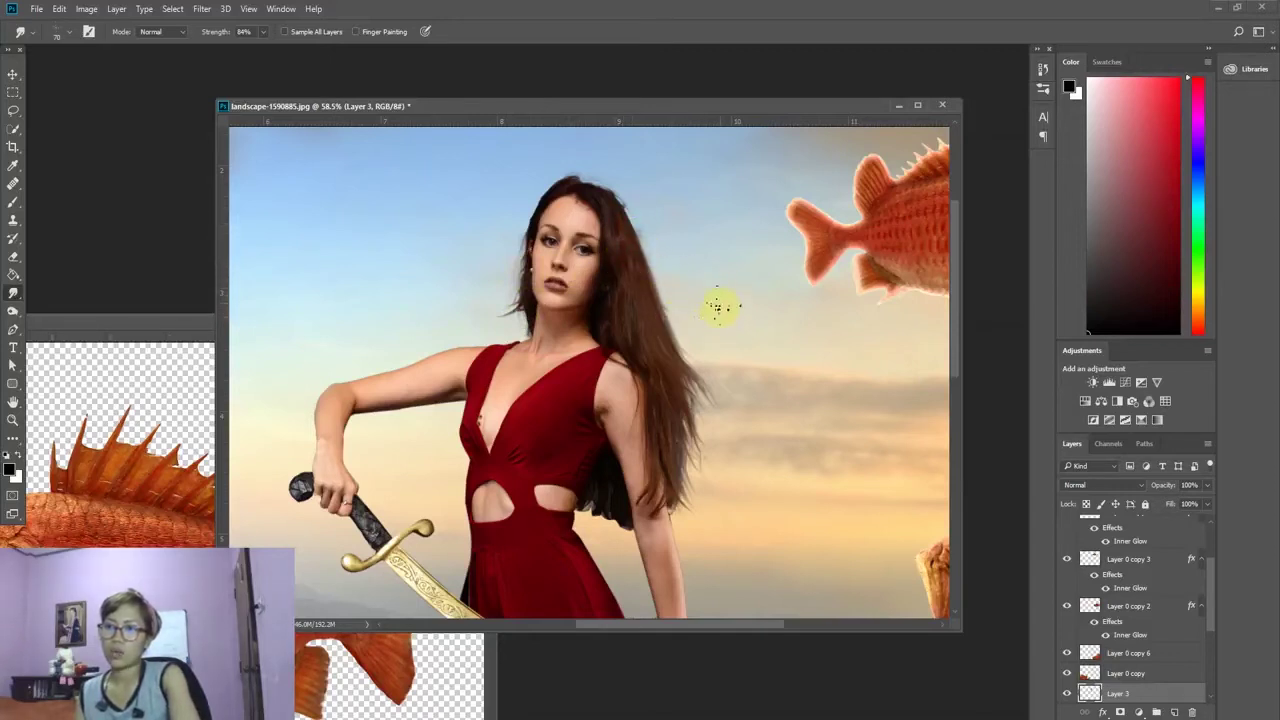
{"action": "left_click_drag", "start_coordinate": [645, 280], "coordinate": [735, 333]}
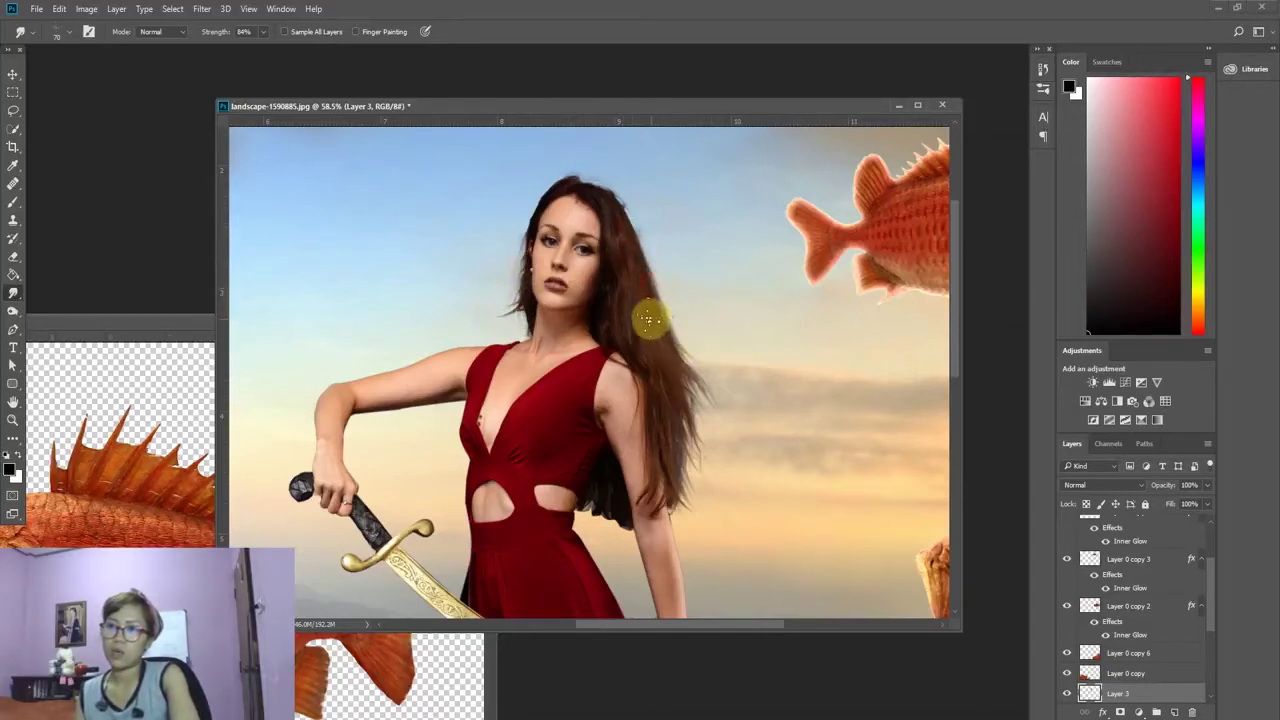
{"action": "left_click_drag", "start_coordinate": [654, 337], "coordinate": [738, 402]}
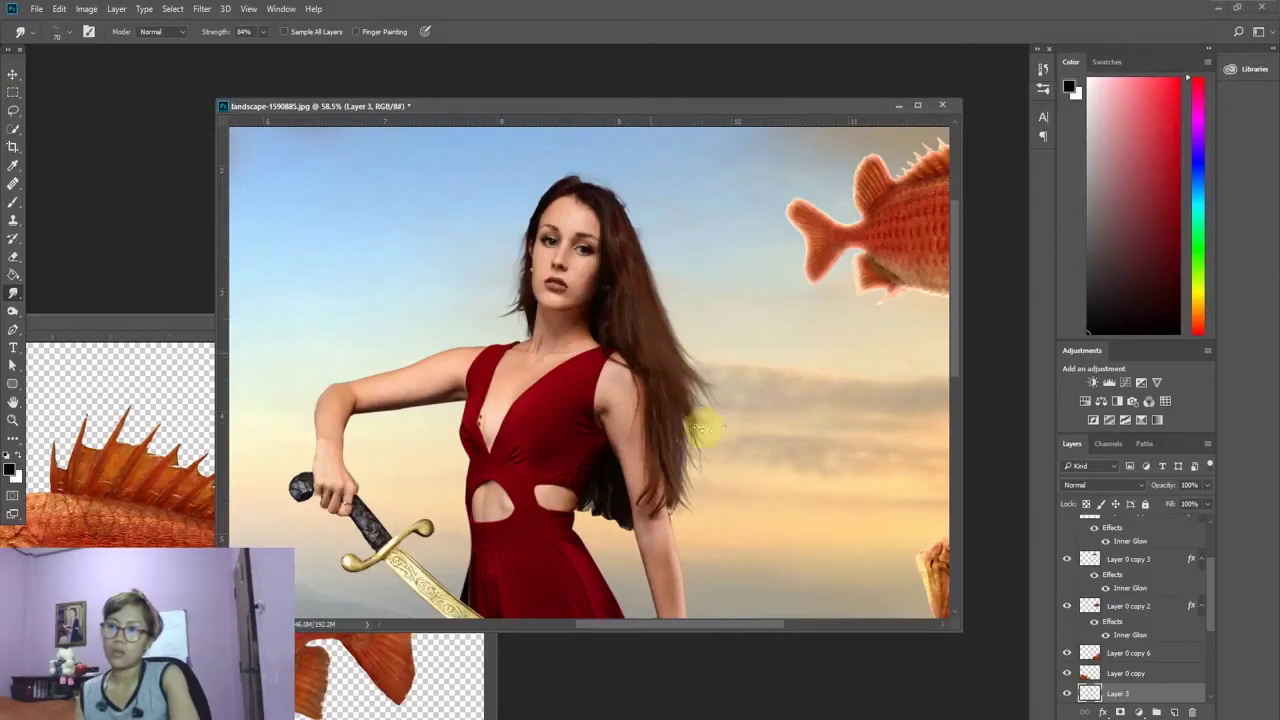
Step: Group Layer 3, Layer 0 copy, Layer 1 and Layer 1 copy into Group 1, checking its visibility
{"action": "scroll", "coordinate": [764, 238], "scroll_direction": "down", "scroll_amount": 3, "text": "alt"}
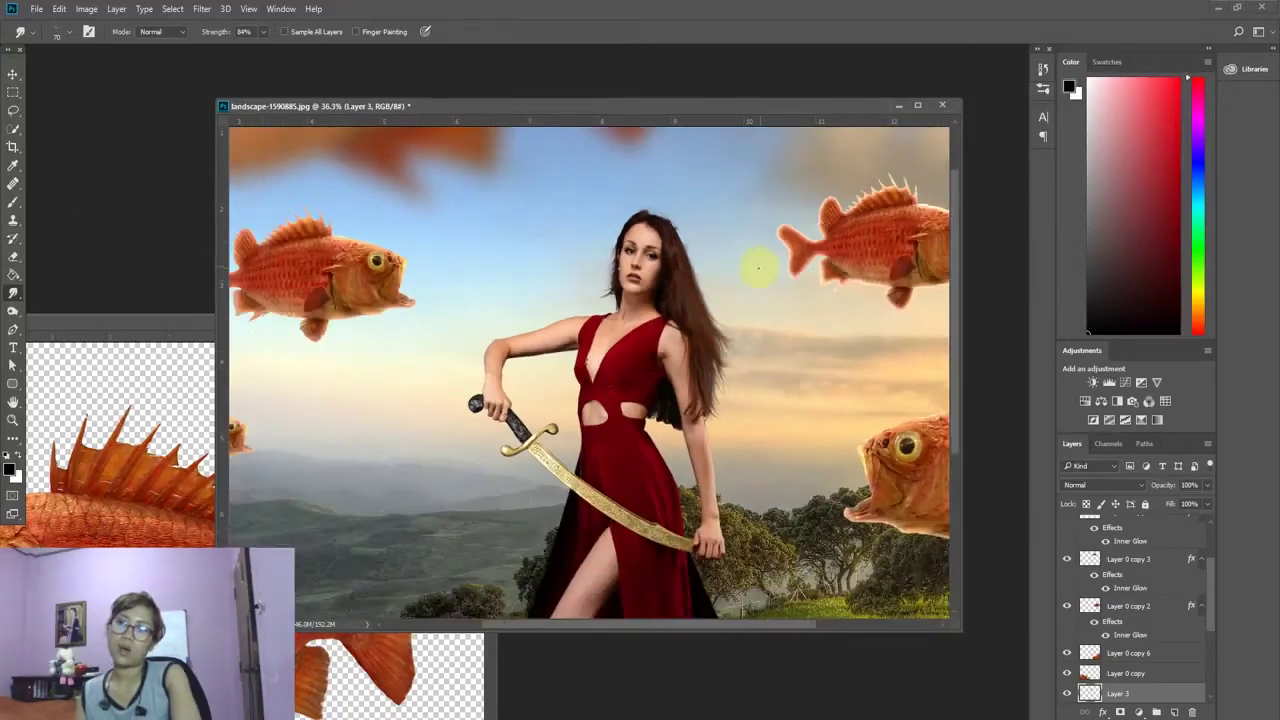
{"action": "scroll", "coordinate": [757, 266], "scroll_direction": "down", "scroll_amount": 2, "text": "alt"}
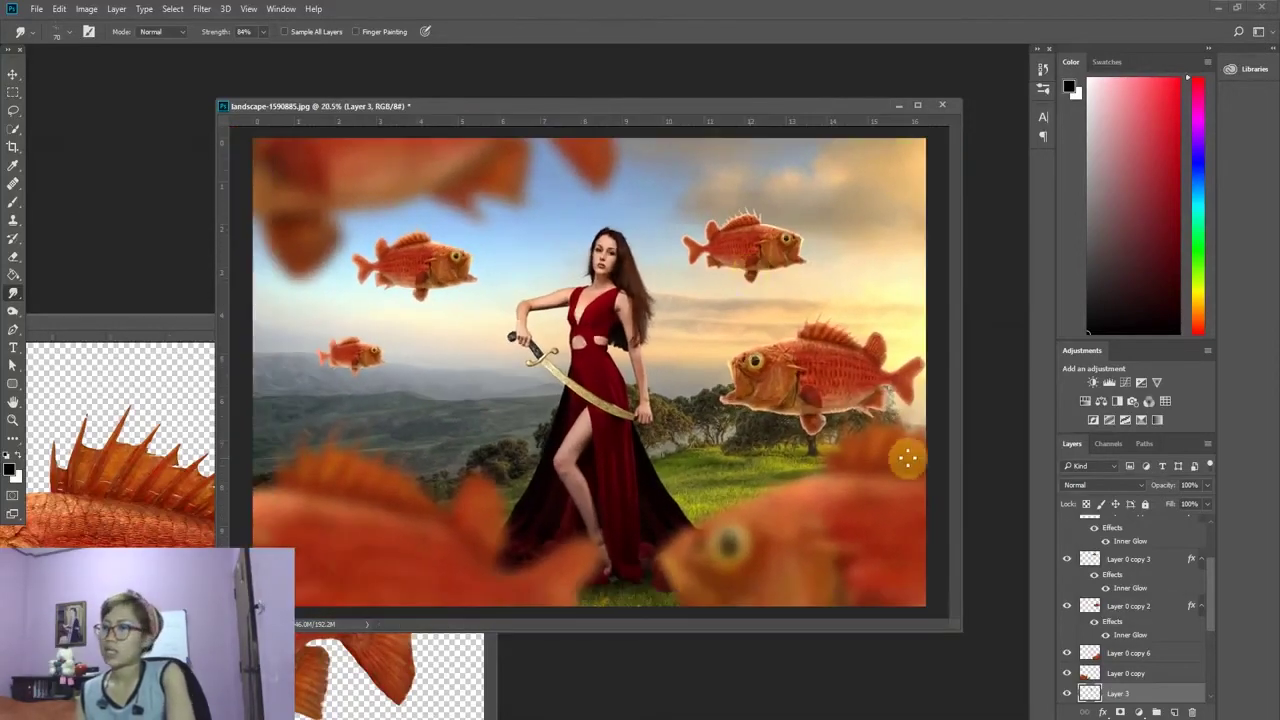
{"action": "scroll", "coordinate": [1160, 600], "scroll_direction": "down", "scroll_amount": 2}
{"action": "scroll", "coordinate": [1126, 634], "scroll_direction": "down", "scroll_amount": 3}
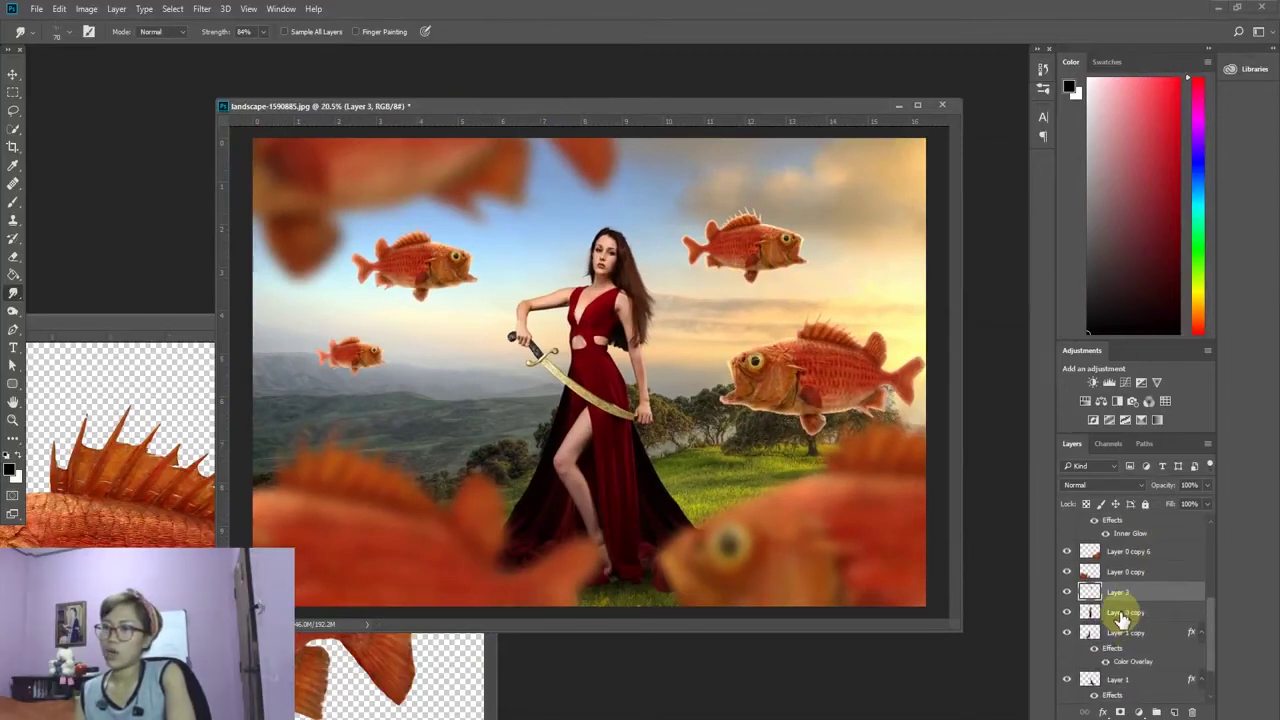
{"action": "left_click", "coordinate": [1119, 614], "text": "shift"}
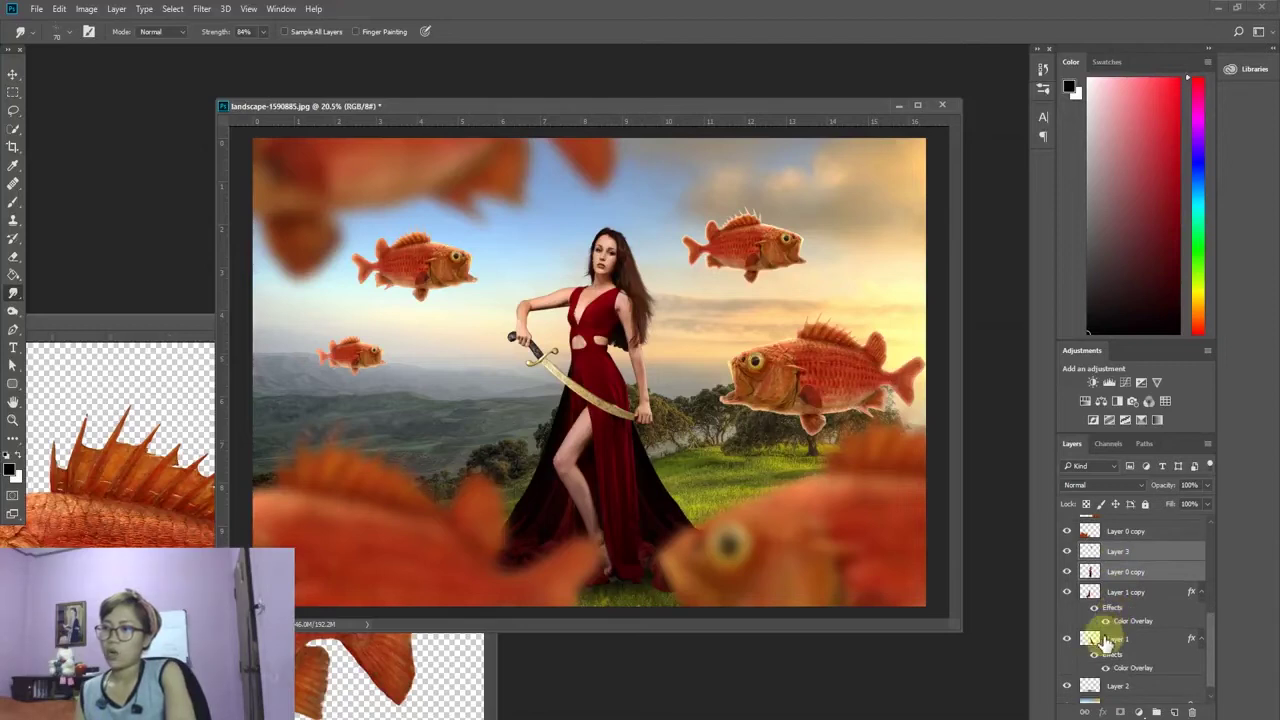
{"action": "left_click", "coordinate": [1111, 641], "text": "shift"}
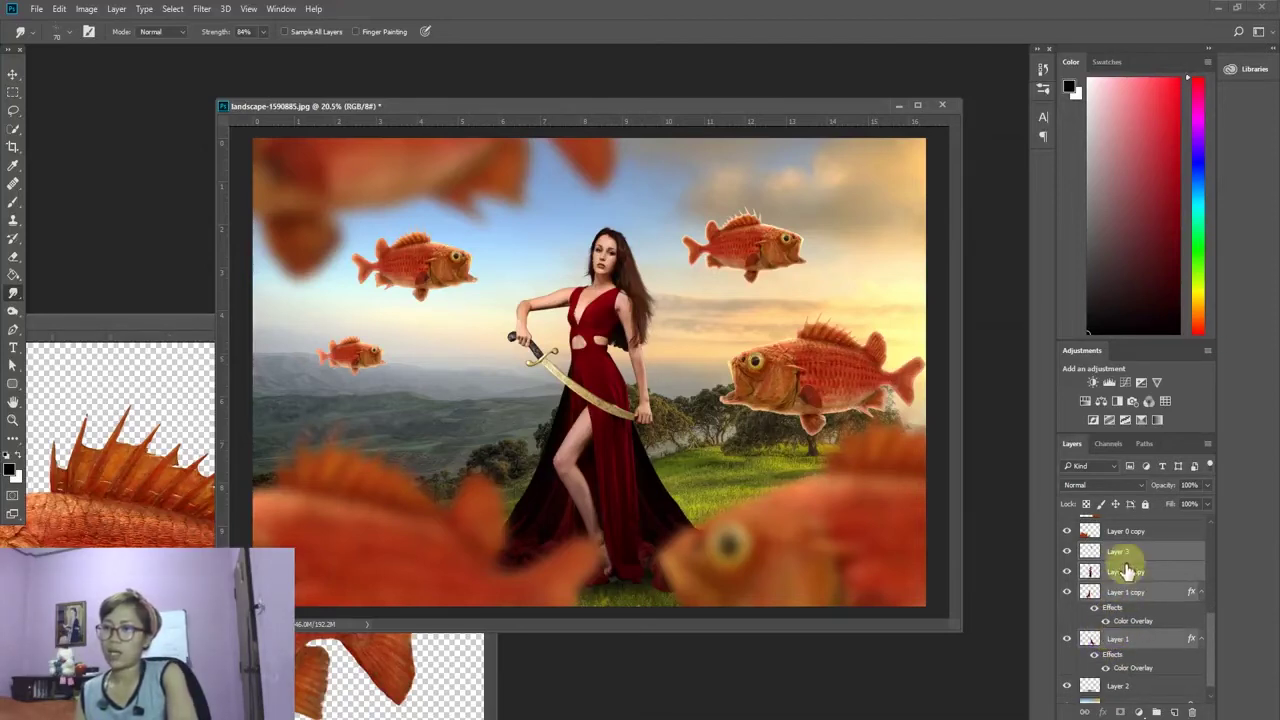
{"action": "key", "text": "ctrl+g"}
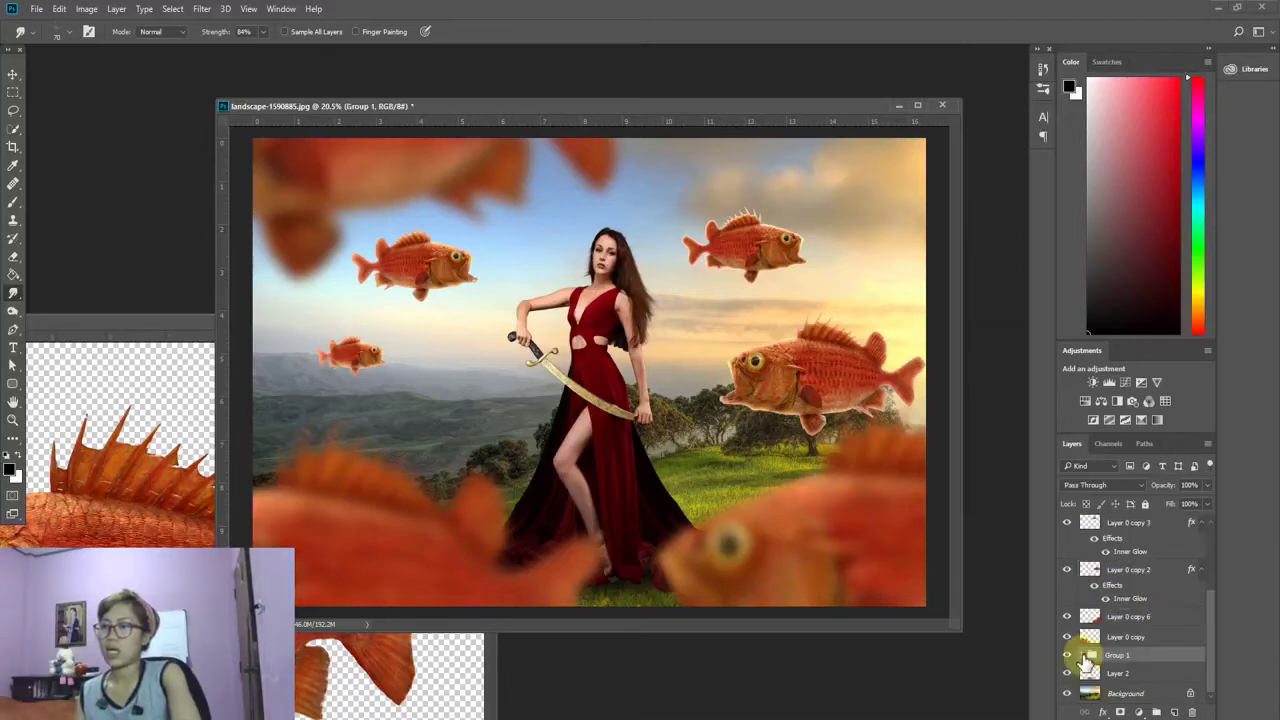
{"action": "left_click", "coordinate": [1066, 656]}
{"action": "left_click", "coordinate": [1066, 656]}
{"action": "left_click", "coordinate": [1066, 656]}
{"action": "left_click", "coordinate": [1066, 656]}
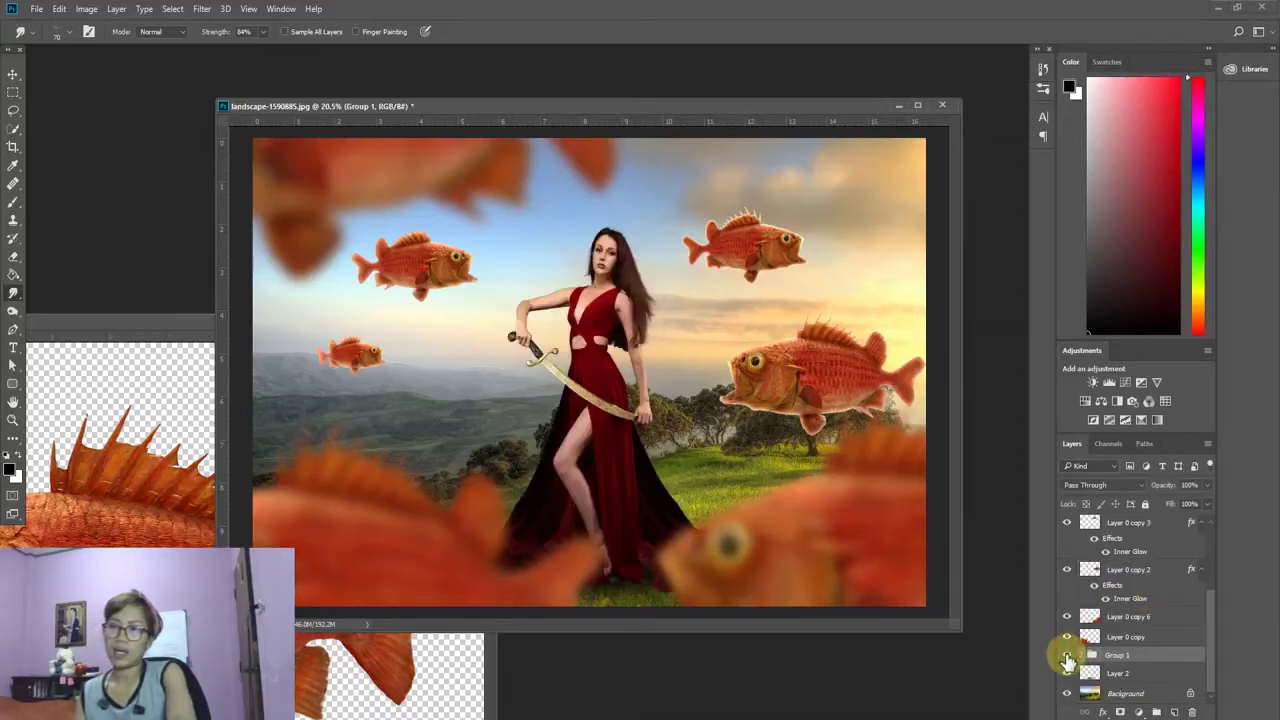
{"action": "left_click", "coordinate": [1066, 656]}
{"action": "left_click", "coordinate": [1066, 656]}
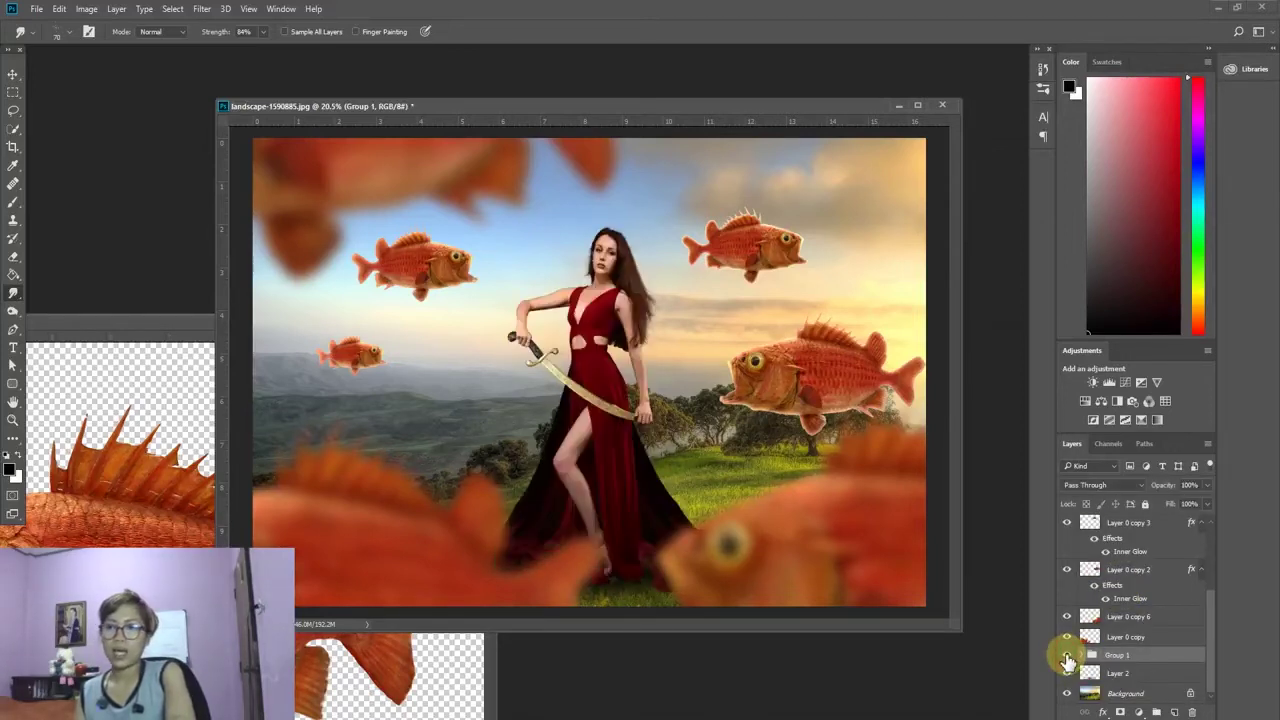
Step: Give Group 1 a white Linear Light Inner Glow at 28% opacity
{"action": "left_click", "coordinate": [1103, 712]}
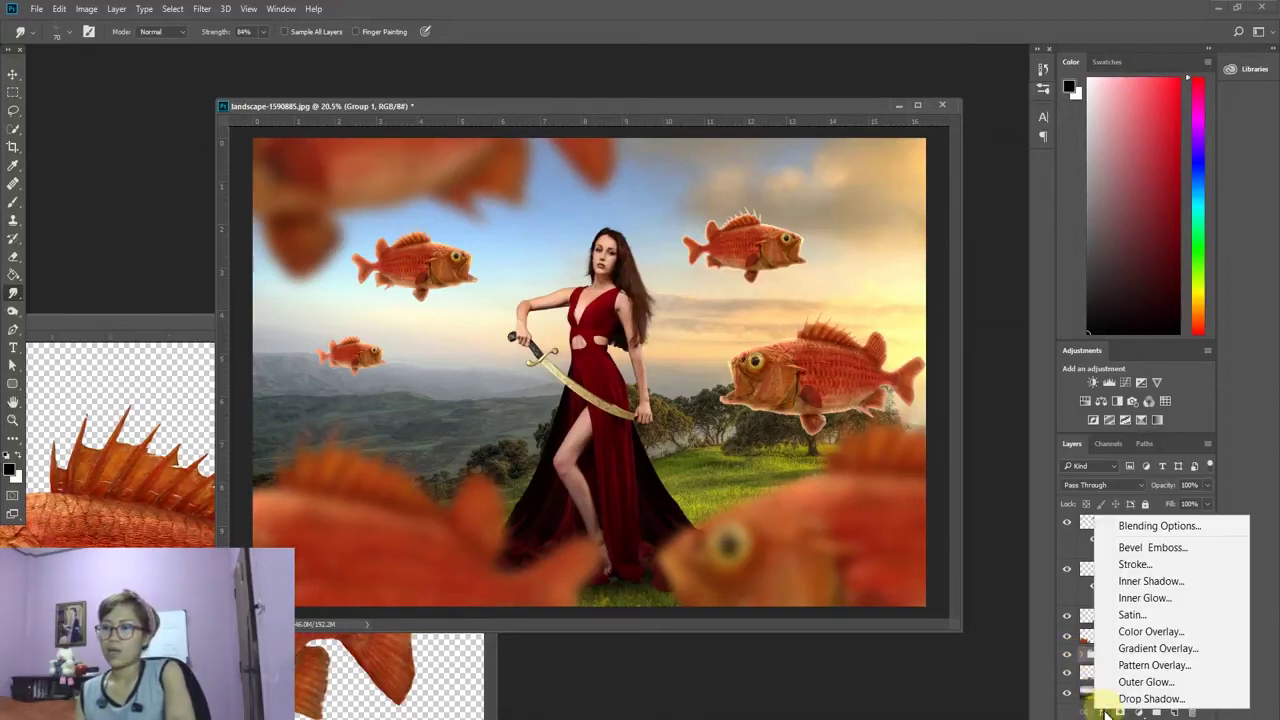
{"action": "left_click", "coordinate": [1135, 597]}
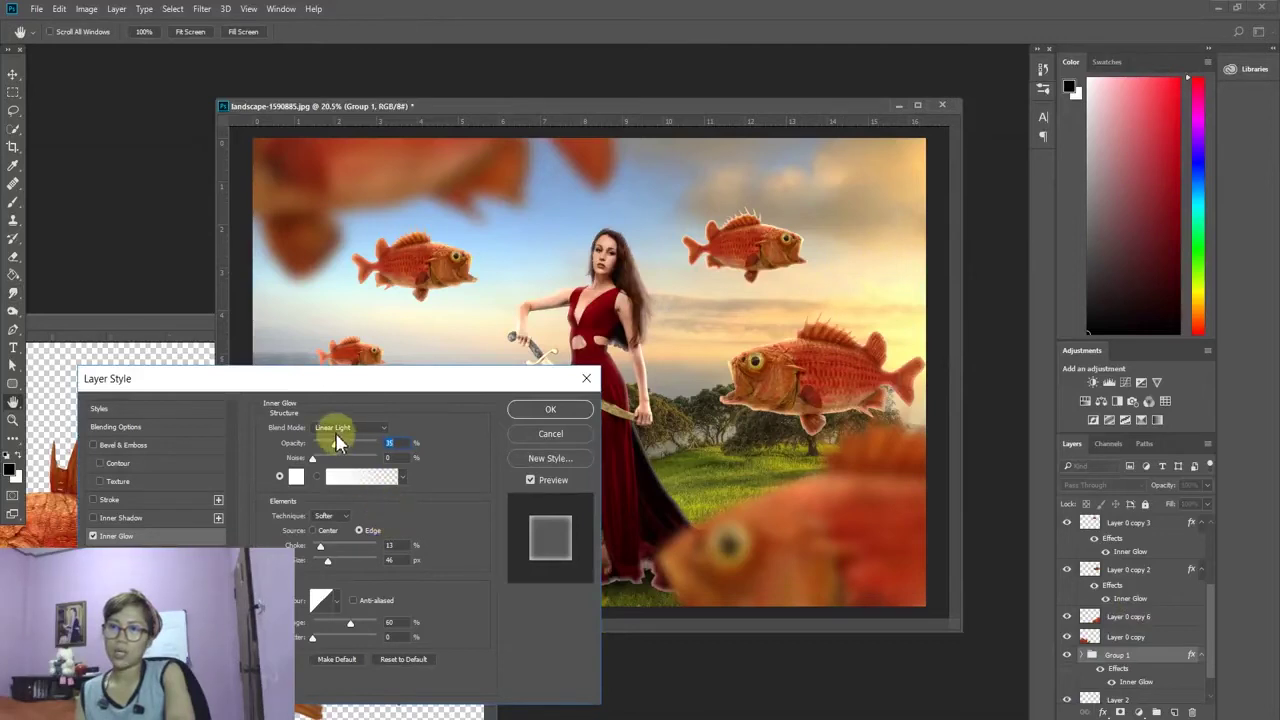
{"action": "mouse_move", "coordinate": [336, 453]}
{"action": "left_mouse_down"}
{"action": "mouse_move", "coordinate": [322, 453]}
{"action": "mouse_move", "coordinate": [331, 443]}
{"action": "left_mouse_up"}
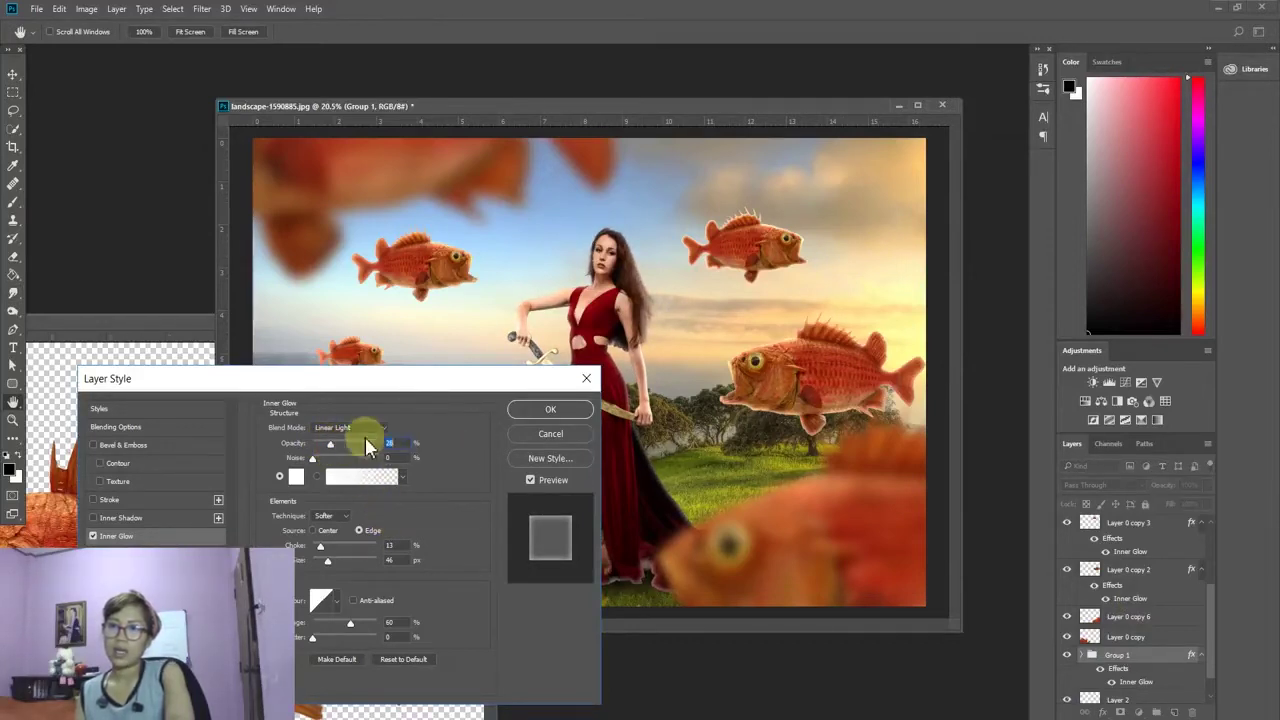
{"action": "left_click", "coordinate": [296, 476]}
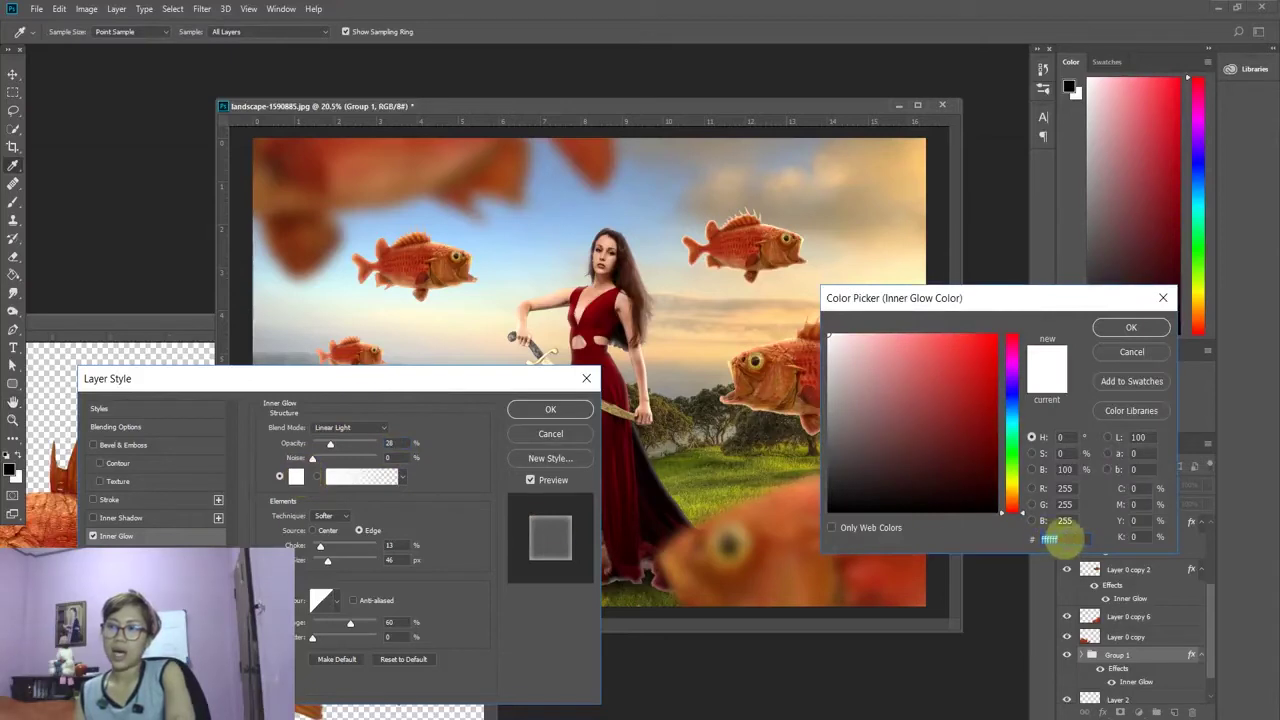
{"action": "left_click", "coordinate": [1068, 540]}
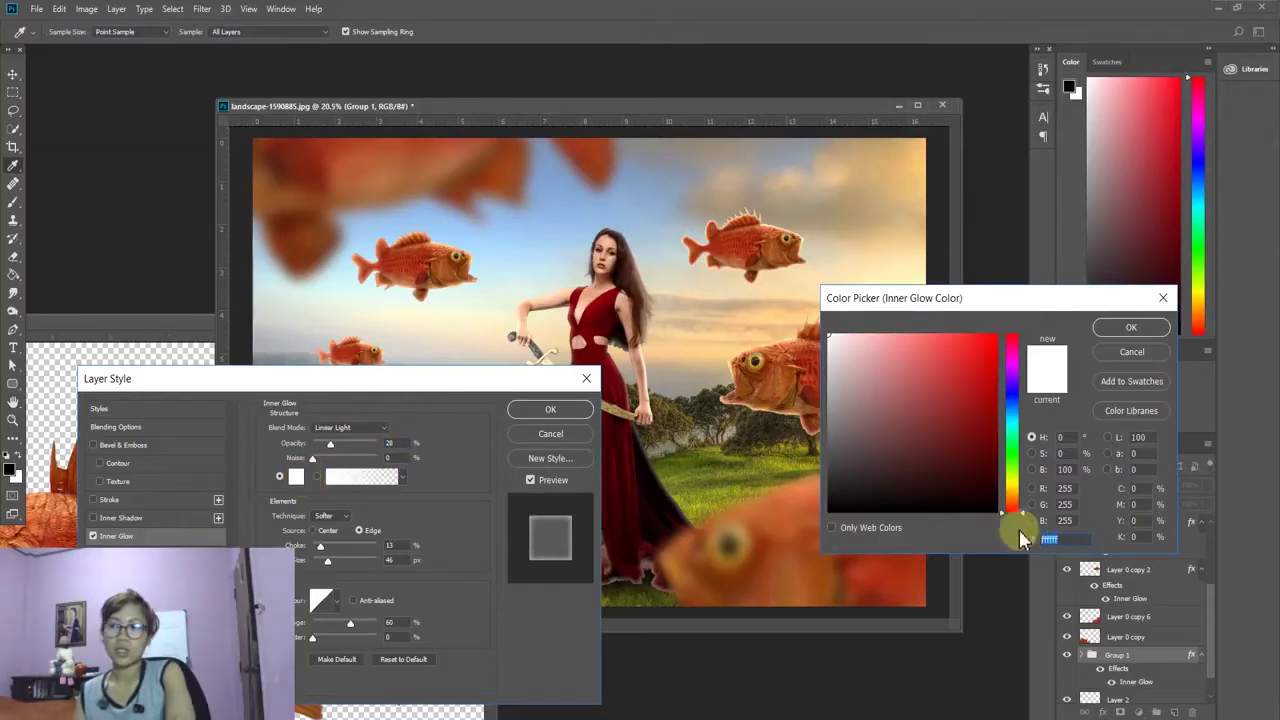
{"action": "left_click", "coordinate": [1121, 329]}
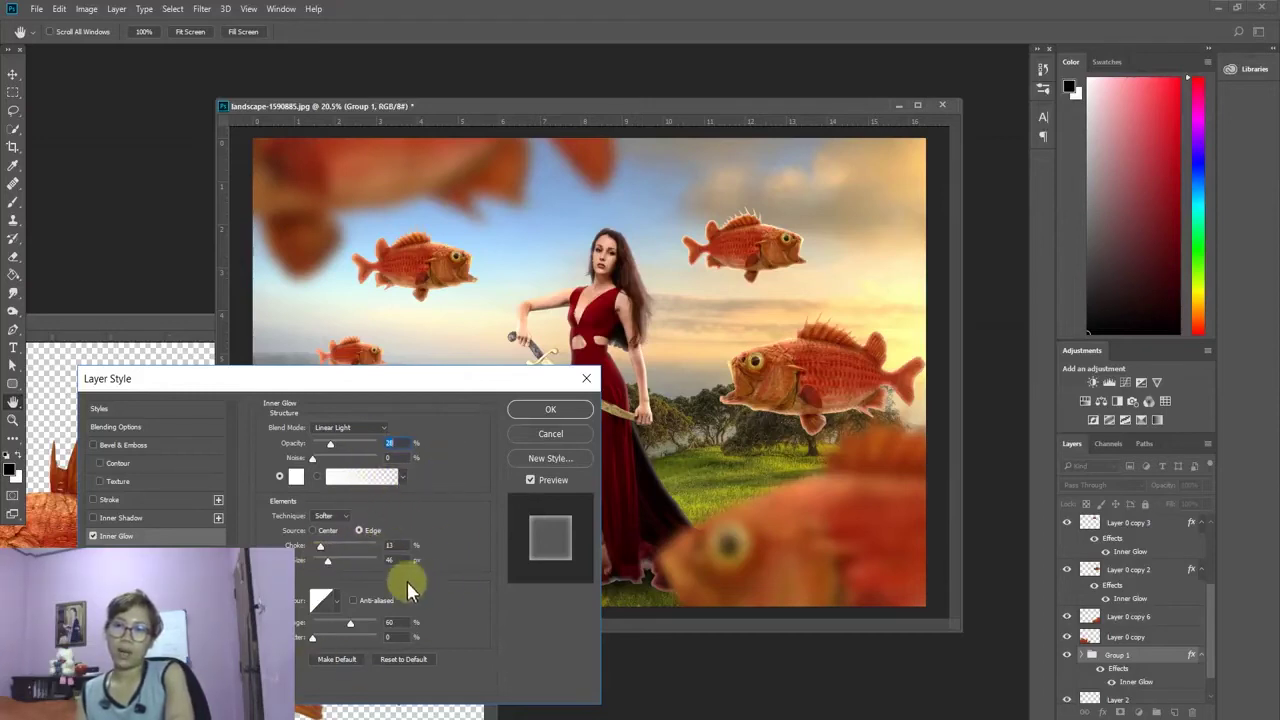
{"action": "left_click", "coordinate": [548, 410]}
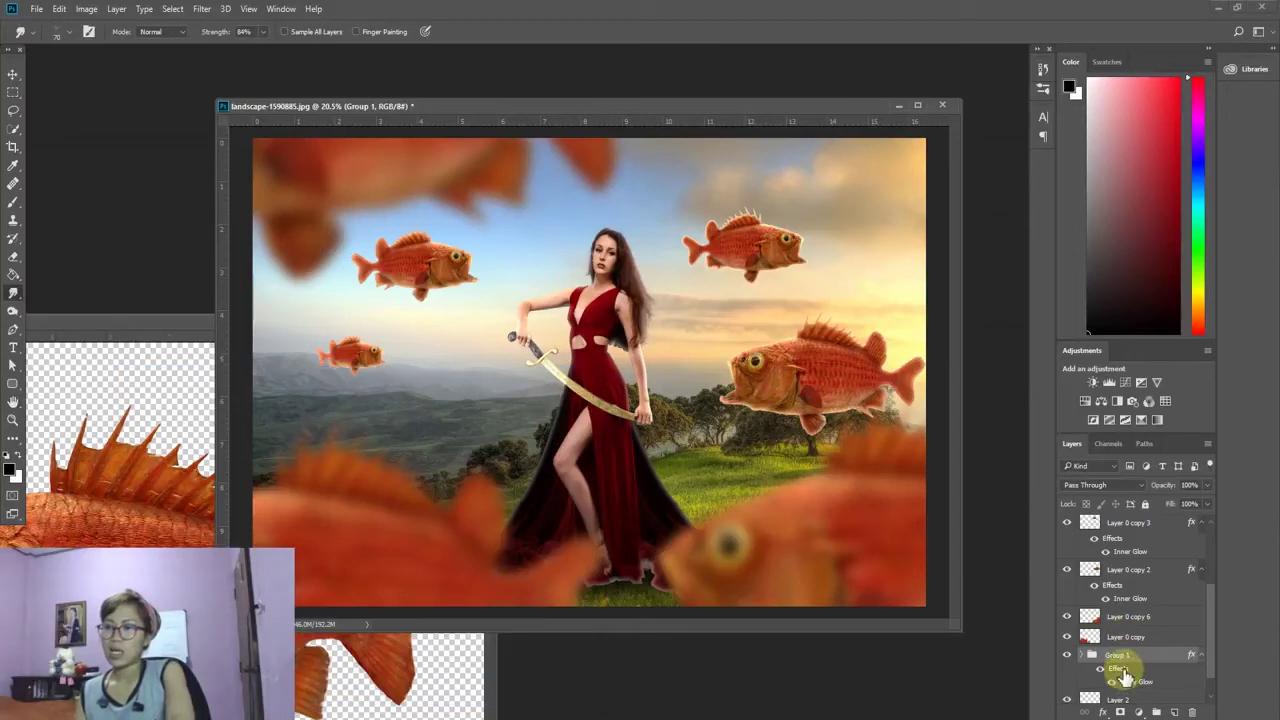
Step: Convert Group 1's Inner Glow effect into its own layer and add a layer mask
{"action": "right_click", "coordinate": [1122, 676]}
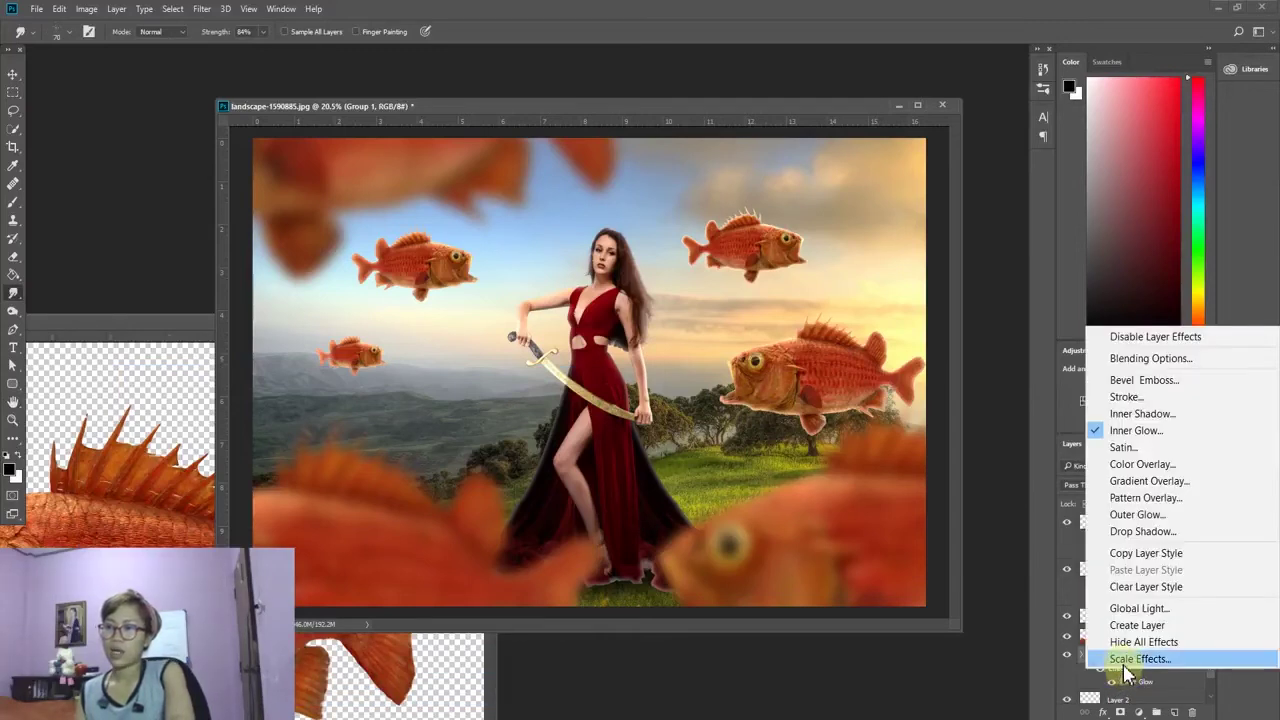
{"action": "left_click", "coordinate": [1134, 629]}
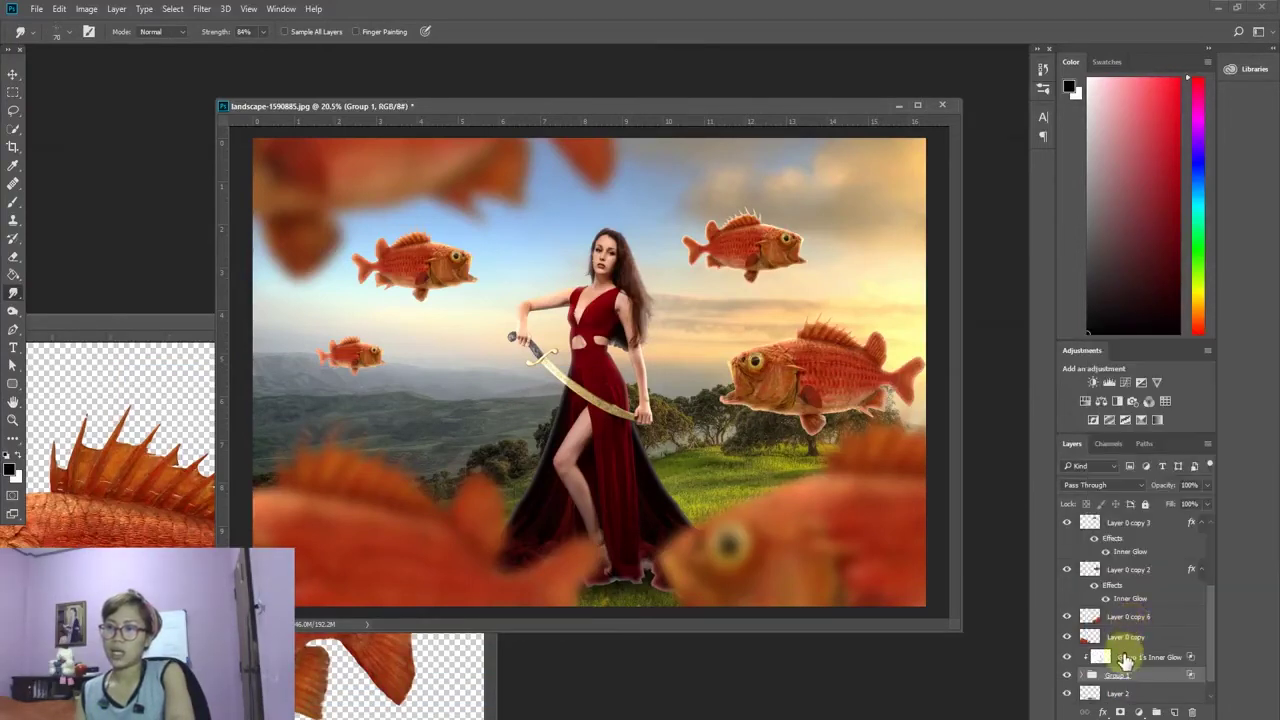
{"action": "left_click", "coordinate": [1119, 711]}
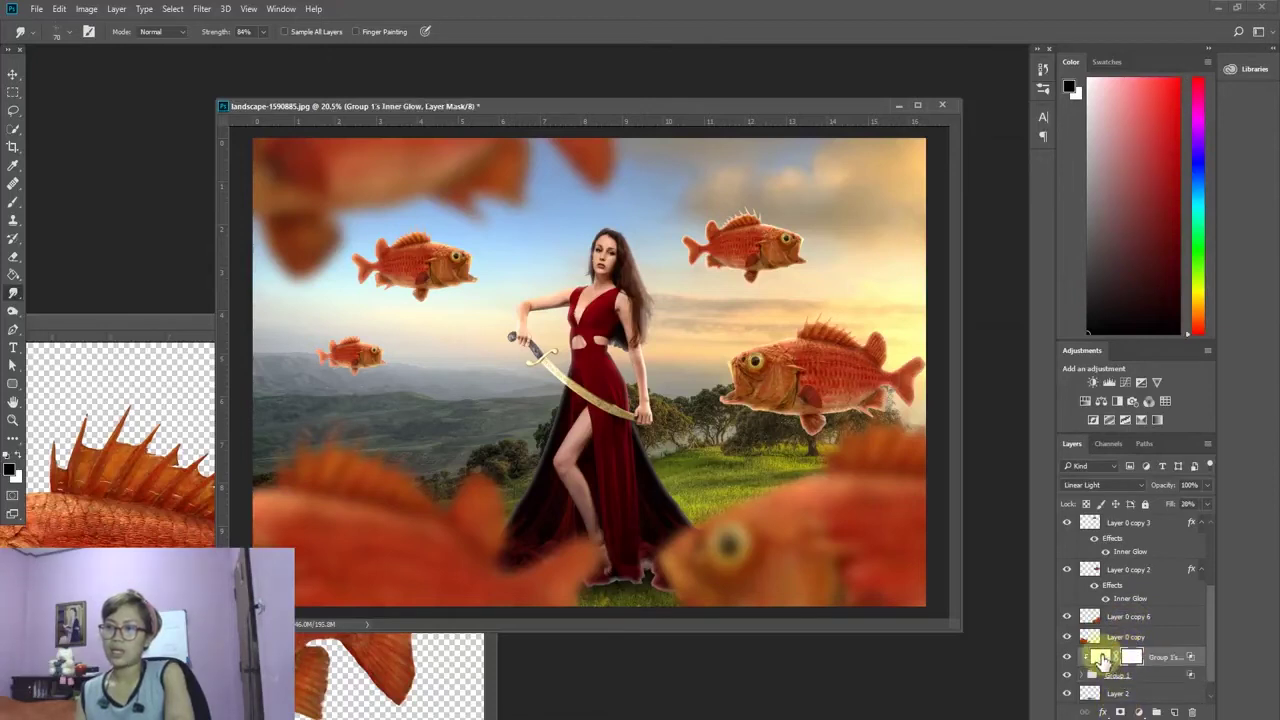
Step: Pick a soft 500 px brush and mask out the glow over the dress hem
{"action": "left_click", "coordinate": [13, 201]}
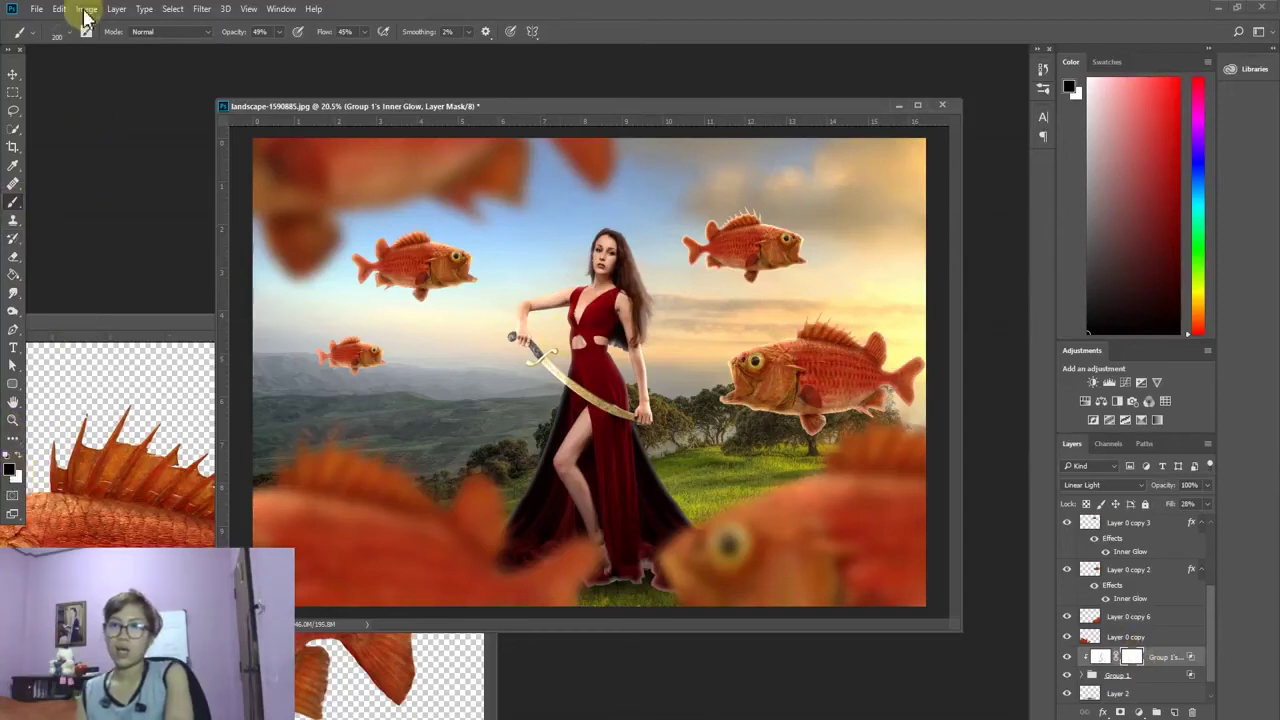
{"action": "left_click", "coordinate": [55, 31]}
{"action": "double_click", "coordinate": [68, 139]}
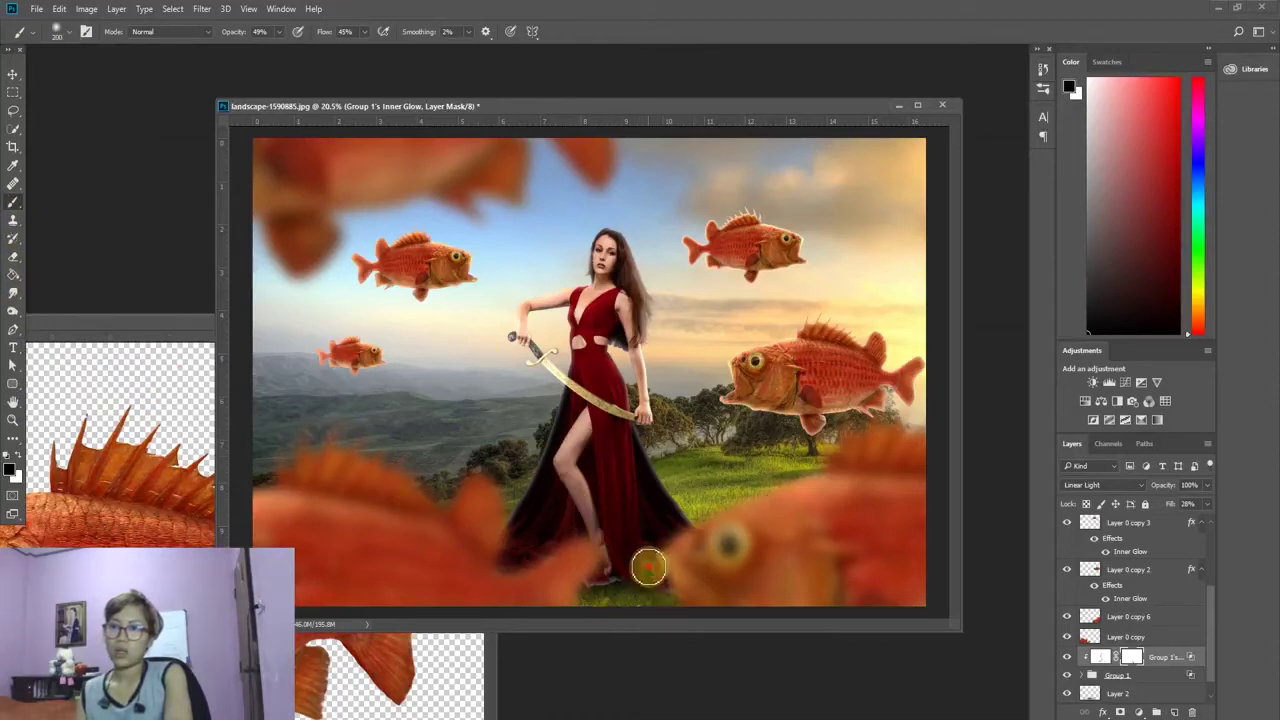
{"action": "key", "text": "bracketright"}
{"action": "key", "text": "bracketright"}
{"action": "key", "text": "bracketright"}
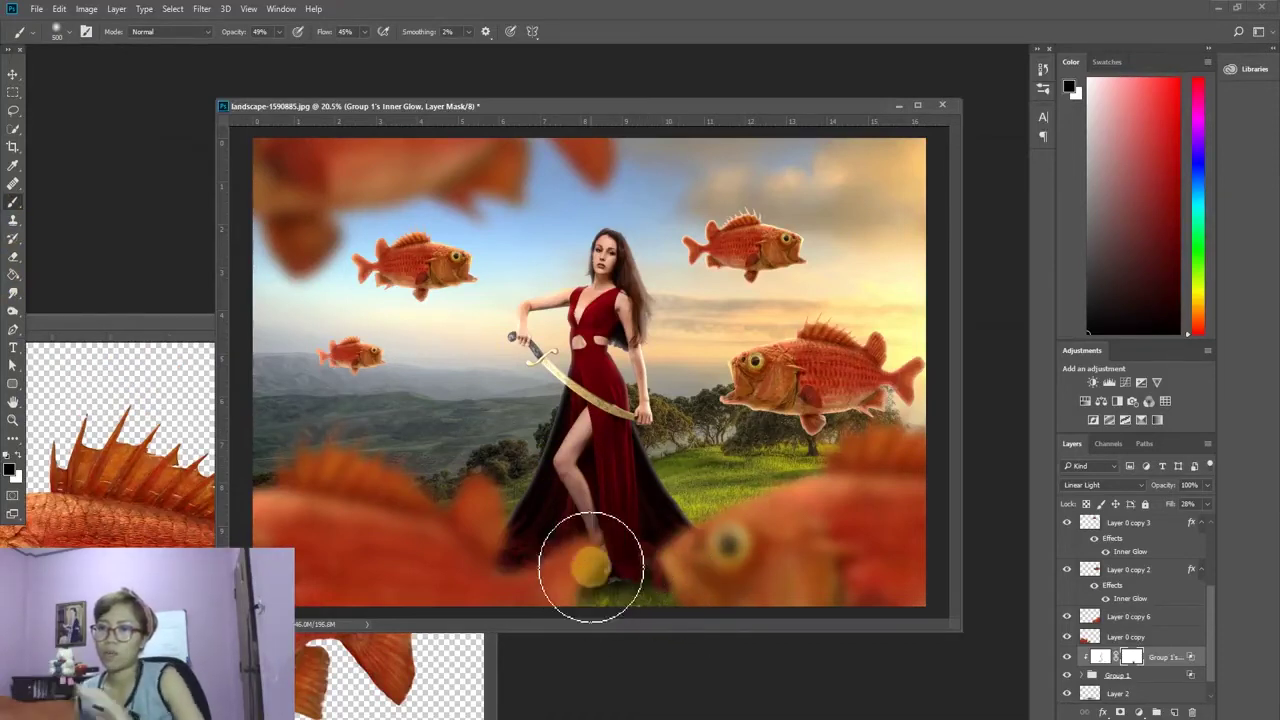
{"action": "key", "text": "bracketright"}
{"action": "mouse_move", "coordinate": [563, 603]}
{"action": "left_mouse_down"}
{"action": "mouse_move", "coordinate": [577, 560]}
{"action": "mouse_move", "coordinate": [614, 586]}
{"action": "left_mouse_up"}
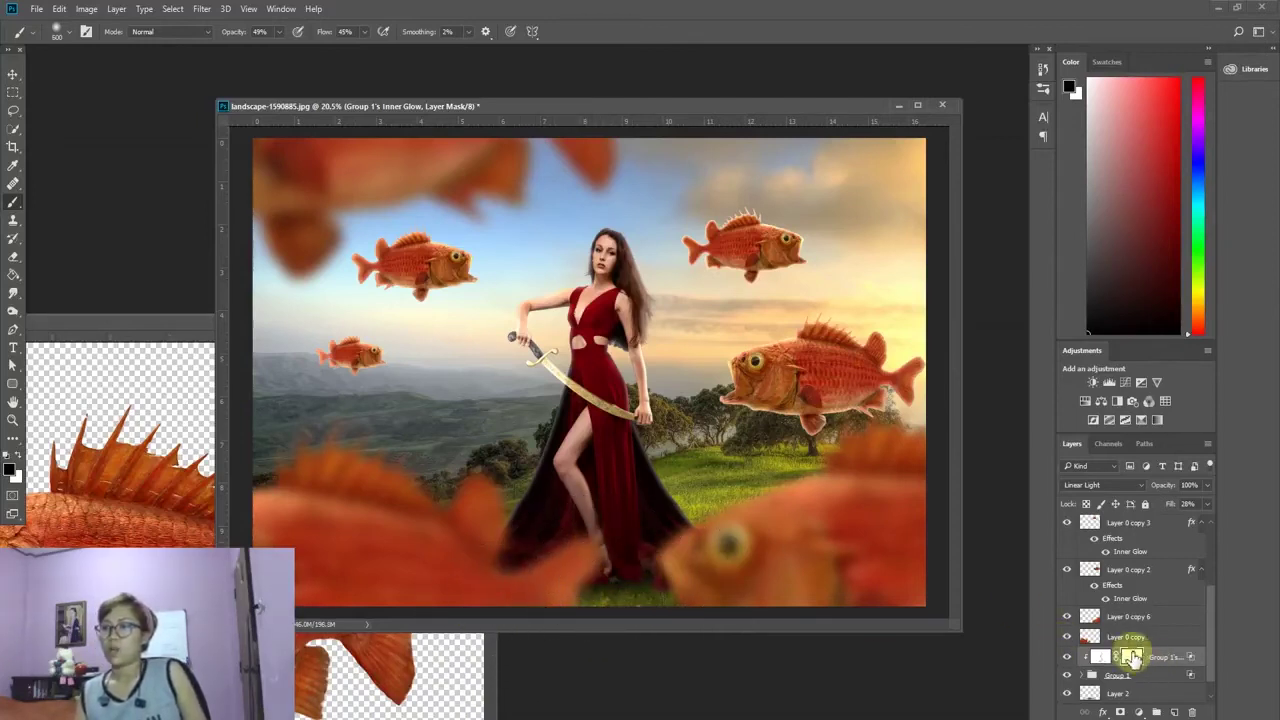
Step: On the glow layer's mask, hide the glow along the hem near the foot
{"action": "left_click", "coordinate": [1131, 659]}
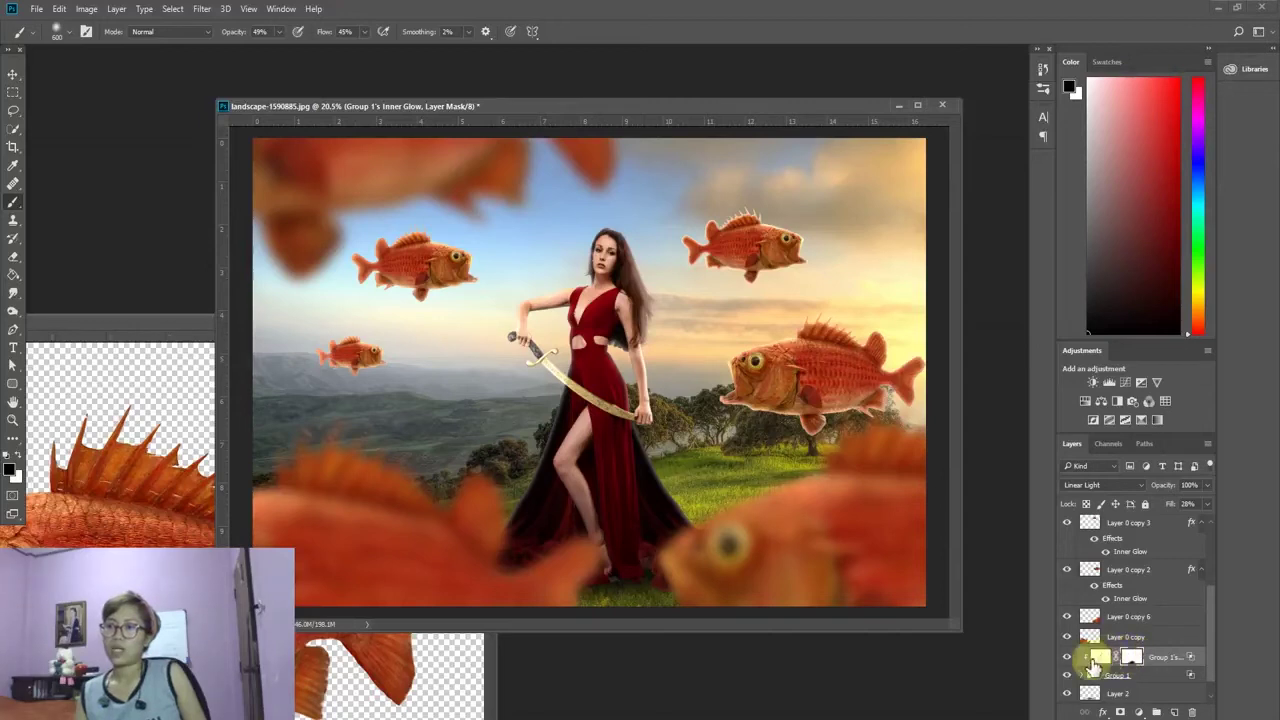
{"action": "left_click", "coordinate": [389, 523]}
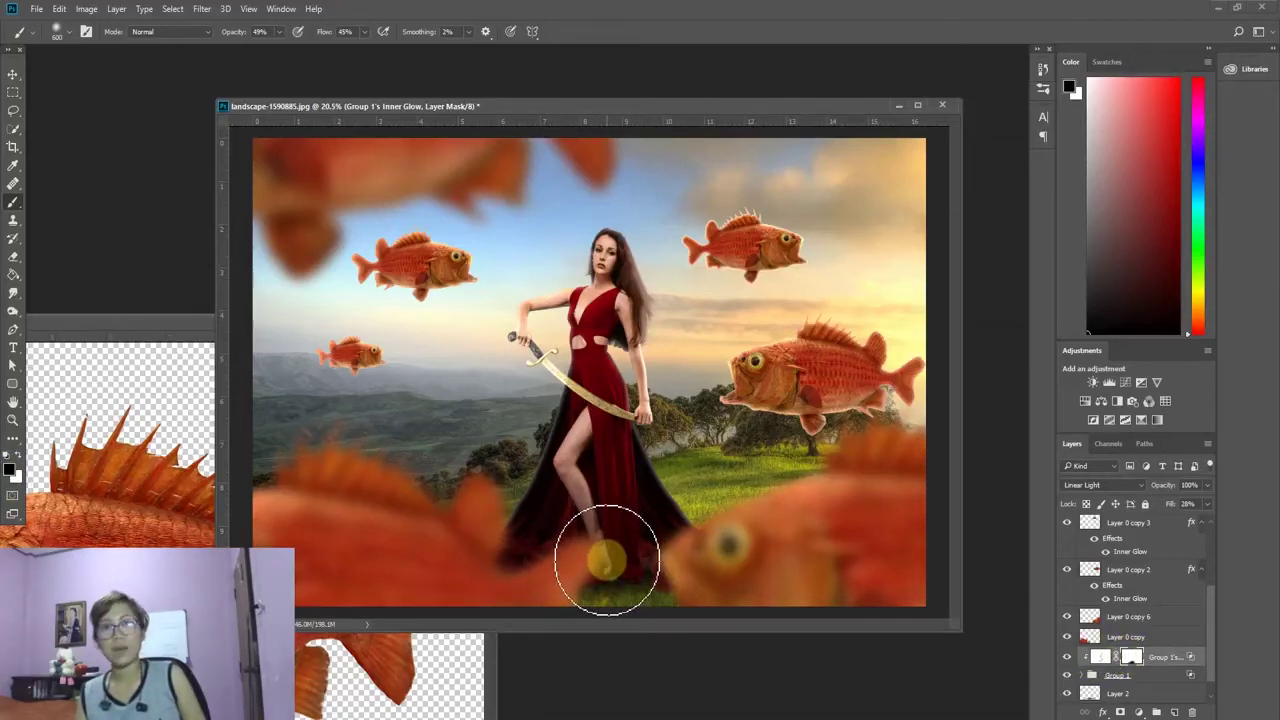
{"action": "mouse_move", "coordinate": [607, 560]}
{"action": "left_mouse_down"}
{"action": "mouse_move", "coordinate": [555, 524]}
{"action": "mouse_move", "coordinate": [556, 486]}
{"action": "mouse_move", "coordinate": [508, 514]}
{"action": "mouse_move", "coordinate": [523, 560]}
{"action": "mouse_move", "coordinate": [586, 491]}
{"action": "mouse_move", "coordinate": [636, 330]}
{"action": "mouse_move", "coordinate": [604, 320]}
{"action": "left_mouse_up"}
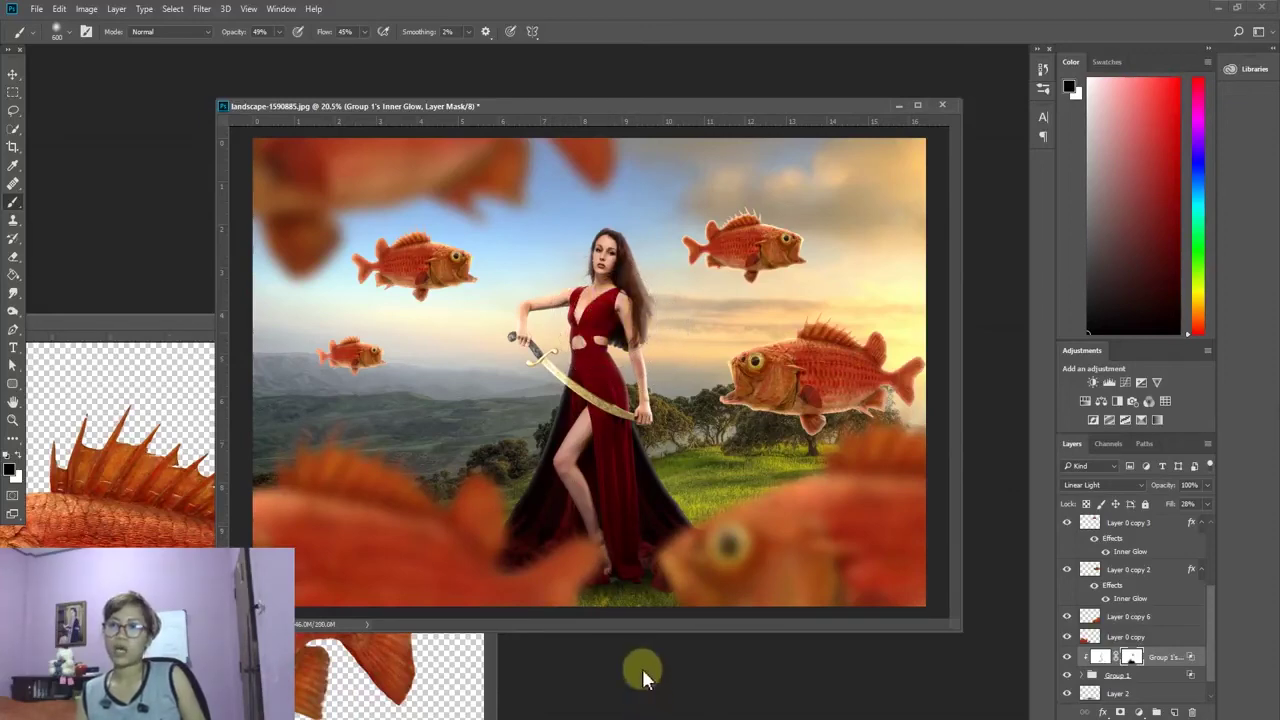
{"action": "scroll", "coordinate": [610, 400], "scroll_direction": "down", "scroll_amount": 2}
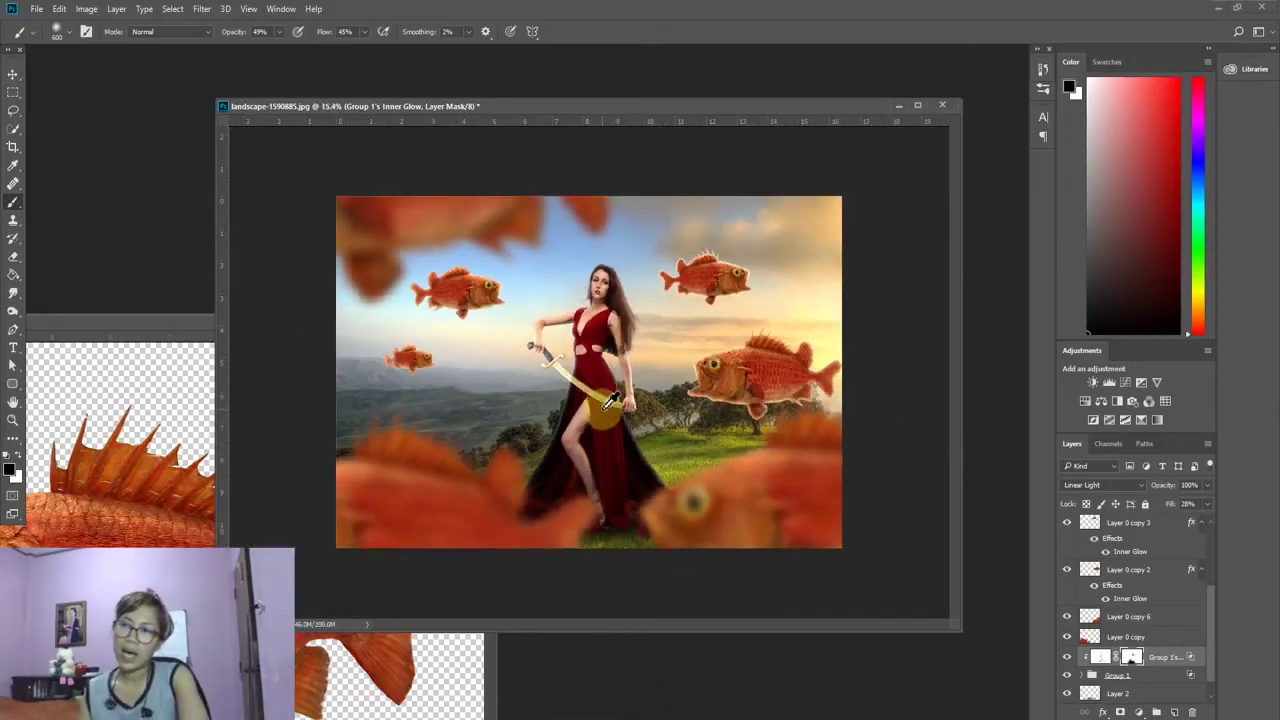
{"action": "scroll", "coordinate": [610, 400], "scroll_direction": "up", "scroll_amount": 2}
{"action": "scroll", "coordinate": [610, 400], "scroll_direction": "down", "scroll_amount": 1}
{"action": "scroll", "coordinate": [610, 400], "scroll_direction": "up", "scroll_amount": 1}
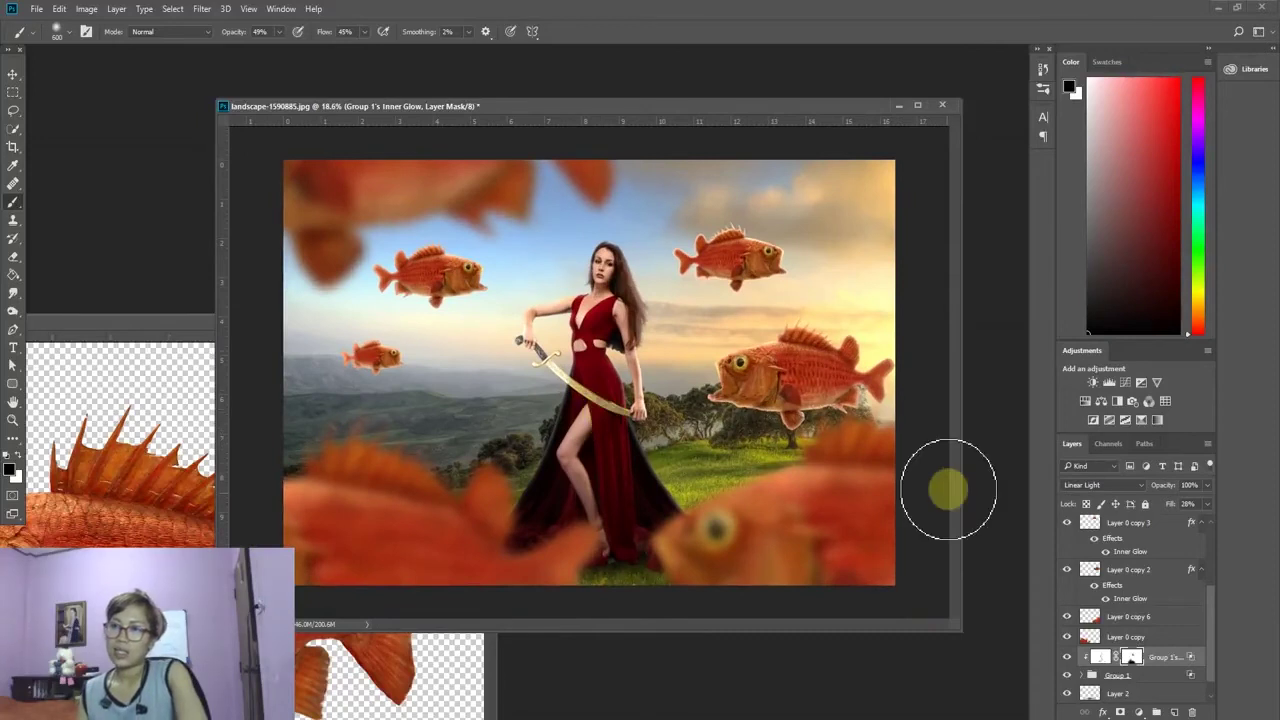
{"action": "scroll", "coordinate": [1143, 650], "scroll_direction": "down", "scroll_amount": 1}
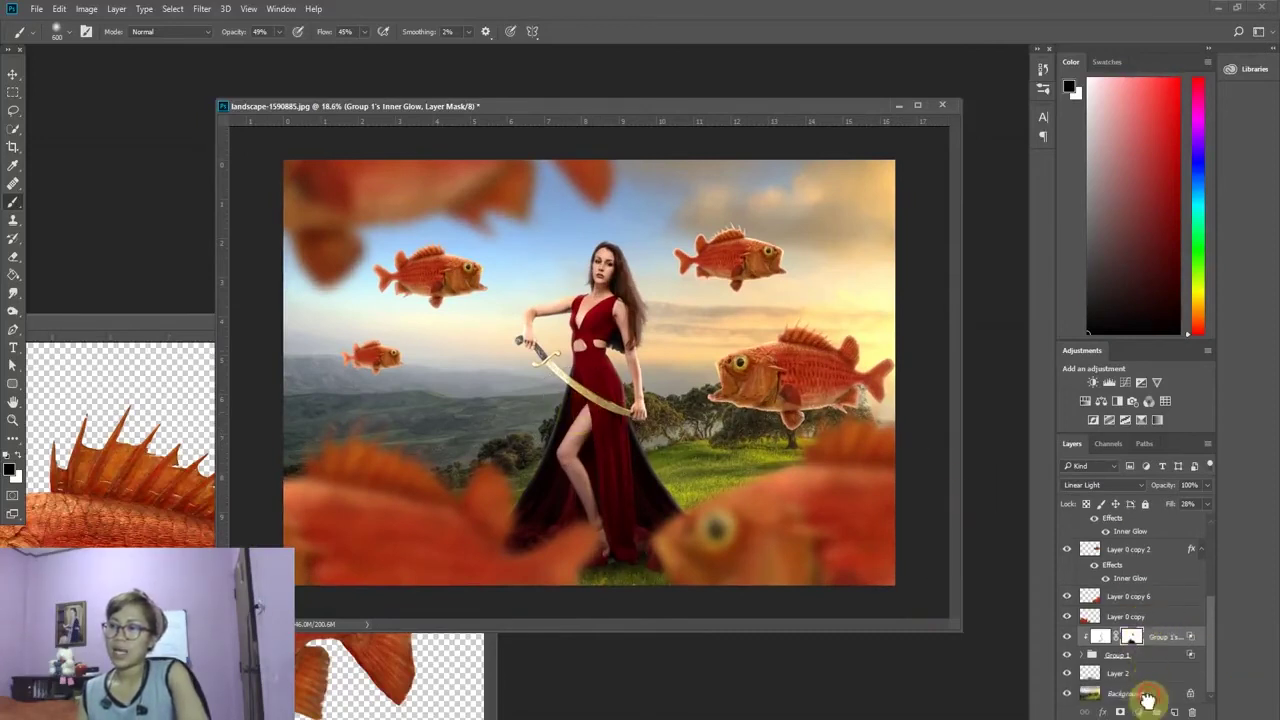
Step: Add Layer 4 above Background and brush a soft white glow into the sky
{"action": "left_click", "coordinate": [1130, 693]}
{"action": "left_click", "coordinate": [1174, 711]}
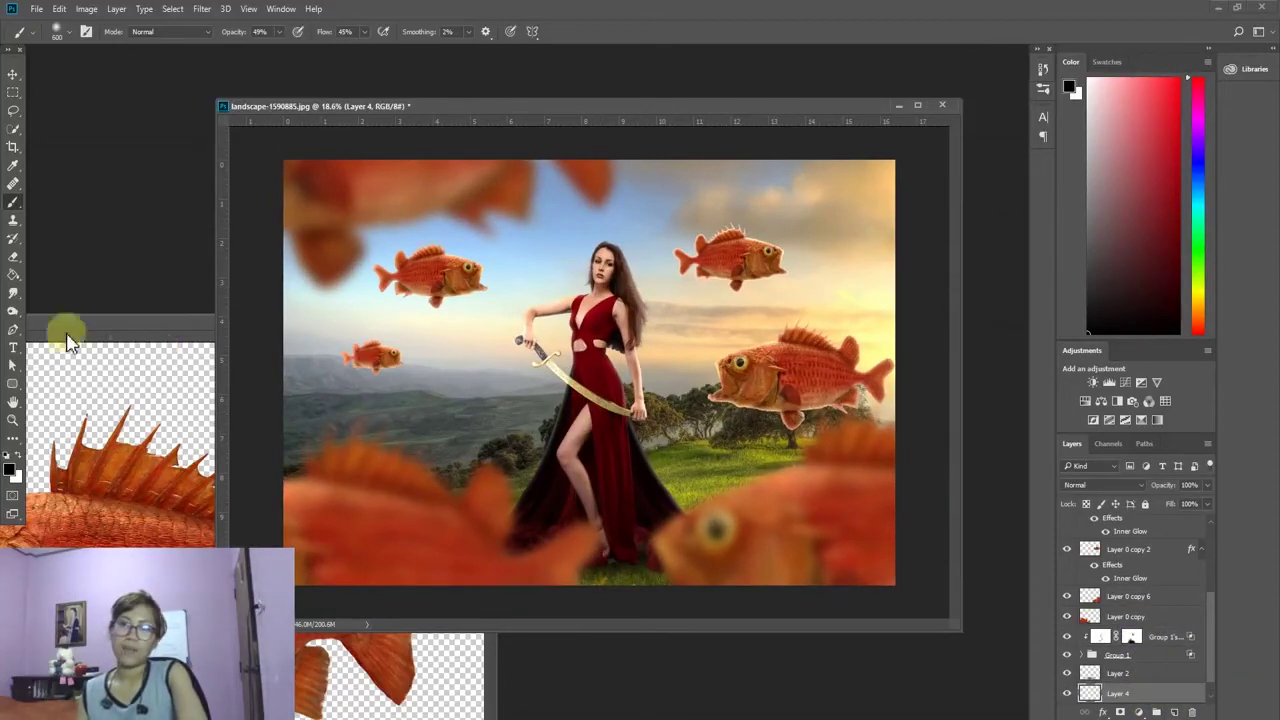
{"action": "left_click", "coordinate": [19, 455]}
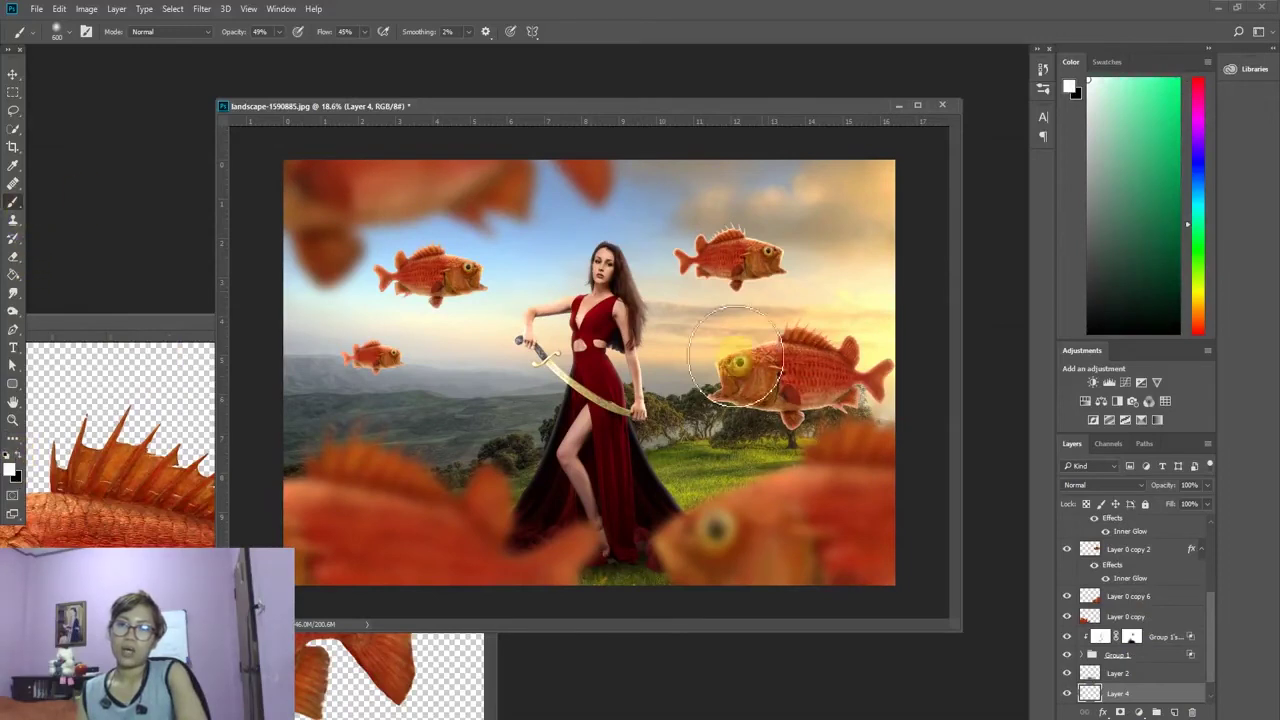
{"action": "left_click_drag", "start_coordinate": [757, 300], "coordinate": [759, 322]}
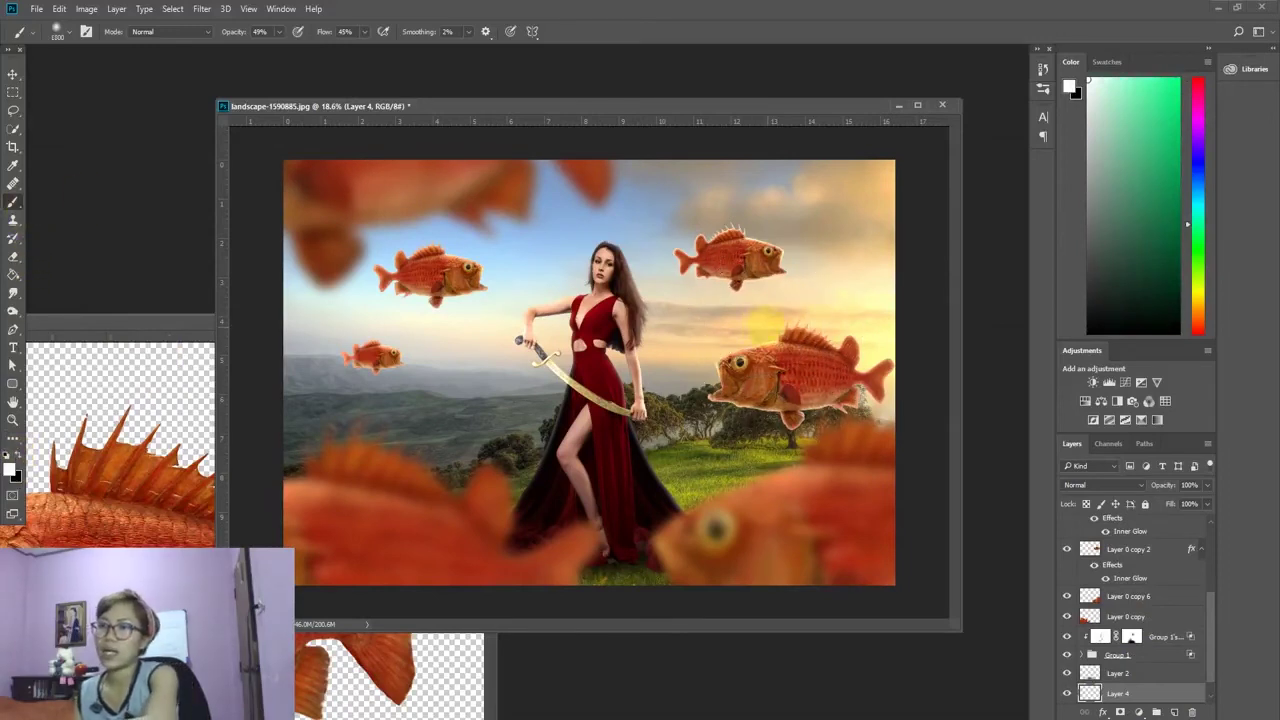
{"action": "key", "text": "bracketright"}
{"action": "key", "text": "bracketright"}
{"action": "key", "text": "bracketright"}
{"action": "key", "text": "bracketright"}
{"action": "key", "text": "bracketright"}
{"action": "key", "text": "bracketright"}
{"action": "key", "text": "bracketright"}
{"action": "key", "text": "bracketright"}
{"action": "key", "text": "bracketright"}
{"action": "key", "text": "bracketright"}
{"action": "key", "text": "bracketright"}
{"action": "key", "text": "bracketright"}
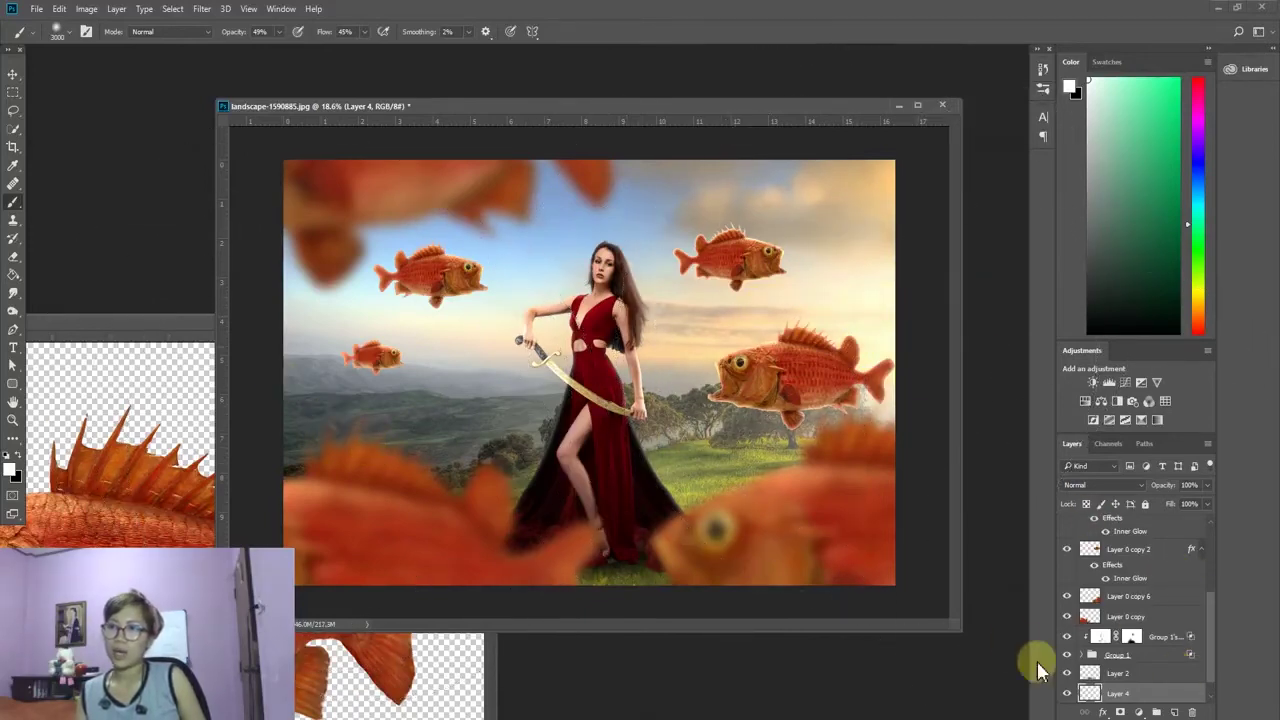
{"action": "scroll", "coordinate": [1160, 676], "scroll_direction": "down", "scroll_amount": 1}
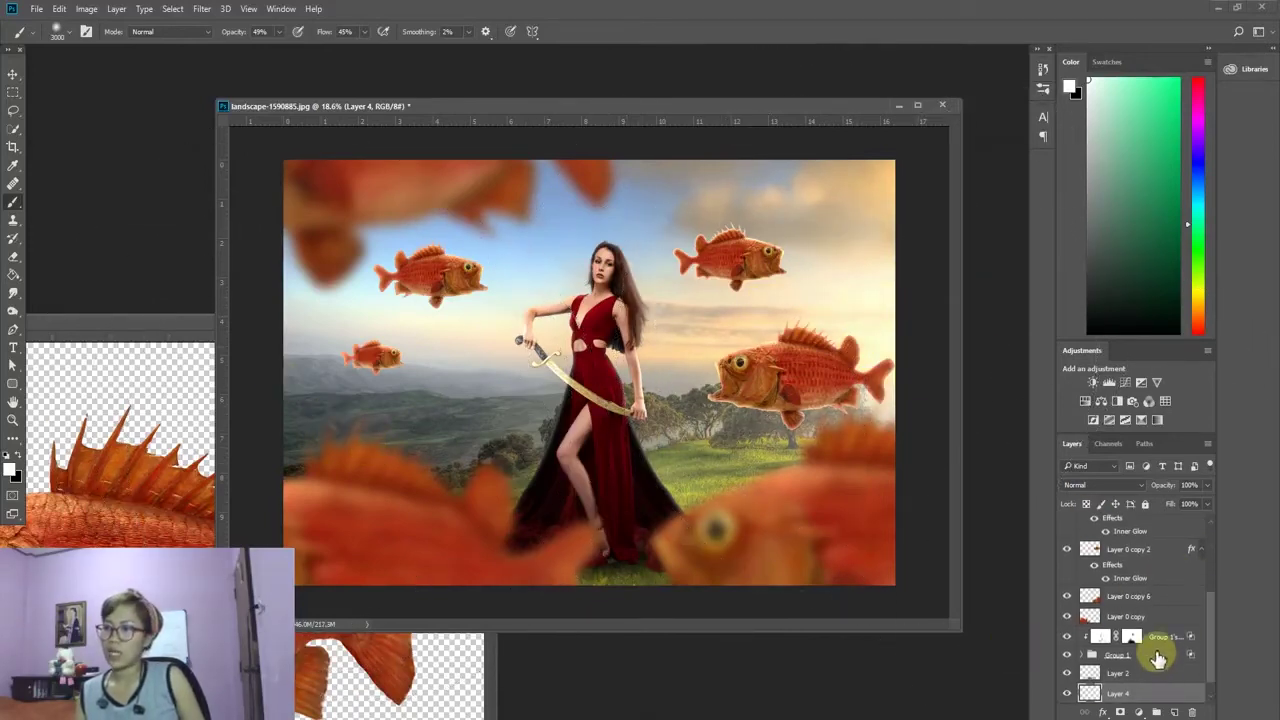
Step: Add a Color Balance adjustment, nudging midtones toward cyan (-2) and adjusting yellow/blue
{"action": "left_click", "coordinate": [1125, 693]}
{"action": "left_click", "coordinate": [1137, 711]}
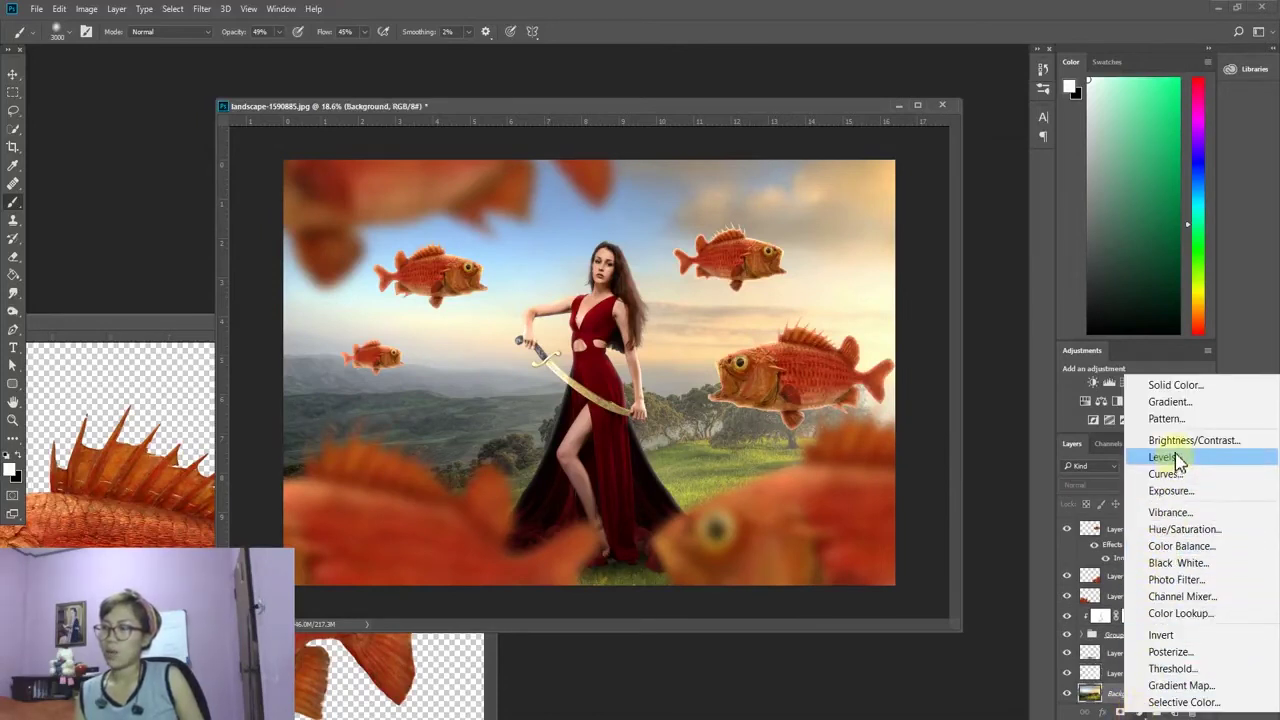
{"action": "left_click", "coordinate": [1183, 546]}
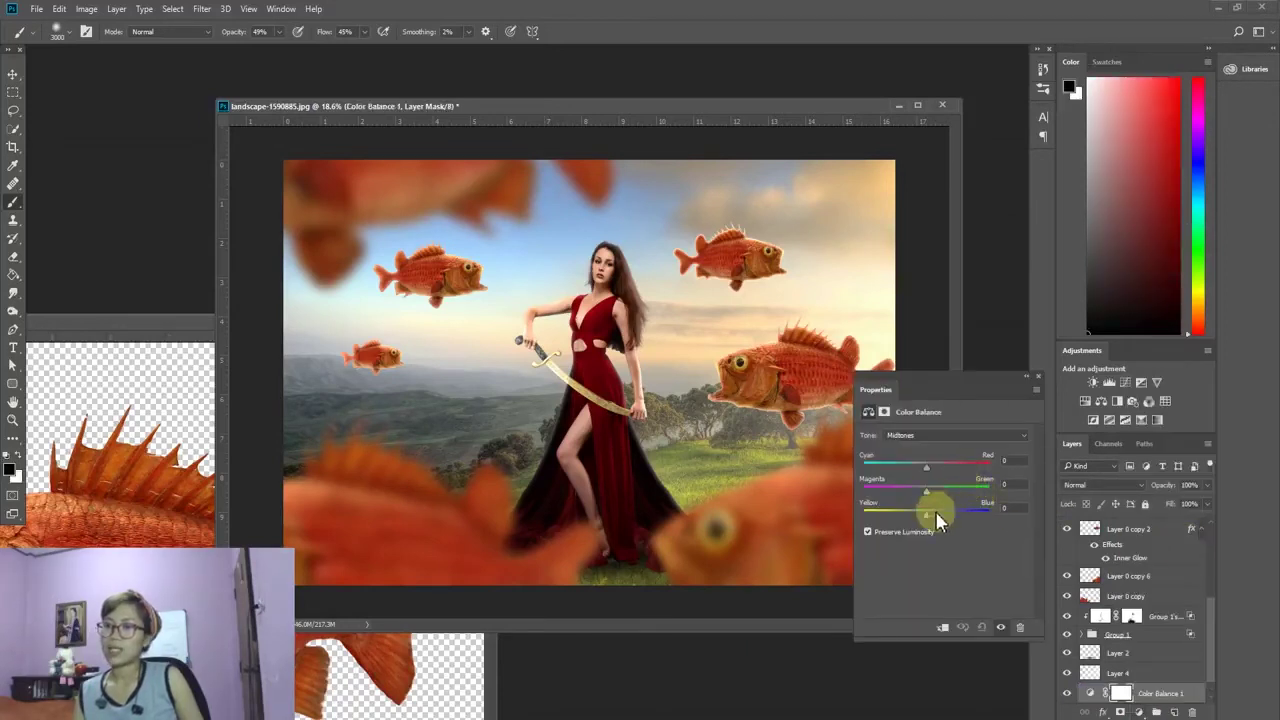
{"action": "left_click", "coordinate": [925, 466]}
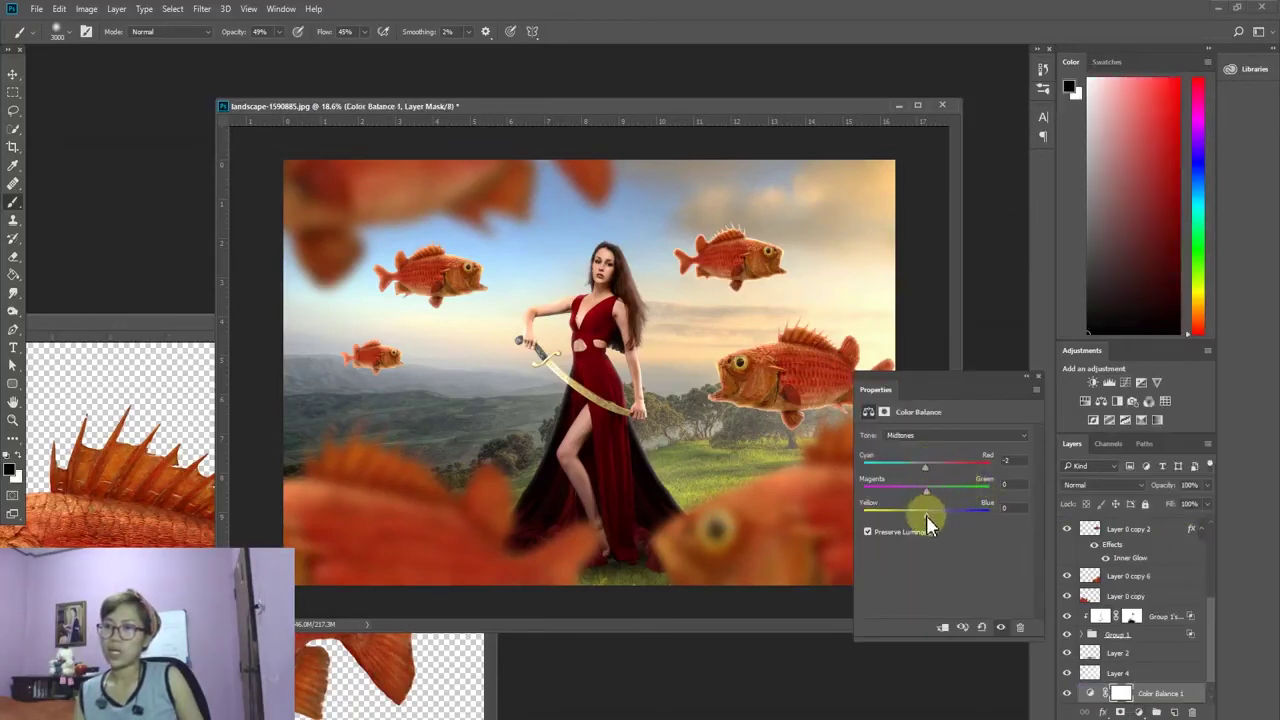
{"action": "mouse_move", "coordinate": [946, 516]}
{"action": "left_mouse_down"}
{"action": "mouse_move", "coordinate": [971, 516]}
{"action": "mouse_move", "coordinate": [876, 510]}
{"action": "mouse_move", "coordinate": [921, 510]}
{"action": "left_mouse_up"}
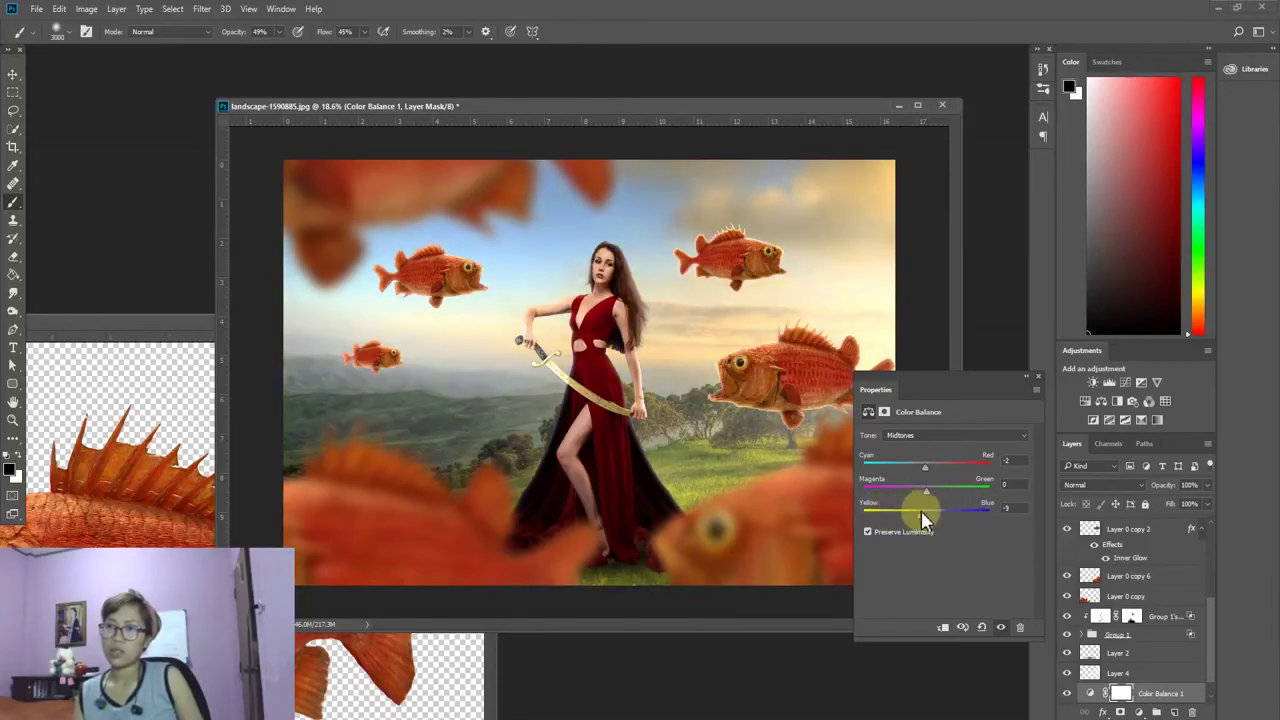
{"action": "left_click", "coordinate": [1040, 378]}
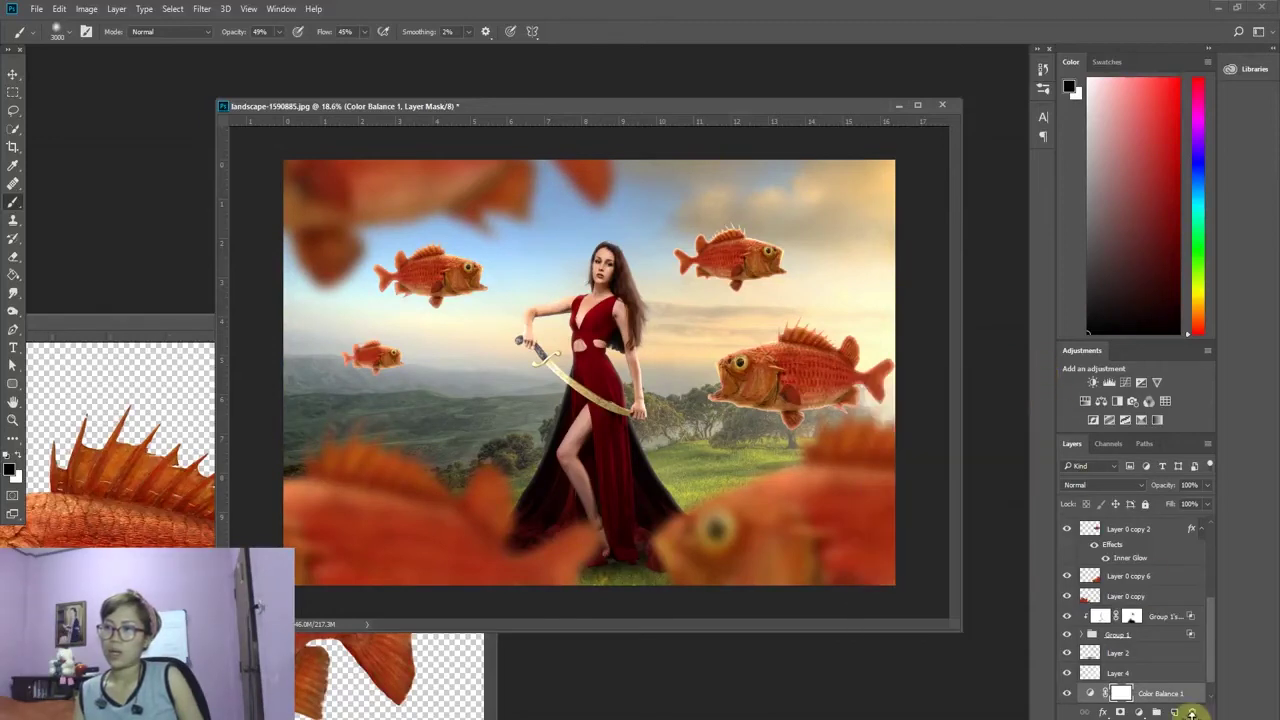
Step: Add a Vibrance adjustment with Vibrance +24 and Saturation +7
{"action": "left_click", "coordinate": [1143, 711]}
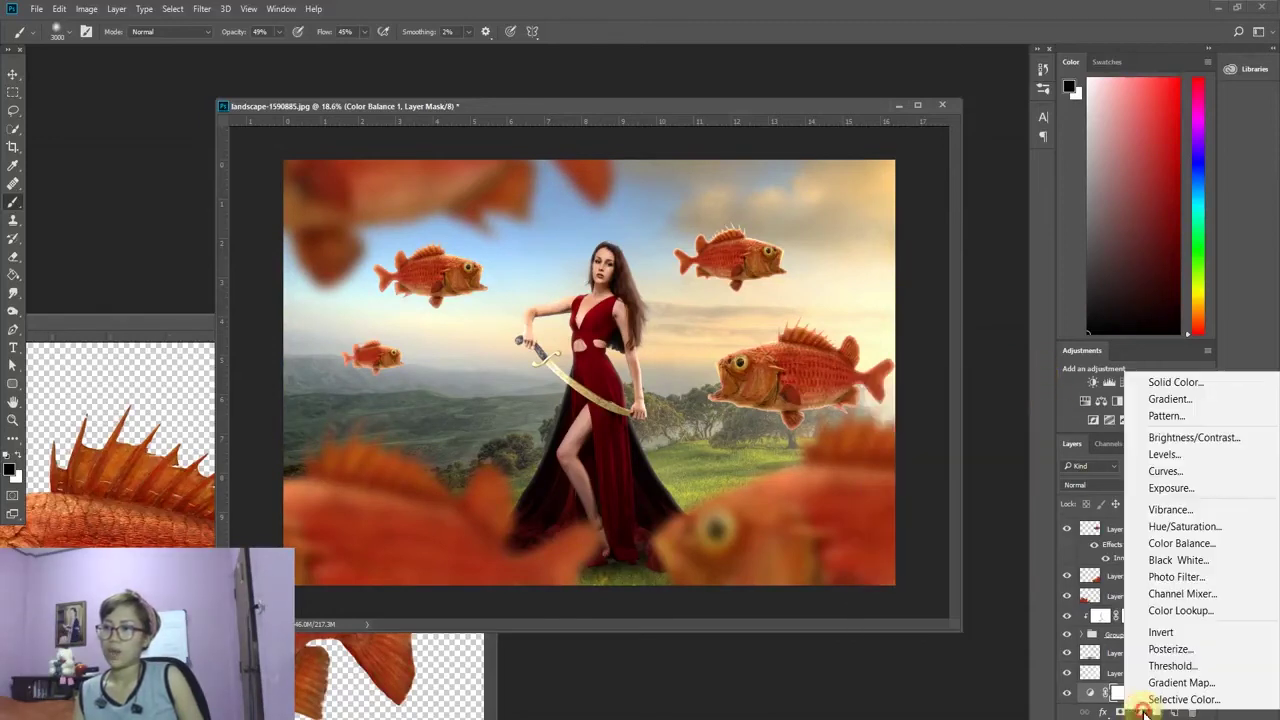
{"action": "left_click", "coordinate": [1160, 511]}
{"action": "left_click_drag", "start_coordinate": [945, 447], "coordinate": [1012, 447]}
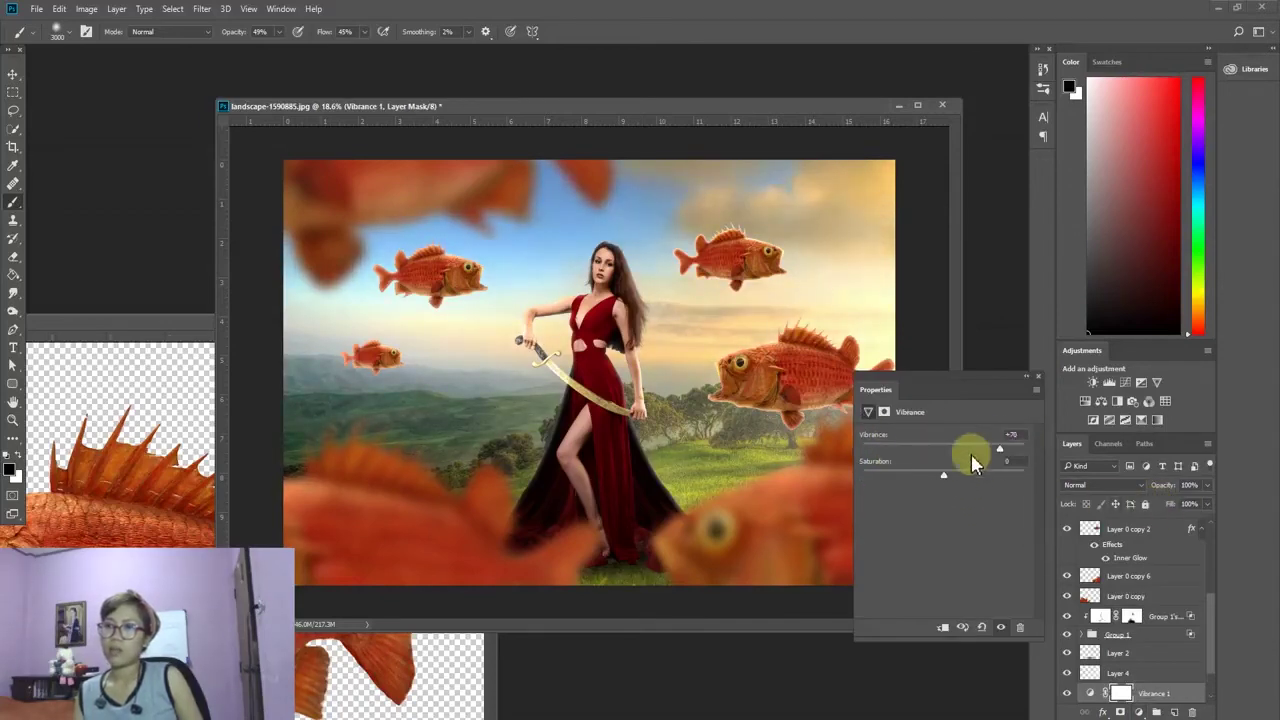
{"action": "left_click_drag", "start_coordinate": [943, 474], "coordinate": [949, 462]}
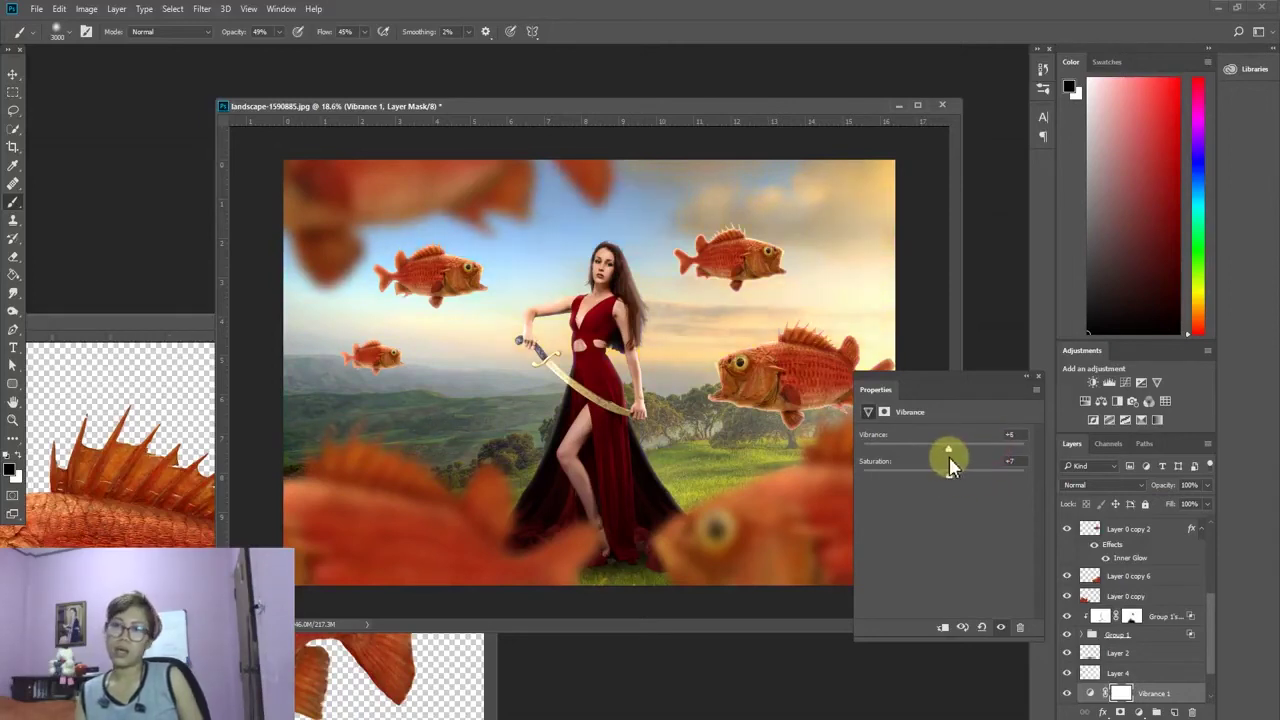
{"action": "left_click", "coordinate": [1012, 434]}
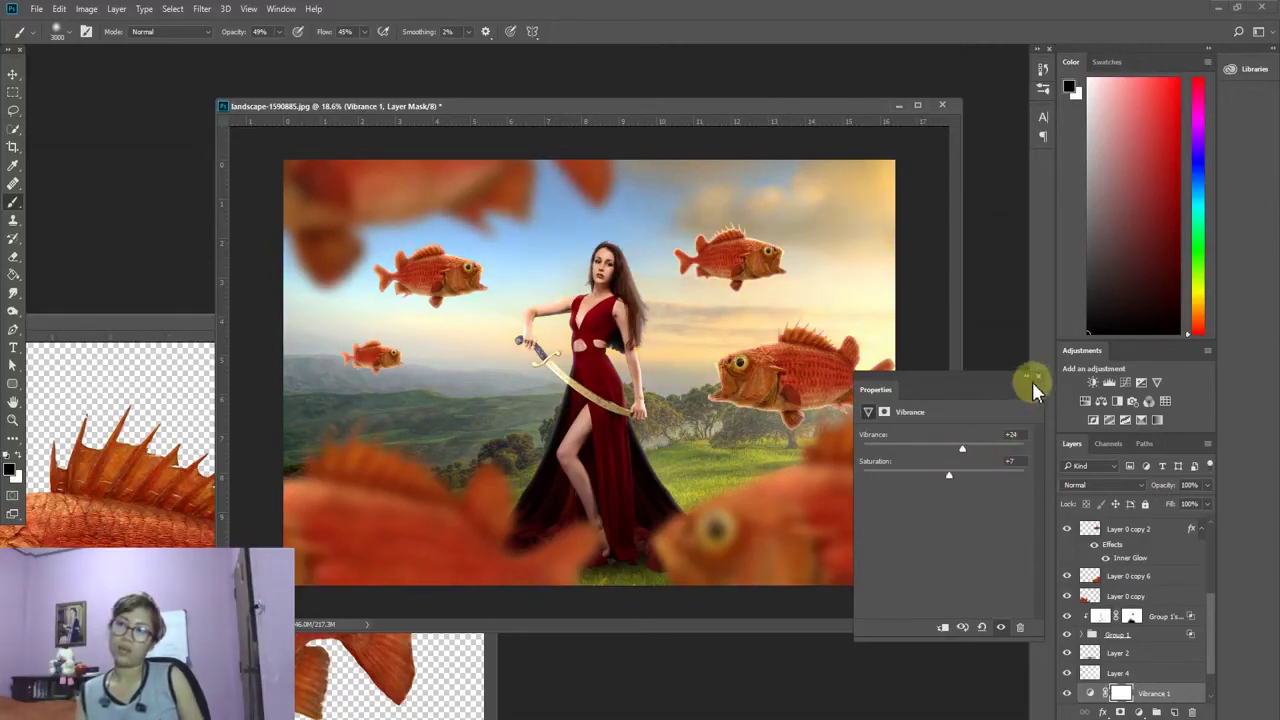
Step: Add a Levels adjustment layer with input white point 222 and midtones 1.21
{"action": "left_click", "coordinate": [1039, 379]}
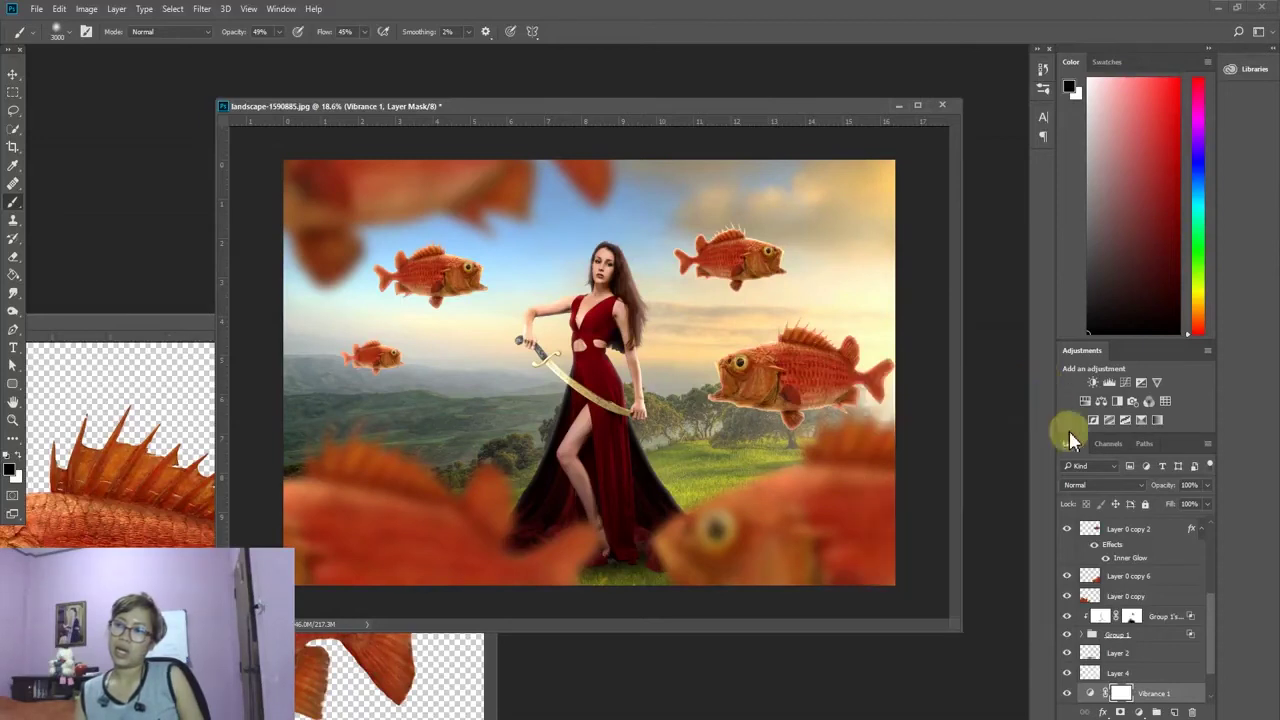
{"action": "left_click", "coordinate": [1139, 712]}
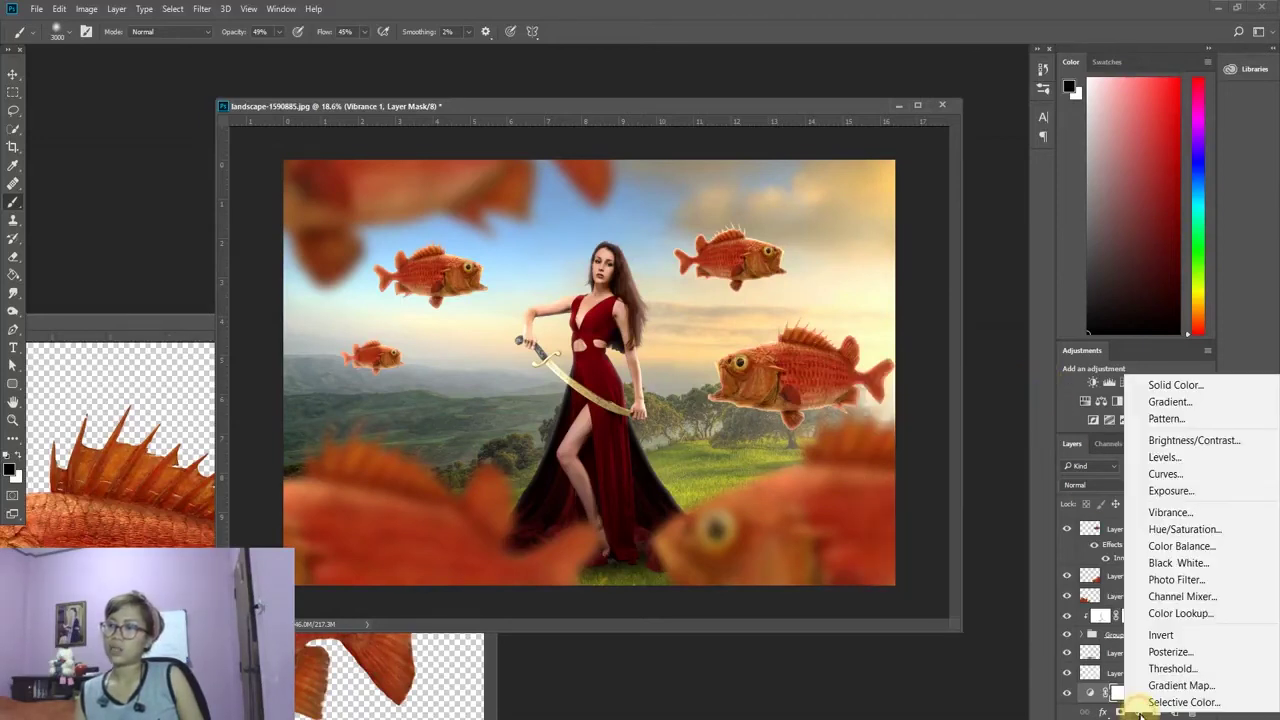
{"action": "left_click", "coordinate": [1163, 457]}
{"action": "left_click_drag", "start_coordinate": [948, 537], "coordinate": [929, 533]}
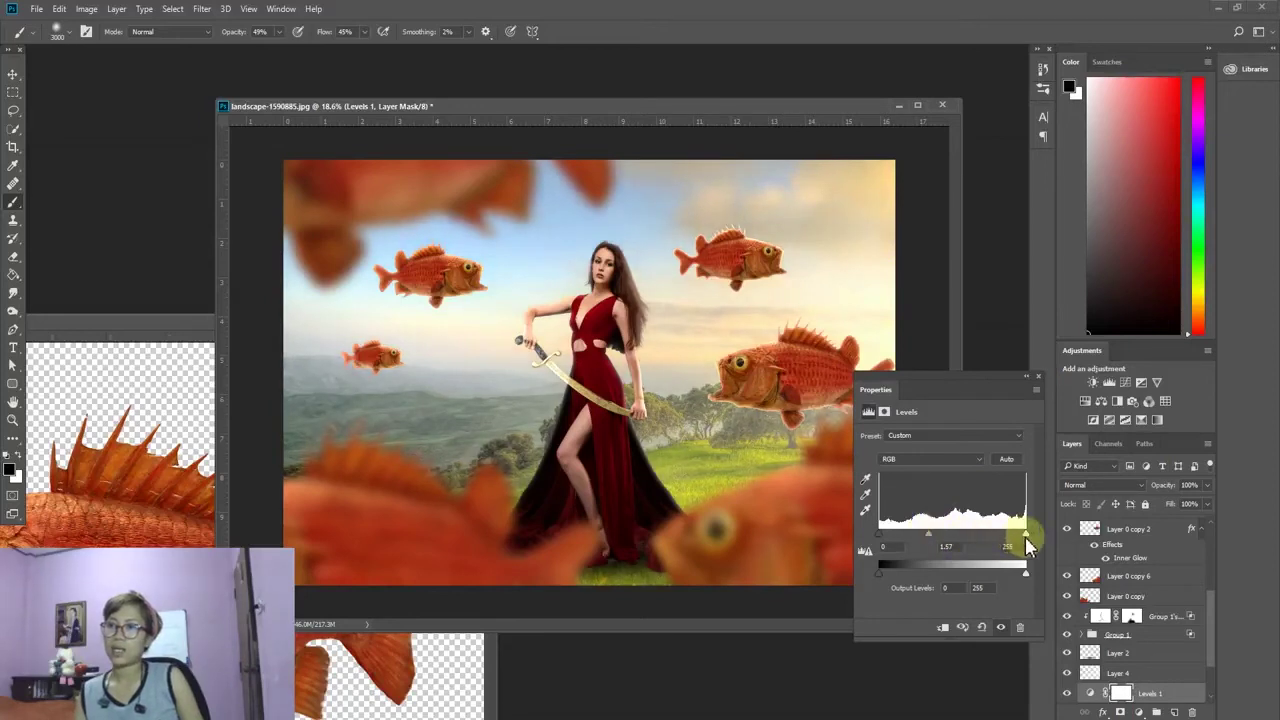
{"action": "left_click_drag", "start_coordinate": [1025, 535], "coordinate": [1008, 536]}
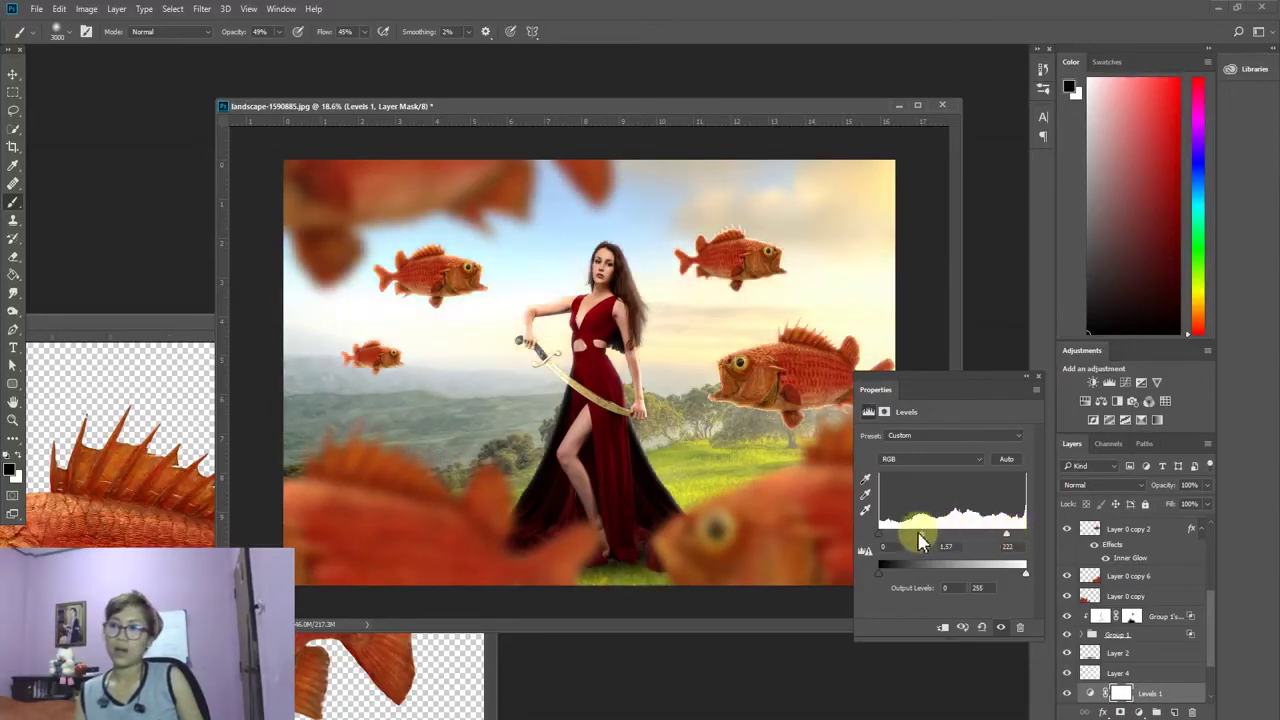
{"action": "left_click_drag", "start_coordinate": [926, 531], "coordinate": [939, 533]}
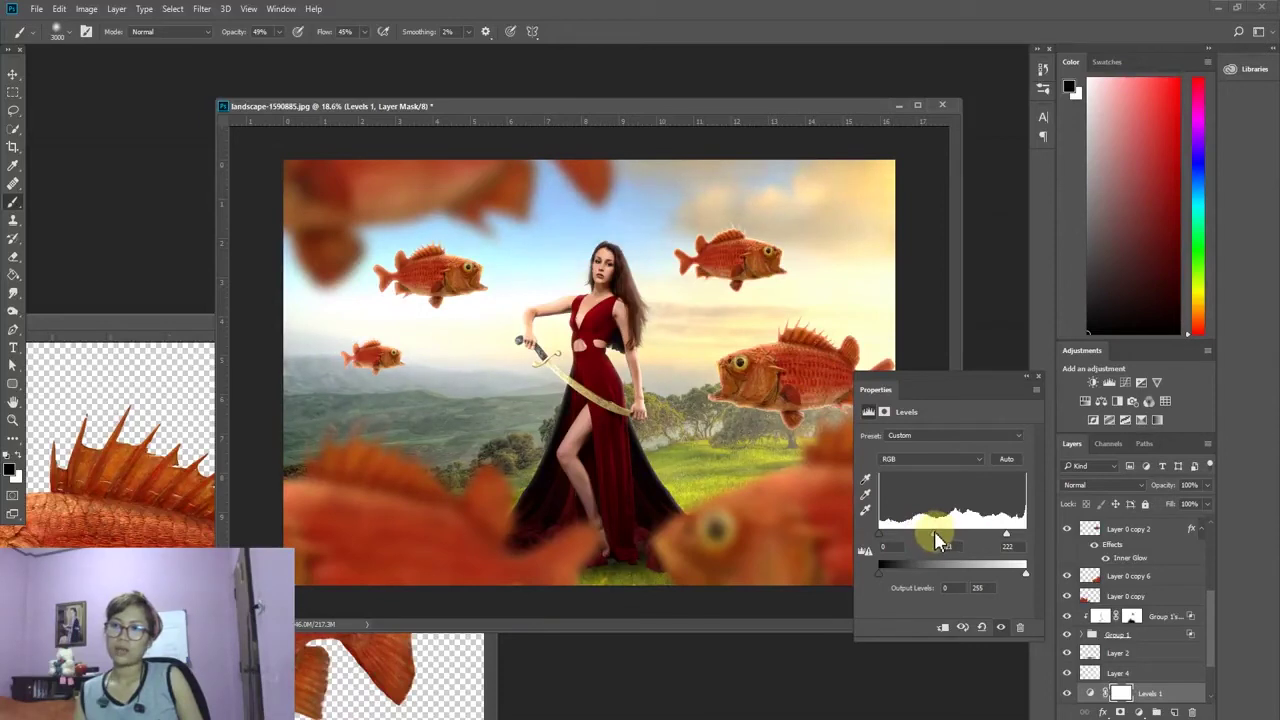
{"action": "scroll", "coordinate": [1100, 640], "scroll_direction": "down", "scroll_amount": 3}
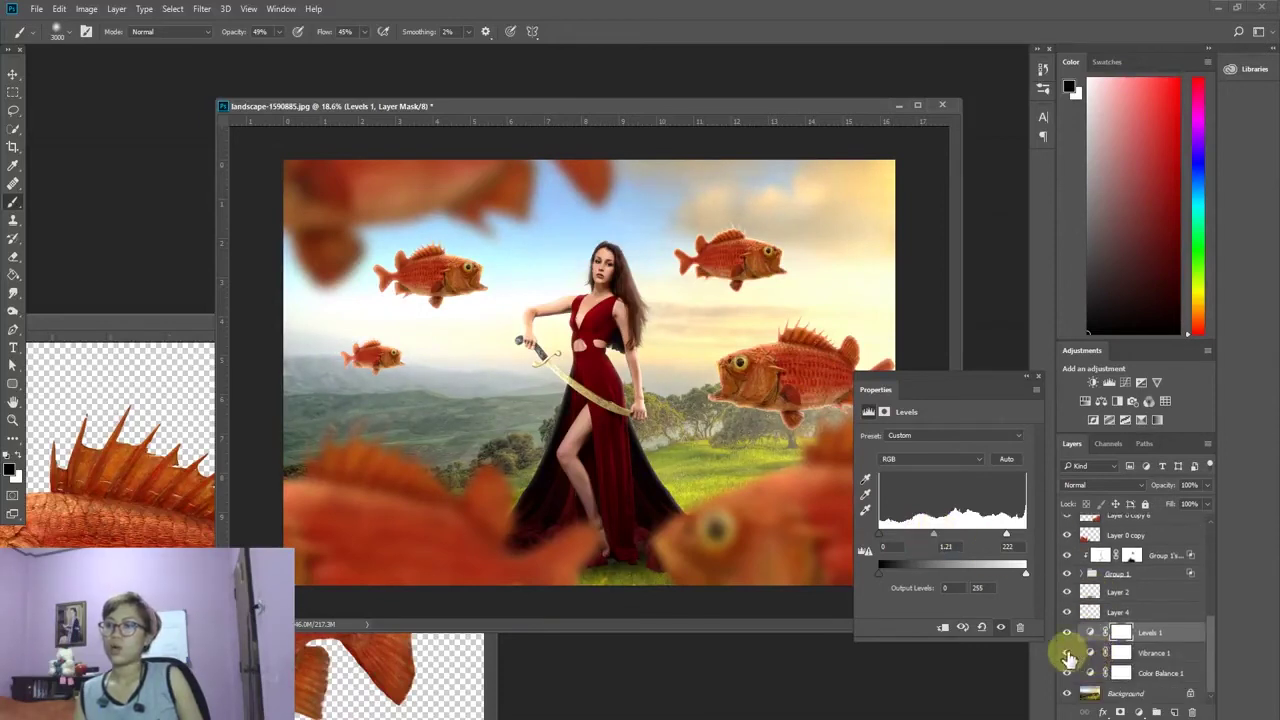
Step: Toggle Vibrance 1 and Color Balance 1 visibility to compare their effects
{"action": "left_click", "coordinate": [1067, 654]}
{"action": "left_click", "coordinate": [1067, 673]}
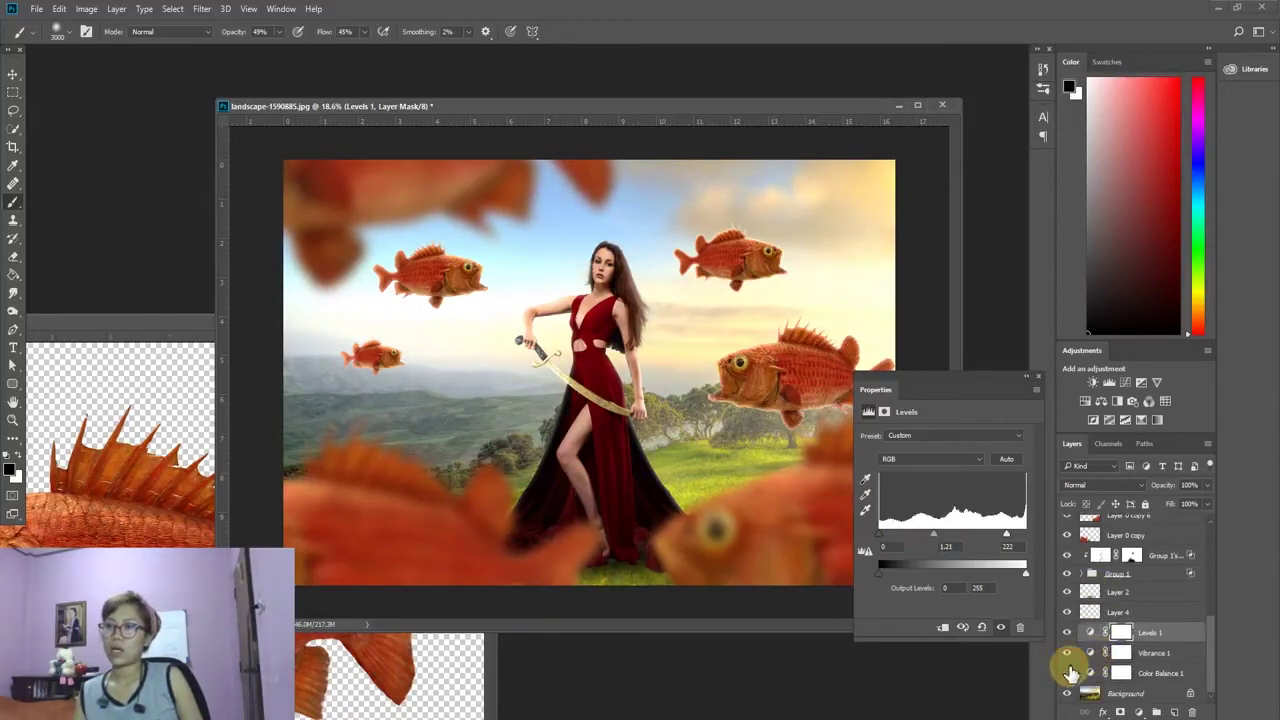
{"action": "left_click", "coordinate": [1037, 375]}
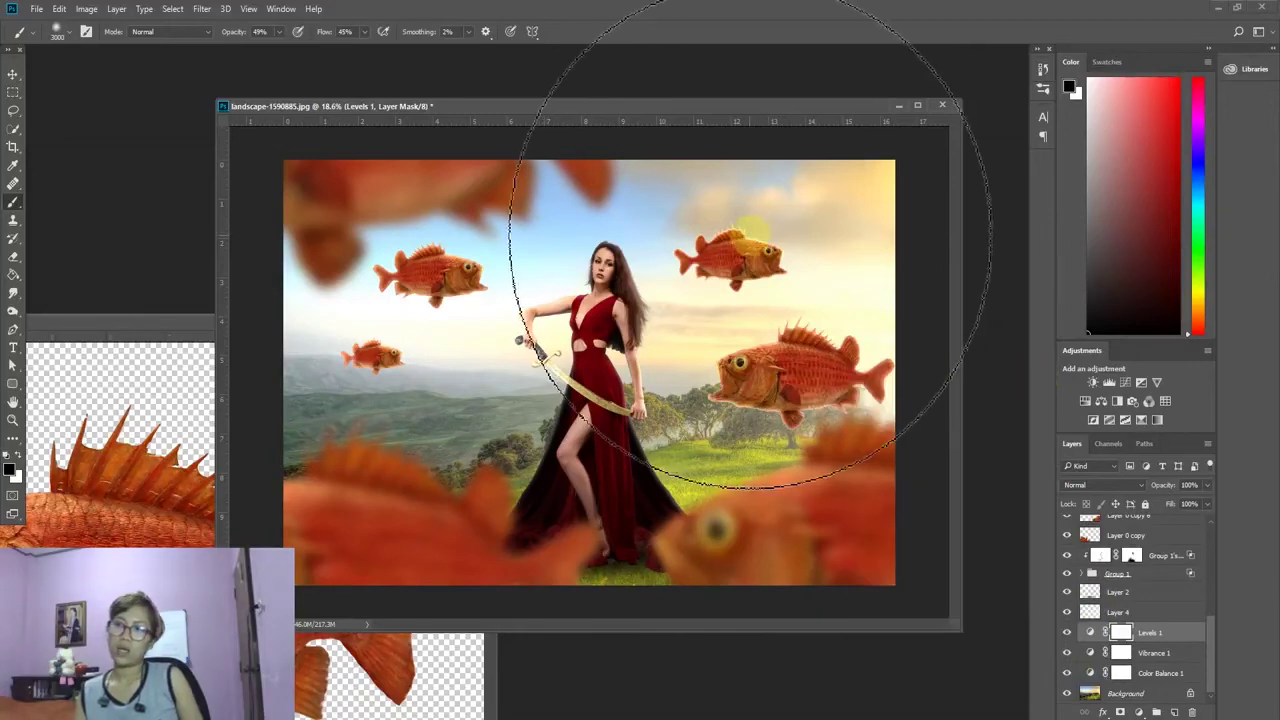
Step: Close the scary_fish document without saving changes
{"action": "left_click", "coordinate": [120, 322]}
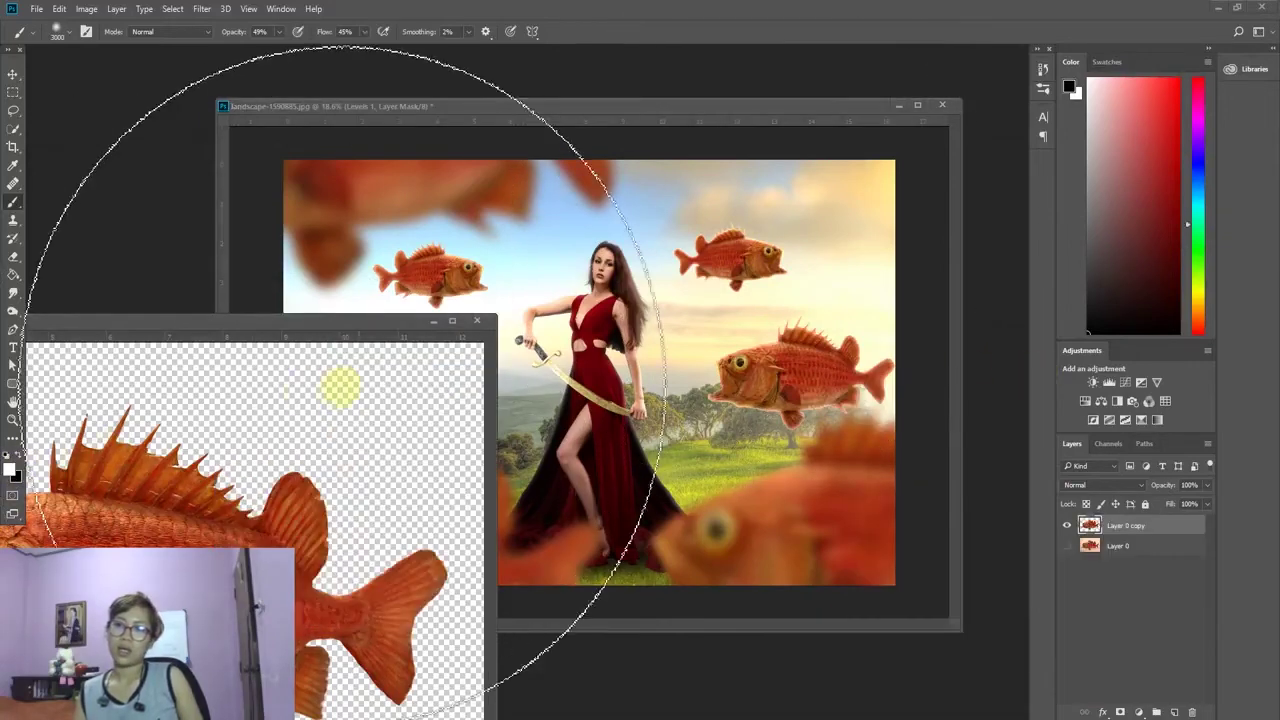
{"action": "left_click", "coordinate": [476, 320]}
{"action": "left_click", "coordinate": [641, 281]}
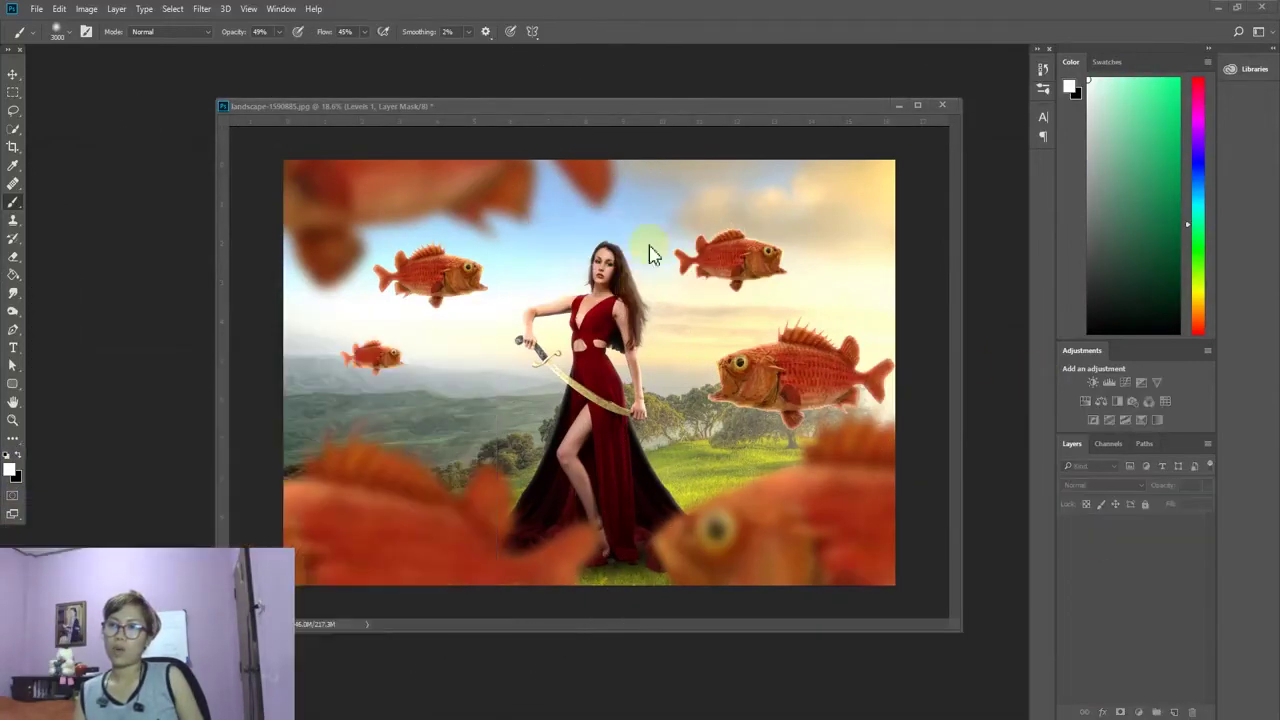
{"action": "left_click_drag", "start_coordinate": [639, 107], "coordinate": [669, 78]}
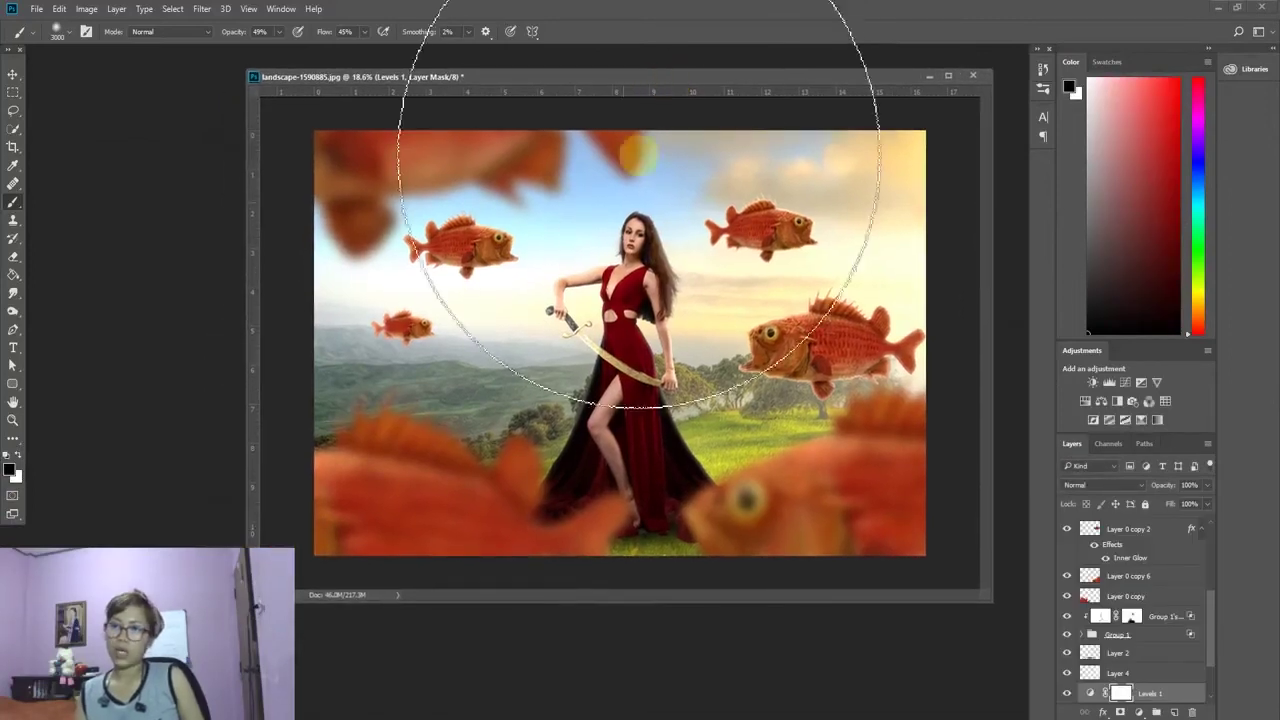
Step: Compare Levels 1 on and off, then lower its opacity to 63%
{"action": "scroll", "coordinate": [1100, 560], "scroll_direction": "down", "scroll_amount": 2}
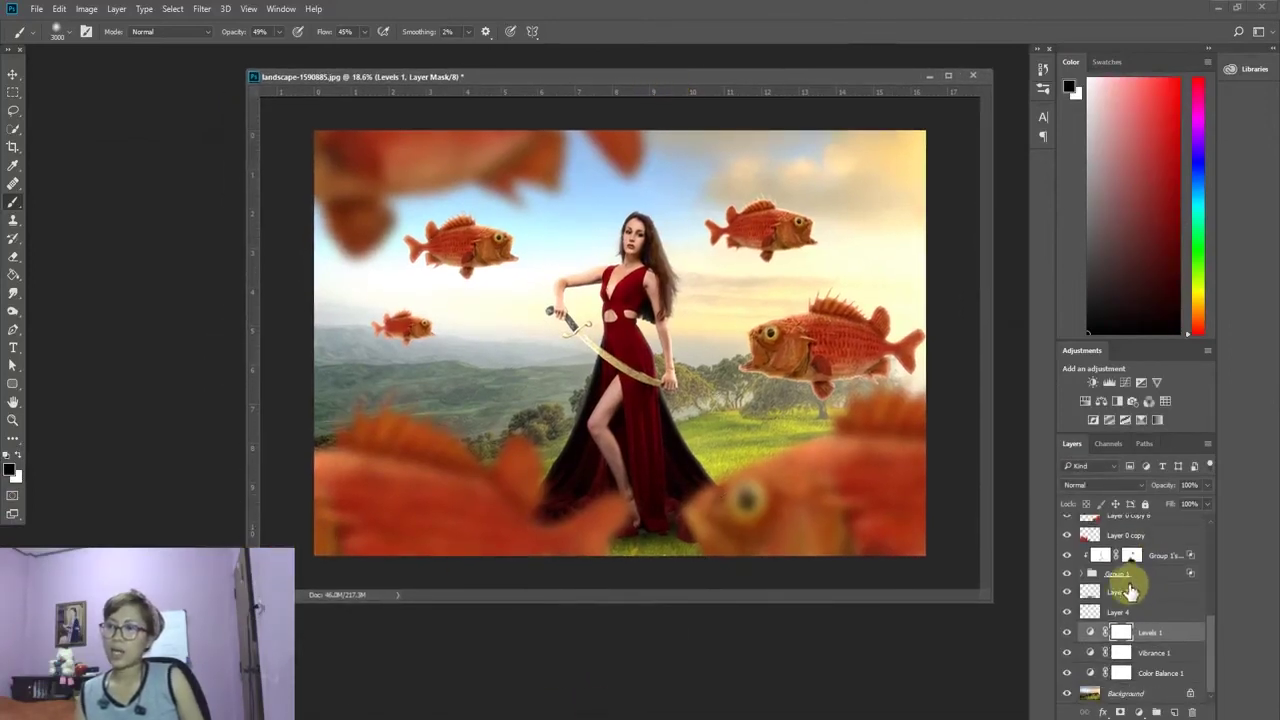
{"action": "left_click", "coordinate": [1067, 632]}
{"action": "left_click", "coordinate": [1067, 632]}
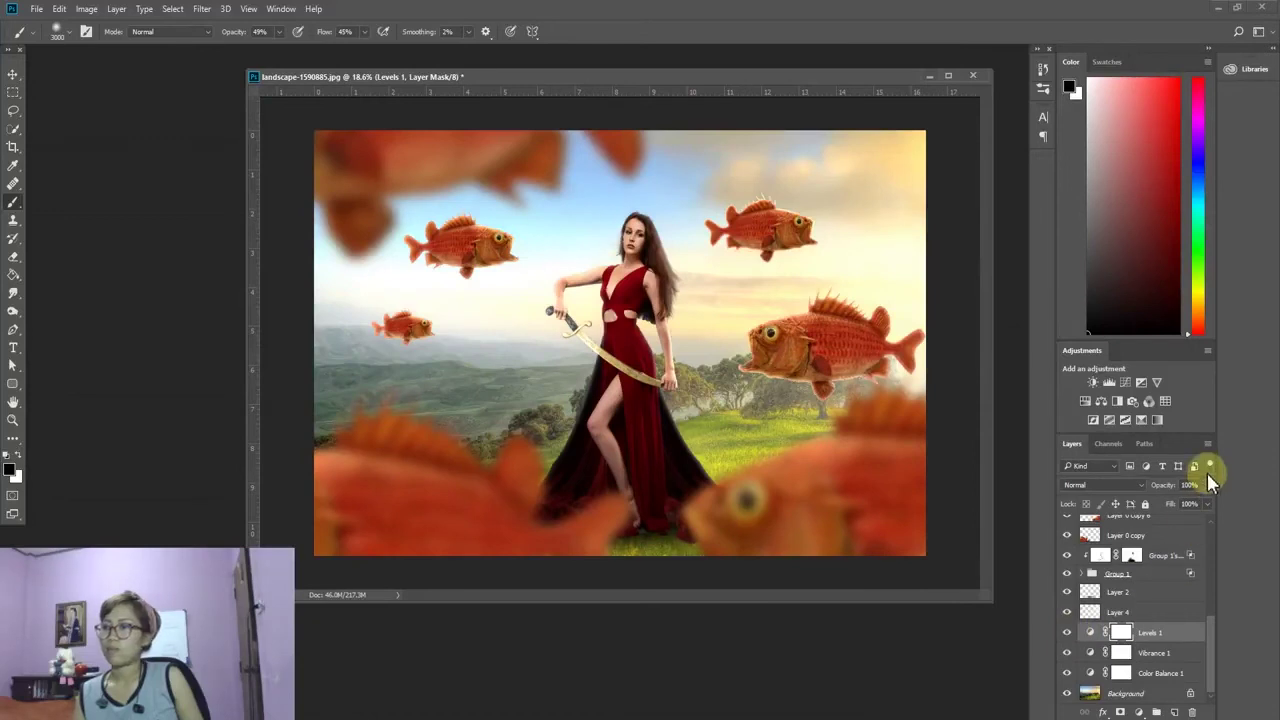
{"action": "left_click_drag", "start_coordinate": [1201, 491], "coordinate": [1183, 502]}
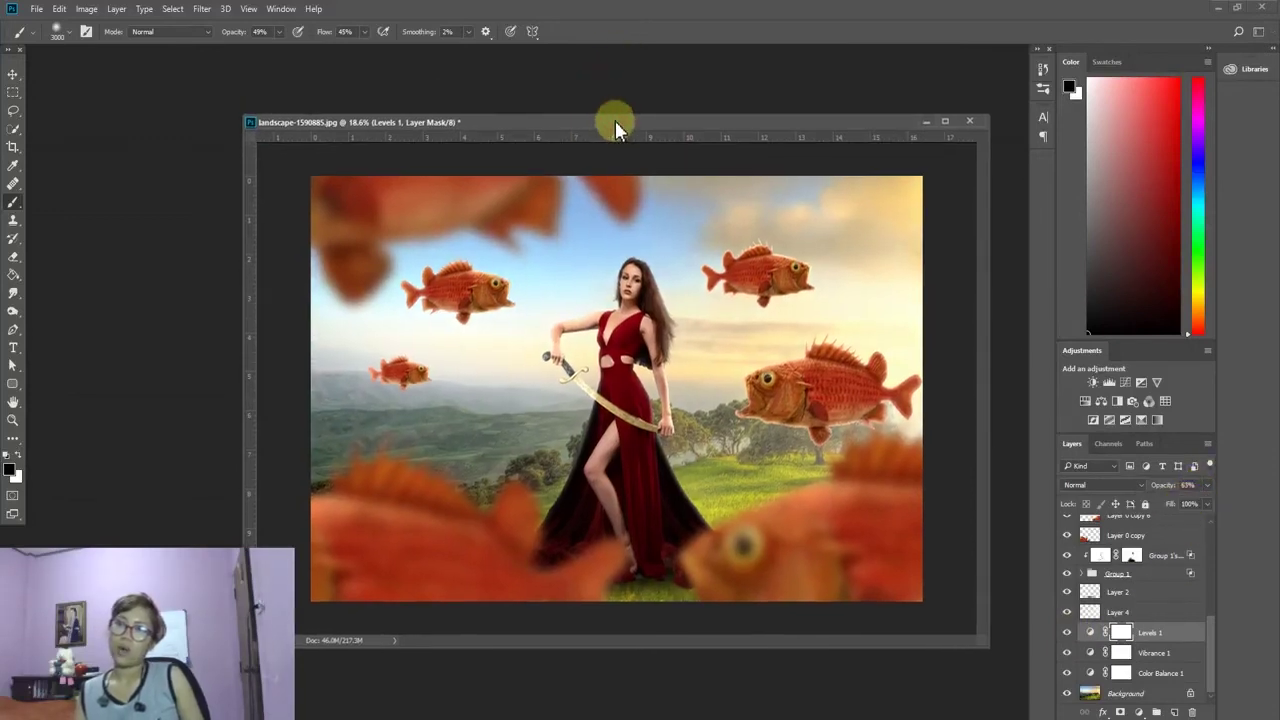
{"action": "left_click_drag", "start_coordinate": [618, 79], "coordinate": [613, 116]}
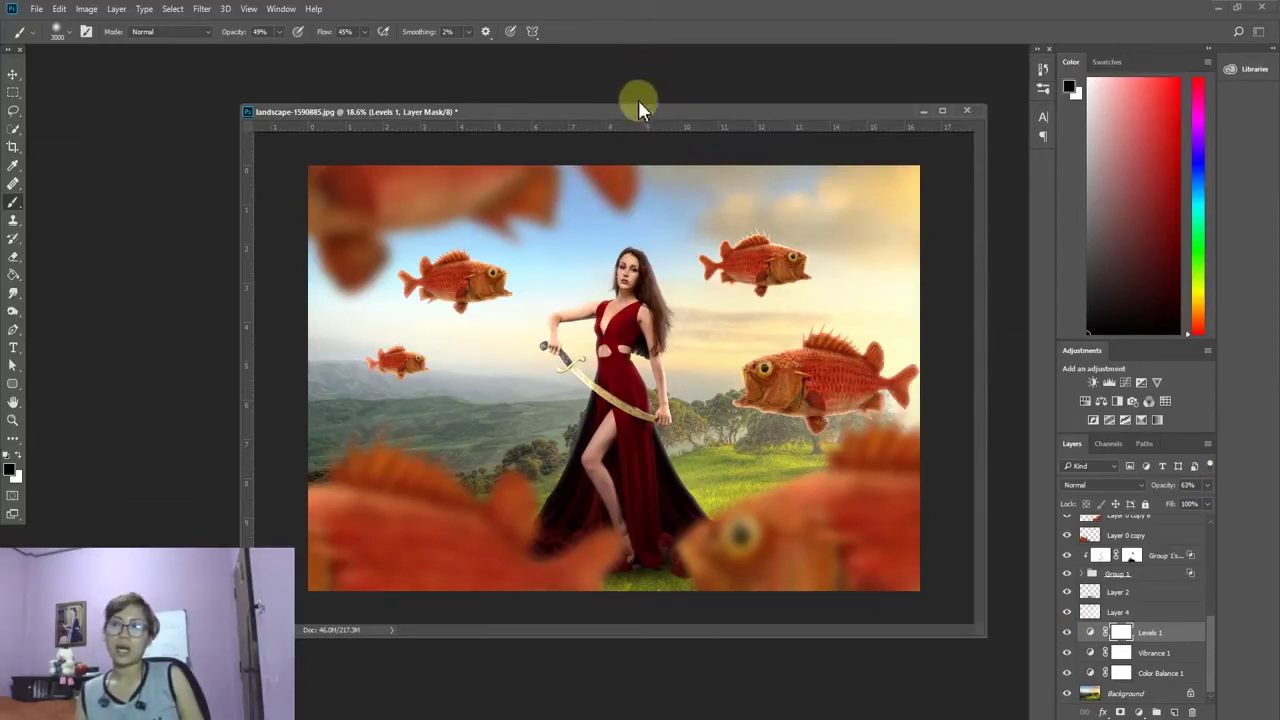
{"action": "left_click_drag", "start_coordinate": [625, 111], "coordinate": [643, 92]}
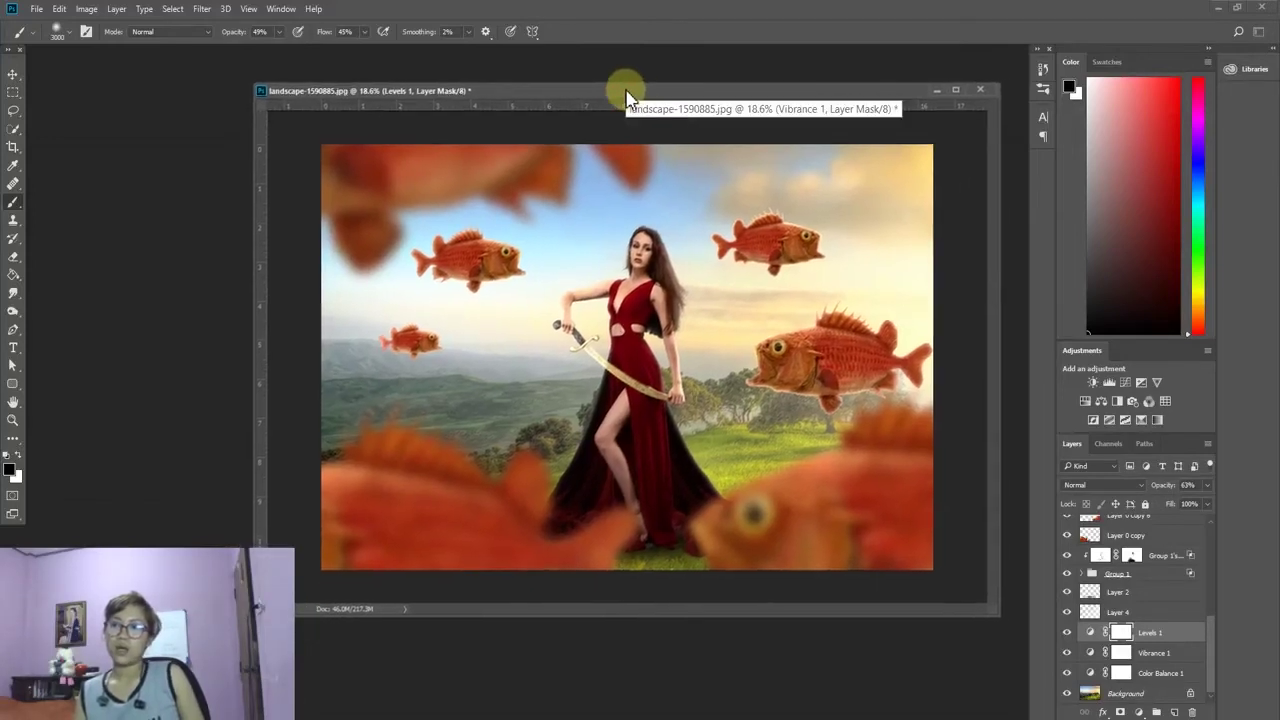
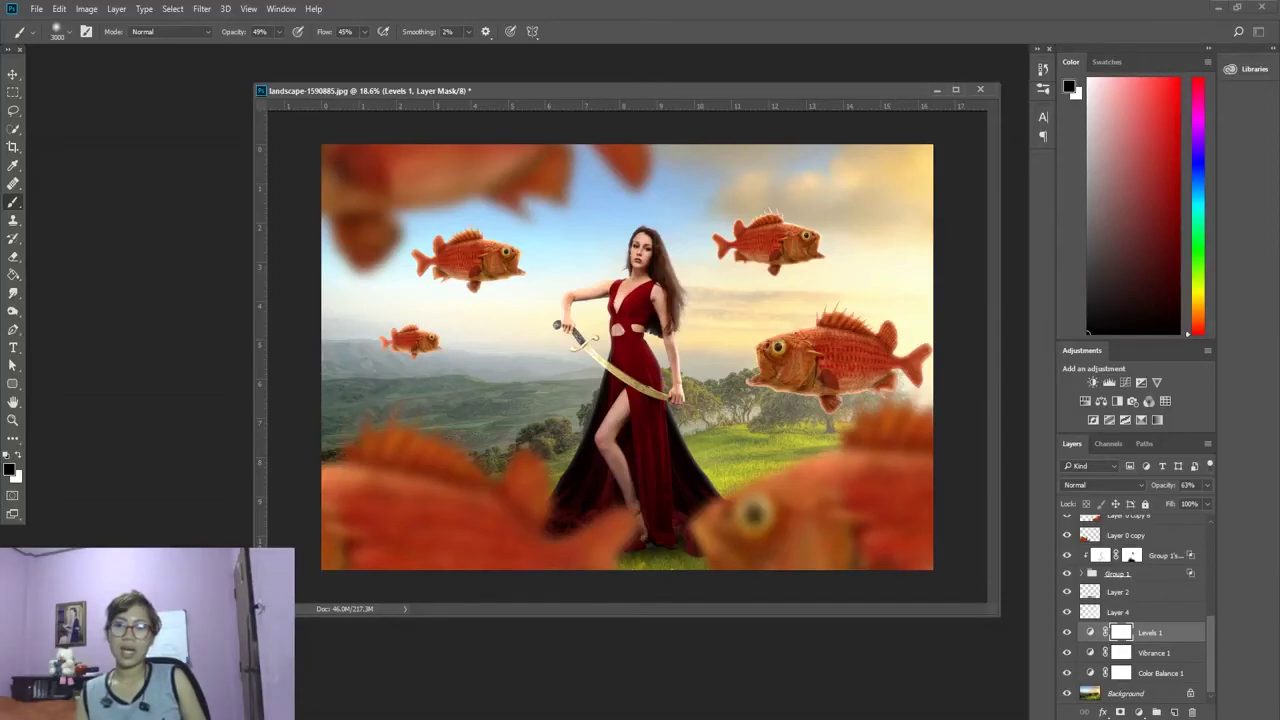
Step: Scroll the channel's Videos list back to the banner, then switch to the EP116 lesson article tab
{"action": "scroll", "coordinate": [495, 537], "scroll_direction": "up", "scroll_amount": 5}
{"action": "scroll", "coordinate": [495, 537], "scroll_direction": "up", "scroll_amount": 5}
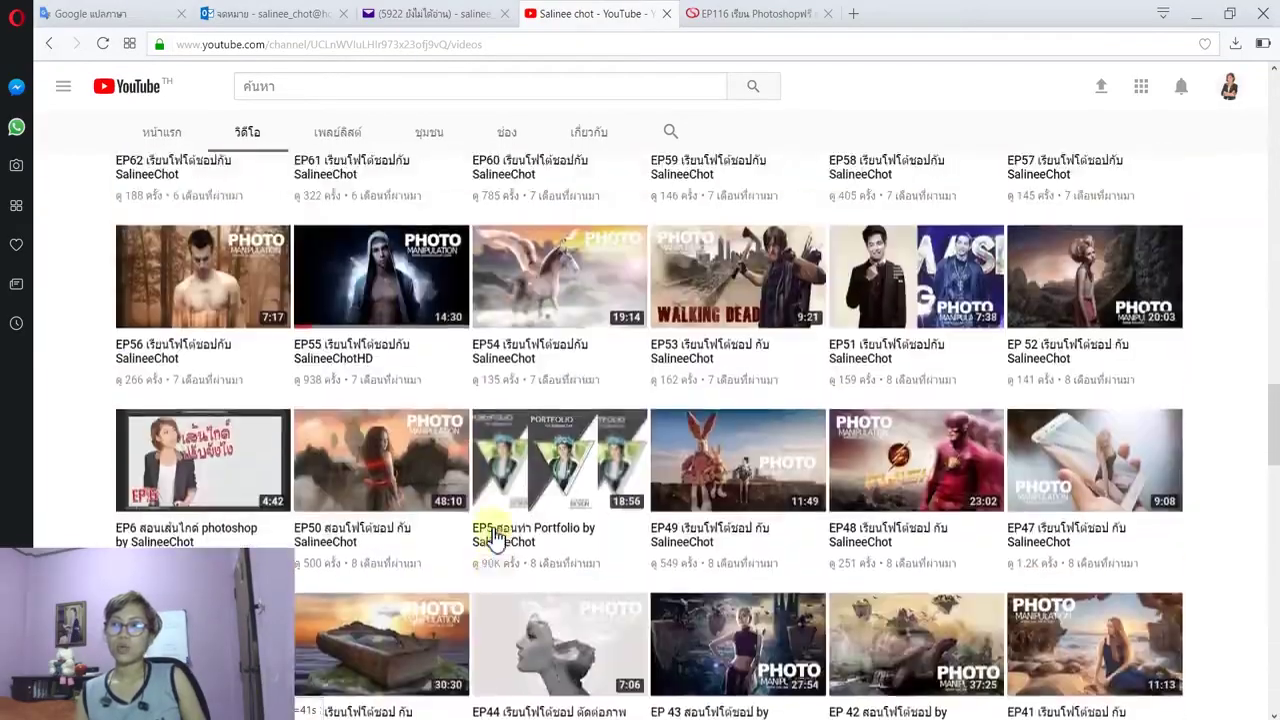
{"action": "scroll", "coordinate": [495, 537], "scroll_direction": "up", "scroll_amount": 5}
{"action": "scroll", "coordinate": [495, 537], "scroll_direction": "up", "scroll_amount": 5}
{"action": "scroll", "coordinate": [495, 537], "scroll_direction": "up", "scroll_amount": 5}
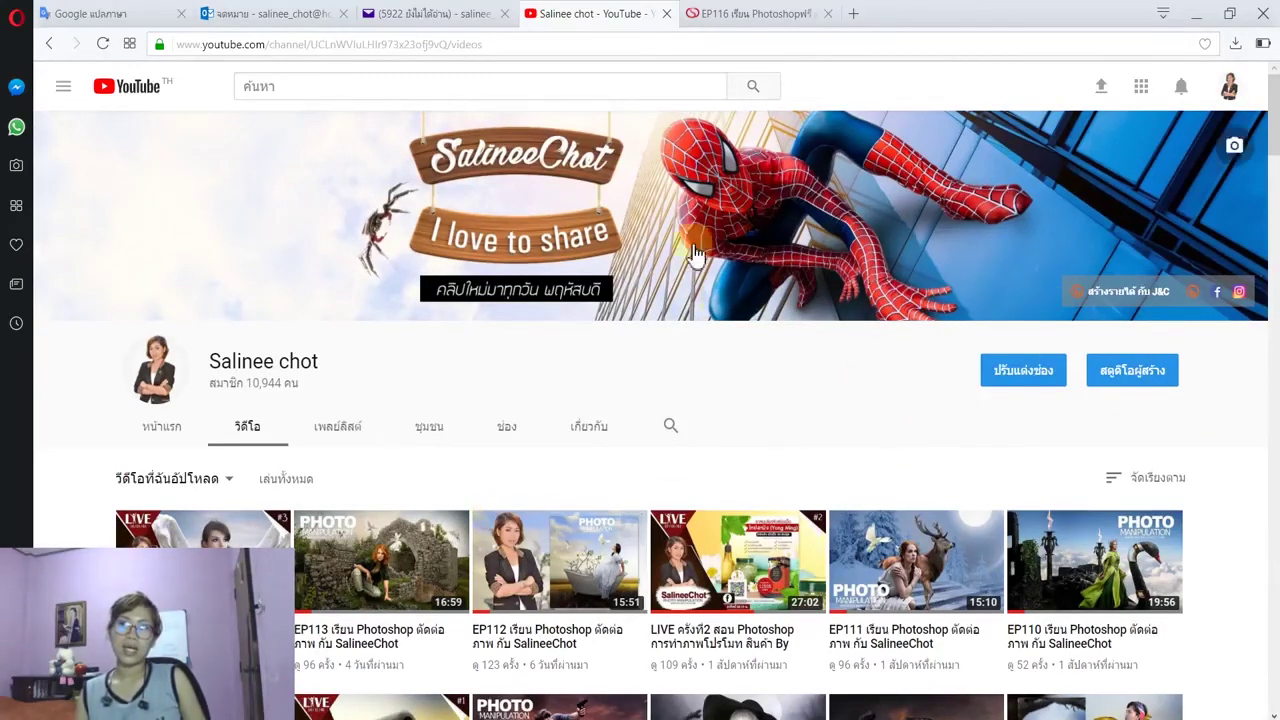
{"action": "left_click", "coordinate": [745, 13]}
{"action": "scroll", "coordinate": [676, 316], "scroll_direction": "up", "scroll_amount": 5}
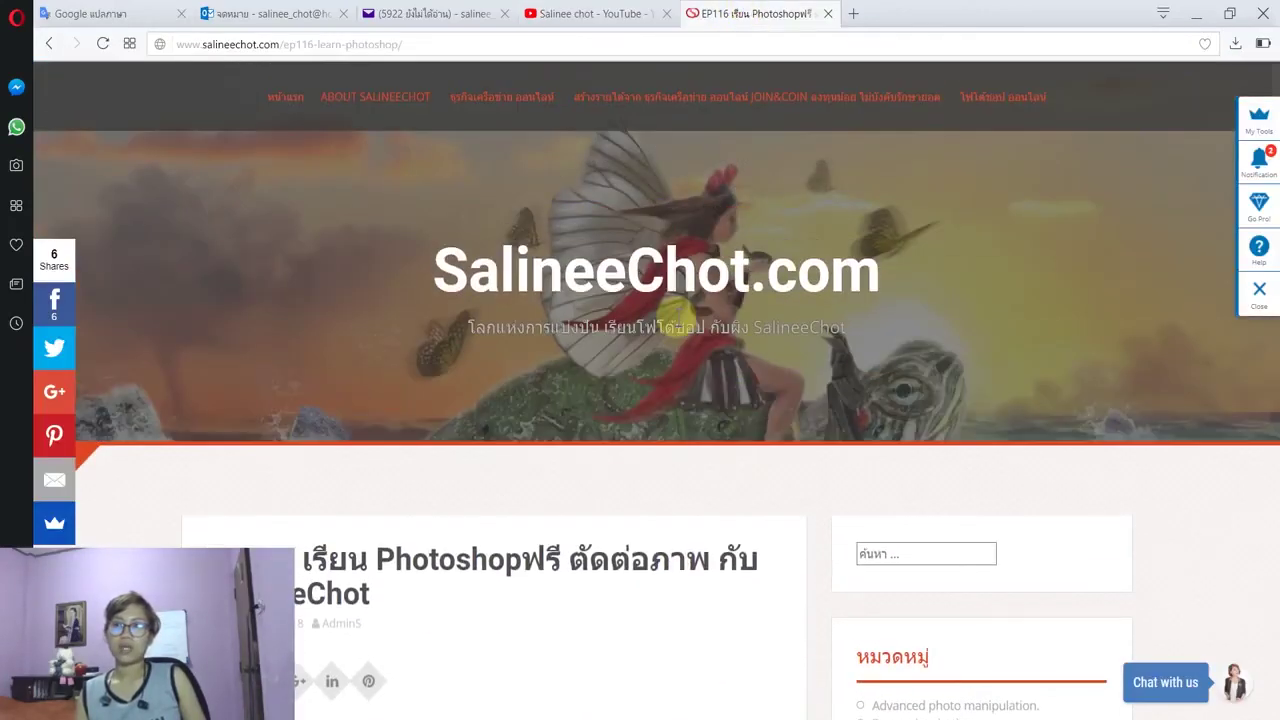
Step: Scroll the EP116 article to the preview and highlight the Stock photo text
{"action": "scroll", "coordinate": [500, 310], "scroll_direction": "down", "scroll_amount": 10}
{"action": "scroll", "coordinate": [500, 310], "scroll_direction": "down", "scroll_amount": 5}
{"action": "scroll", "coordinate": [503, 310], "scroll_direction": "up", "scroll_amount": 1}
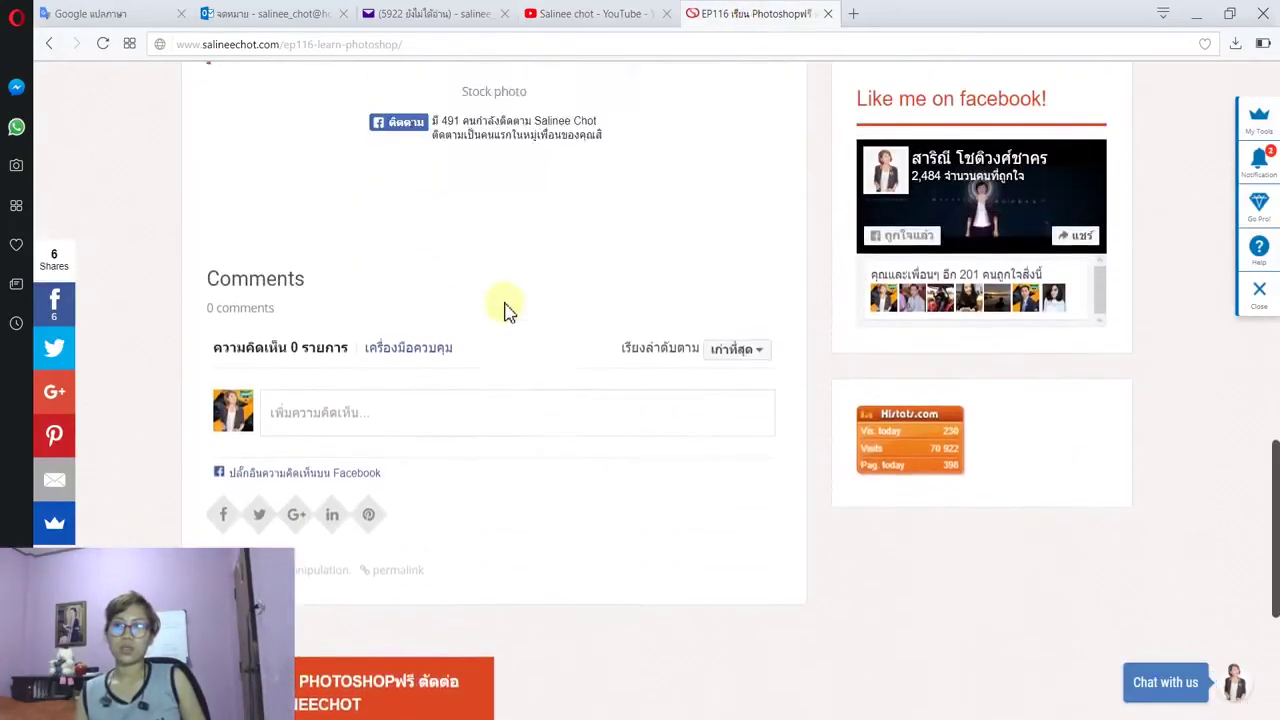
{"action": "scroll", "coordinate": [510, 311], "scroll_direction": "up", "scroll_amount": 3}
{"action": "left_click_drag", "start_coordinate": [530, 352], "coordinate": [414, 340]}
Step: Return to Photoshop and drag the elven_ears image in from File Explorer
{"action": "scroll", "coordinate": [658, 312], "scroll_direction": "up", "scroll_amount": 10}
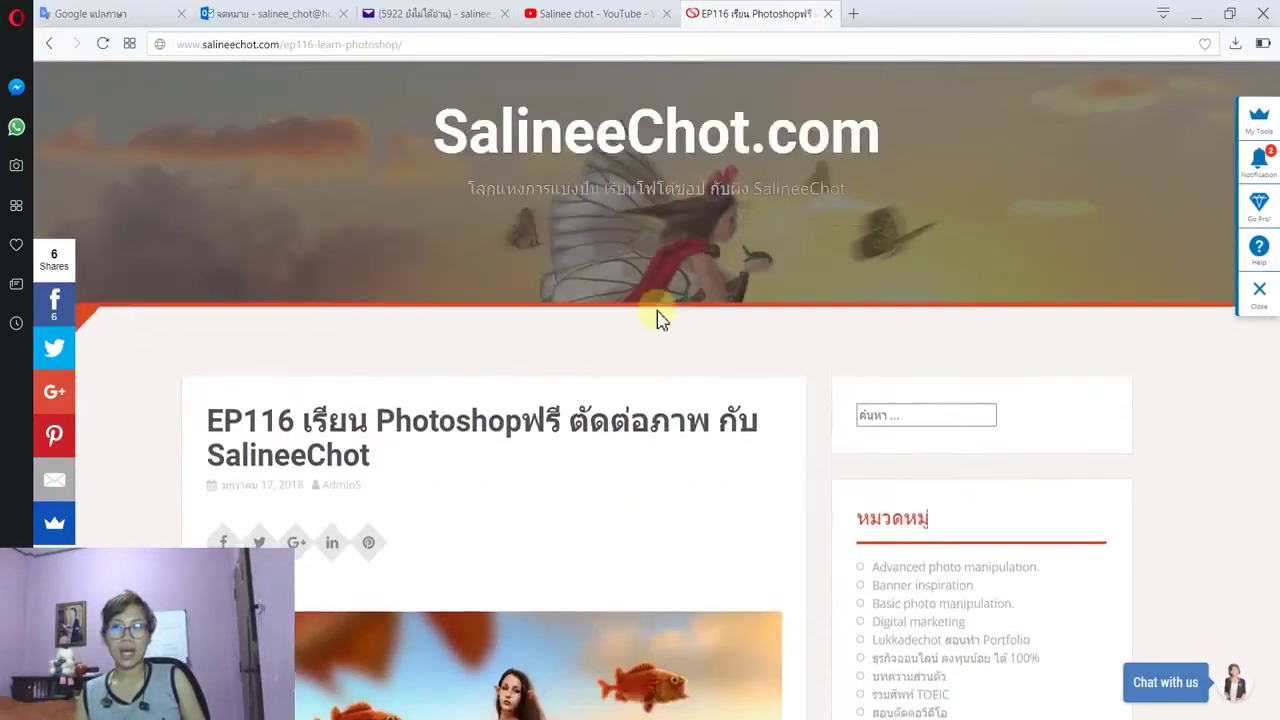
{"action": "scroll", "coordinate": [658, 310], "scroll_direction": "down", "scroll_amount": 6}
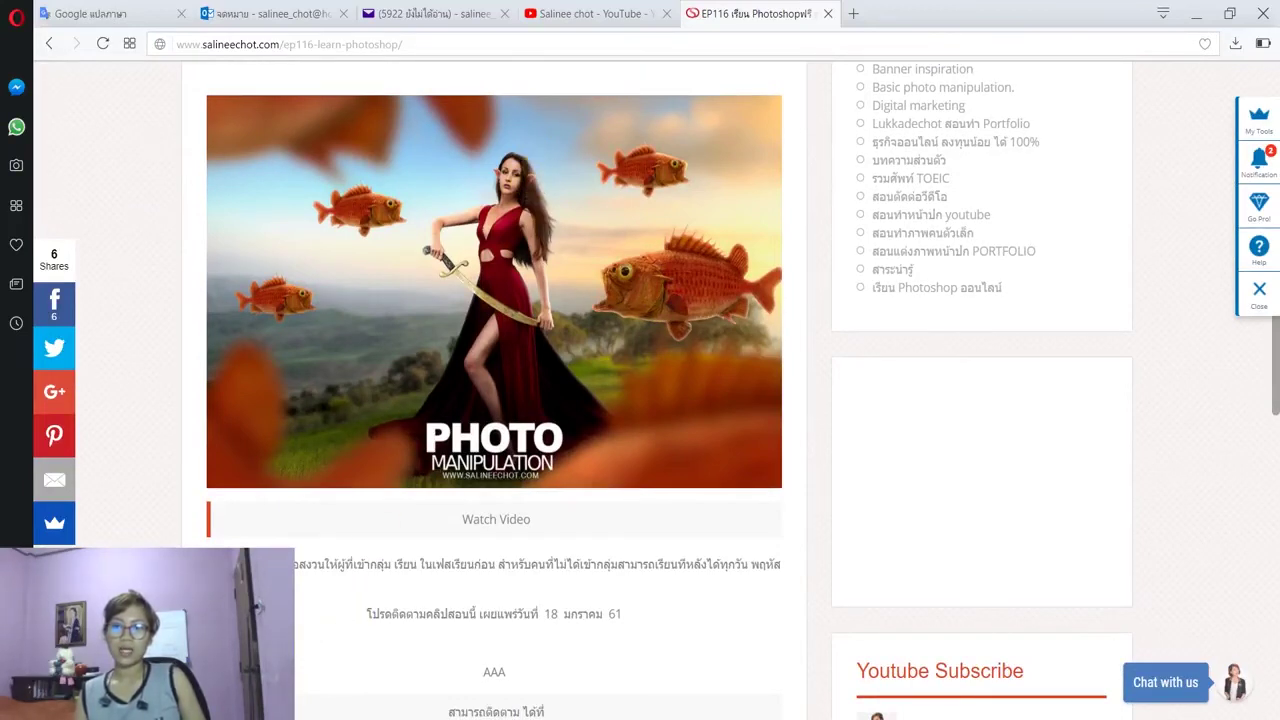
{"action": "left_click", "coordinate": [365, 660]}
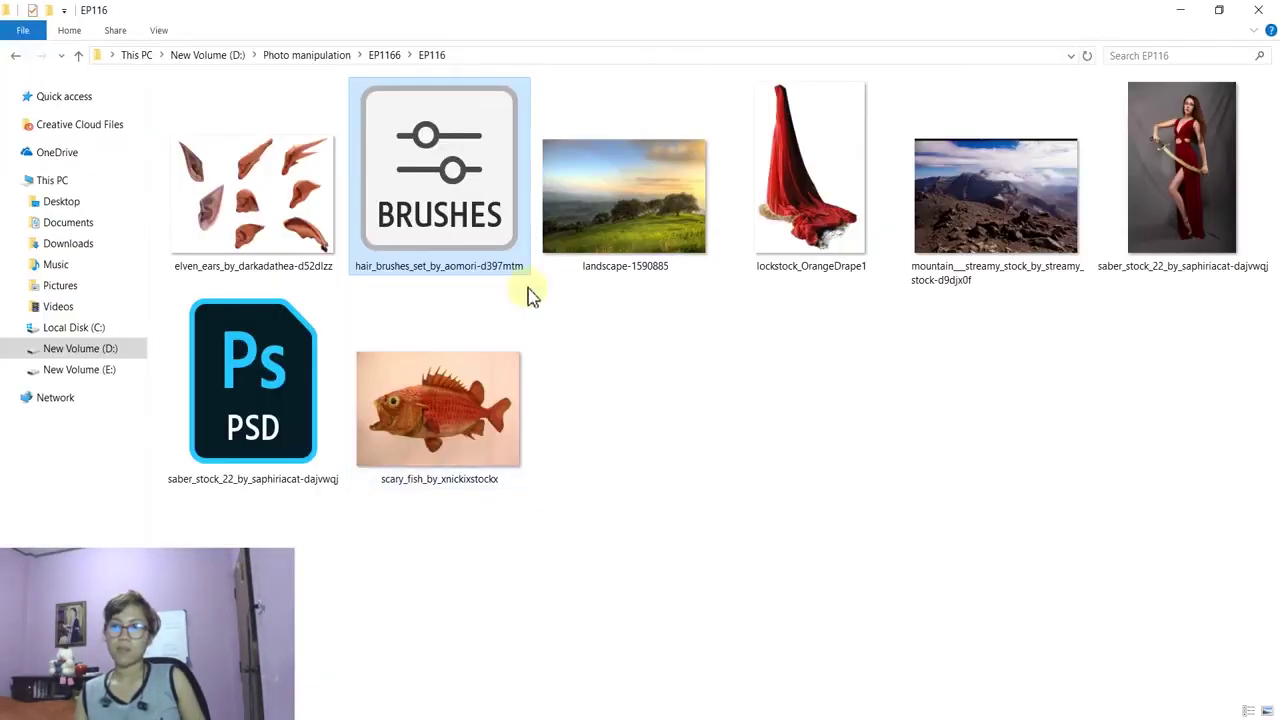
{"action": "mouse_move", "coordinate": [264, 200]}
{"action": "left_mouse_down"}
{"action": "mouse_move", "coordinate": [257, 715]}
{"action": "mouse_move", "coordinate": [398, 715]}
{"action": "left_mouse_up"}
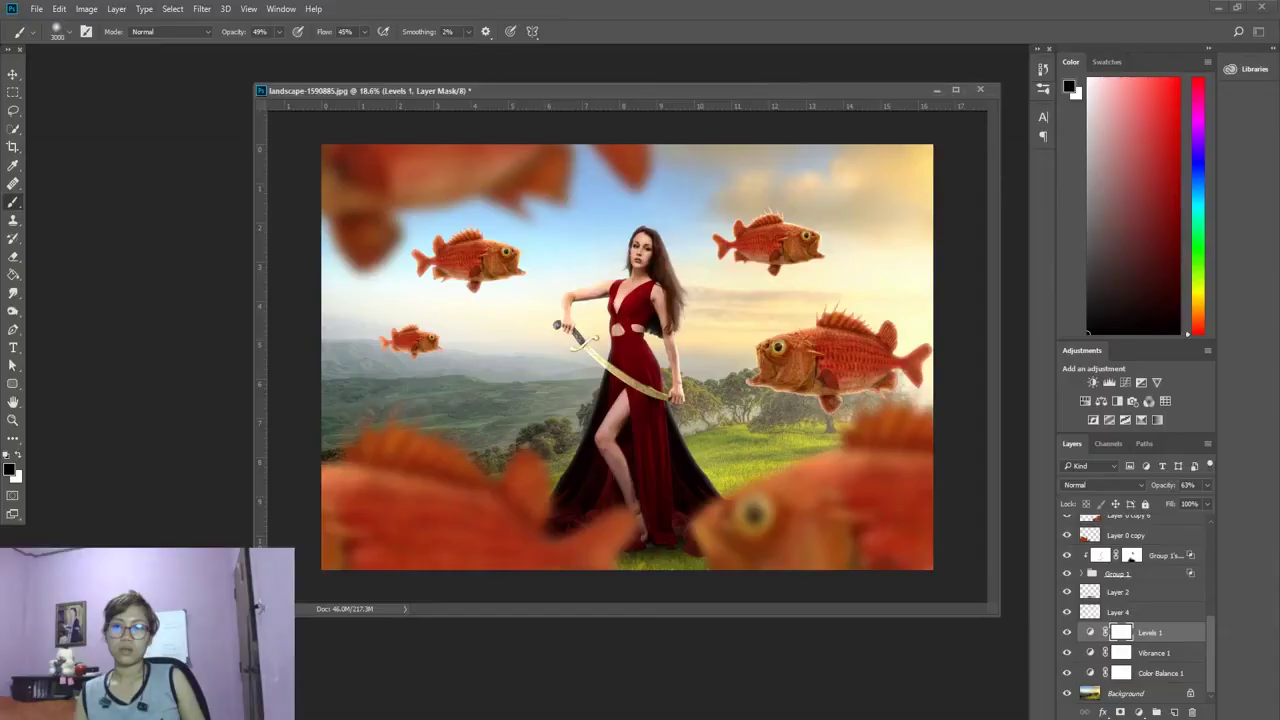
Step: Lasso one ear from the elven_ears document onto its own layer and drag it into the composite
{"action": "left_click_drag", "start_coordinate": [398, 668], "coordinate": [63, 214]}
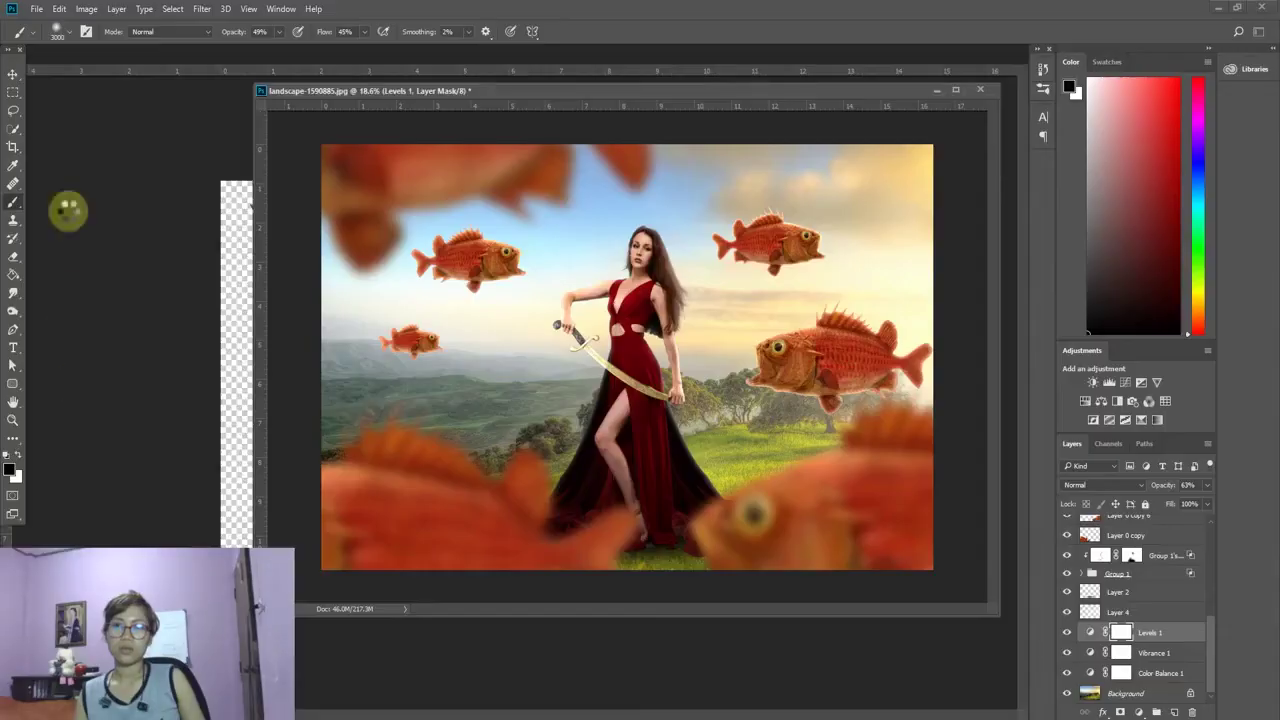
{"action": "left_click_drag", "start_coordinate": [43, 55], "coordinate": [96, 118]}
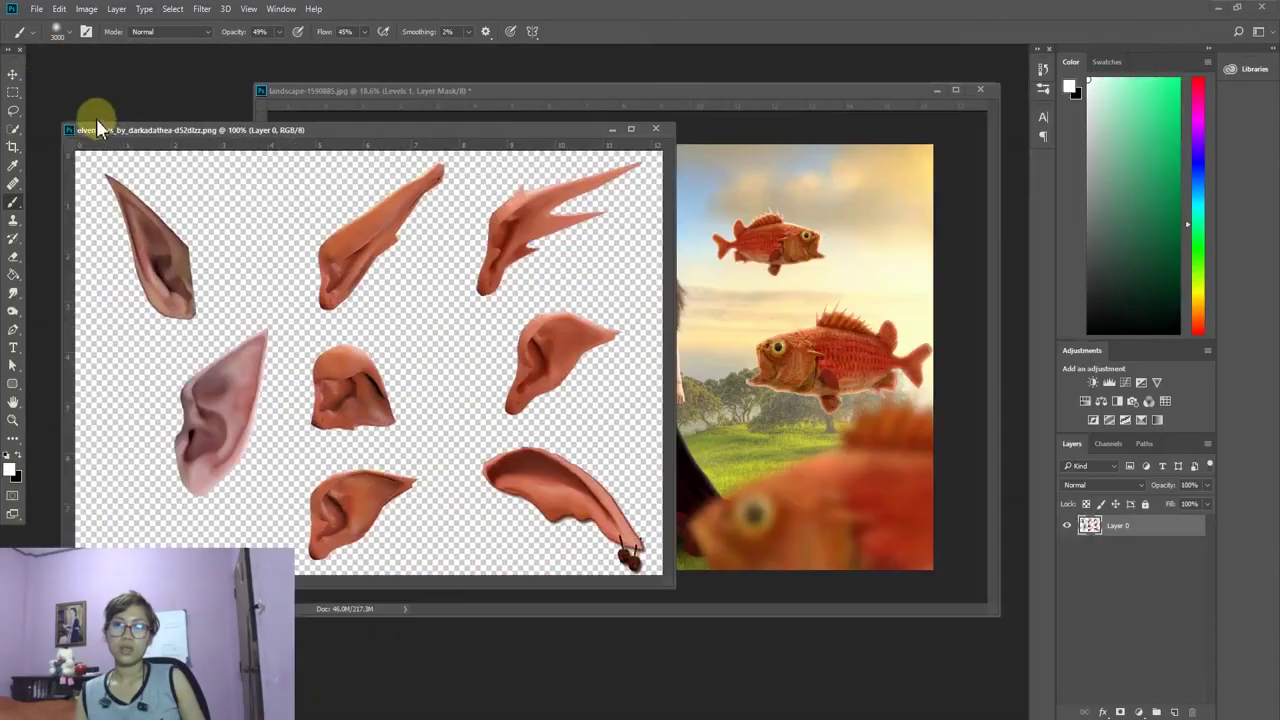
{"action": "left_click", "coordinate": [13, 110]}
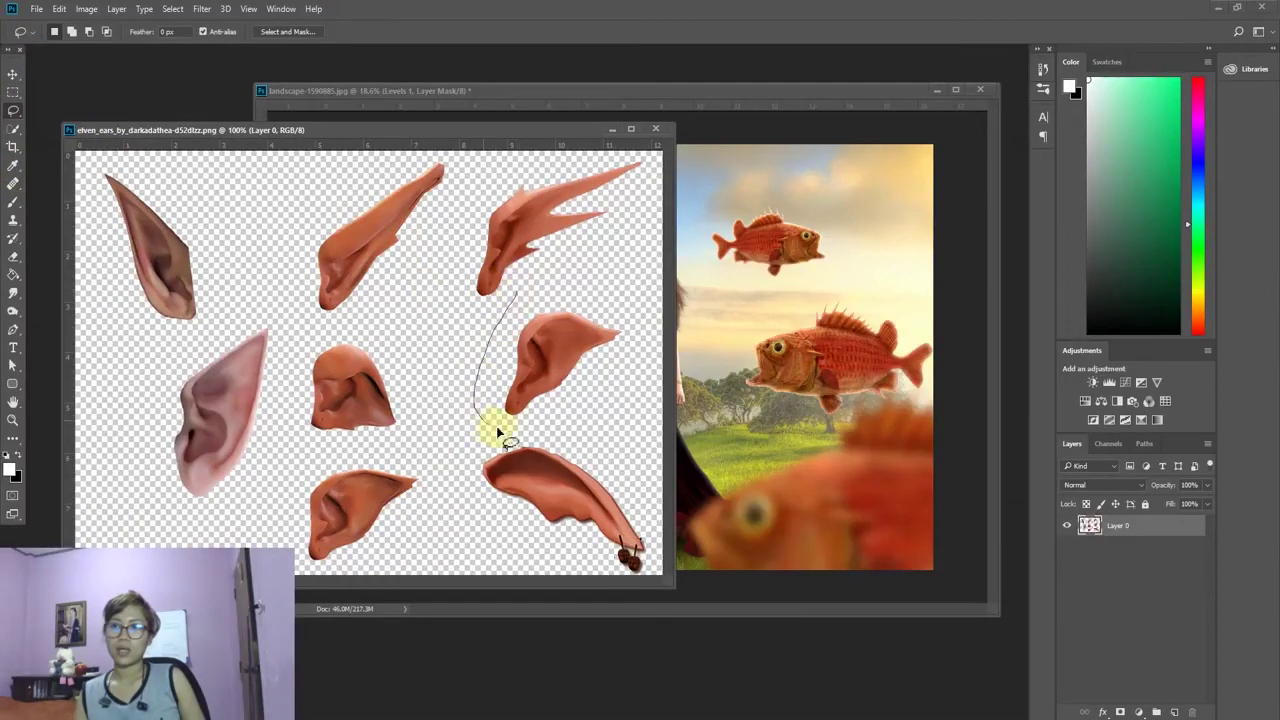
{"action": "left_click_drag", "start_coordinate": [645, 326], "coordinate": [657, 296]}
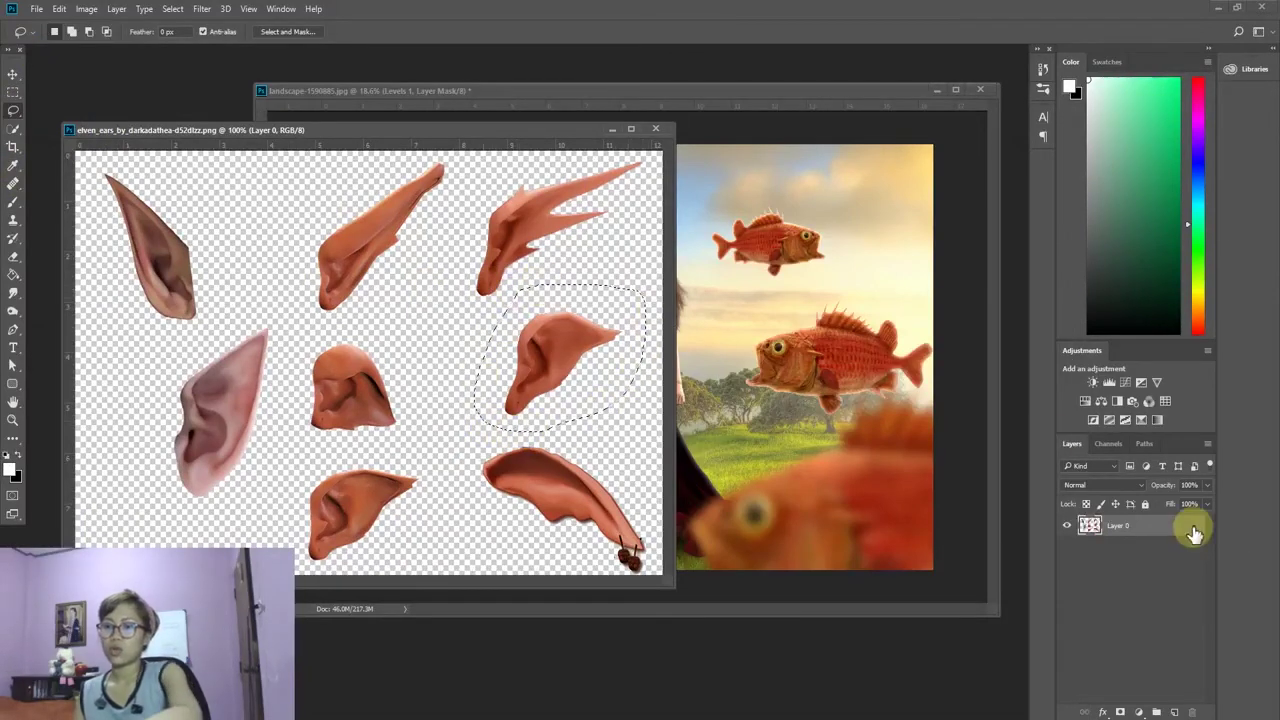
{"action": "key", "text": "ctrl+j"}
{"action": "left_click_drag", "start_coordinate": [1128, 522], "coordinate": [733, 298]}
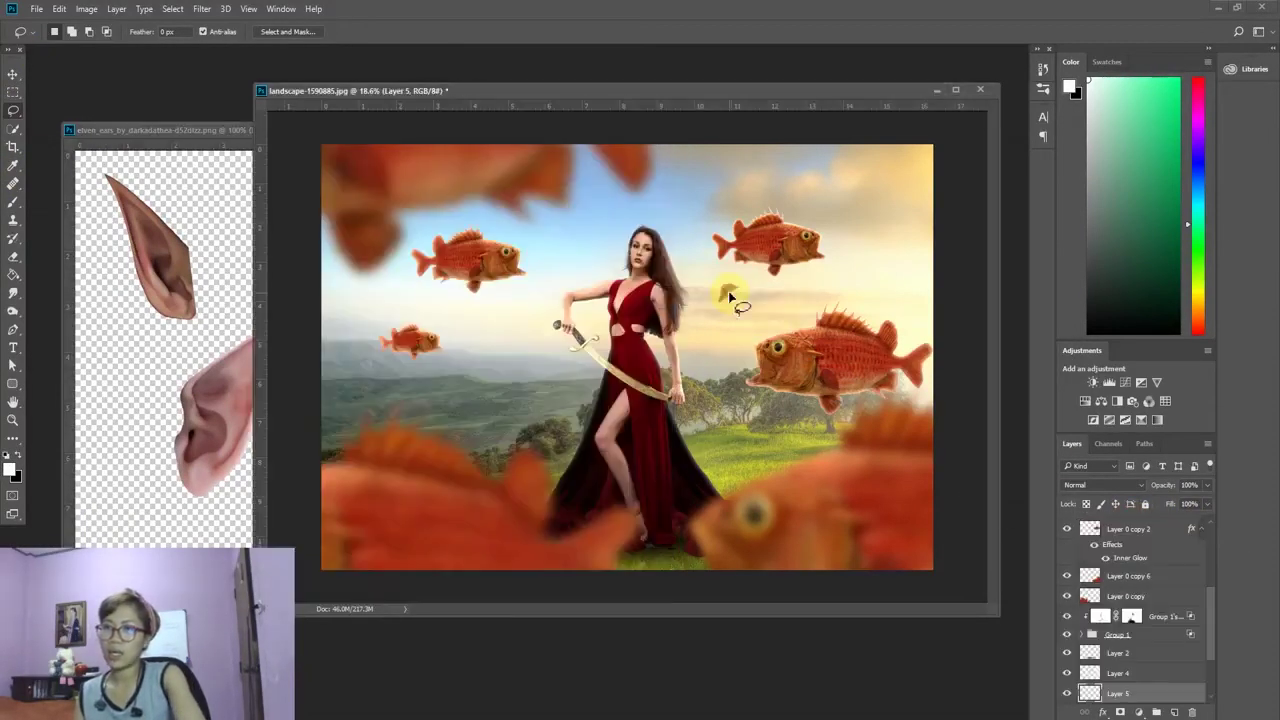
Step: Zoom in on the new ear, lock Layer 4 and select the ear's Layer 5
{"action": "left_click", "coordinate": [13, 75]}
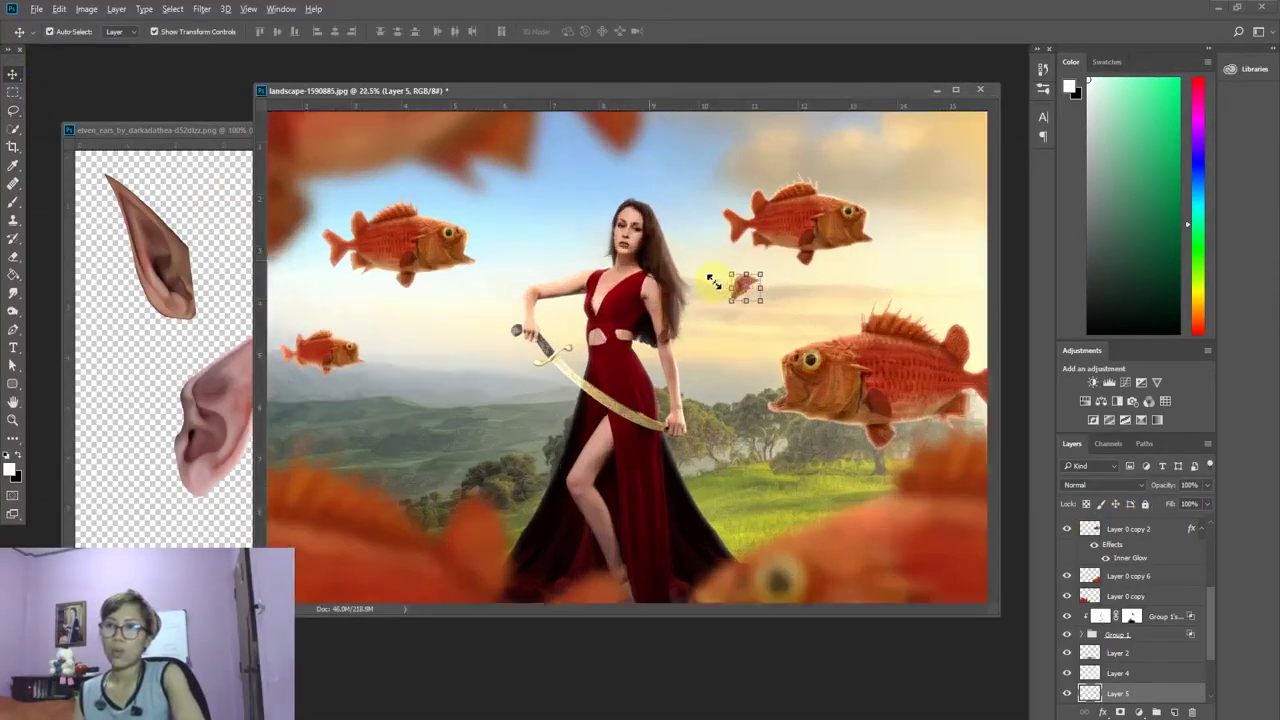
{"action": "scroll", "coordinate": [748, 290], "scroll_direction": "up", "scroll_amount": 2}
{"action": "left_click", "coordinate": [757, 288]}
{"action": "left_click_drag", "start_coordinate": [757, 288], "coordinate": [737, 286]}
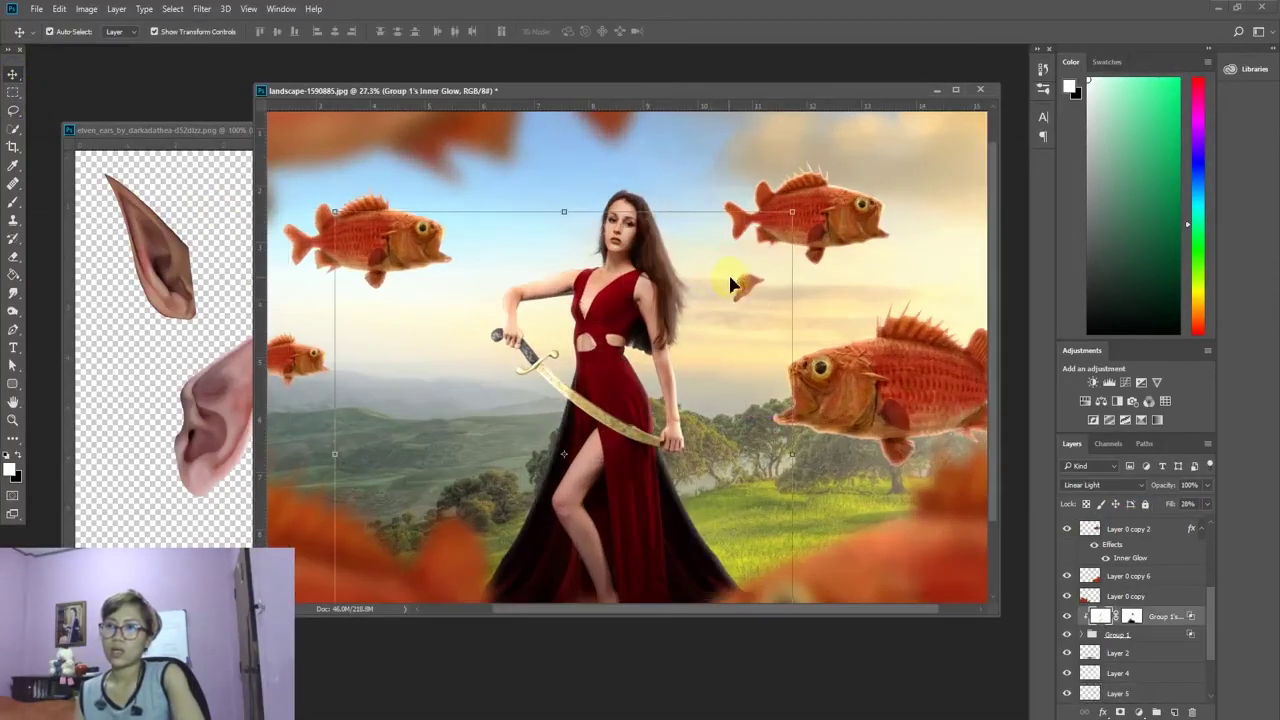
{"action": "left_click", "coordinate": [750, 287]}
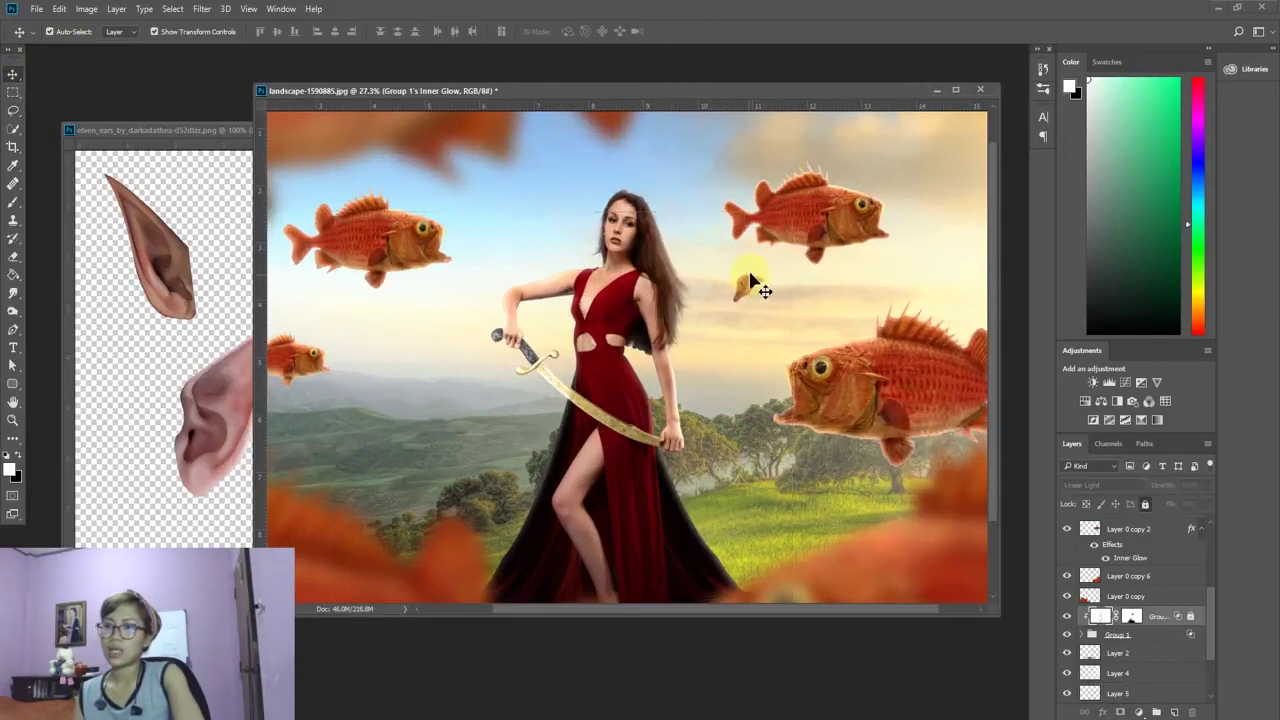
{"action": "left_click", "coordinate": [1145, 504]}
{"action": "left_click", "coordinate": [748, 292]}
Step: Move Layer 5 above Layer 0 copy and scale the ear to about 73% over her ear
{"action": "key", "text": "ctrl+t"}
{"action": "left_click_drag", "start_coordinate": [749, 272], "coordinate": [661, 239]}
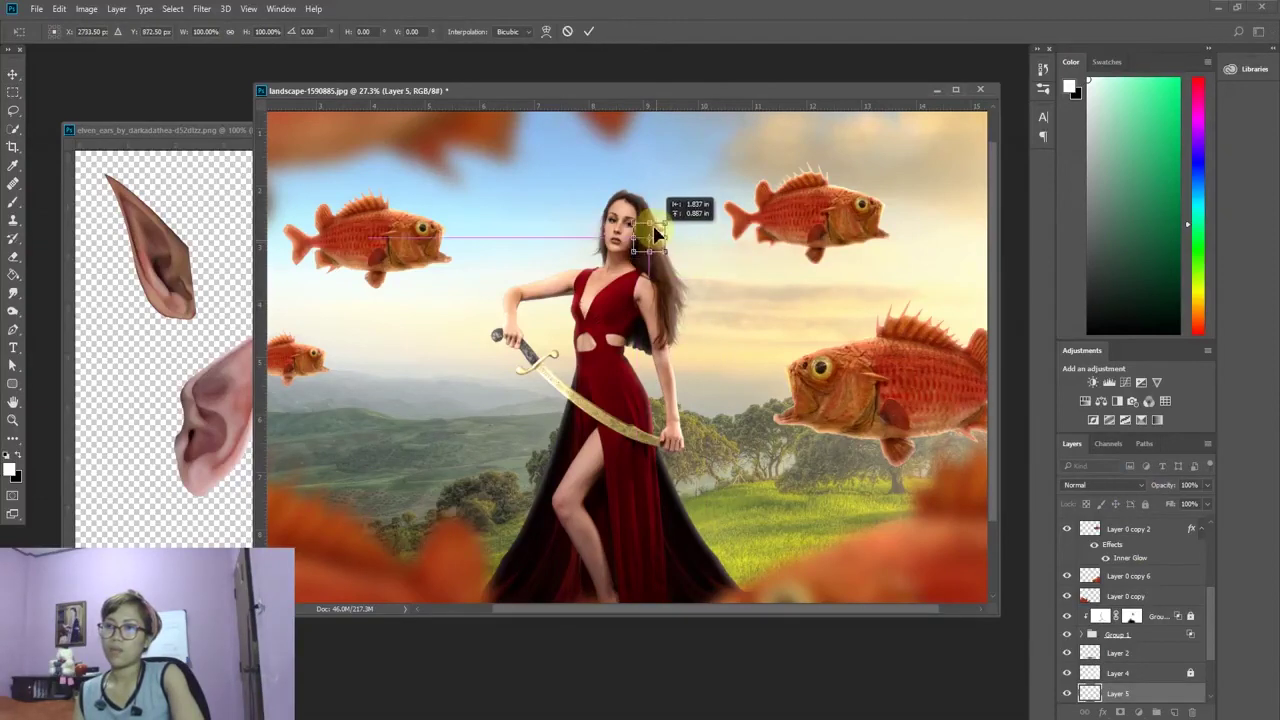
{"action": "left_click", "coordinate": [588, 31]}
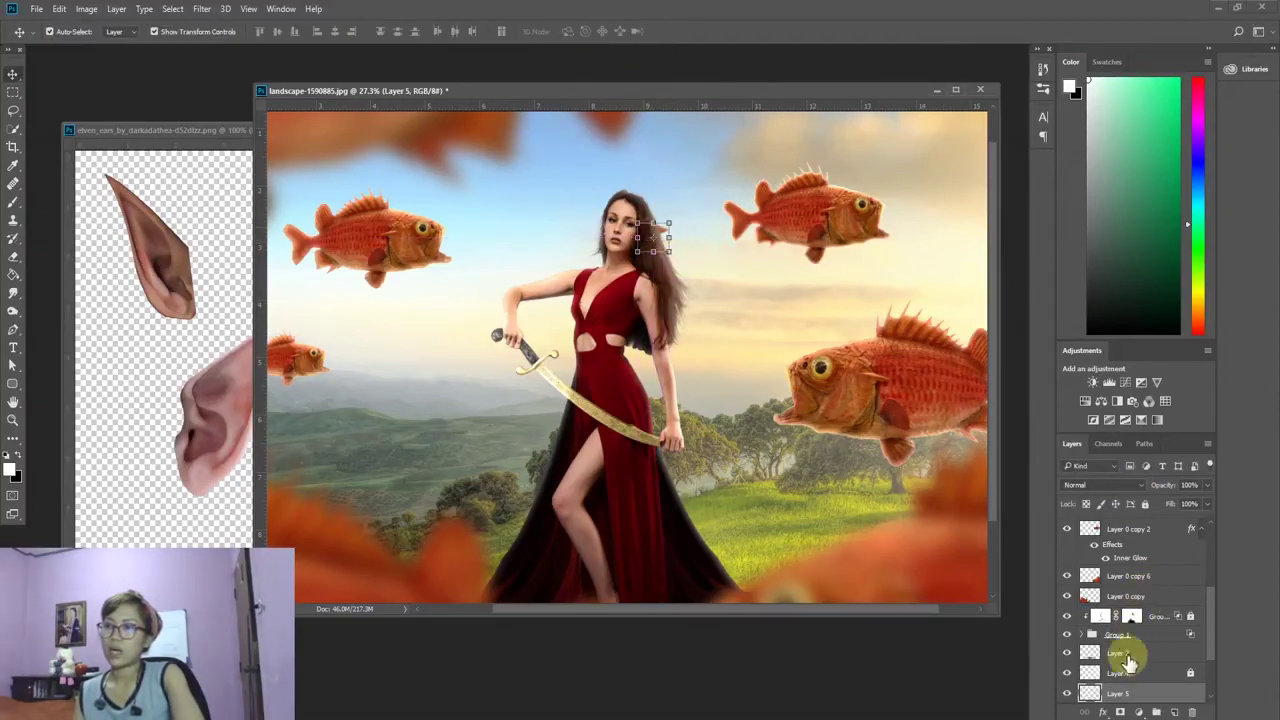
{"action": "left_click_drag", "start_coordinate": [1125, 692], "coordinate": [1143, 592]}
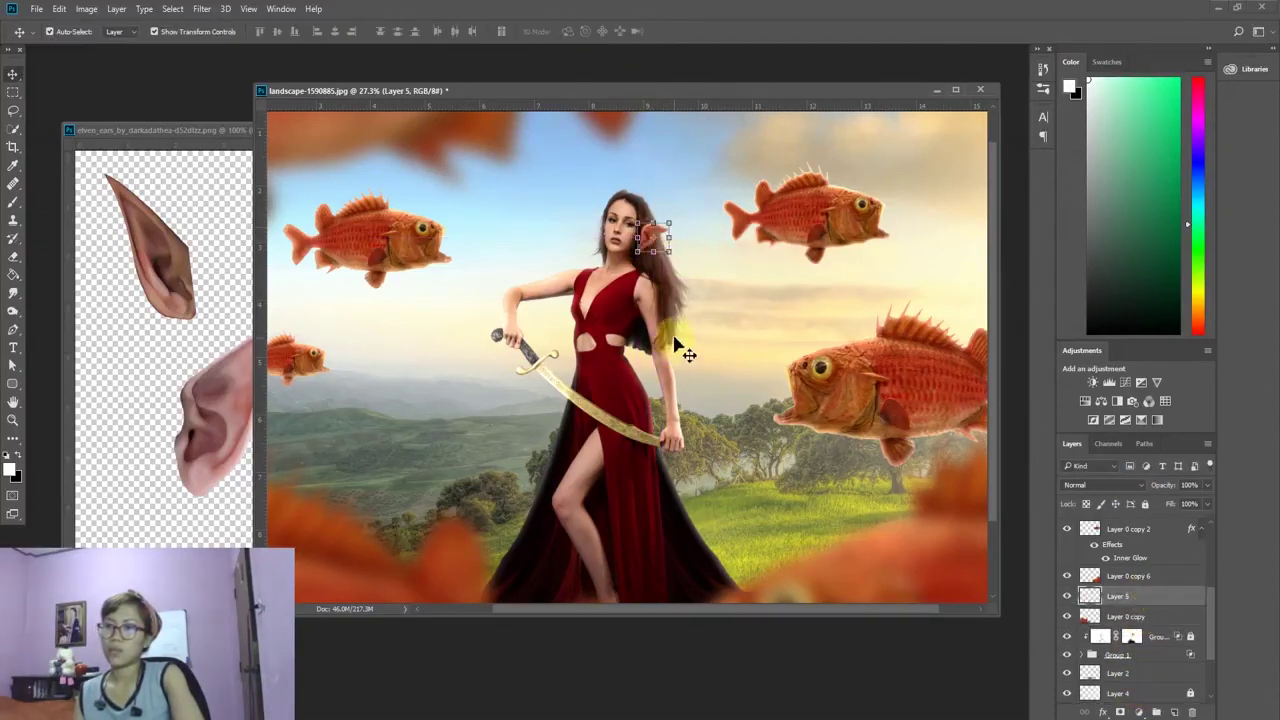
{"action": "left_click", "coordinate": [668, 224]}
{"action": "left_click_drag", "start_coordinate": [668, 222], "coordinate": [665, 228]}
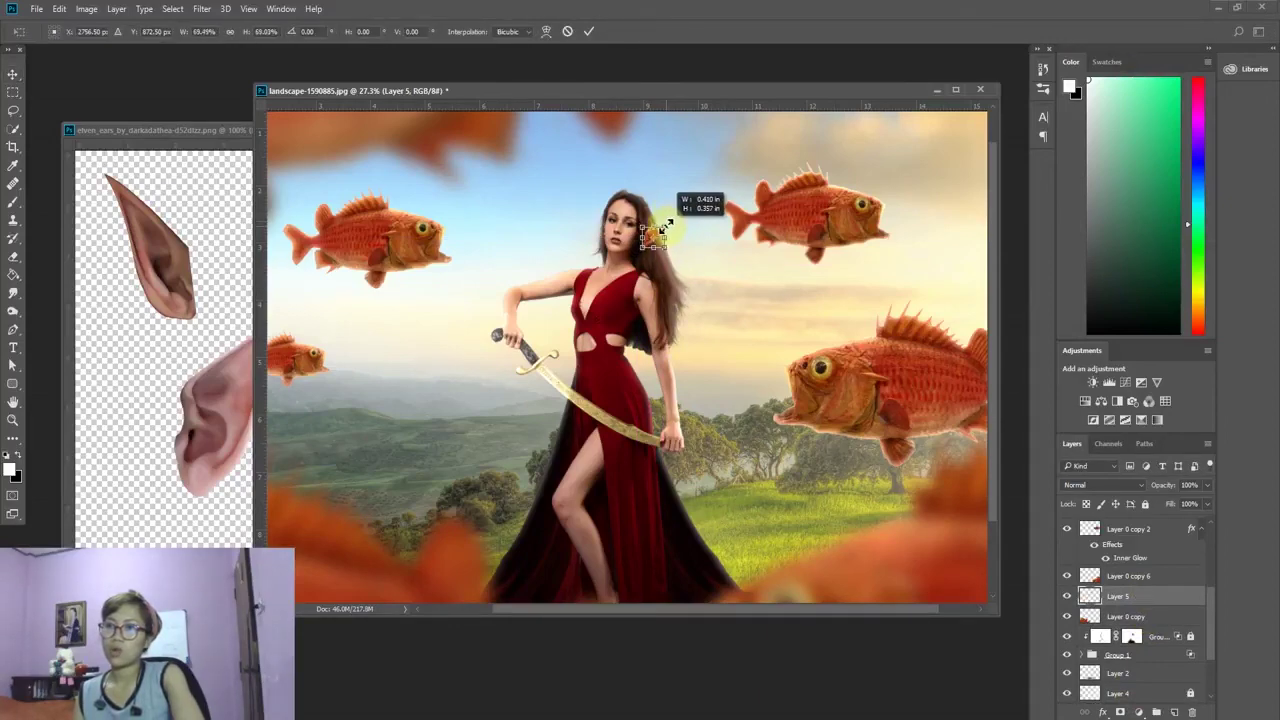
{"action": "scroll", "coordinate": [668, 226], "scroll_direction": "up", "scroll_amount": 5}
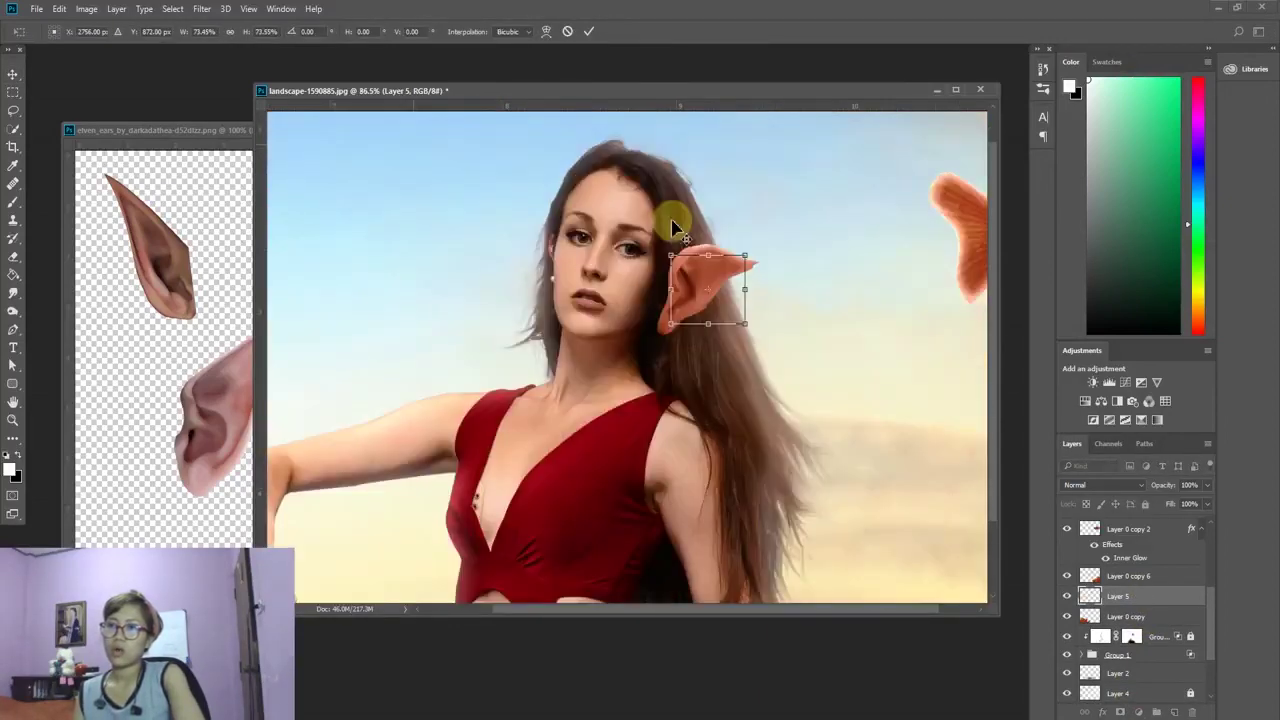
{"action": "left_click_drag", "start_coordinate": [720, 290], "coordinate": [700, 263]}
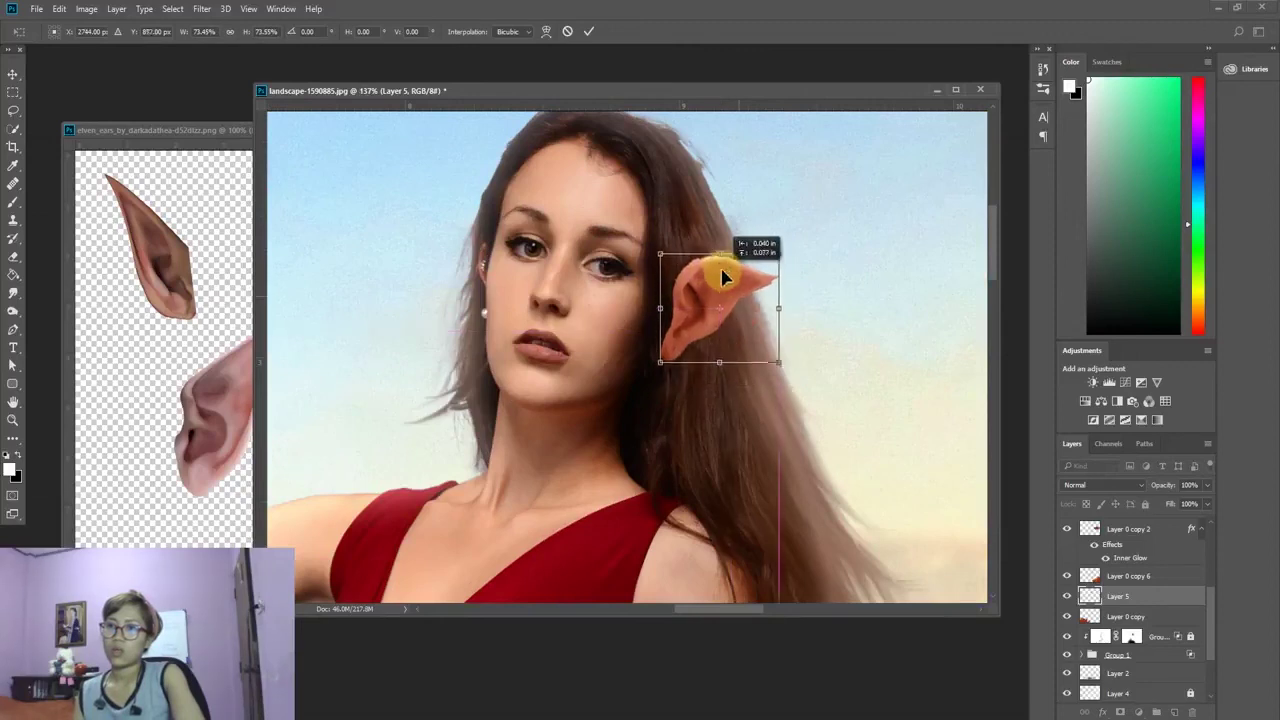
Step: Duplicate the ear to the other side of her face and flip the copy horizontally
{"action": "left_click", "coordinate": [590, 32]}
{"action": "left_click_drag", "start_coordinate": [680, 349], "coordinate": [470, 248]}
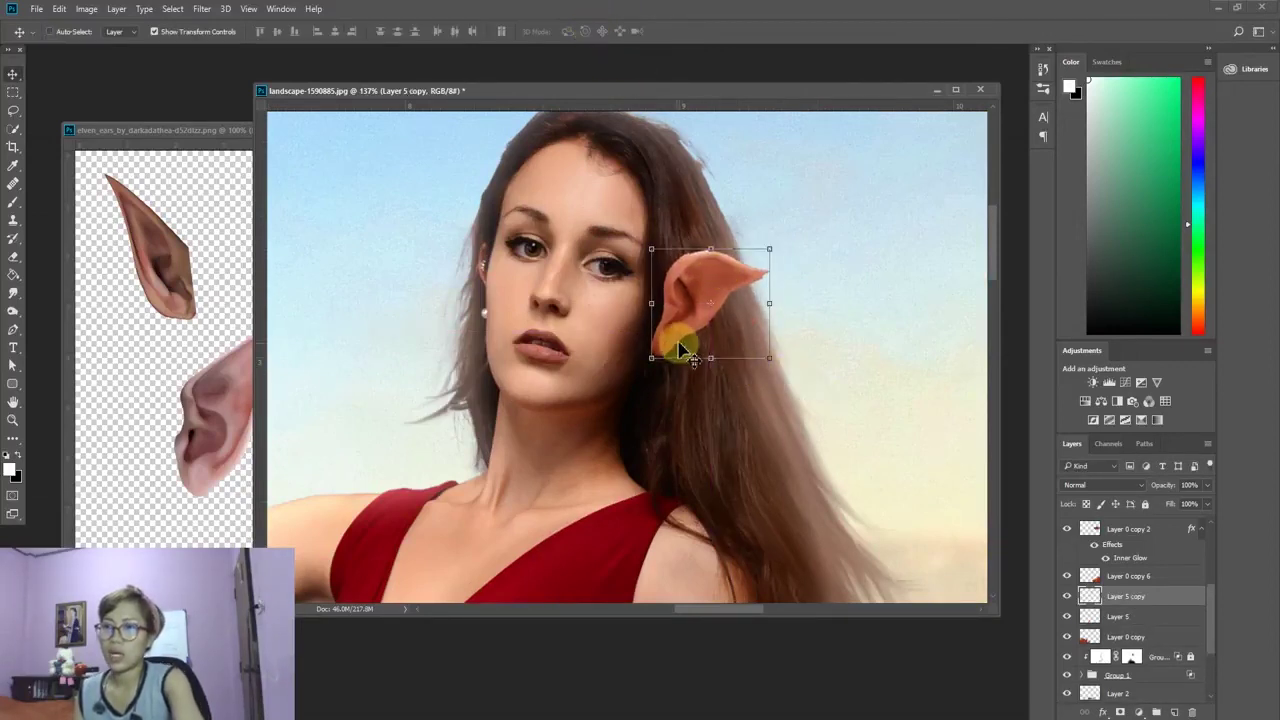
{"action": "key", "text": "ctrl+t"}
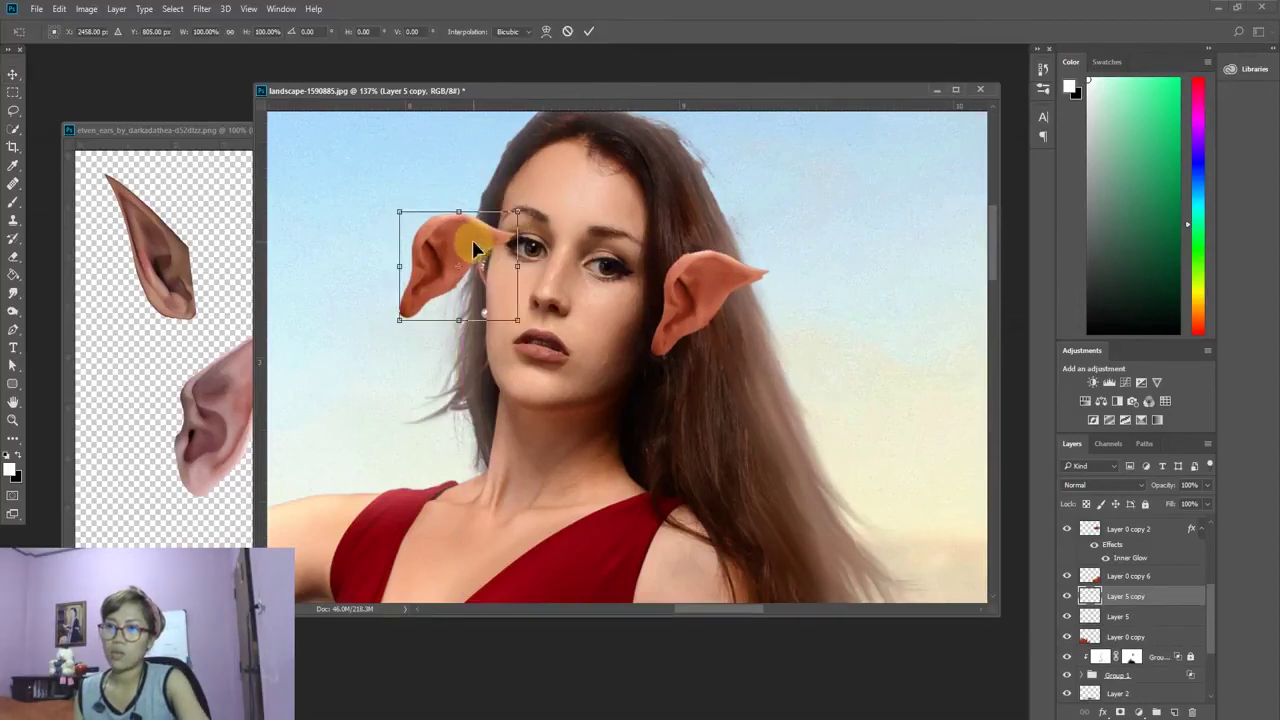
{"action": "right_click", "coordinate": [472, 243]}
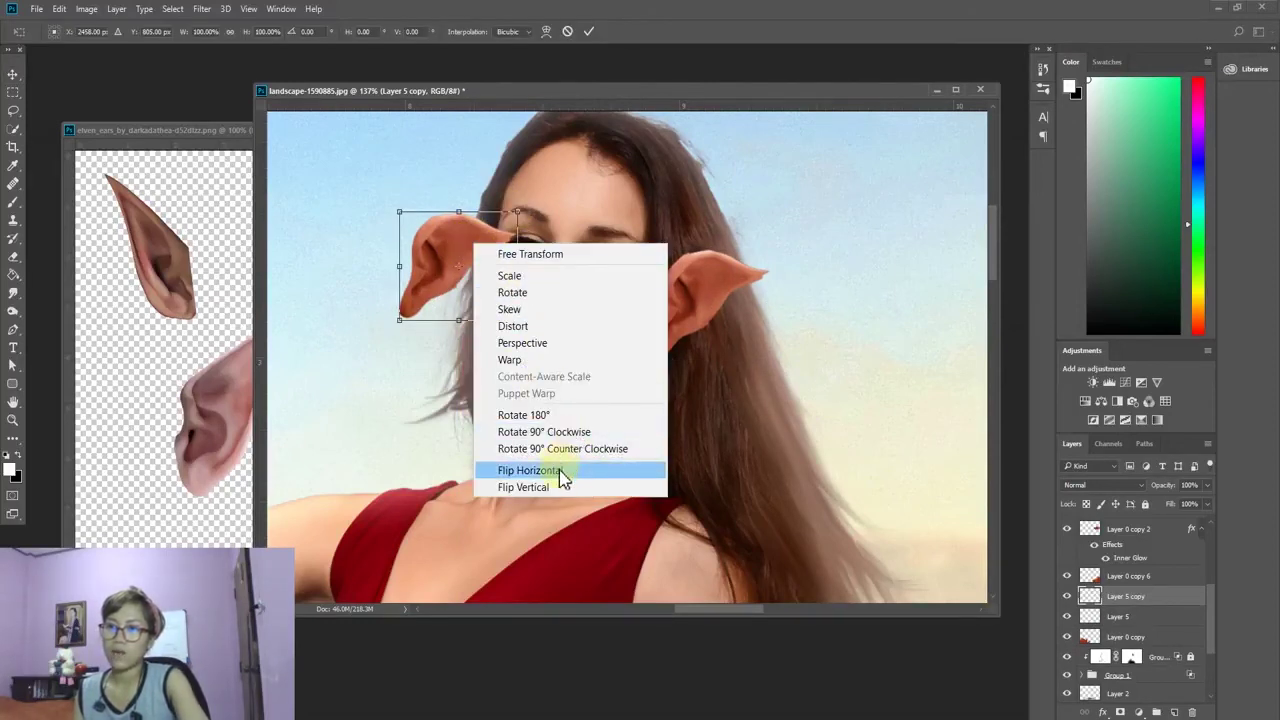
{"action": "left_click", "coordinate": [555, 470]}
Step: Rotate, shrink and nudge the mirrored ear onto her left ear, then reselect Layer 5
{"action": "left_click_drag", "start_coordinate": [450, 250], "coordinate": [384, 251]}
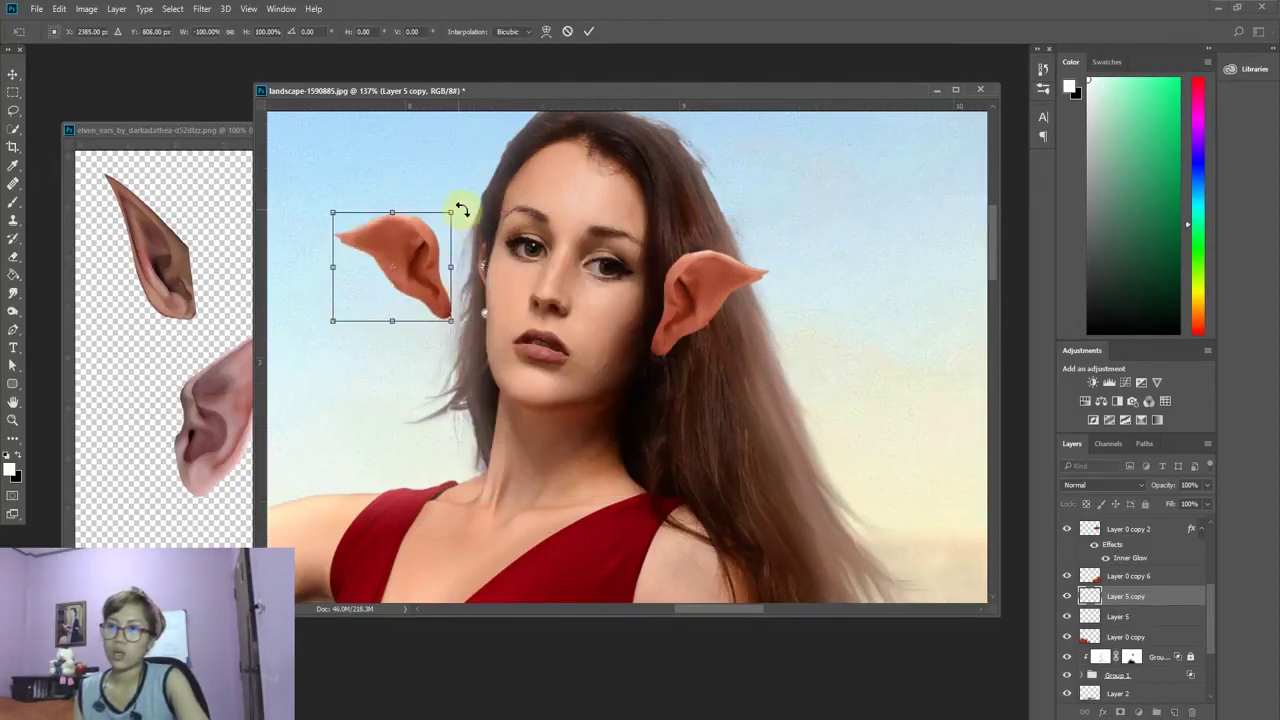
{"action": "mouse_move", "coordinate": [461, 210]}
{"action": "left_mouse_down"}
{"action": "mouse_move", "coordinate": [490, 218]}
{"action": "mouse_move", "coordinate": [436, 241]}
{"action": "mouse_move", "coordinate": [493, 240]}
{"action": "left_mouse_up"}
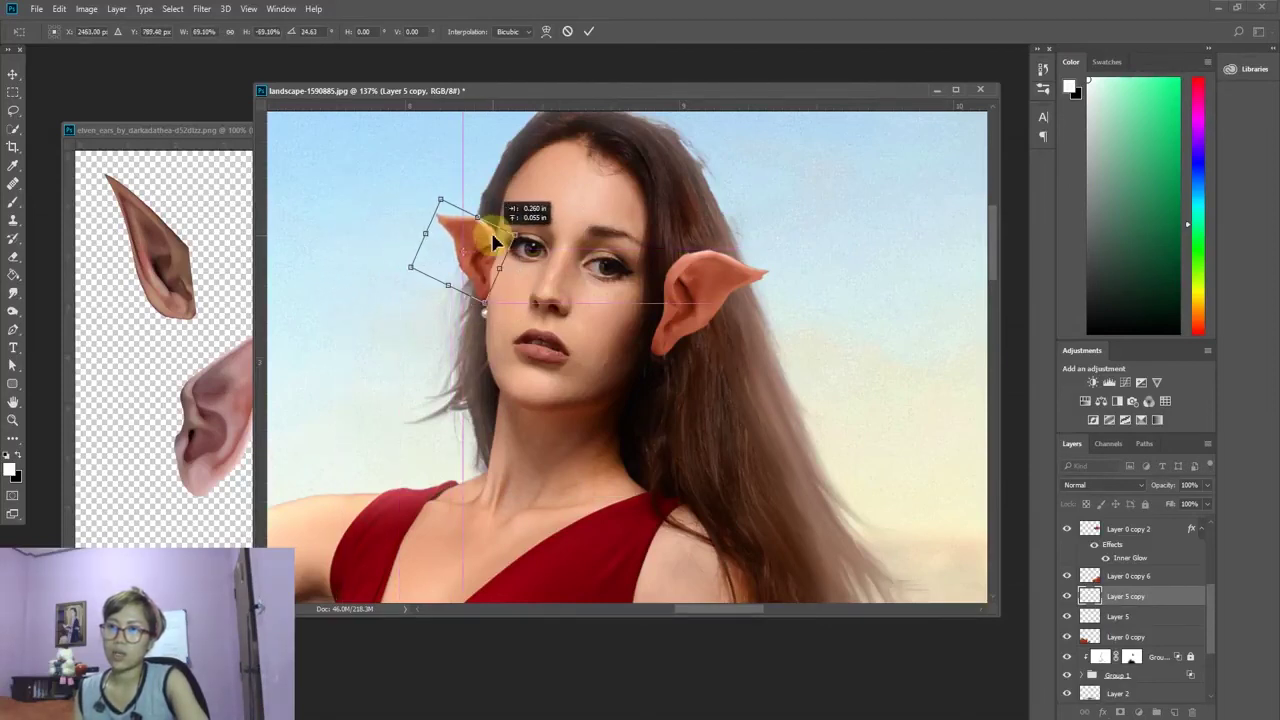
{"action": "key", "text": "Left"}
{"action": "key", "text": "Left"}
{"action": "key", "text": "Left"}
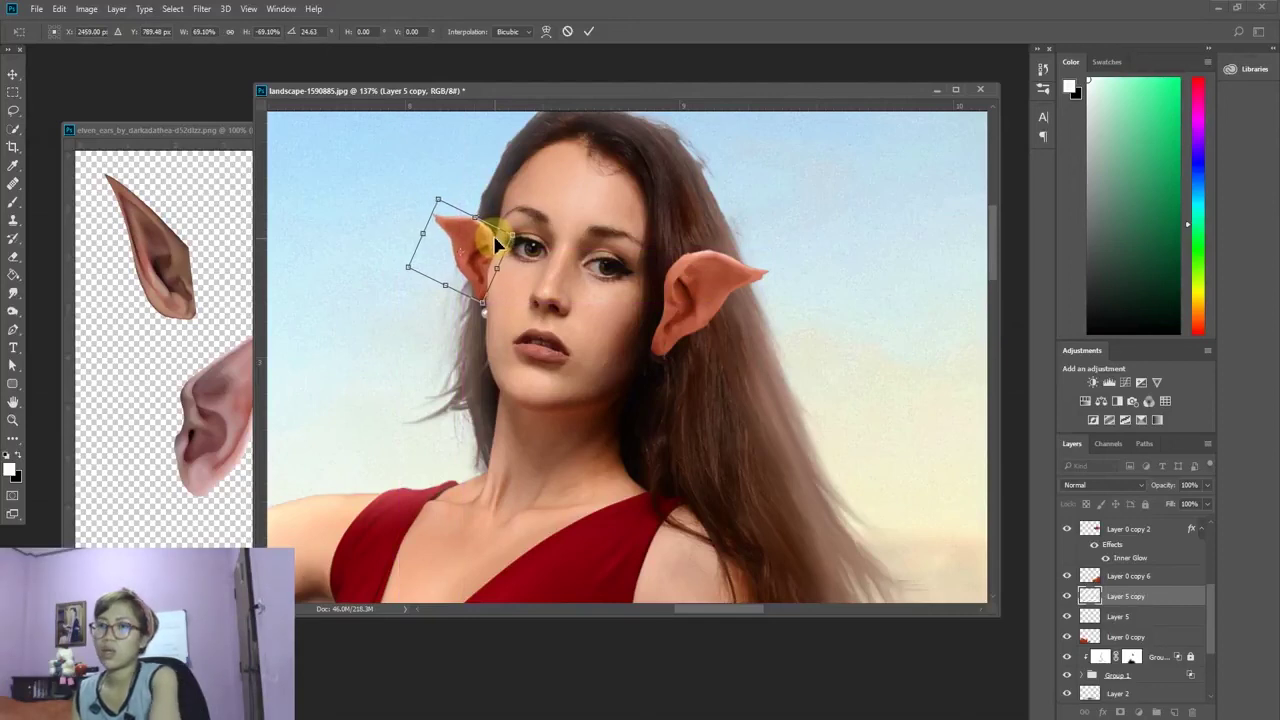
{"action": "key", "text": "Left"}
{"action": "key", "text": "Left"}
{"action": "key", "text": "Left"}
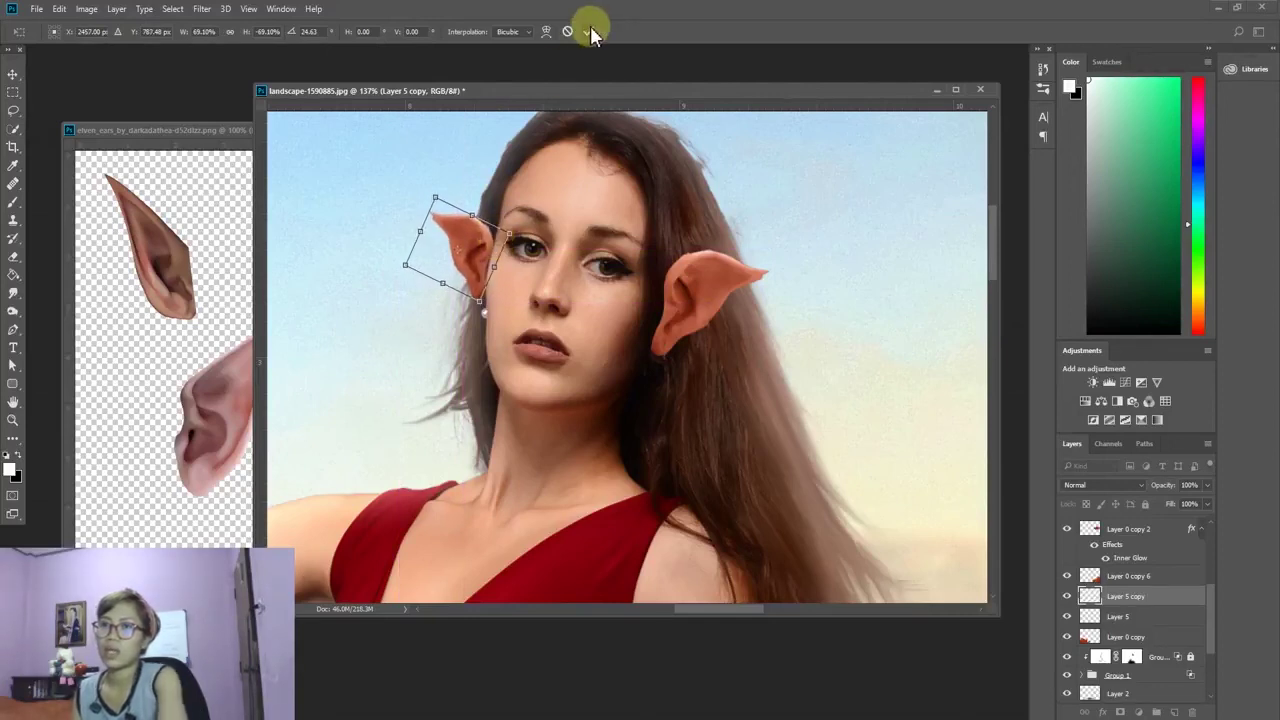
{"action": "left_click", "coordinate": [588, 31]}
{"action": "left_click", "coordinate": [716, 283]}
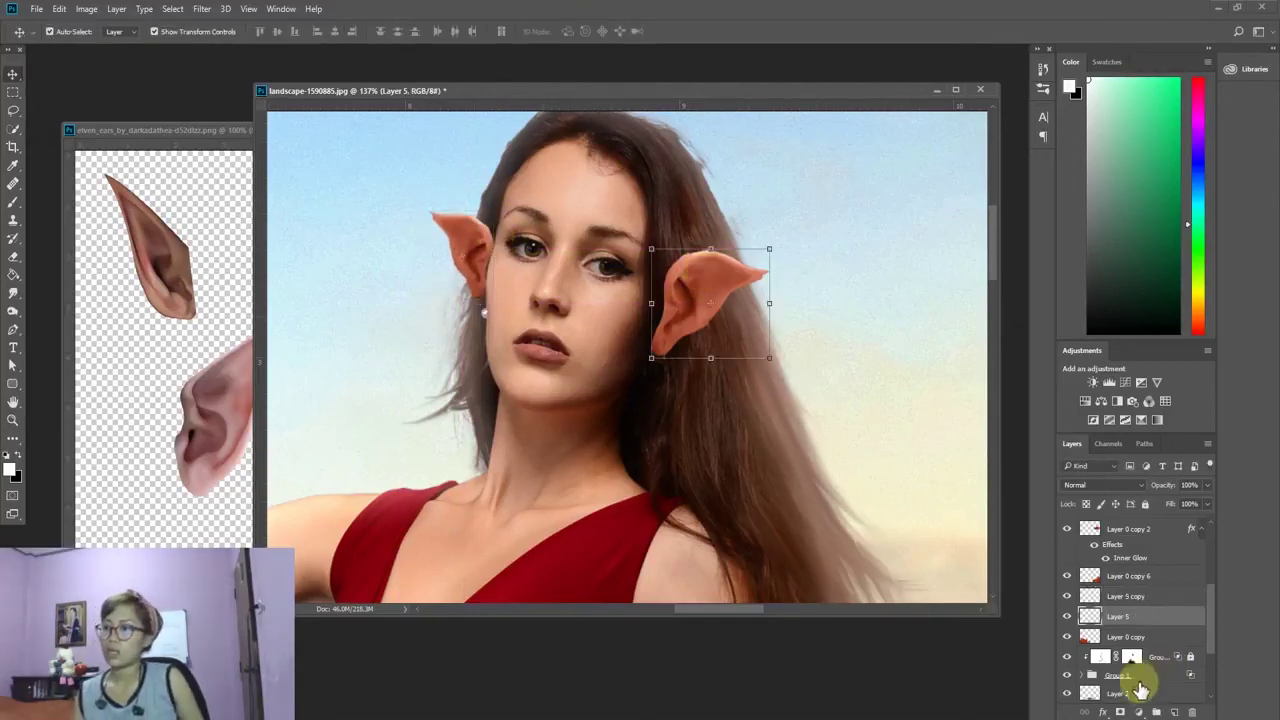
Step: Add a mask to Layer 5 and paint black with a 30 px soft round brush over the ear's base
{"action": "left_click", "coordinate": [1121, 711]}
{"action": "left_click", "coordinate": [13, 201]}
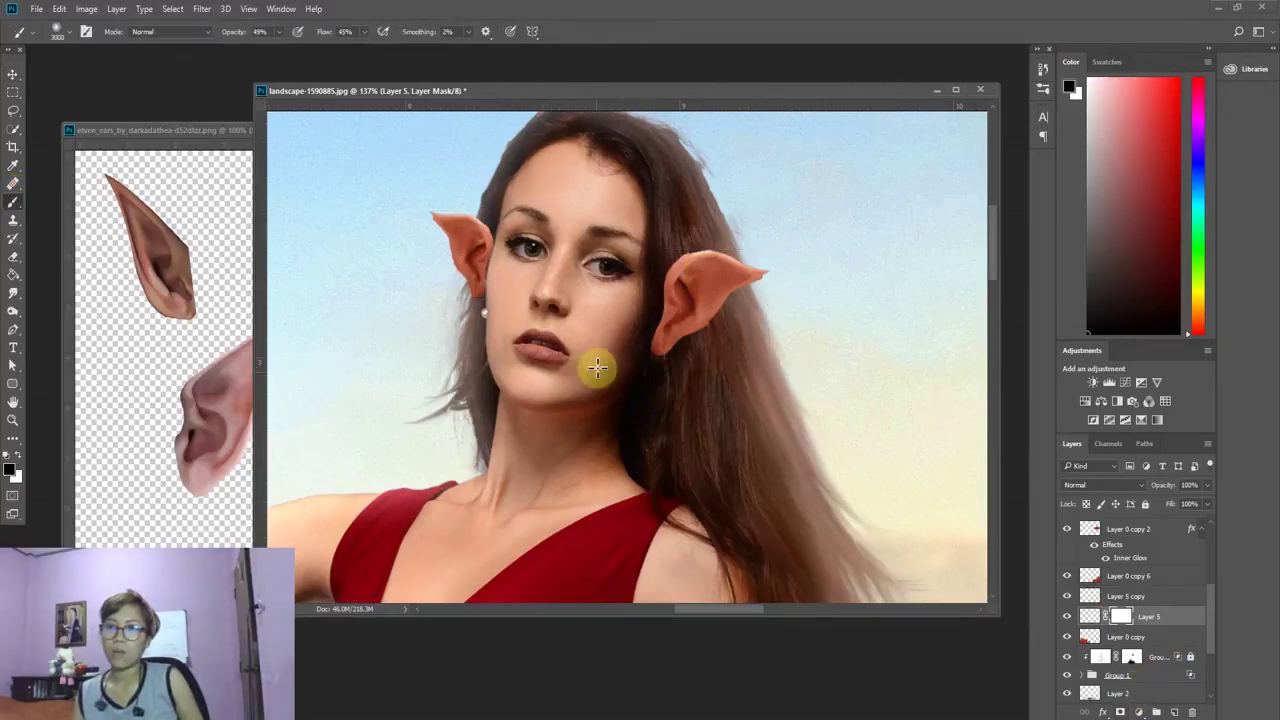
{"action": "left_click", "coordinate": [55, 31]}
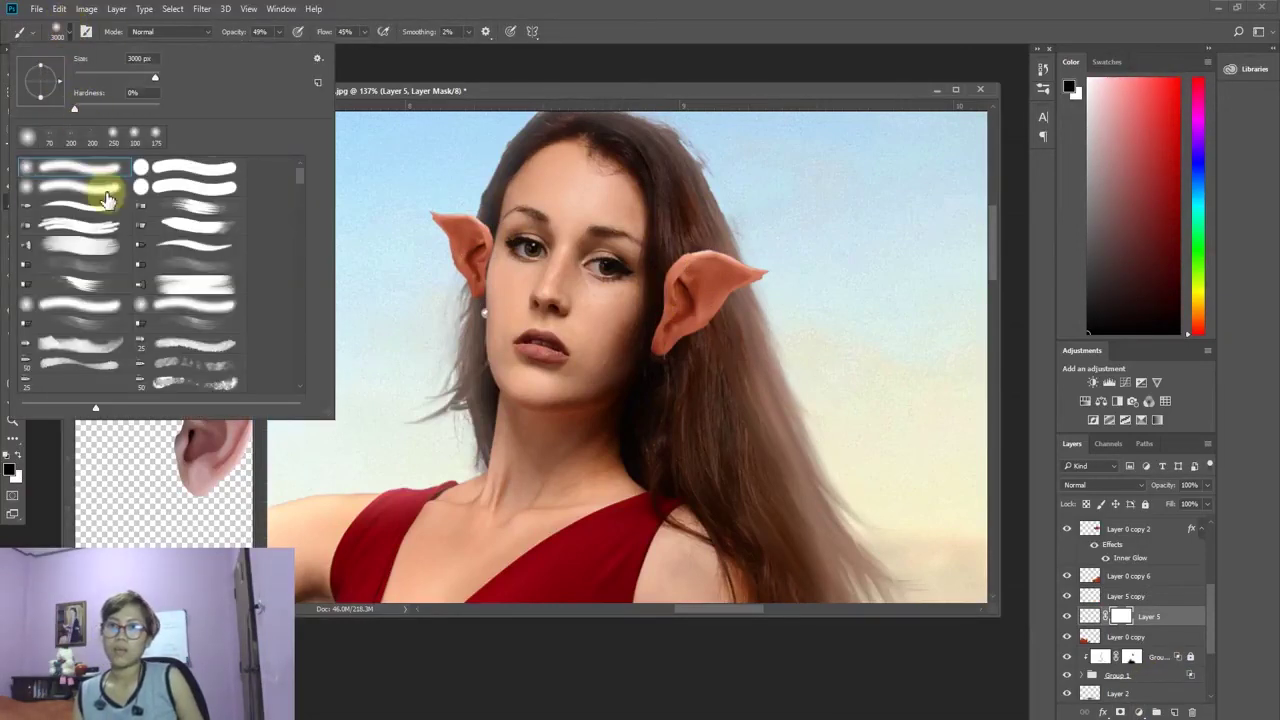
{"action": "double_click", "coordinate": [70, 145]}
{"action": "left_click", "coordinate": [672, 332]}
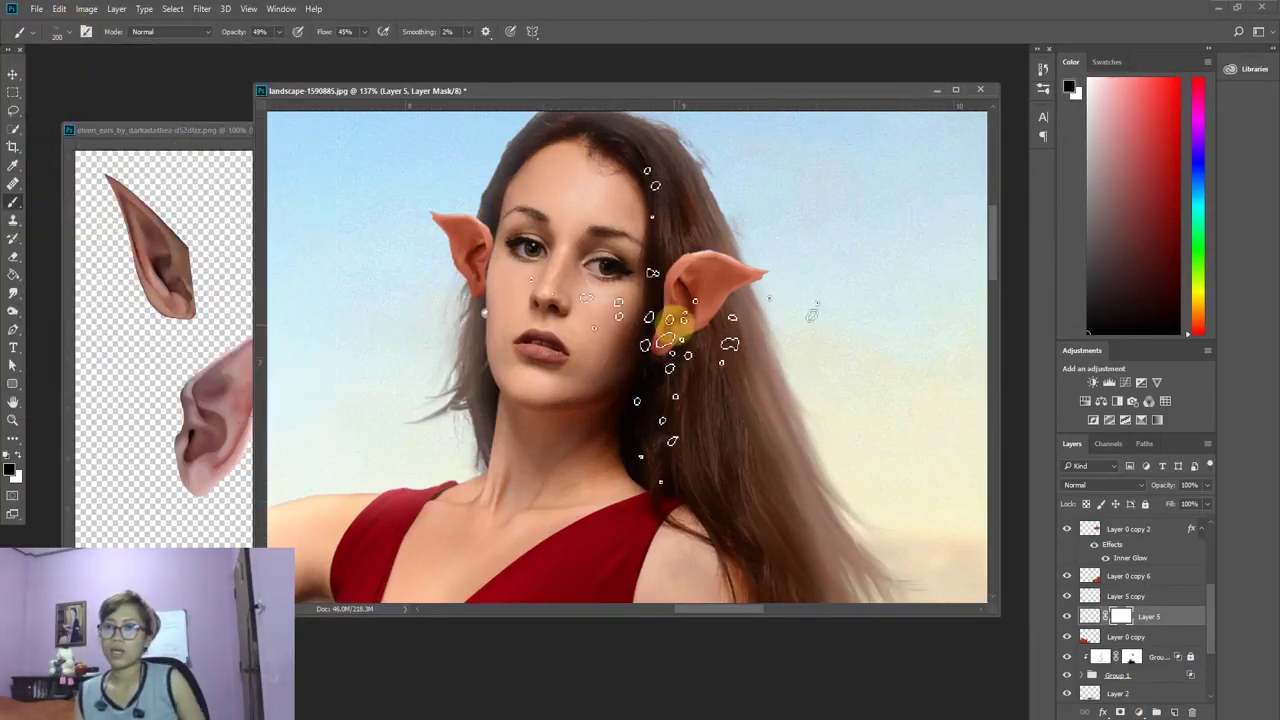
{"action": "key", "text": "bracketleft"}
{"action": "key", "text": "bracketleft"}
{"action": "key", "text": "bracketleft"}
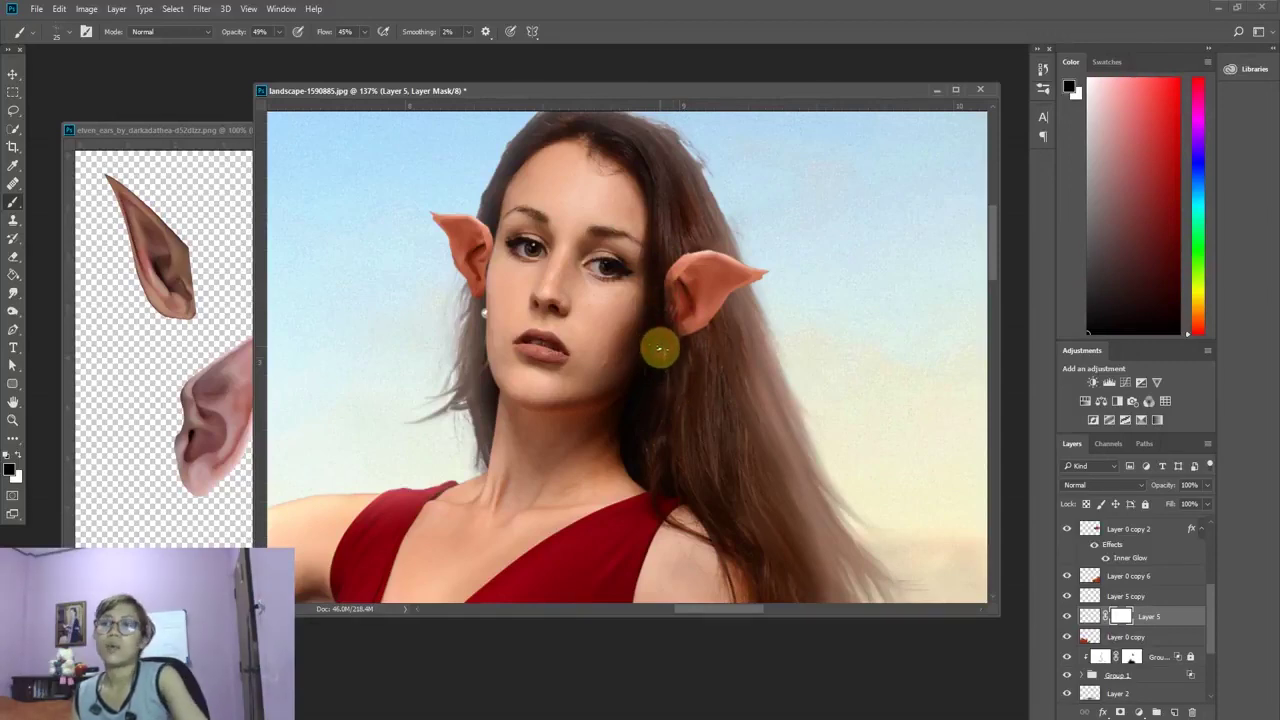
Step: Zoom out to the full composite, minimize the elven ears document and shift the composite window left
{"action": "scroll", "coordinate": [626, 298], "scroll_direction": "down", "scroll_amount": 5}
{"action": "scroll", "coordinate": [624, 305], "scroll_direction": "down", "scroll_amount": 2}
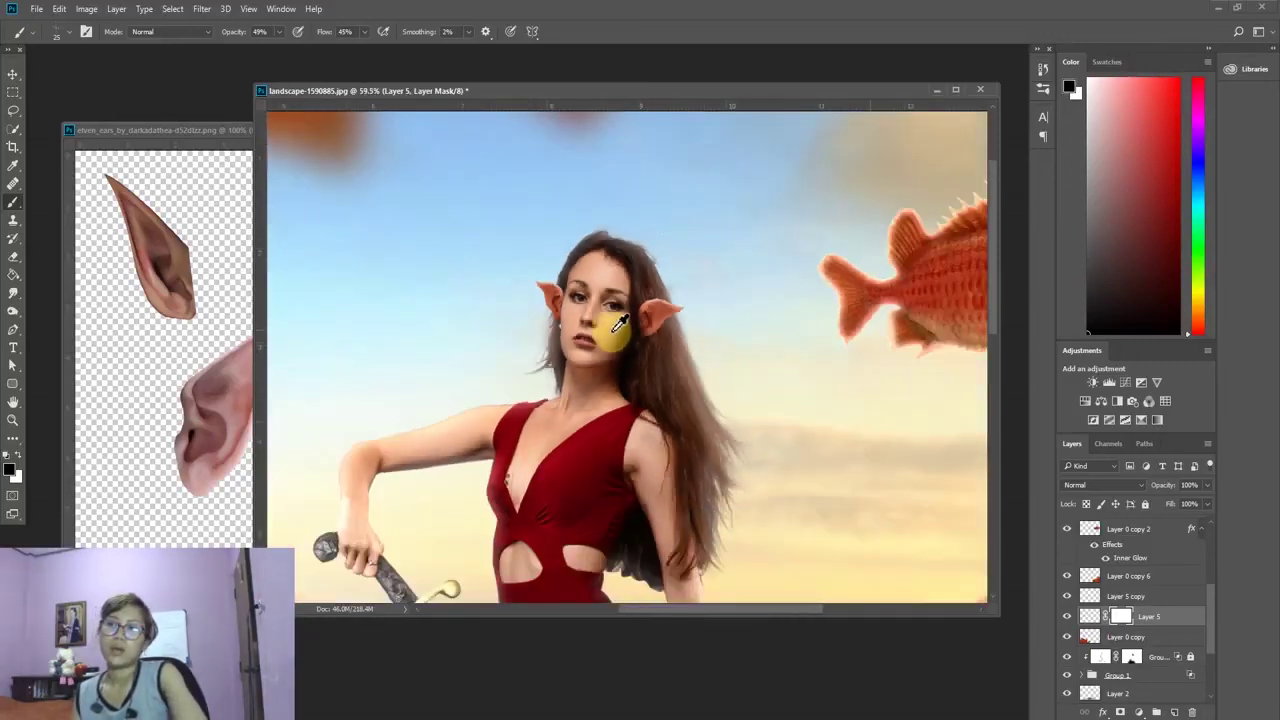
{"action": "scroll", "coordinate": [622, 315], "scroll_direction": "down", "scroll_amount": 3}
{"action": "scroll", "coordinate": [619, 323], "scroll_direction": "down", "scroll_amount": 1}
{"action": "scroll", "coordinate": [619, 323], "scroll_direction": "up", "scroll_amount": 1}
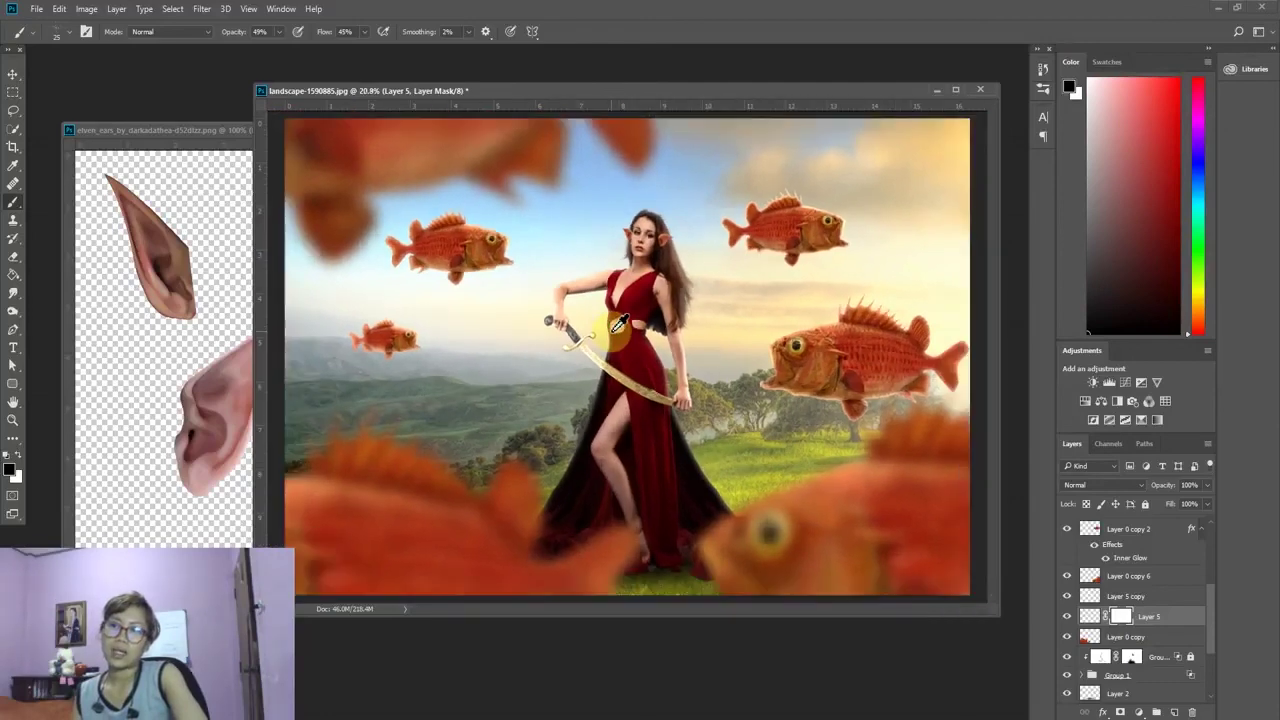
{"action": "left_click", "coordinate": [134, 130]}
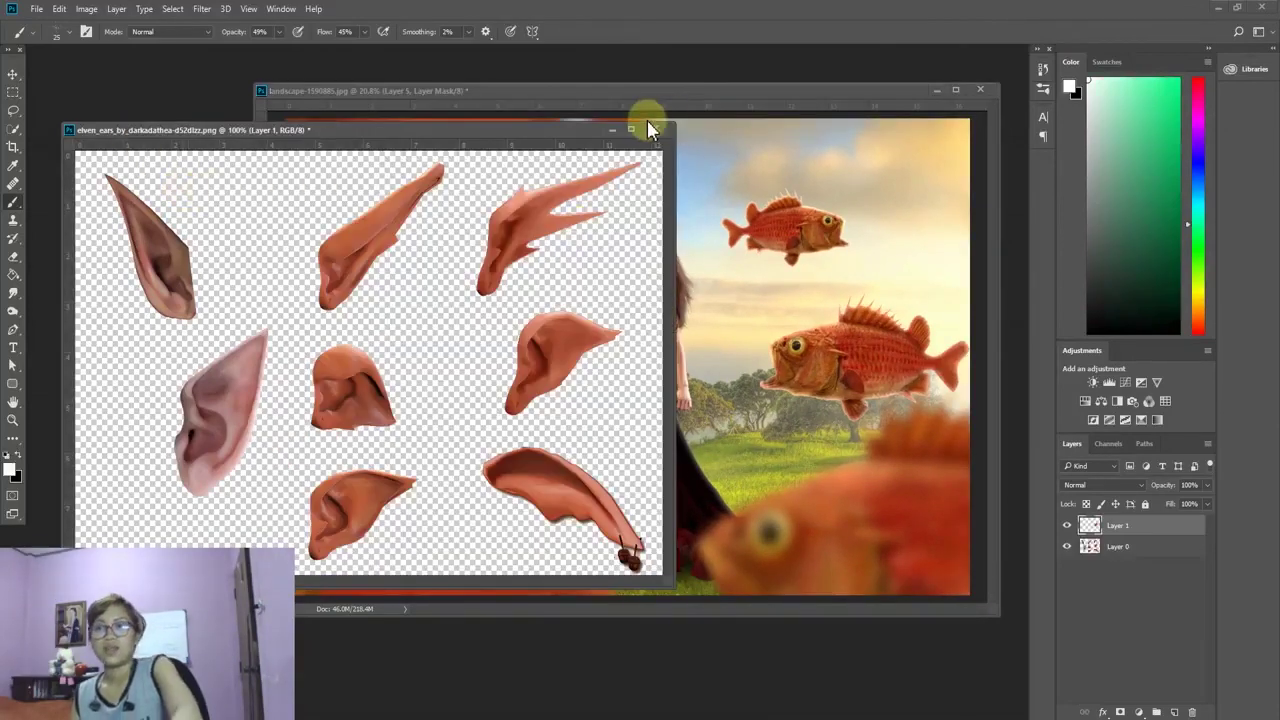
{"action": "left_click", "coordinate": [613, 130]}
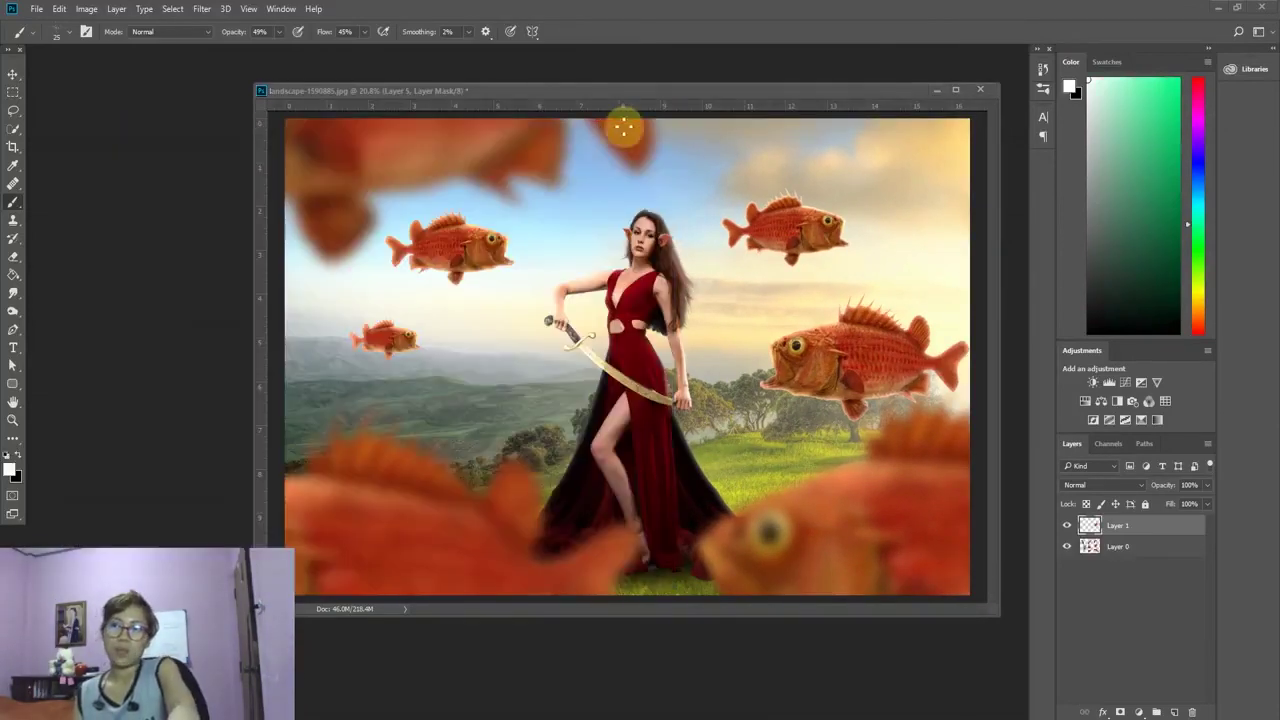
{"action": "left_click_drag", "start_coordinate": [689, 92], "coordinate": [602, 90]}
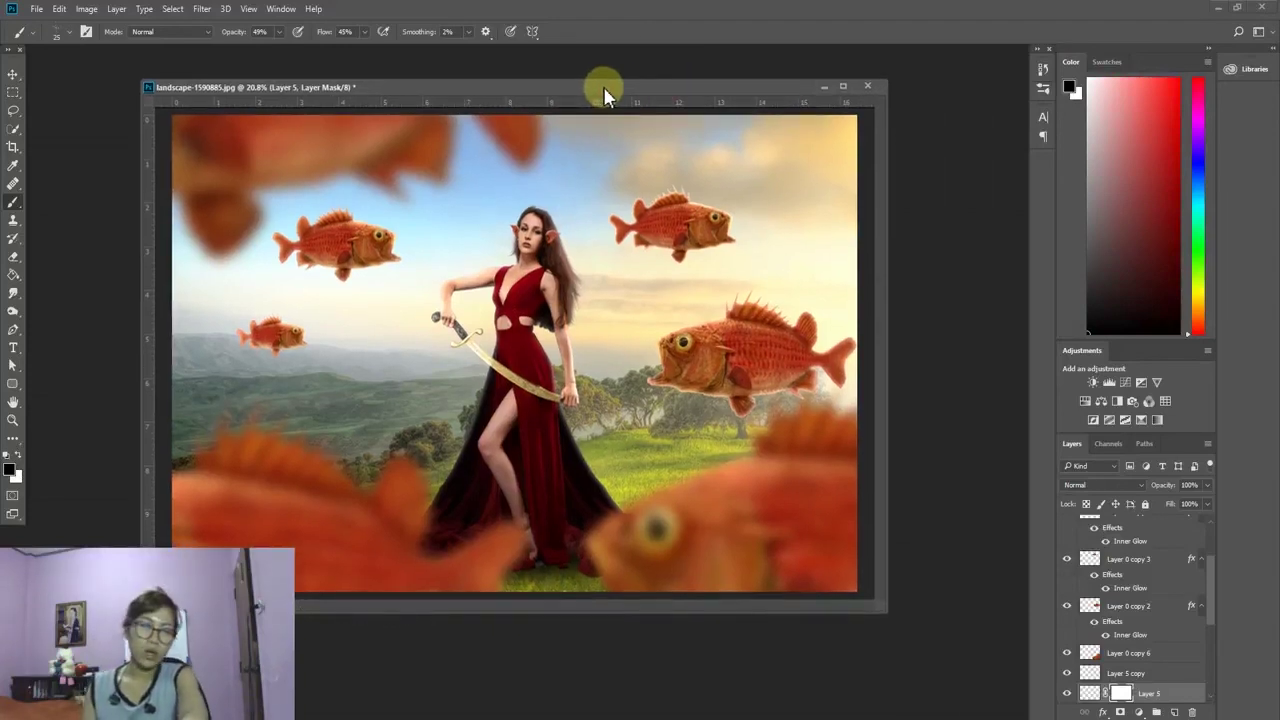